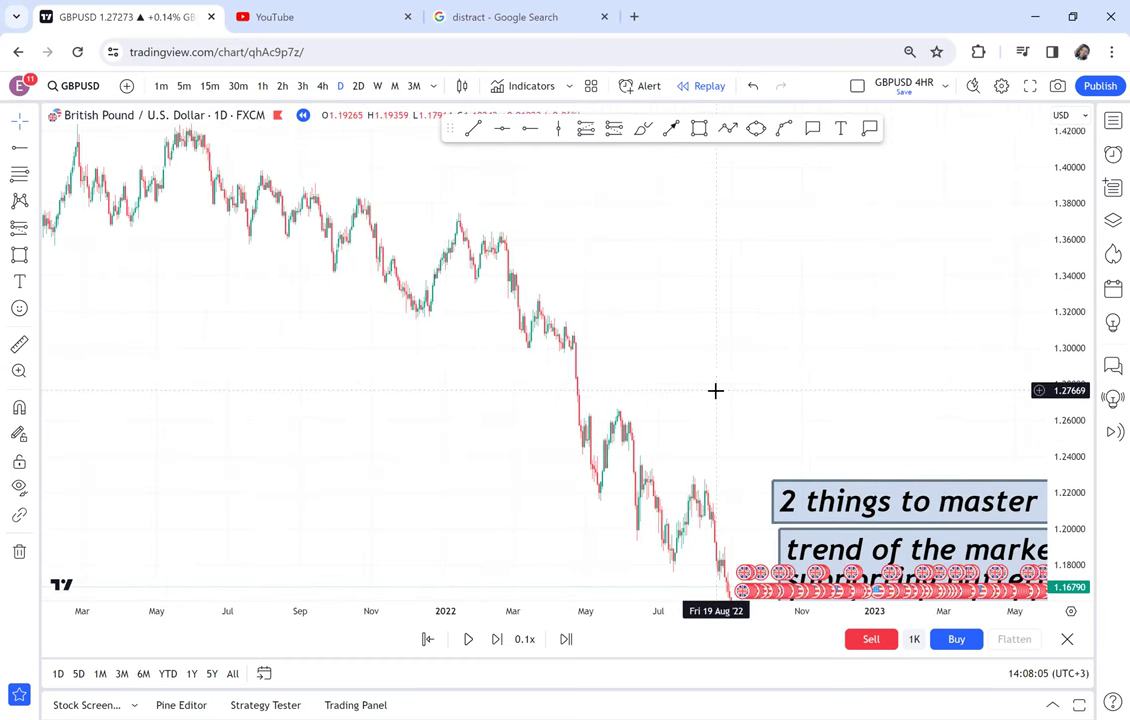
- Draw a rising zigzag path of three upswings and two pullbacks in empty chart space, from about 1.38 to 1.50
left_click_drag(702, 346, 742, 259)
left_click_drag(792, 415, 661, 301)
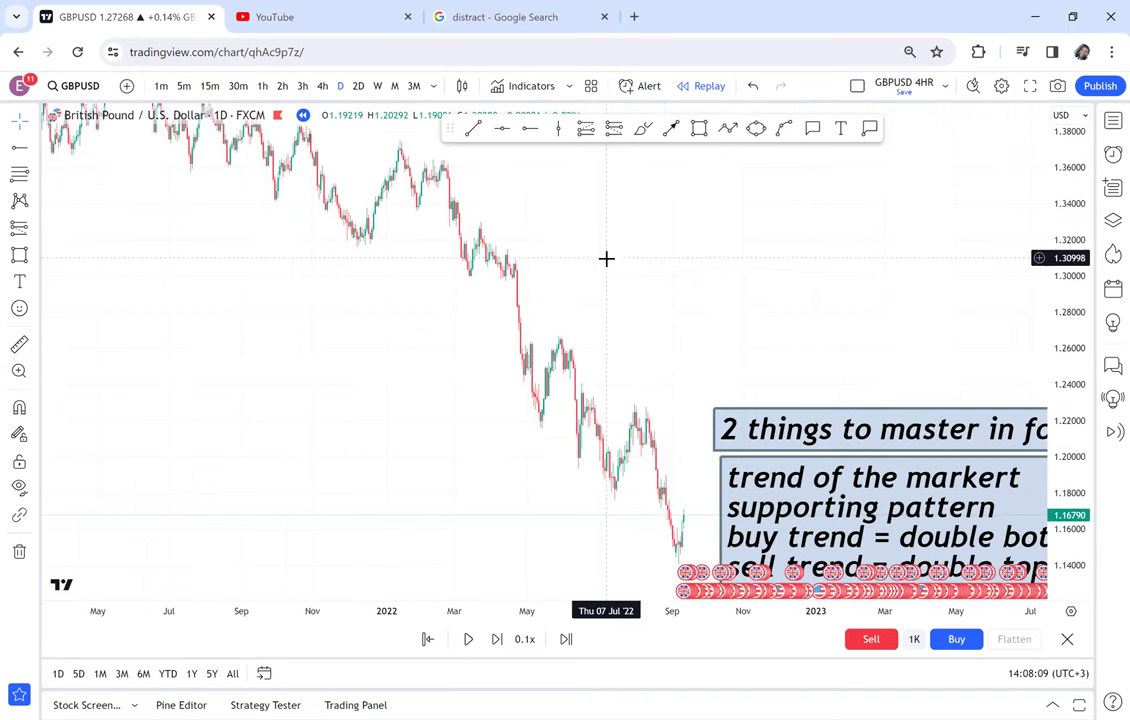
left_click_drag(536, 202, 516, 432)
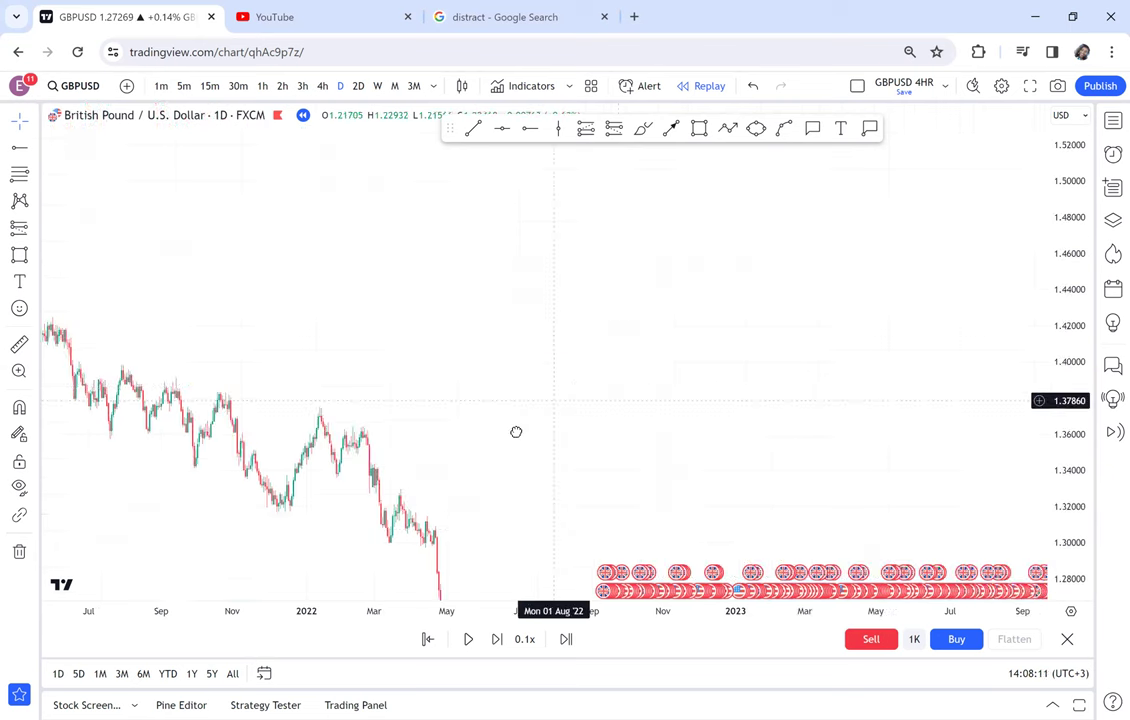
left_click(728, 128)
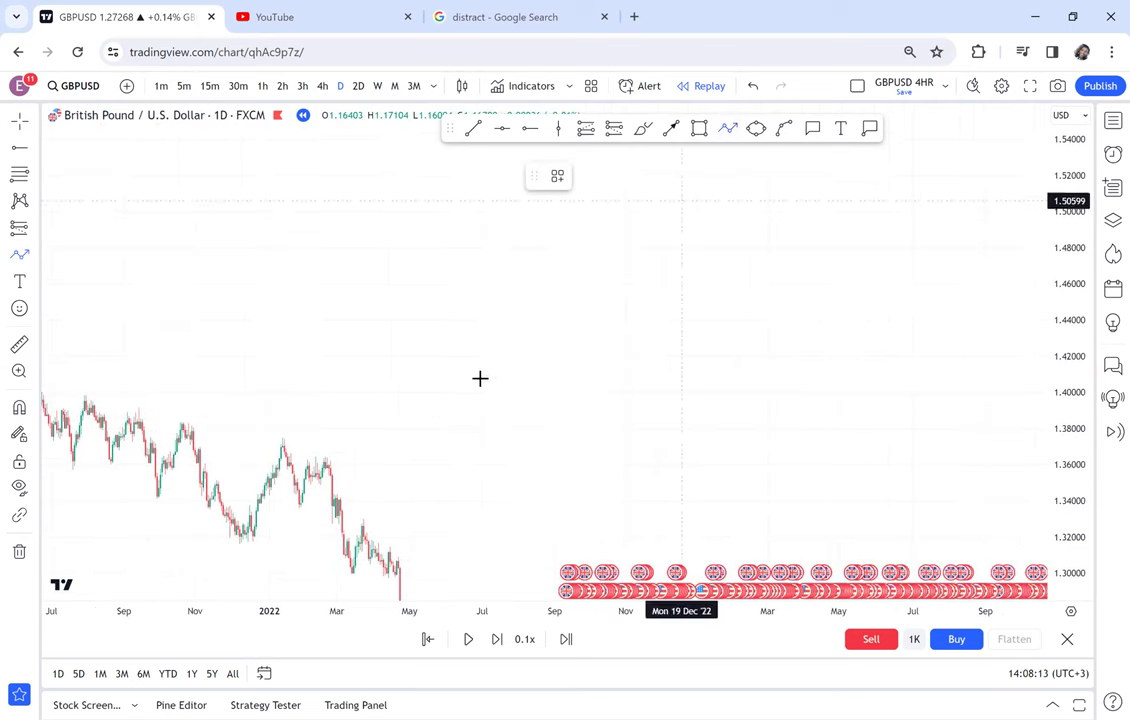
left_click(430, 432)
left_click(458, 351)
left_click(493, 390)
left_click(533, 280)
left_click(566, 320)
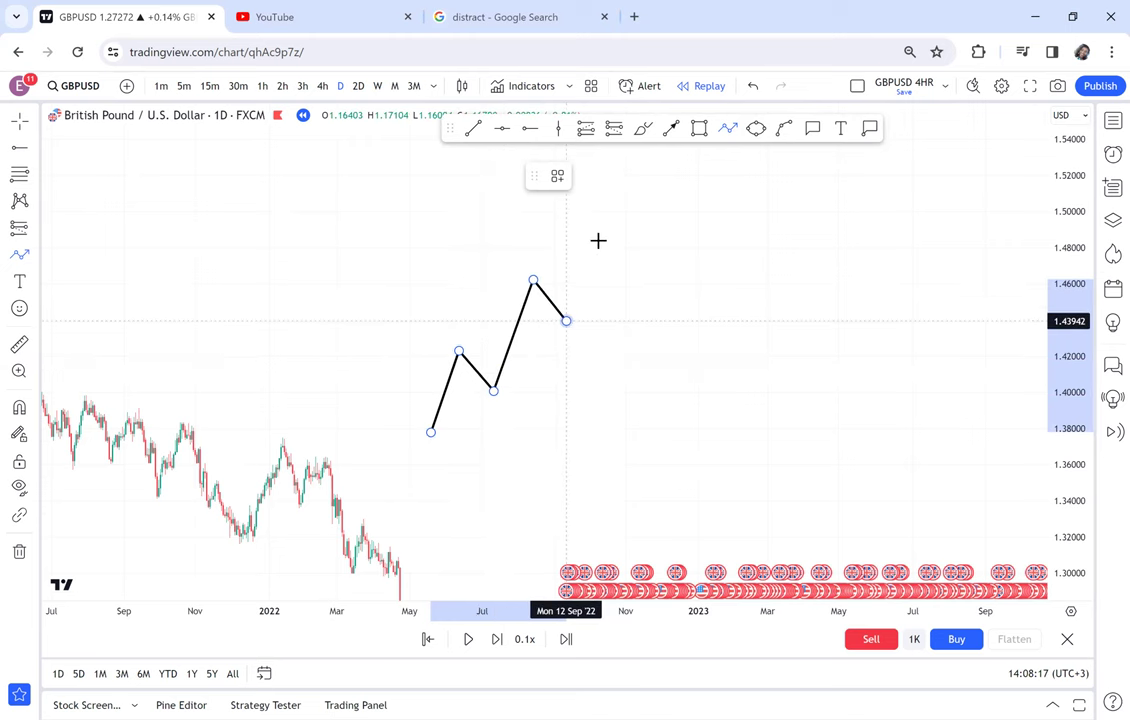
double_click(610, 204)
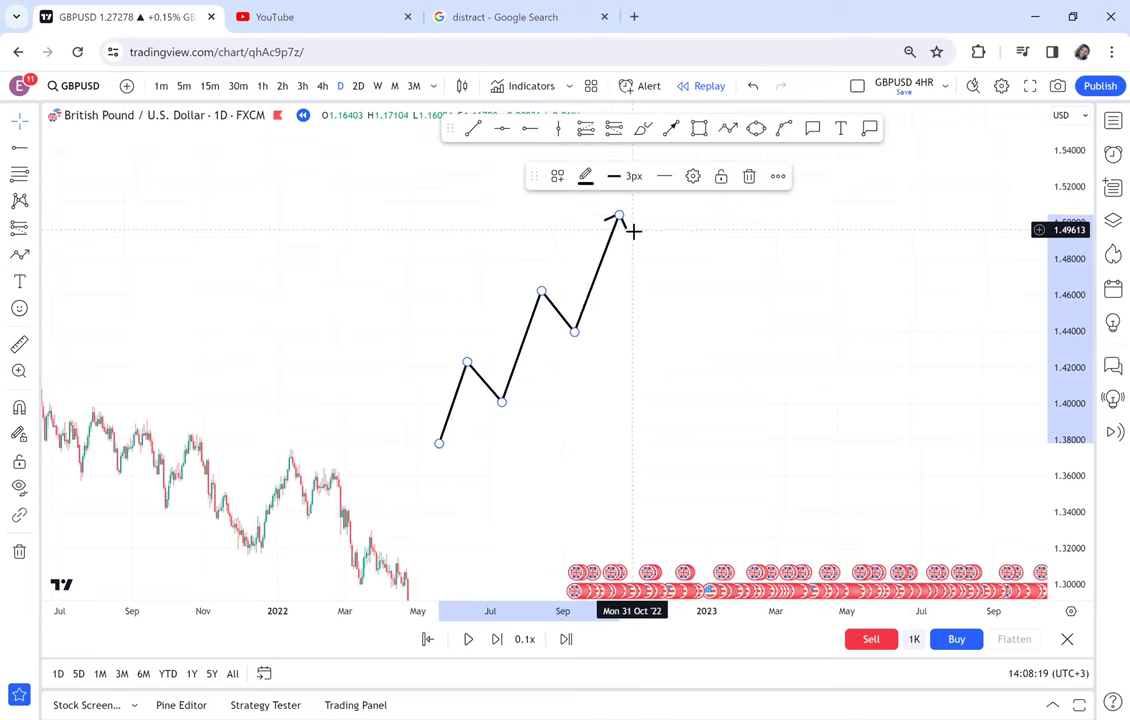
- Draw a falling zigzag path beside the uptrend sketch, with small retracements, from about 1.50 down to 1.38
left_click_drag(653, 265, 600, 277)
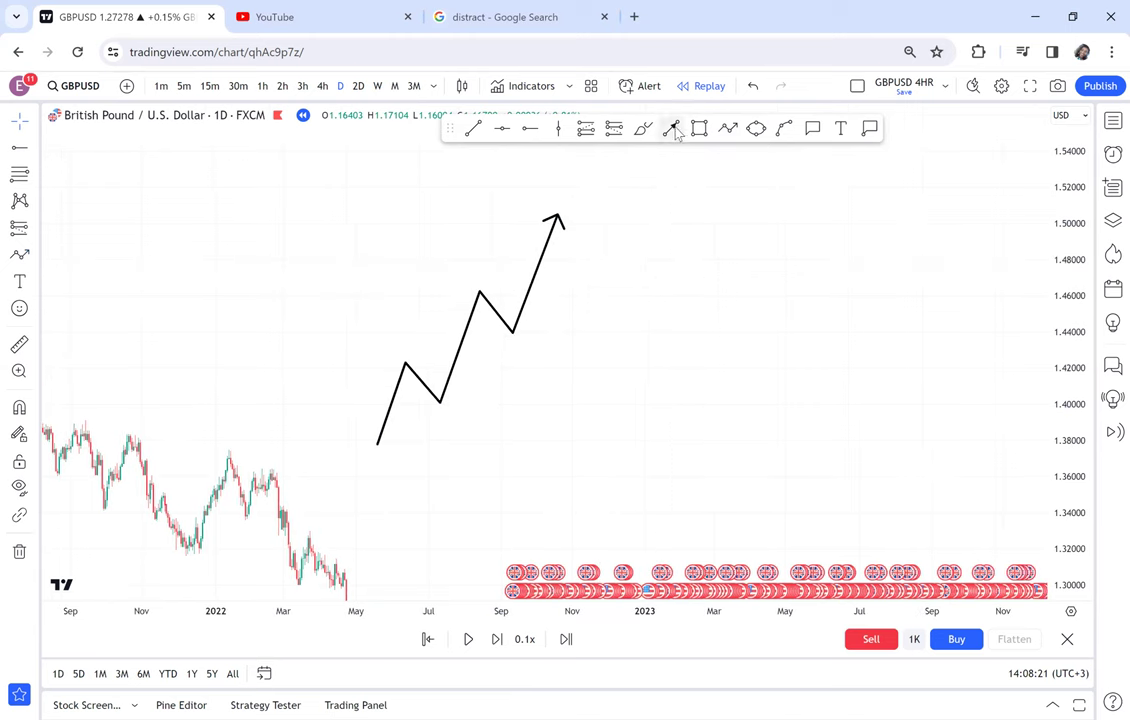
left_click(729, 130)
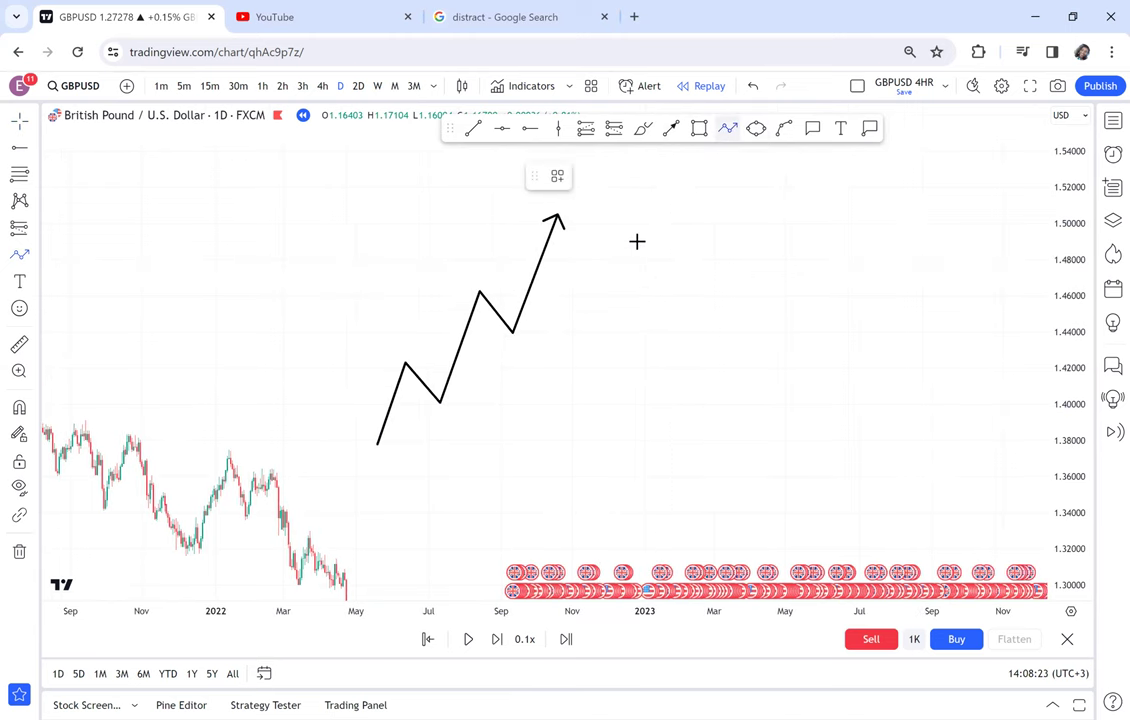
left_click(585, 216)
left_click(616, 284)
left_click(649, 266)
left_click(692, 345)
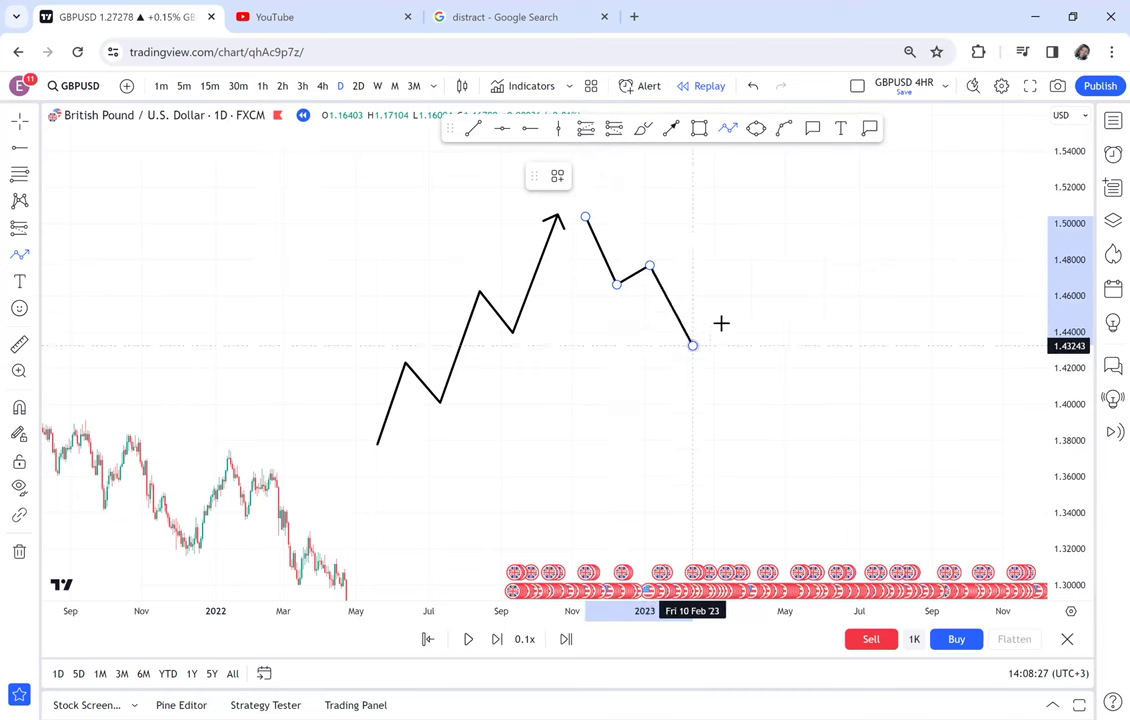
left_click(725, 320)
double_click(763, 425)
left_click(781, 408)
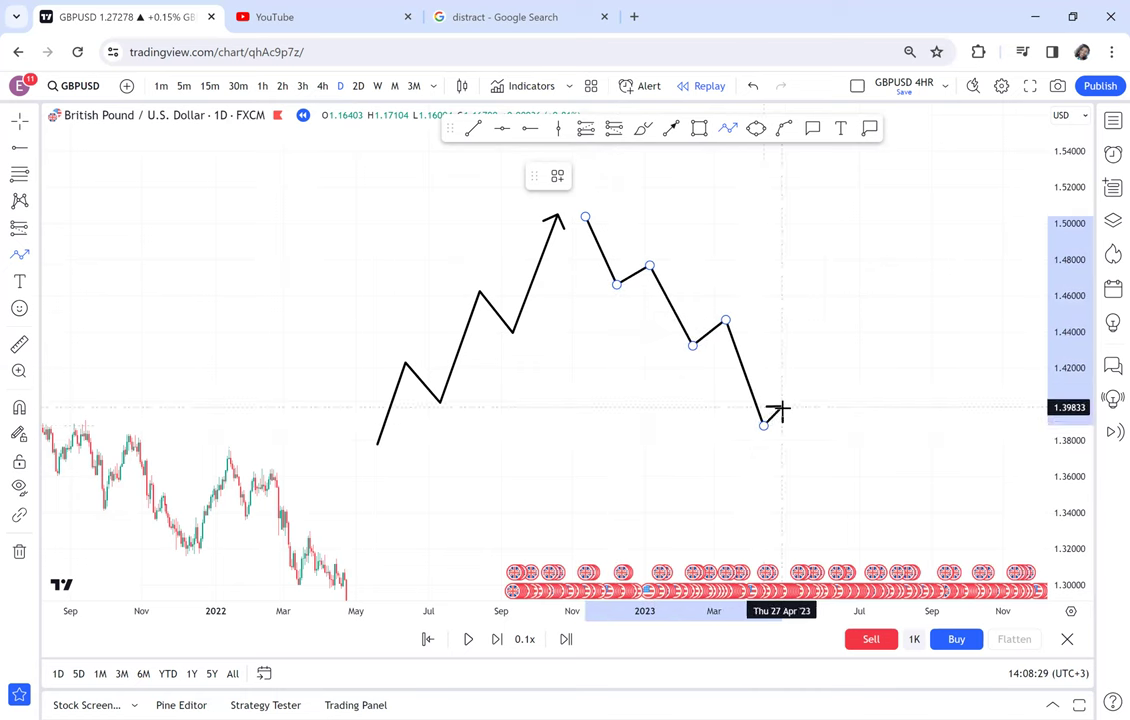
double_click(800, 445)
- Draw a sideways zigzag path beyond the downtrend sketch, ranging between about 1.45 and 1.48
left_click_drag(857, 309, 637, 297)
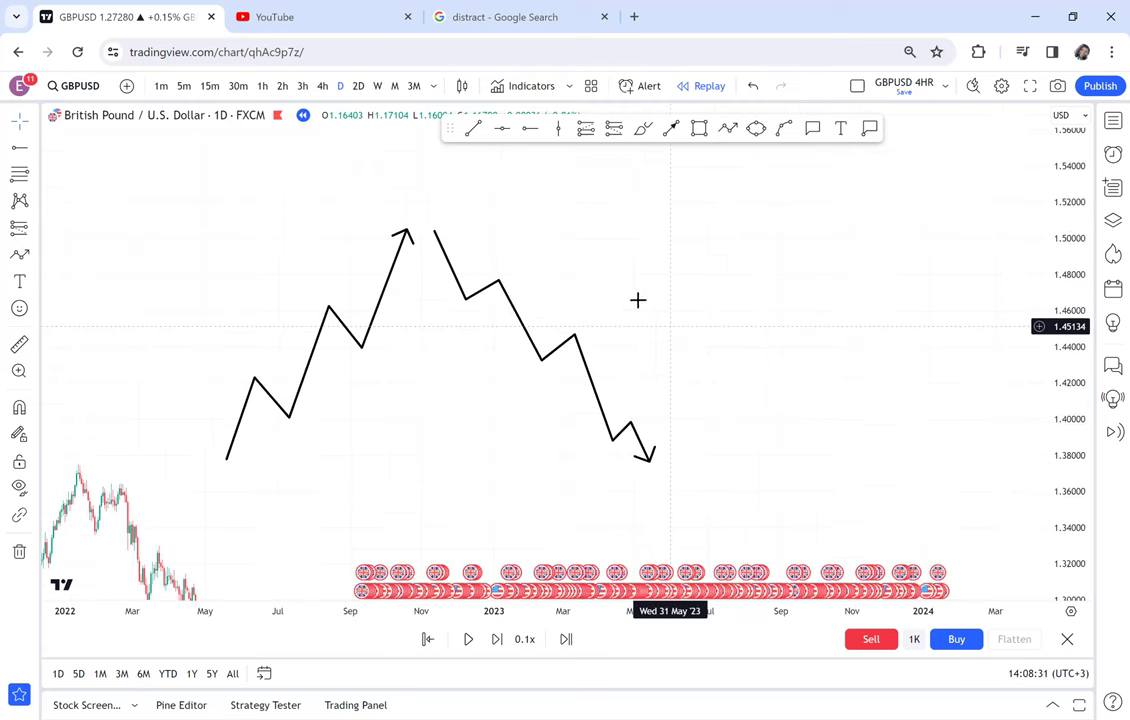
left_click(729, 129)
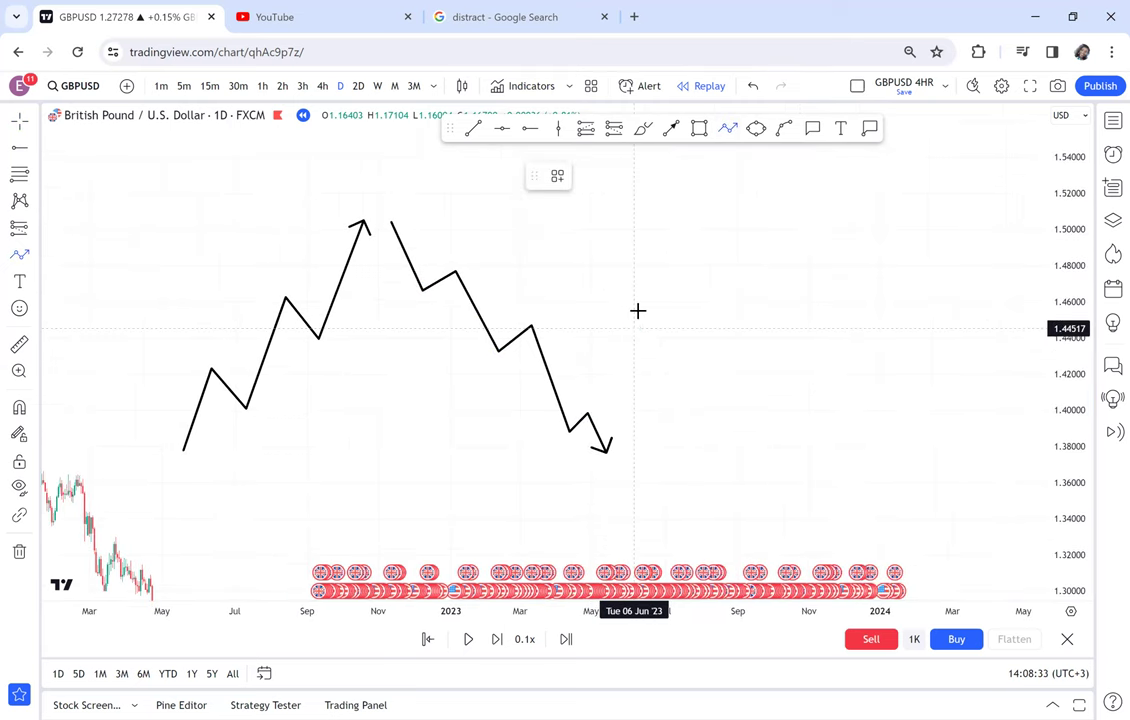
left_click(634, 328)
left_click(645, 277)
left_click(673, 323)
left_click(693, 273)
left_click(726, 316)
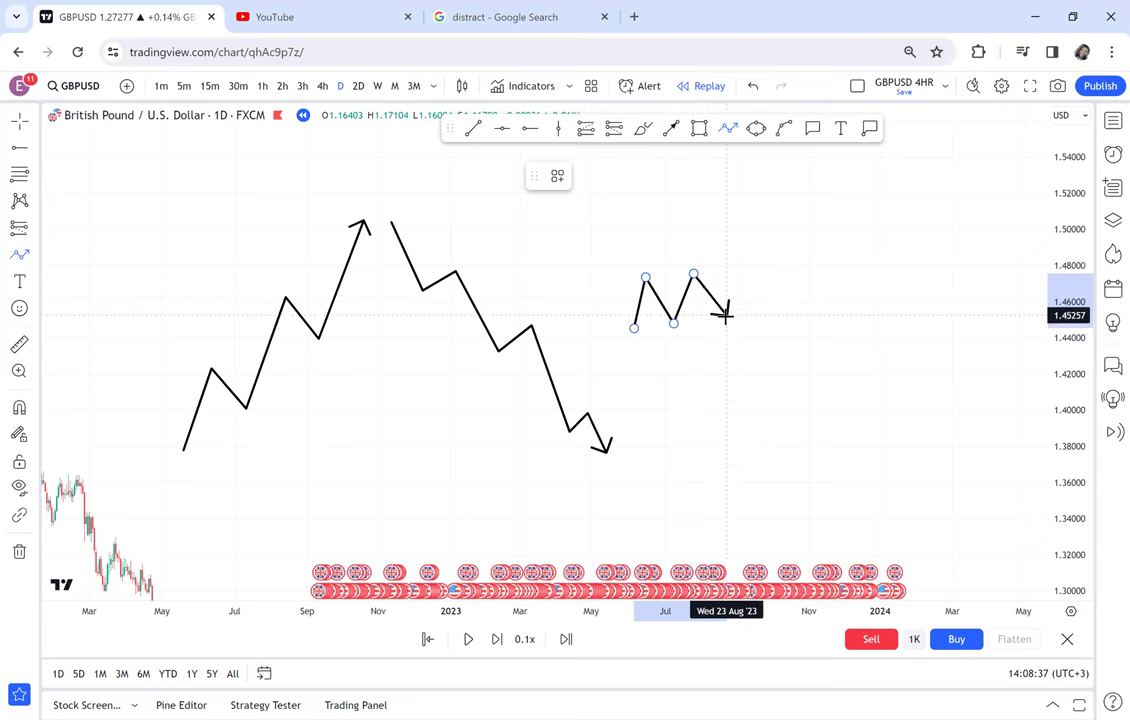
left_click(746, 267)
left_click(774, 315)
left_click(802, 264)
double_click(815, 308)
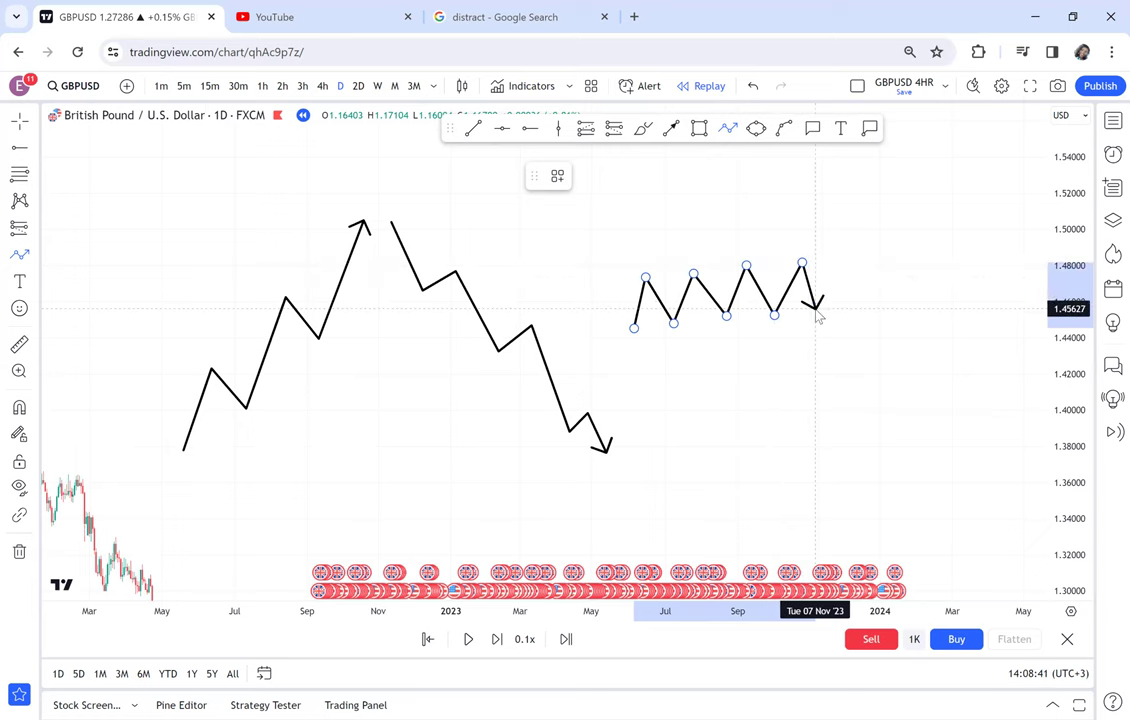
left_click(832, 353)
- Examine the three trend sketches, the GBPUSD daily price action and the notes on trends and supporting patterns
left_click_drag(728, 394, 841, 349)
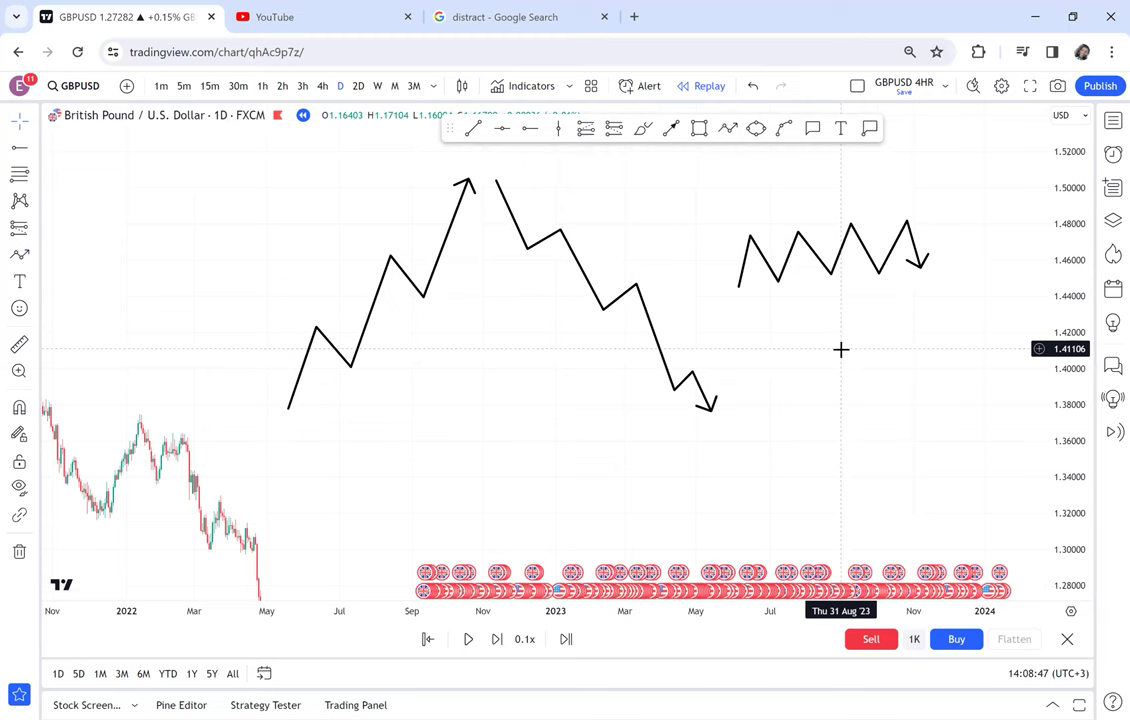
left_click_drag(451, 425, 777, 261)
scroll(777, 261, "down", 2)
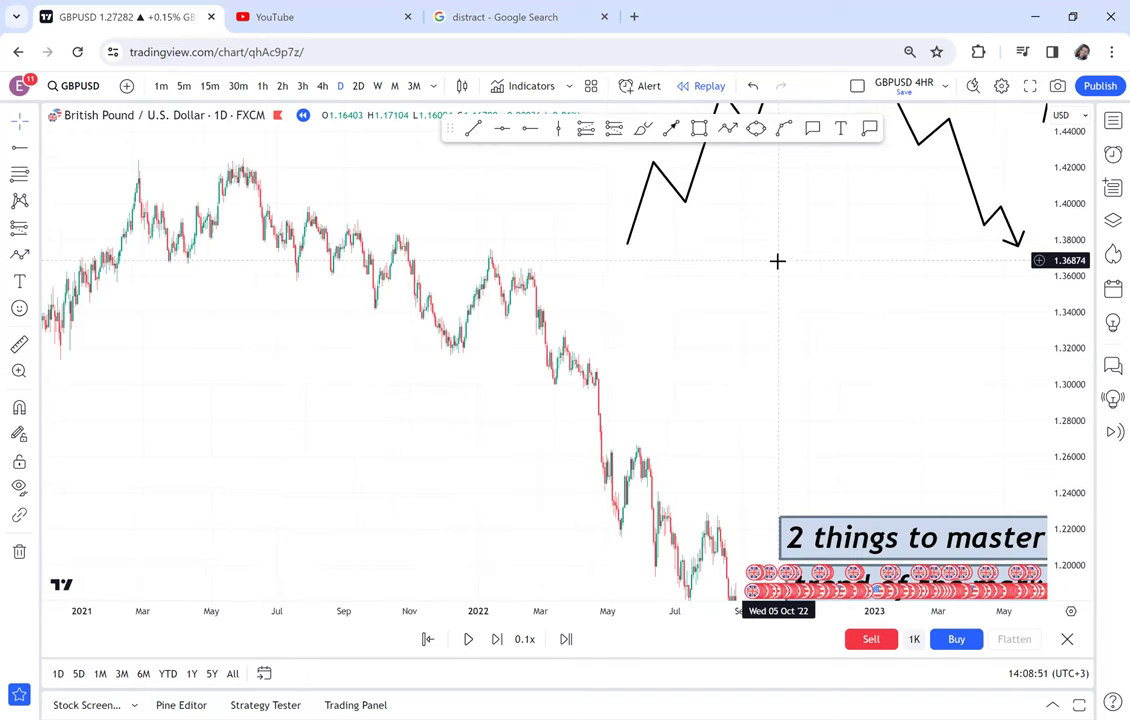
scroll(989, 272, "down", 2)
left_click_drag(1053, 302, 916, 405)
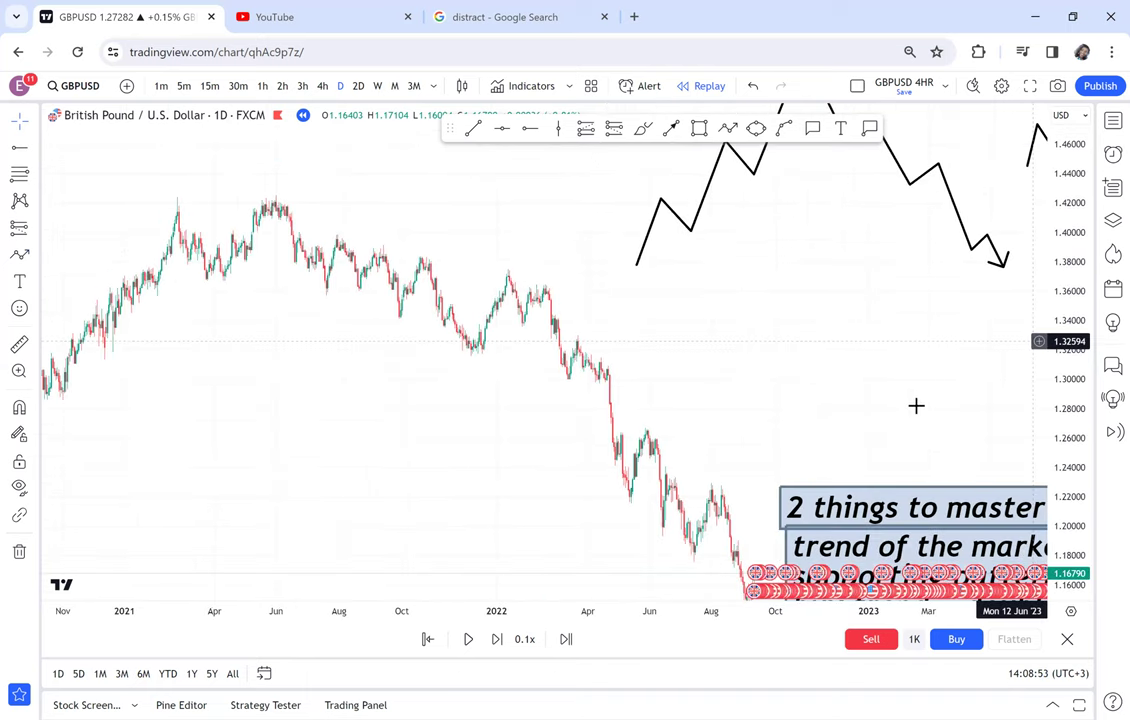
left_click_drag(799, 312, 849, 362)
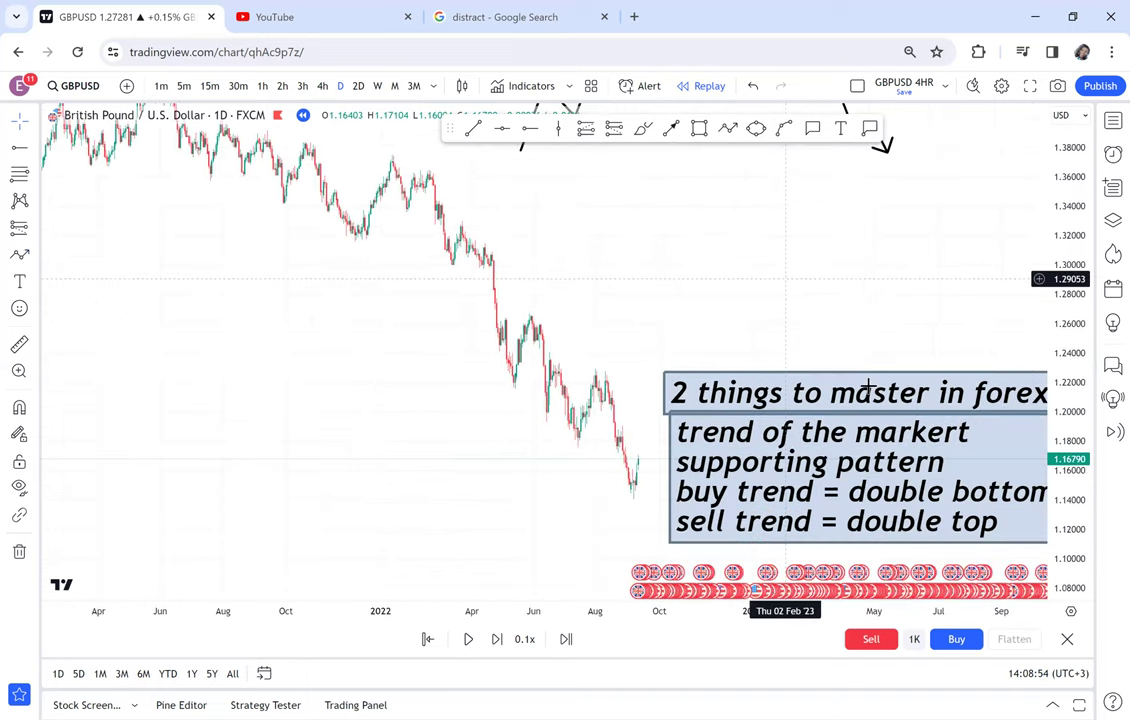
left_click_drag(706, 449, 590, 278)
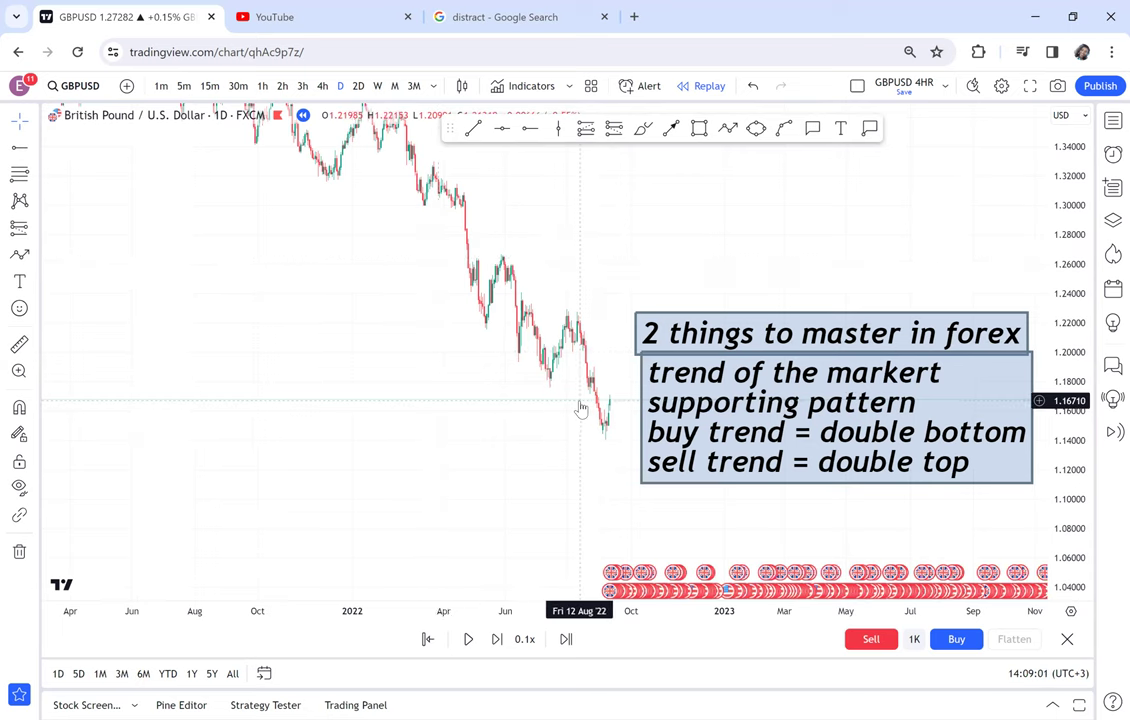
scroll(581, 408, "up", 4)
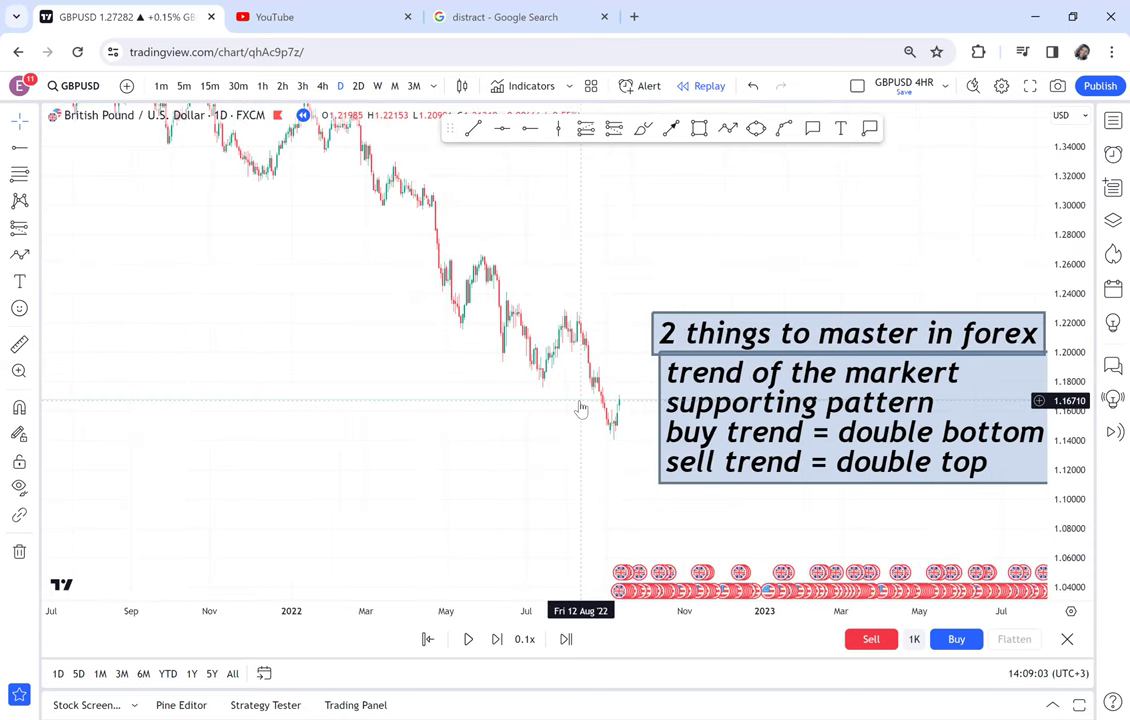
scroll(581, 408, "up", 2)
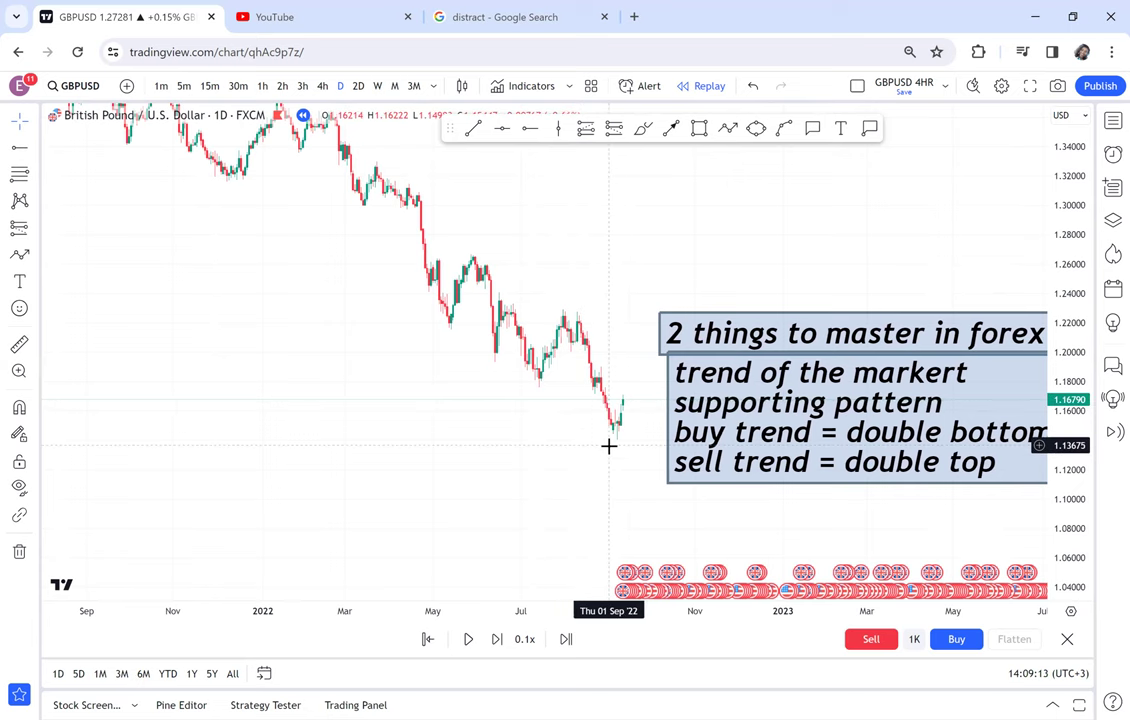
- Separate the two text boxes by moving the "2 things to master in forex" heading higher and the trend notes further along the chart
left_click_drag(613, 449, 657, 500)
left_click_drag(701, 566, 483, 444)
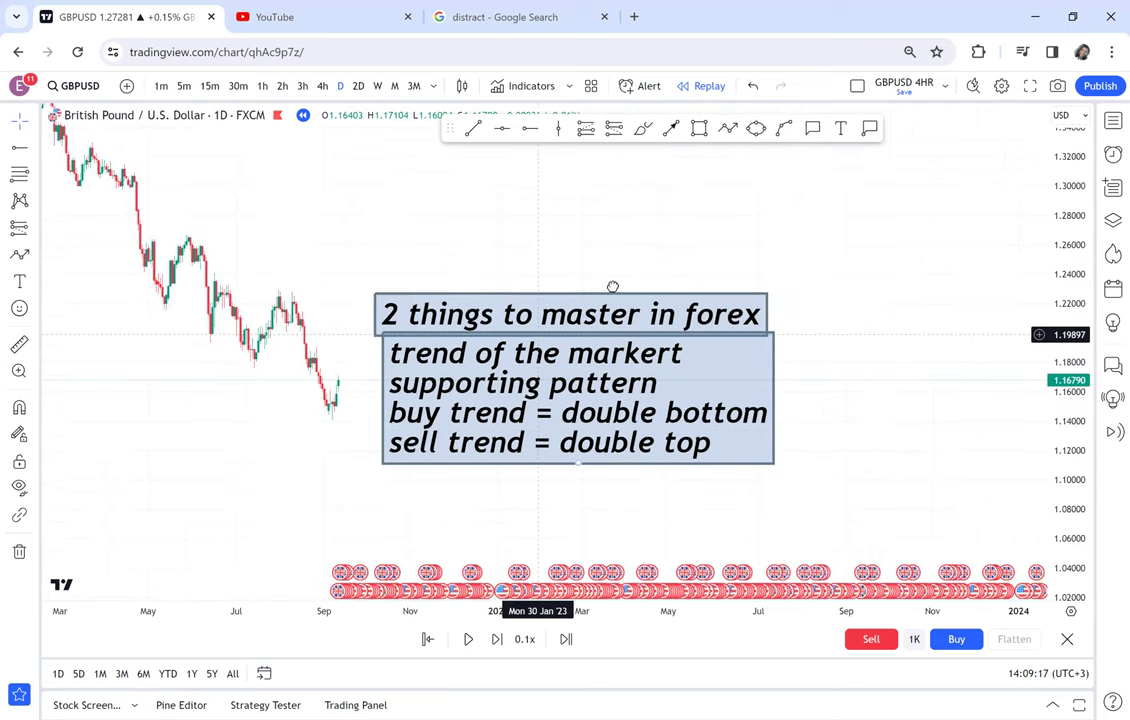
left_click_drag(648, 241, 654, 231)
left_click_drag(588, 357, 724, 350)
left_click_drag(232, 200, 660, 400)
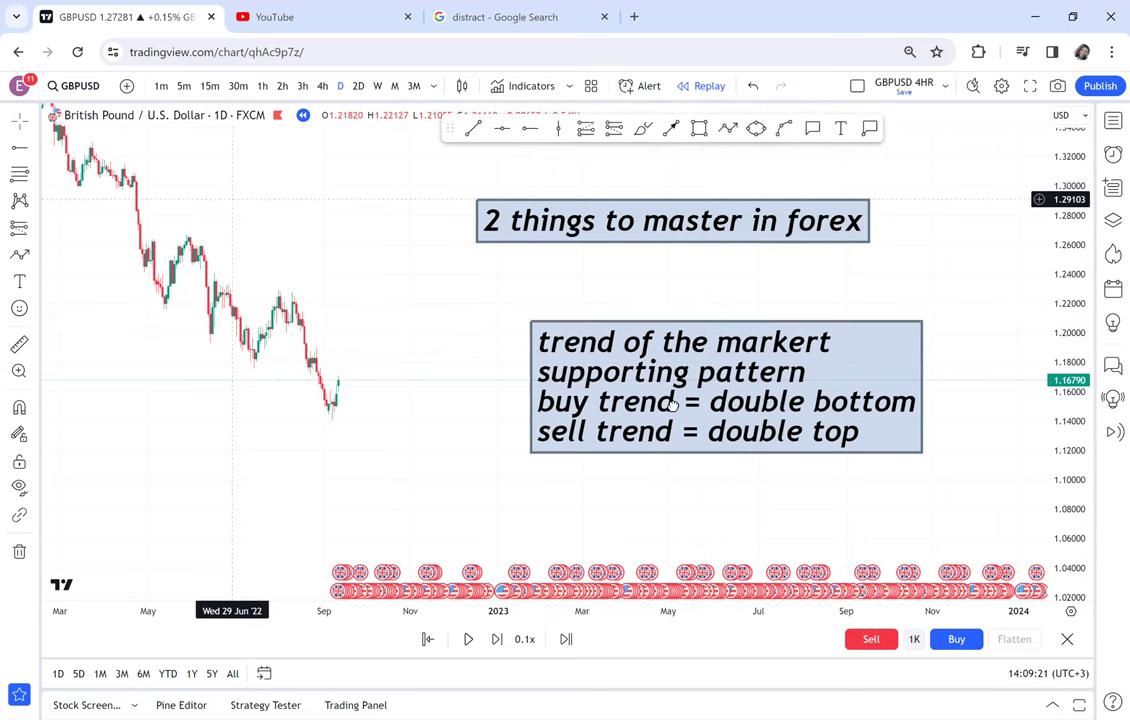
- Examine the notes on buy and sell trend patterns against the most recent GBPUSD daily candles up to September 2022
left_click_drag(479, 278, 261, 216)
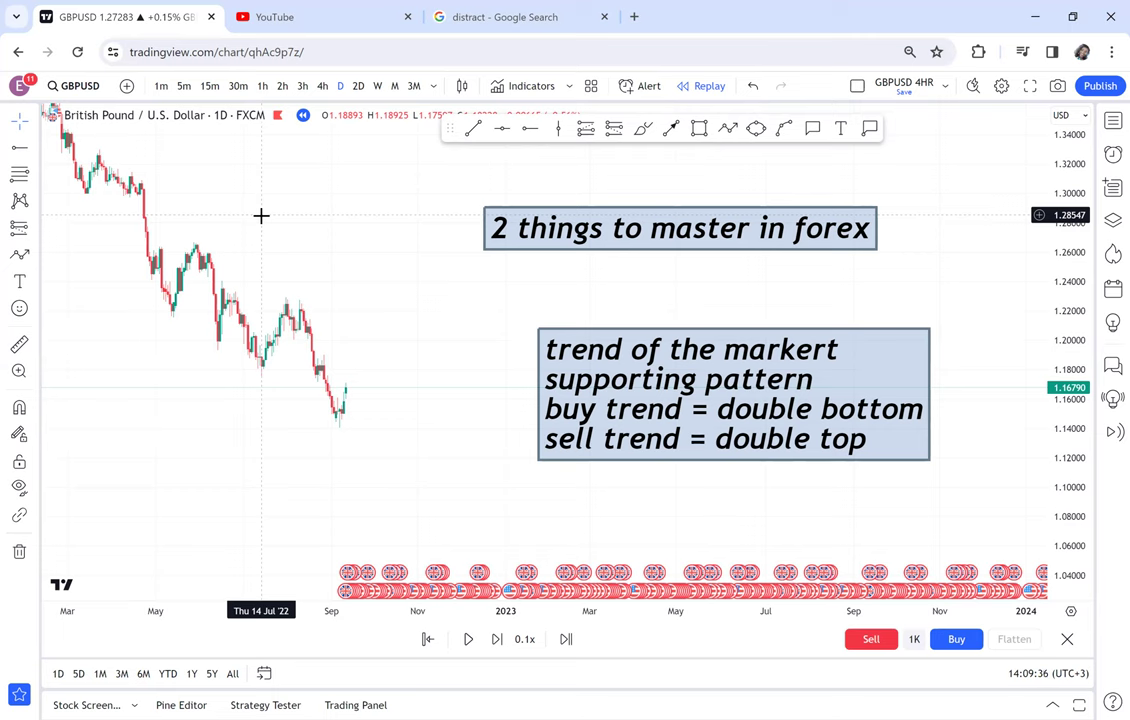
left_click_drag(321, 233, 207, 212)
left_click_drag(412, 360, 388, 352)
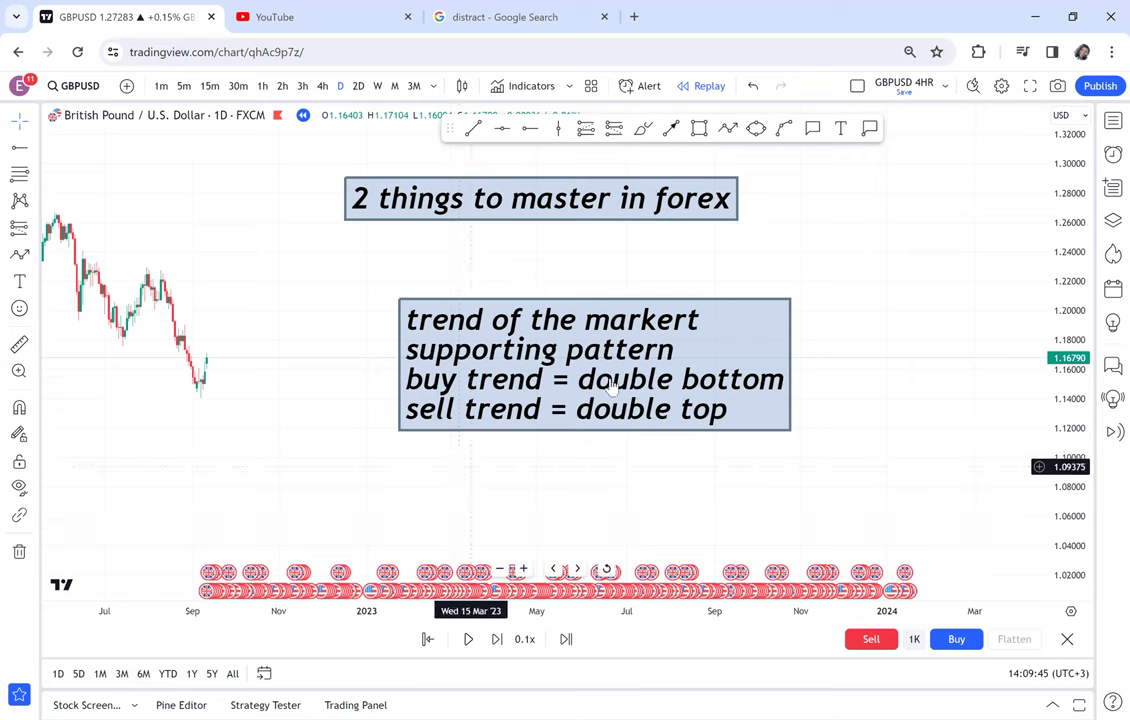
left_click_drag(159, 267, 493, 327)
left_click_drag(282, 243, 264, 240)
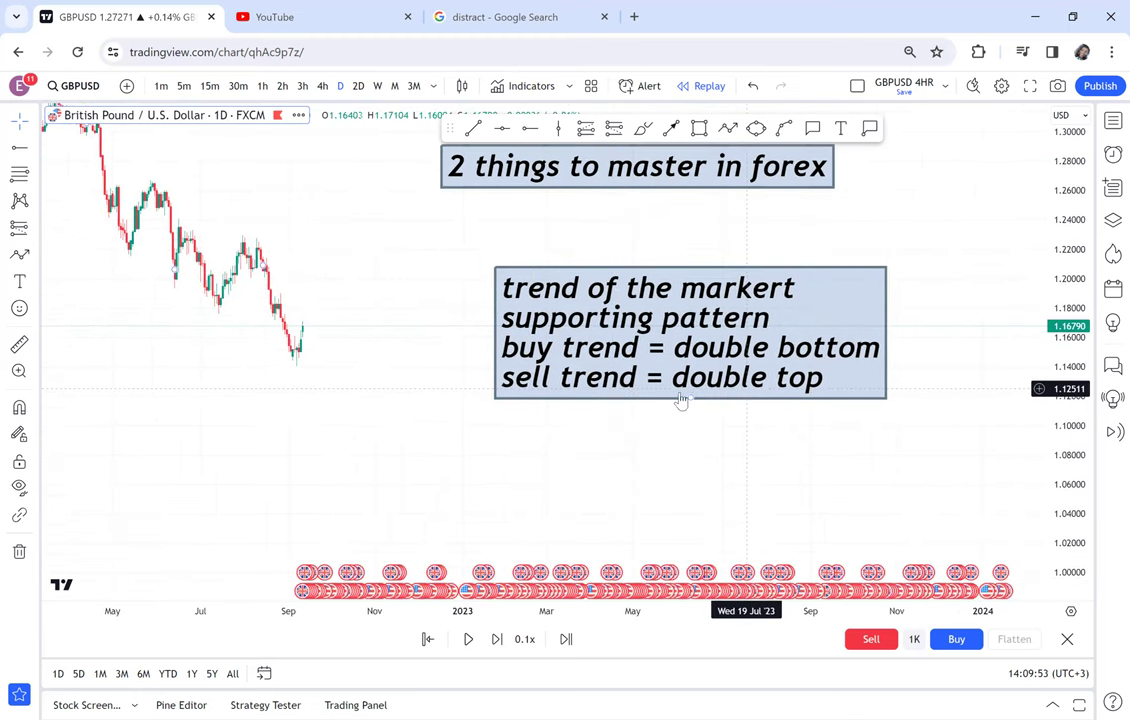
left_click_drag(390, 262, 697, 291)
scroll(697, 291, "up", 3)
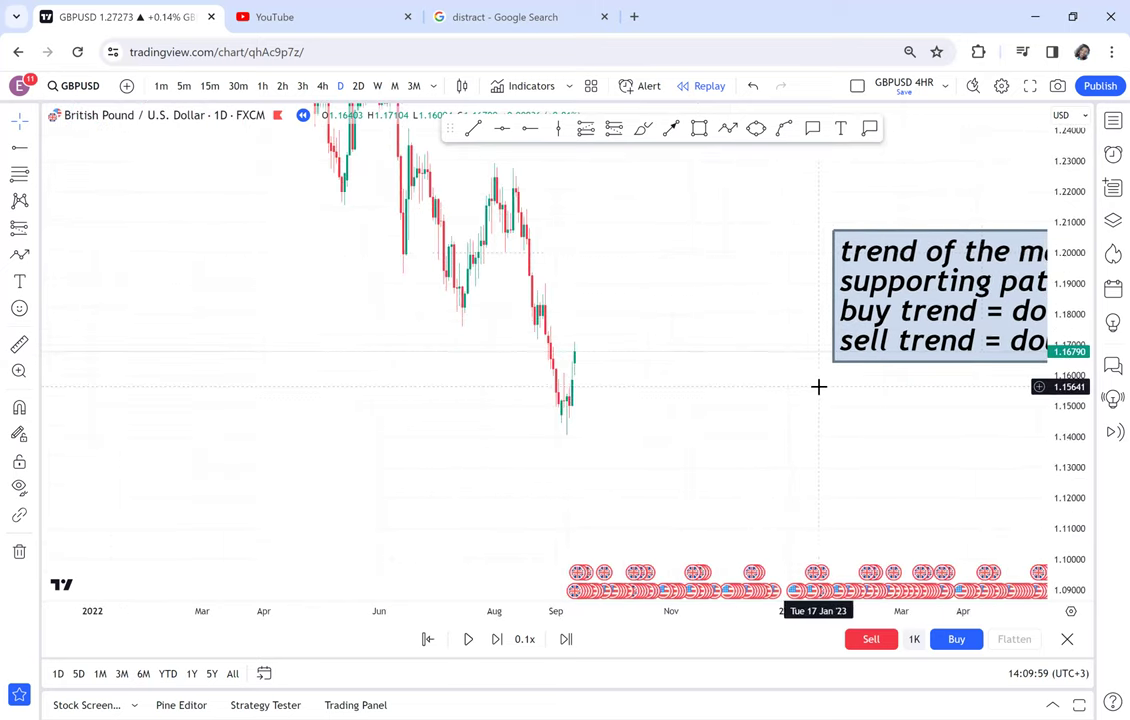
scroll(818, 386, "up", 2)
scroll(818, 386, "up", 1)
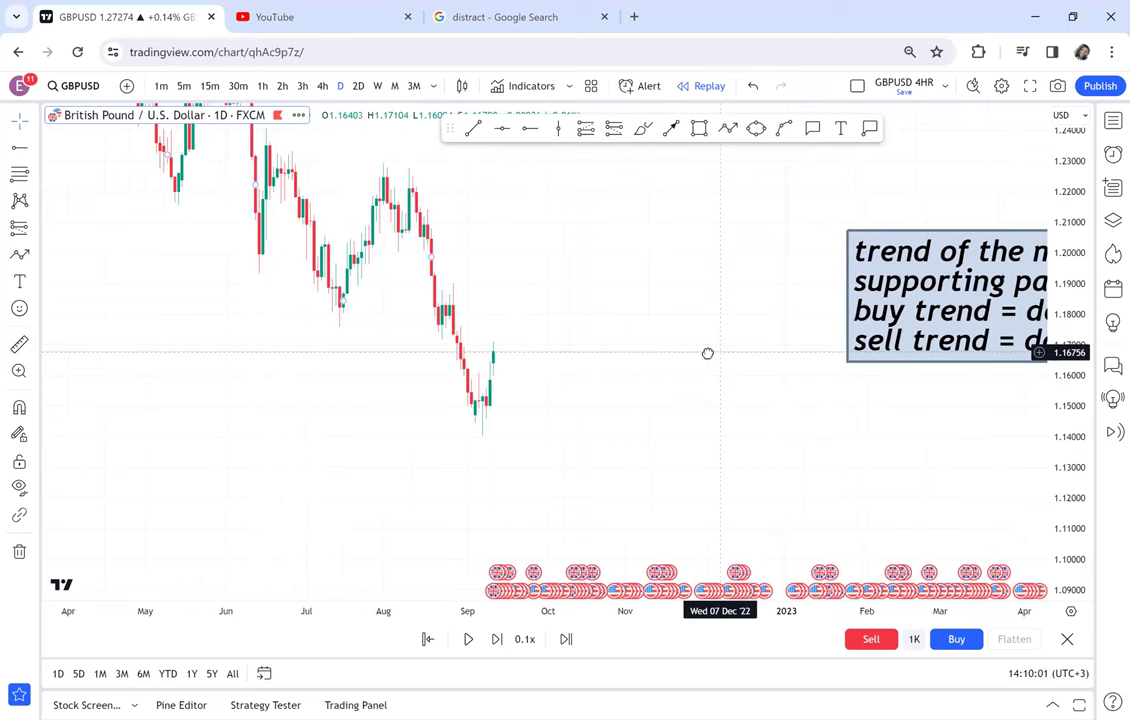
left_click_drag(706, 354, 622, 366)
scroll(622, 366, "up", 1)
left_click_drag(500, 255, 688, 339)
scroll(636, 290, "down", 2)
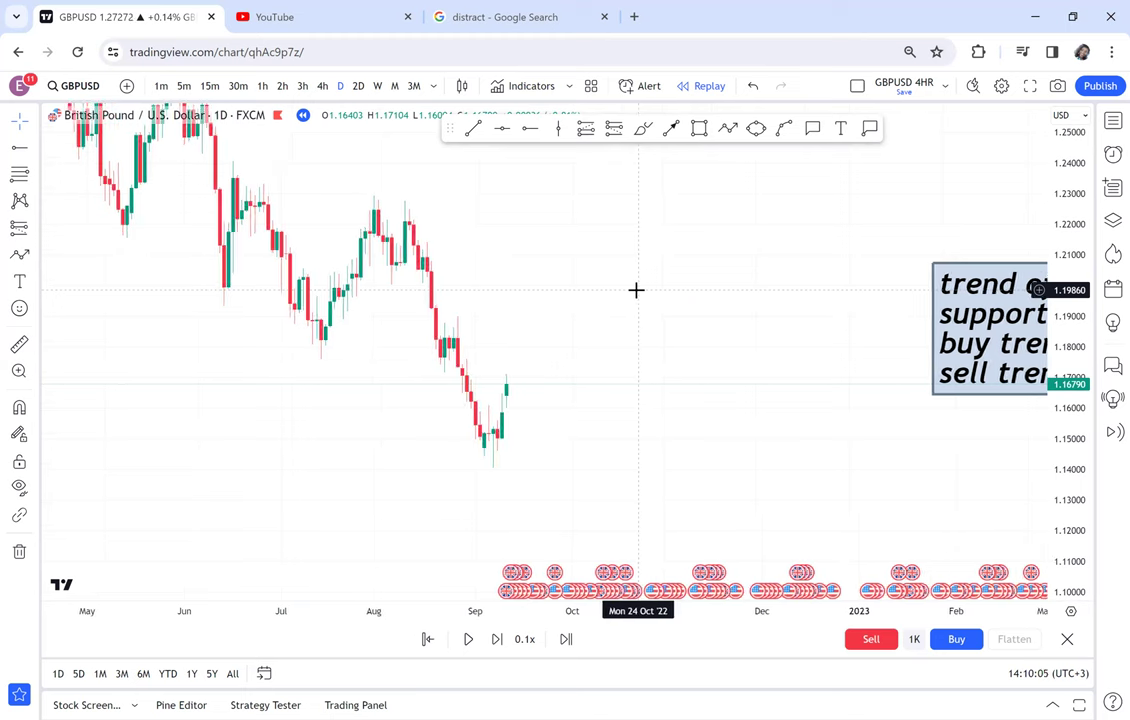
left_click_drag(643, 299, 653, 325)
scroll(653, 325, "up", 2)
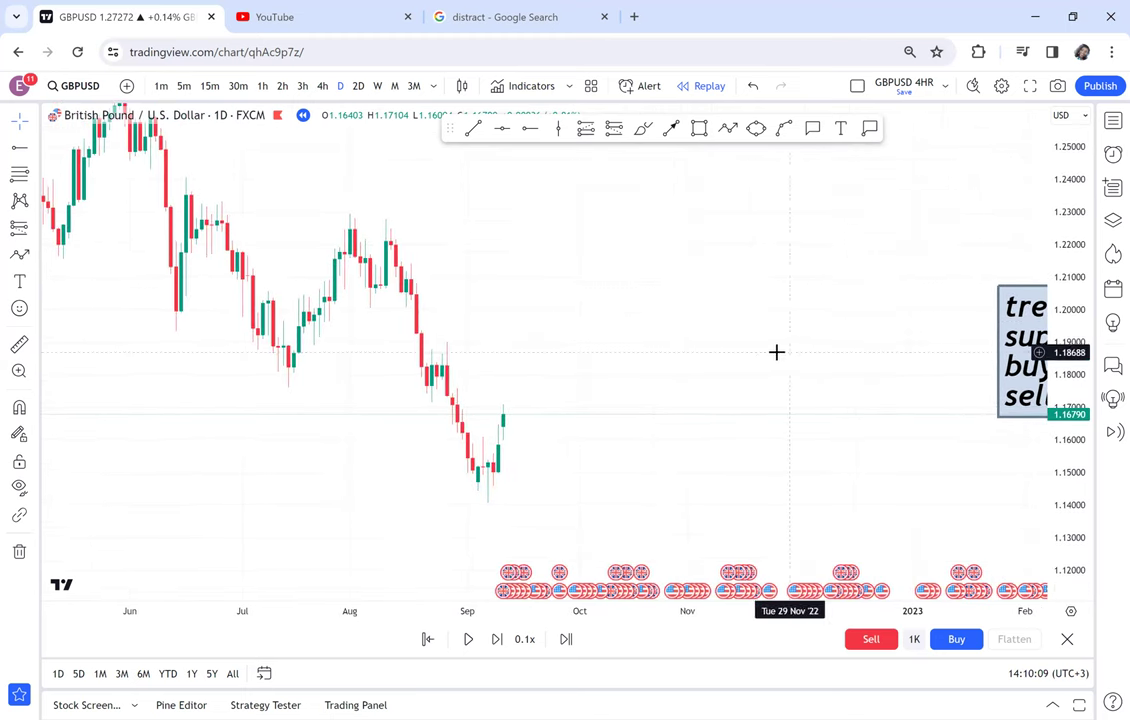
- Draw a grey-filled rectangle over the August swing high, from 11 Aug to 4 Nov '22, between about 1.1828 and 1.1898
left_click_drag(757, 345, 742, 345)
left_click(699, 129)
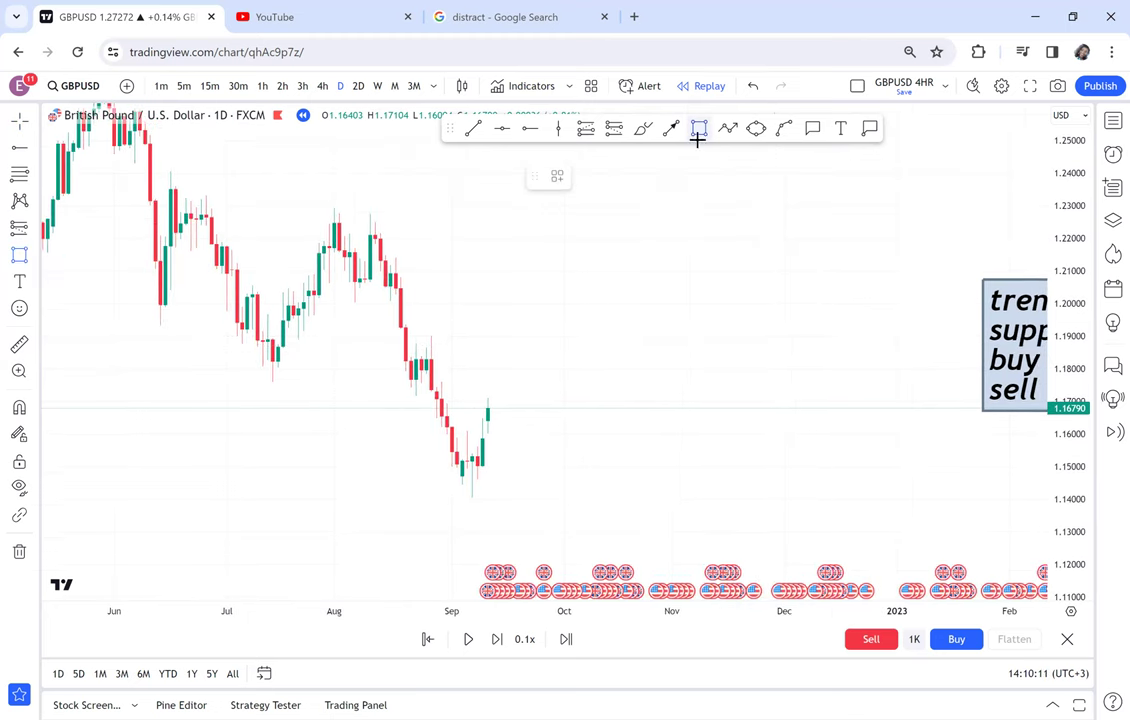
left_click(375, 337)
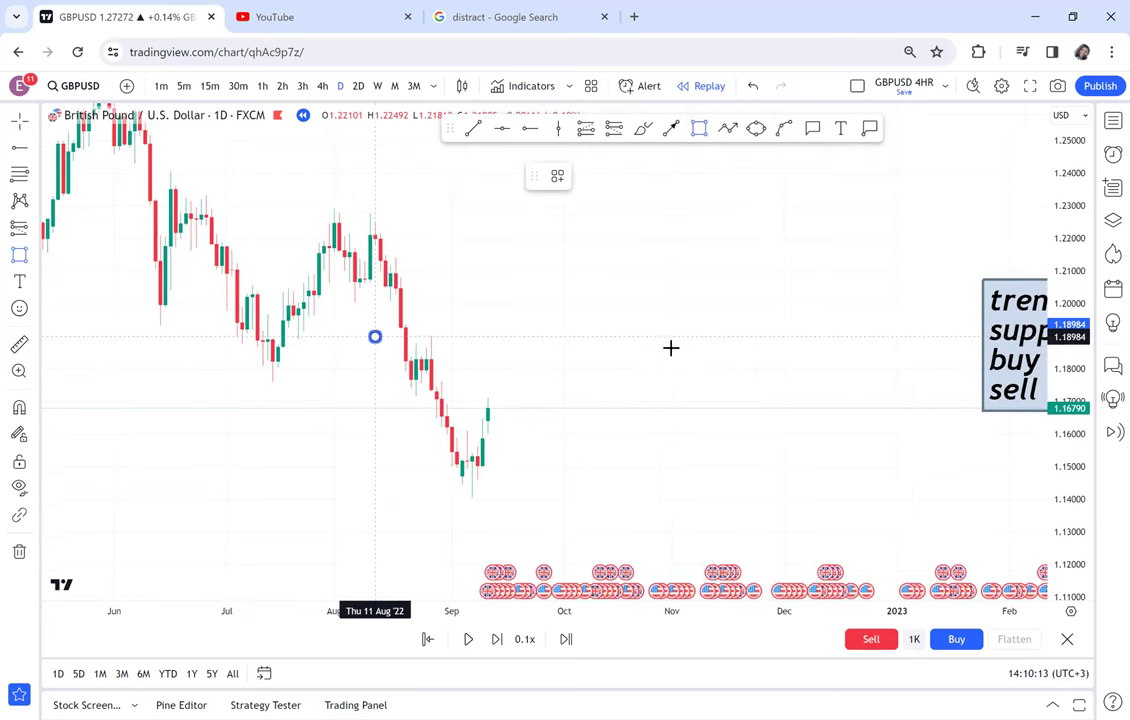
left_click(687, 358)
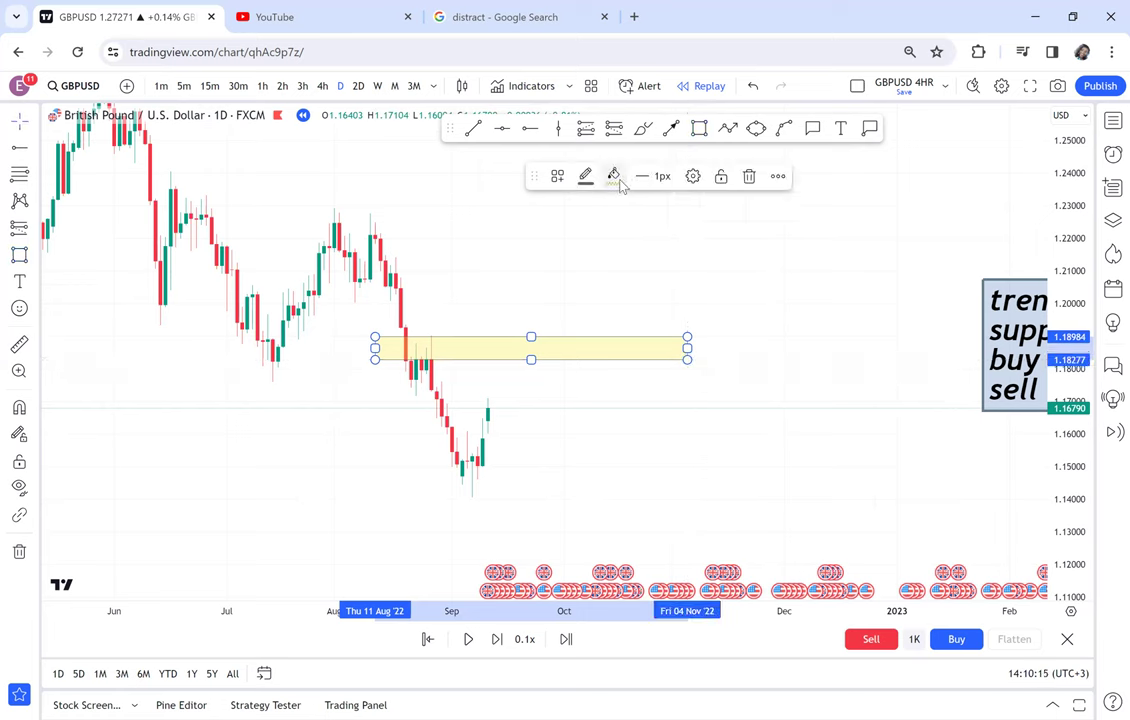
left_click(613, 176)
left_click(762, 208)
- Resize the grey zone so it ends at 8 Nov '22 with its lower edge at about 1.1830
left_click_drag(824, 321, 437, 270)
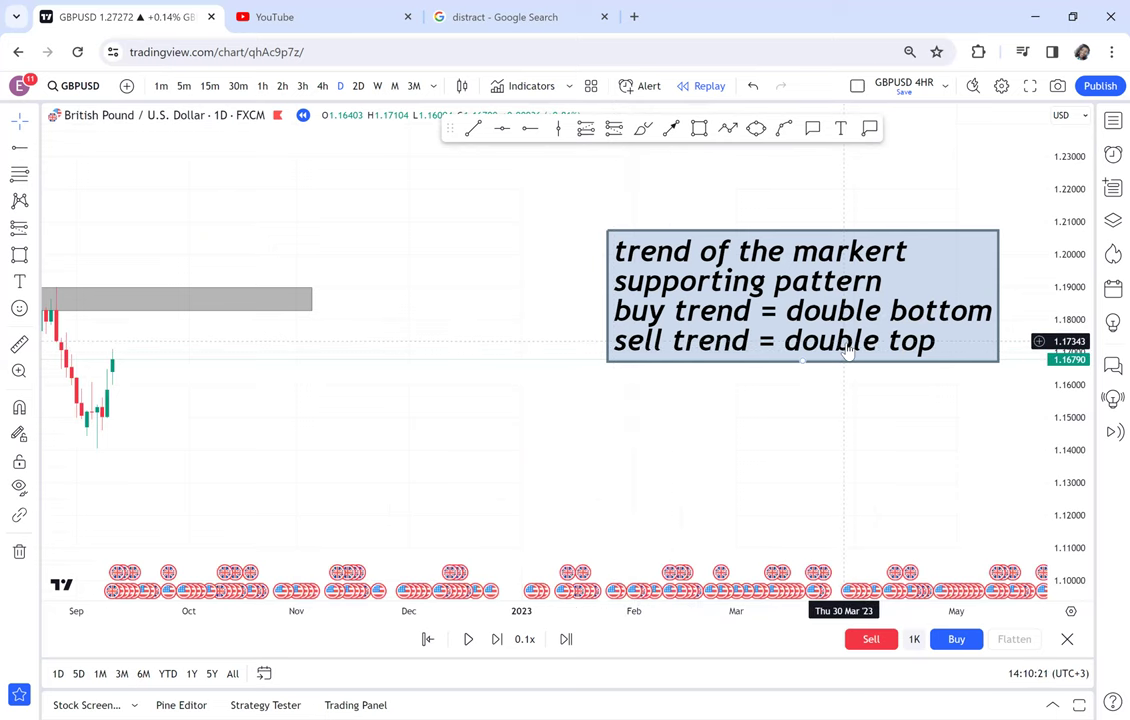
left_click_drag(741, 390, 795, 395)
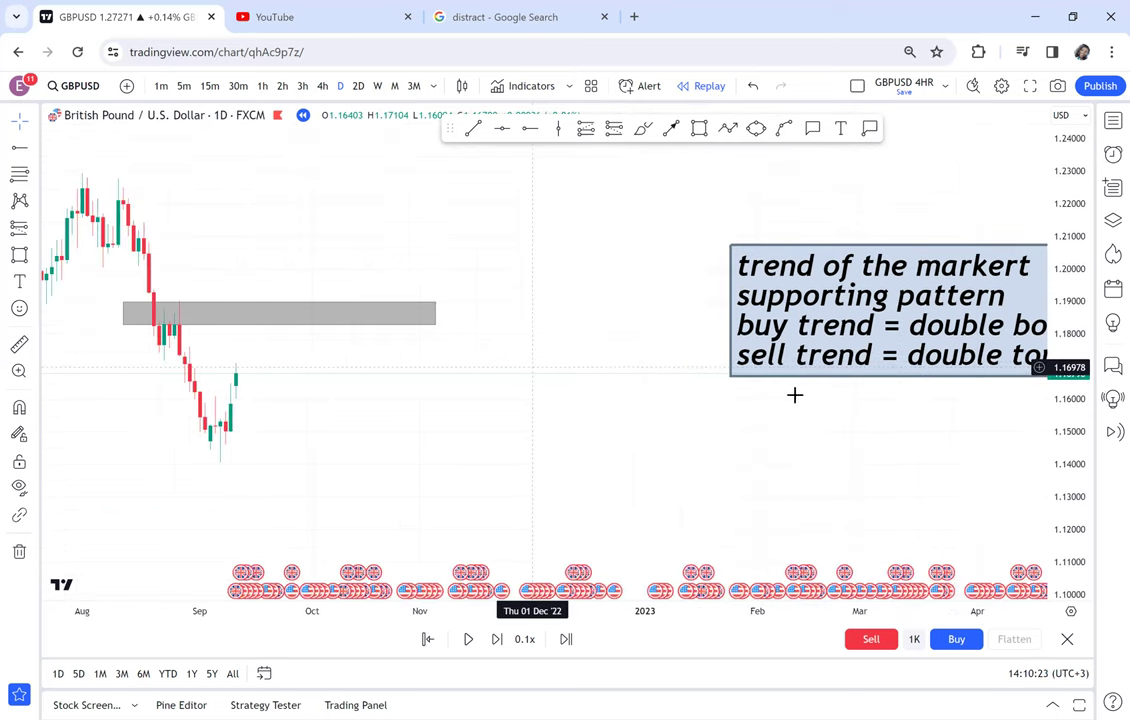
left_click(704, 352)
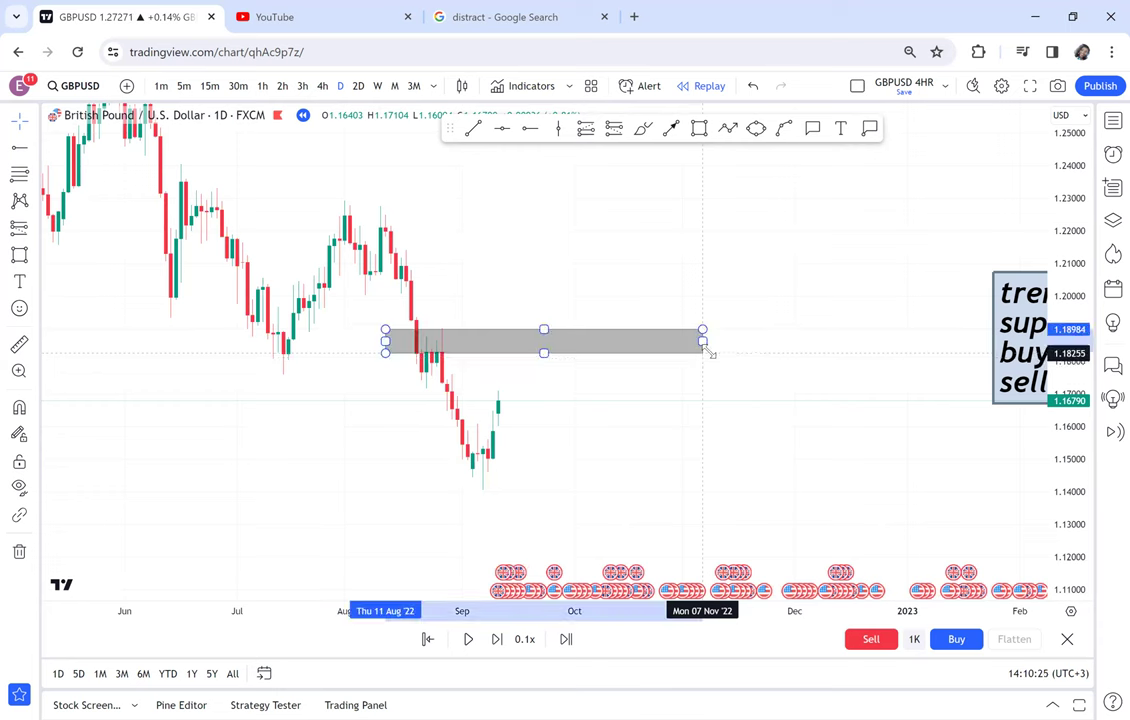
left_click_drag(704, 352, 708, 351)
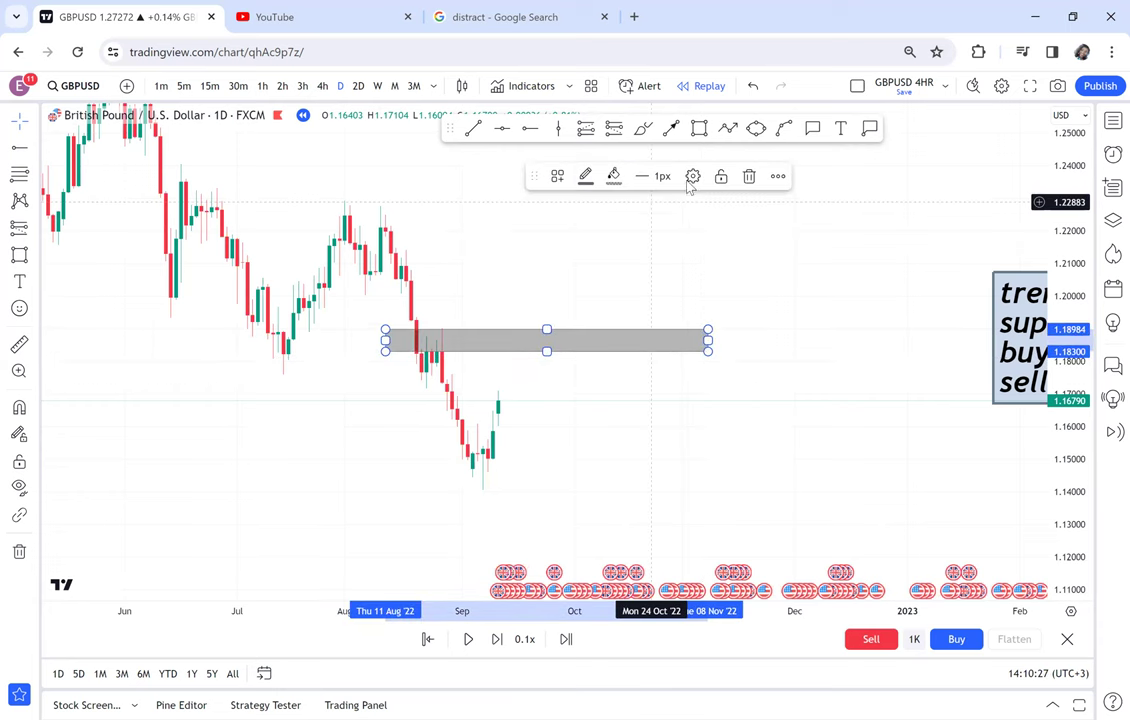
- Draw a second grey zone from 5 Aug to 8 Nov '22 between about 1.2092 and 1.2140
left_click(699, 130)
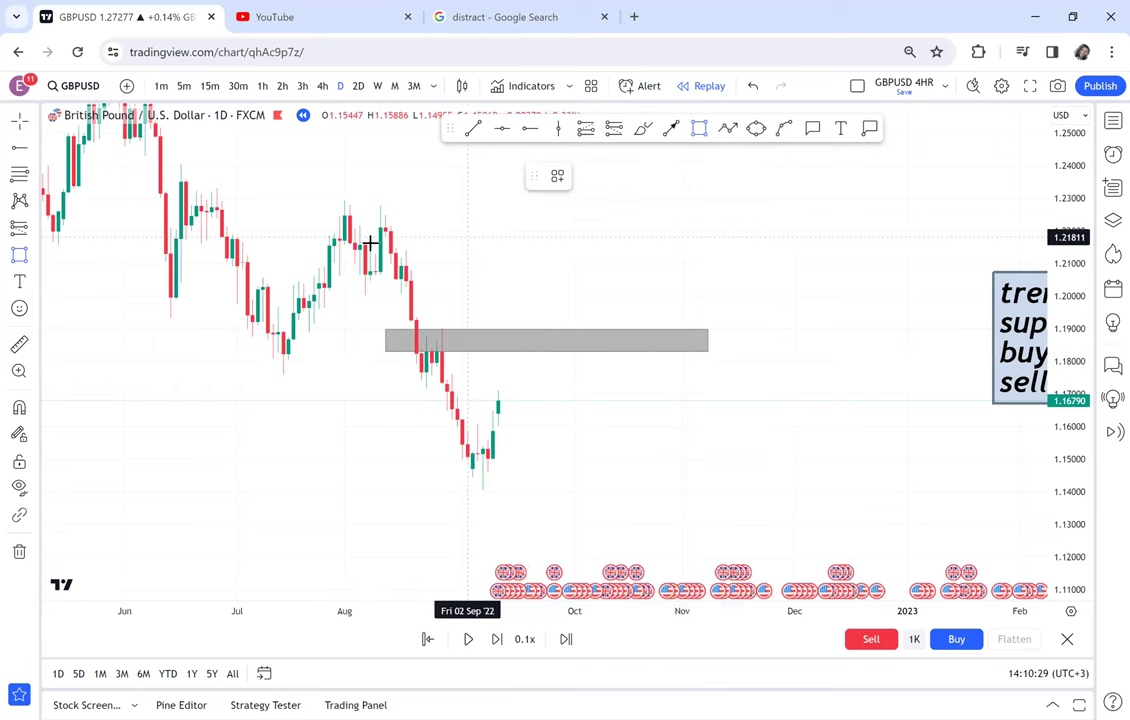
left_click(366, 252)
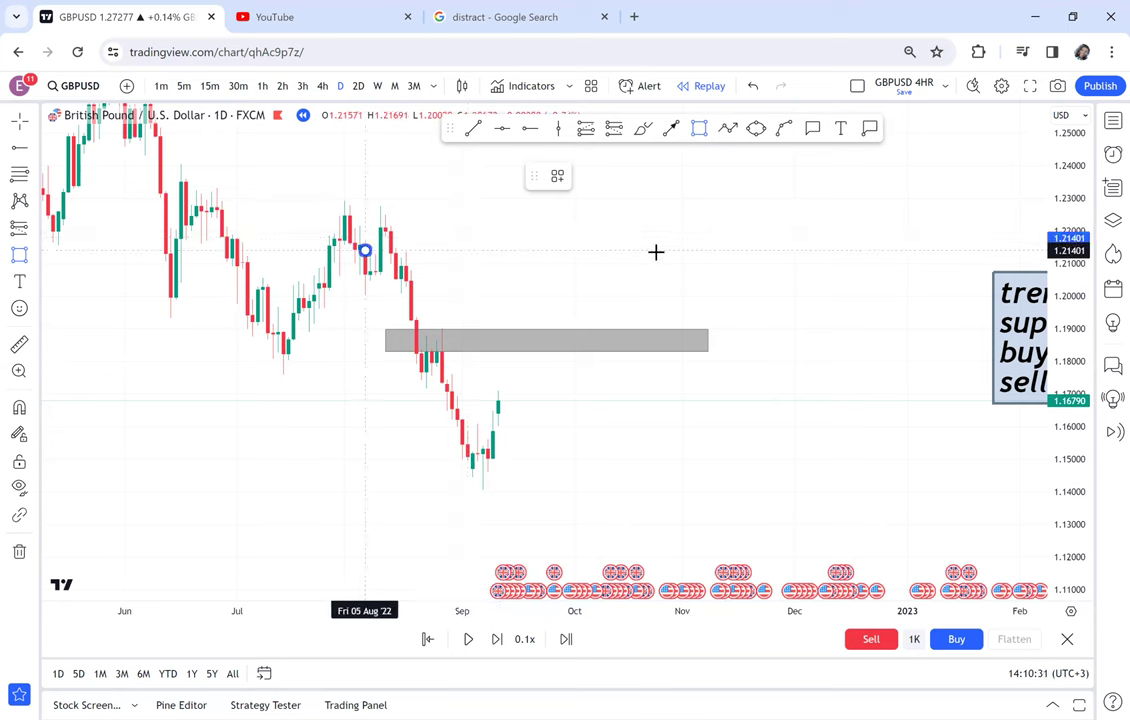
left_click(693, 261)
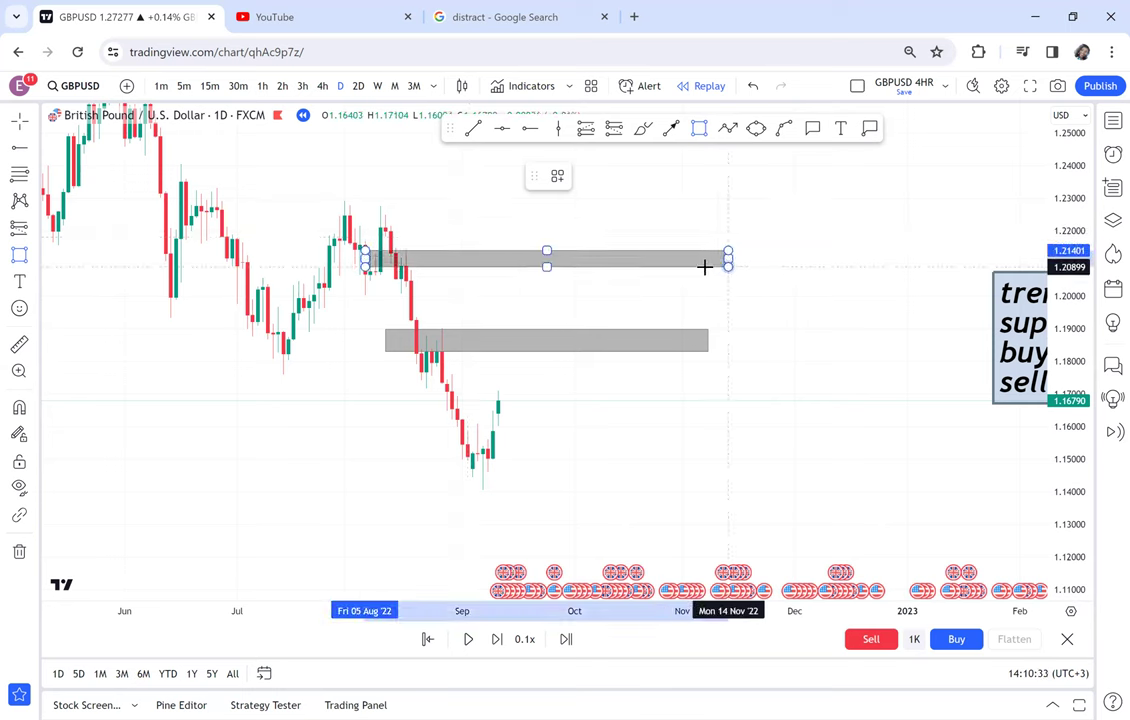
left_click_drag(706, 267, 708, 265)
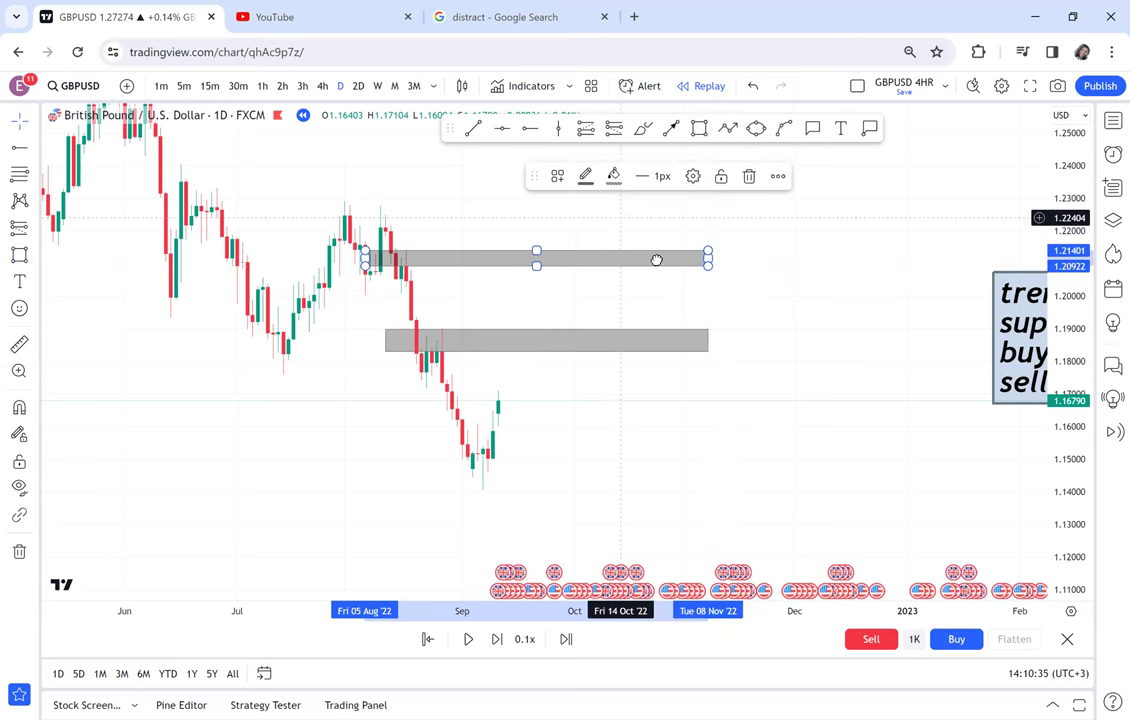
- Draw a third grey zone over the August peaks from 22 Jul '22, between about 1.2250 and 1.2300, ending level with the other two zones
left_click_drag(616, 159, 674, 222)
left_click(700, 132)
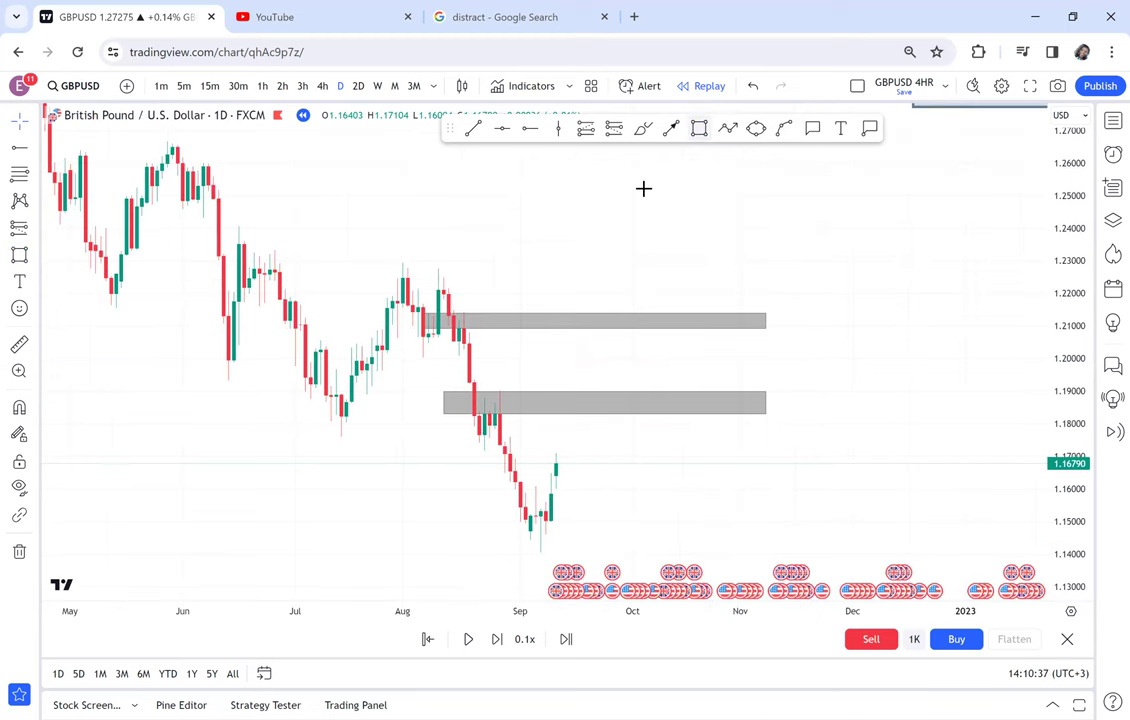
left_click(372, 261)
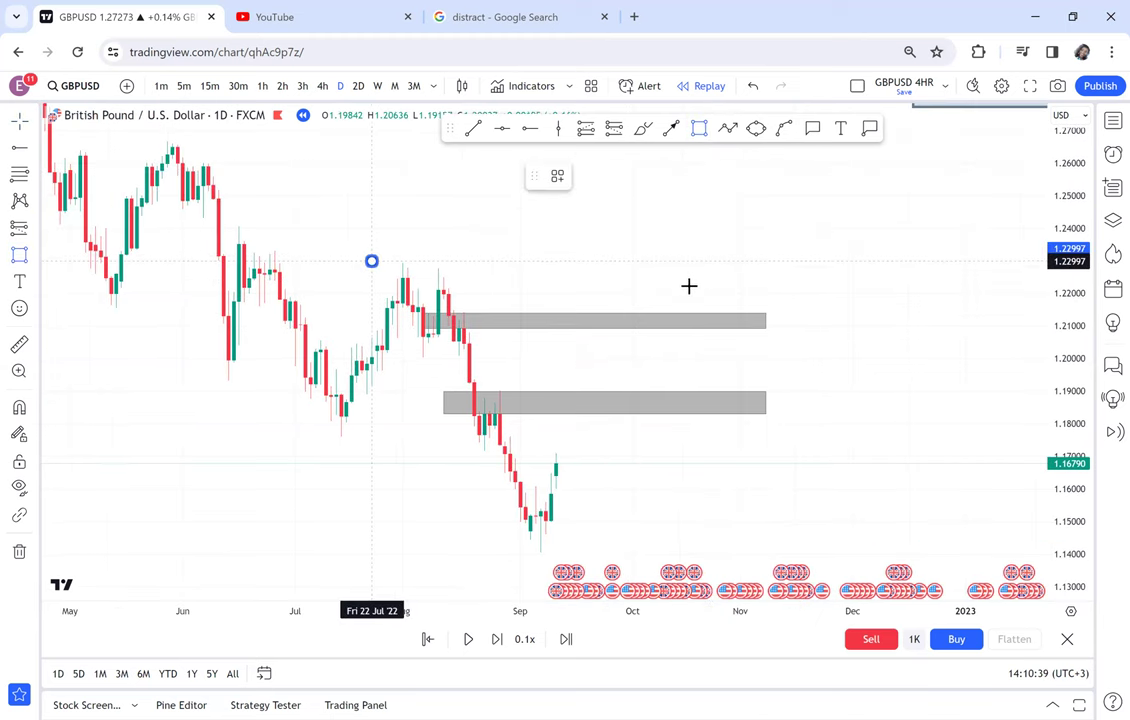
left_click(714, 272)
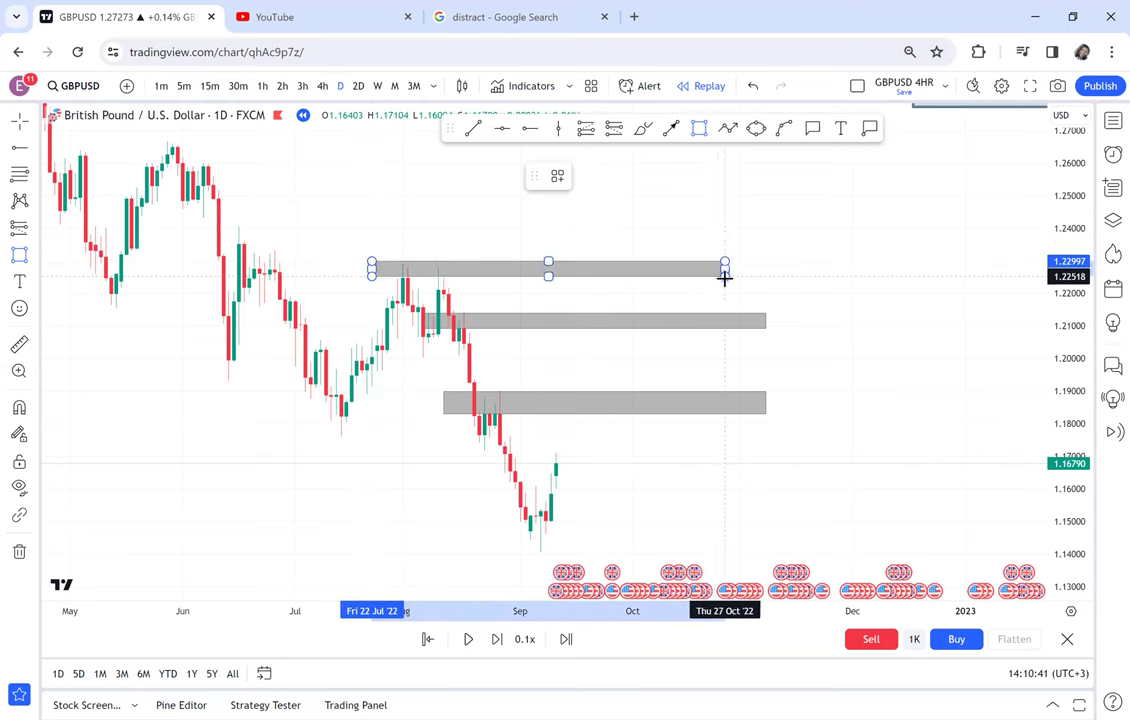
left_click(725, 278)
left_click_drag(728, 271, 764, 277)
left_click_drag(806, 353, 828, 308)
scroll(828, 308, "up", 1)
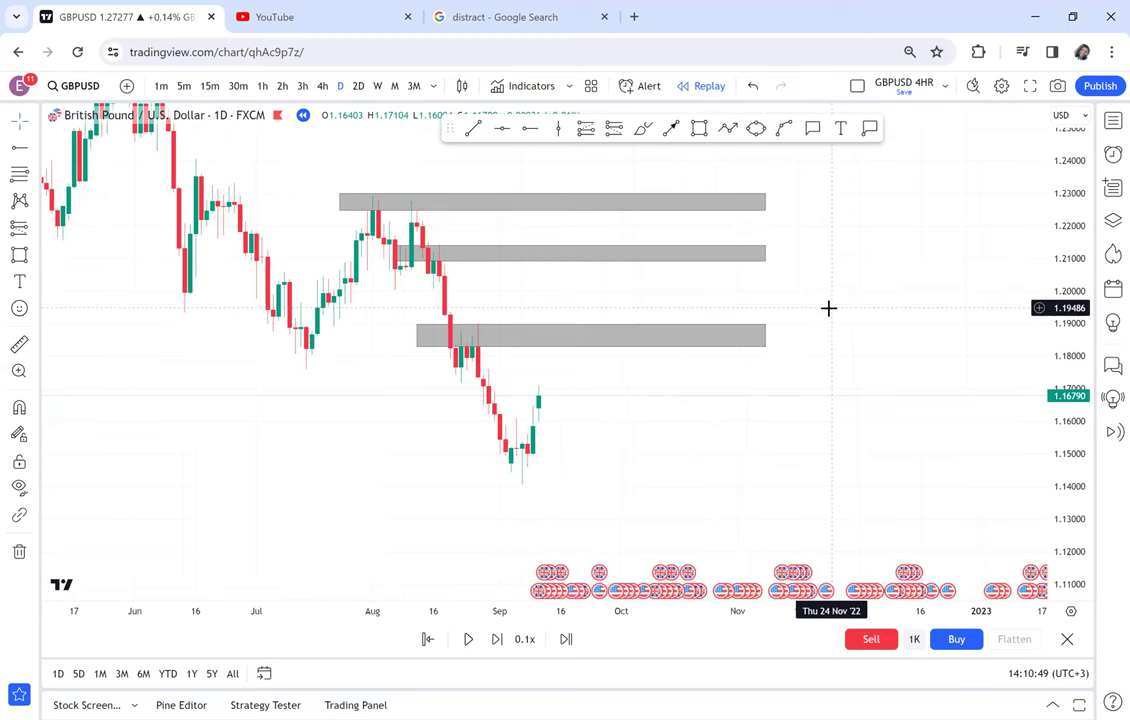
- Sketch an arrow path from the latest candle up through the three zones with small pullbacks and down to about 1.18, and delete it
left_click_drag(832, 308, 759, 350)
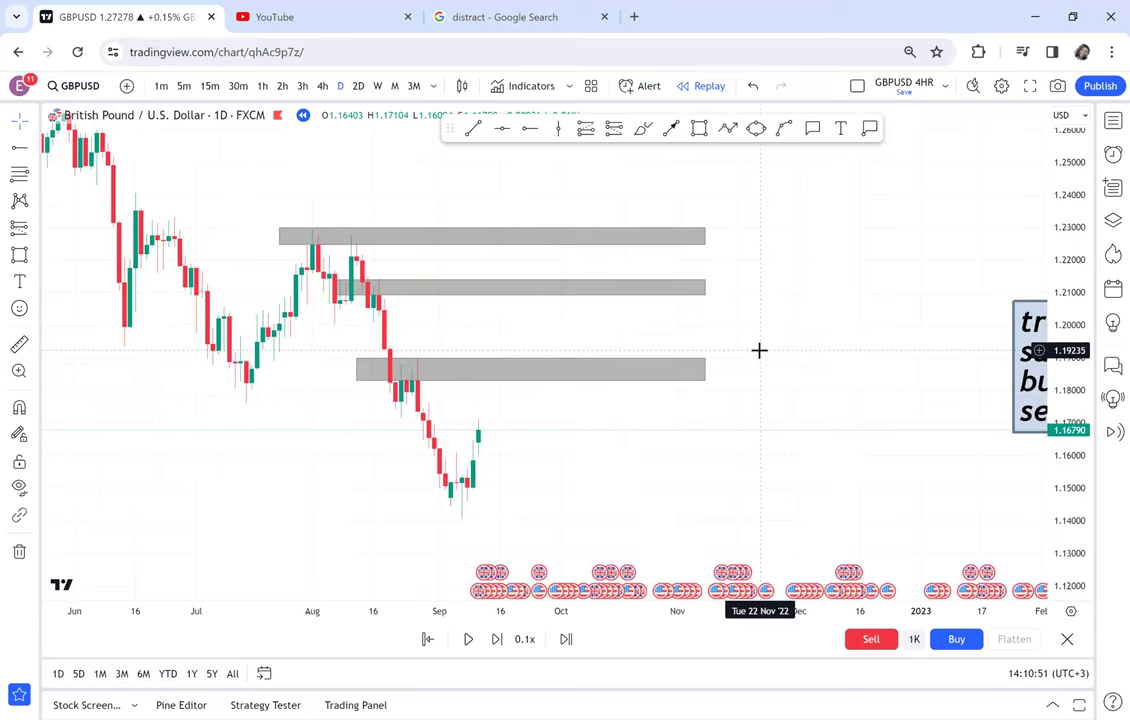
left_click(727, 128)
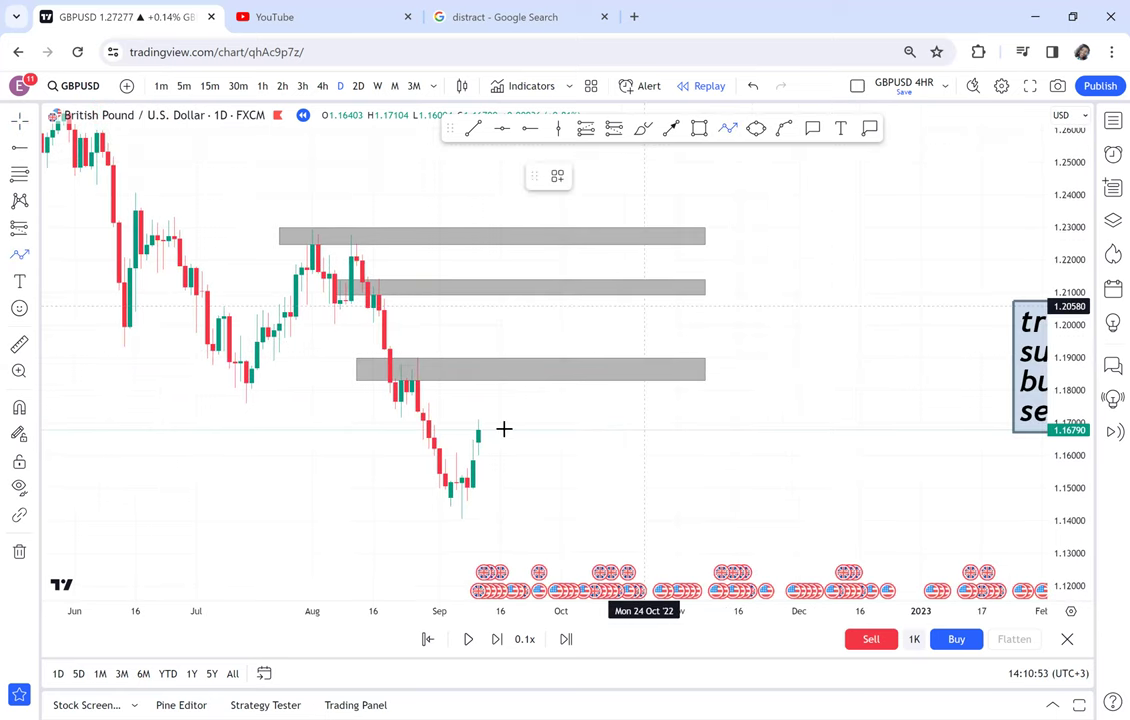
left_click(482, 432)
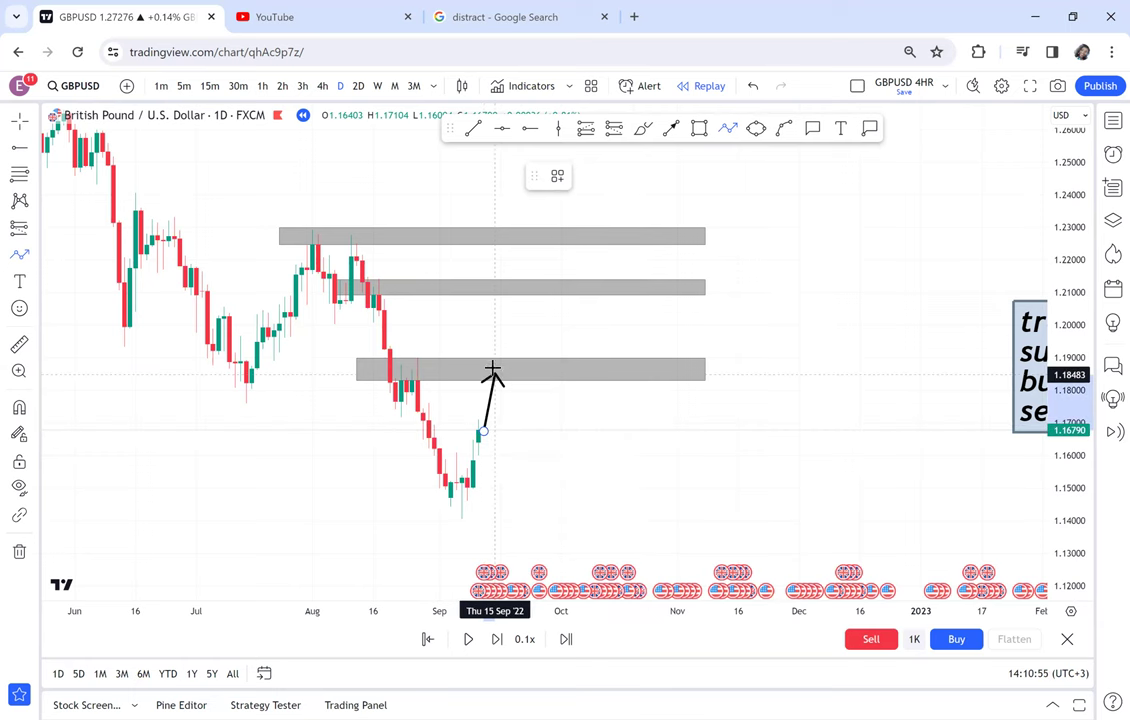
left_click(492, 368)
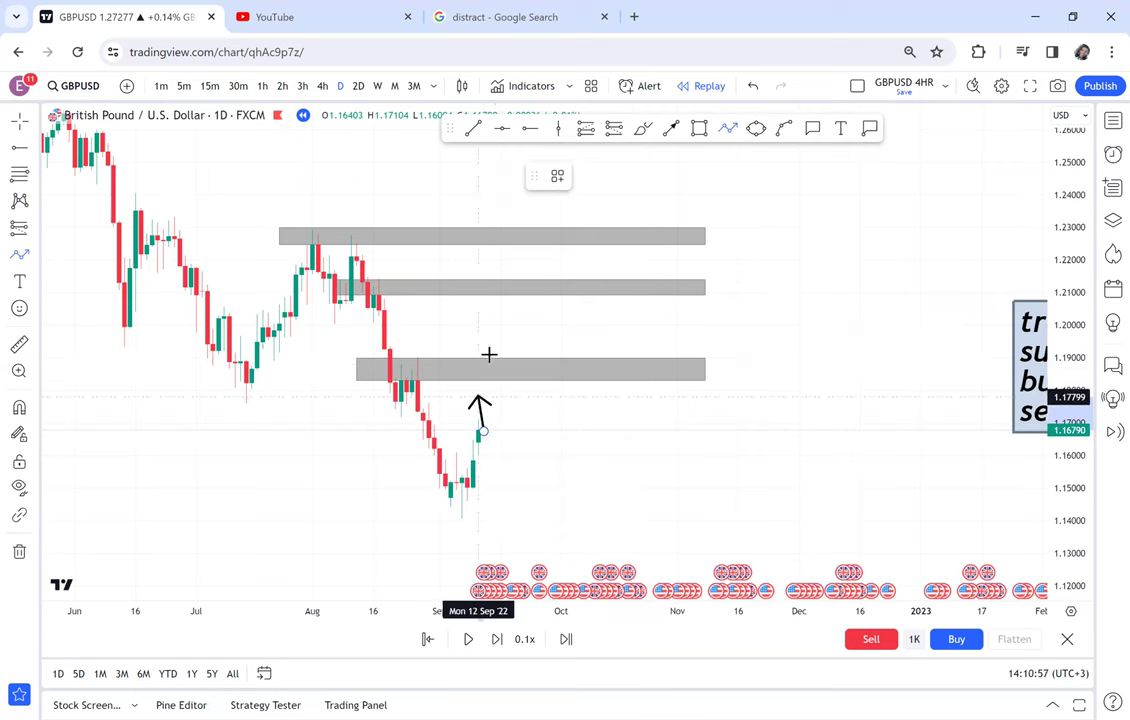
left_click(494, 348)
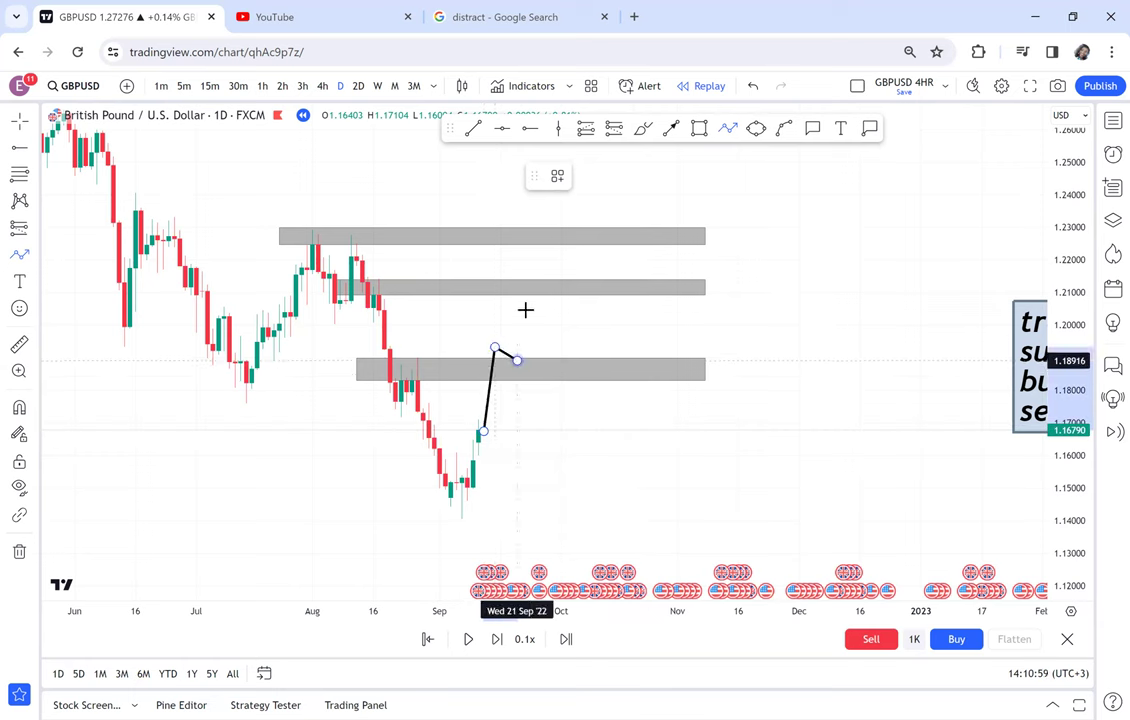
left_click(535, 274)
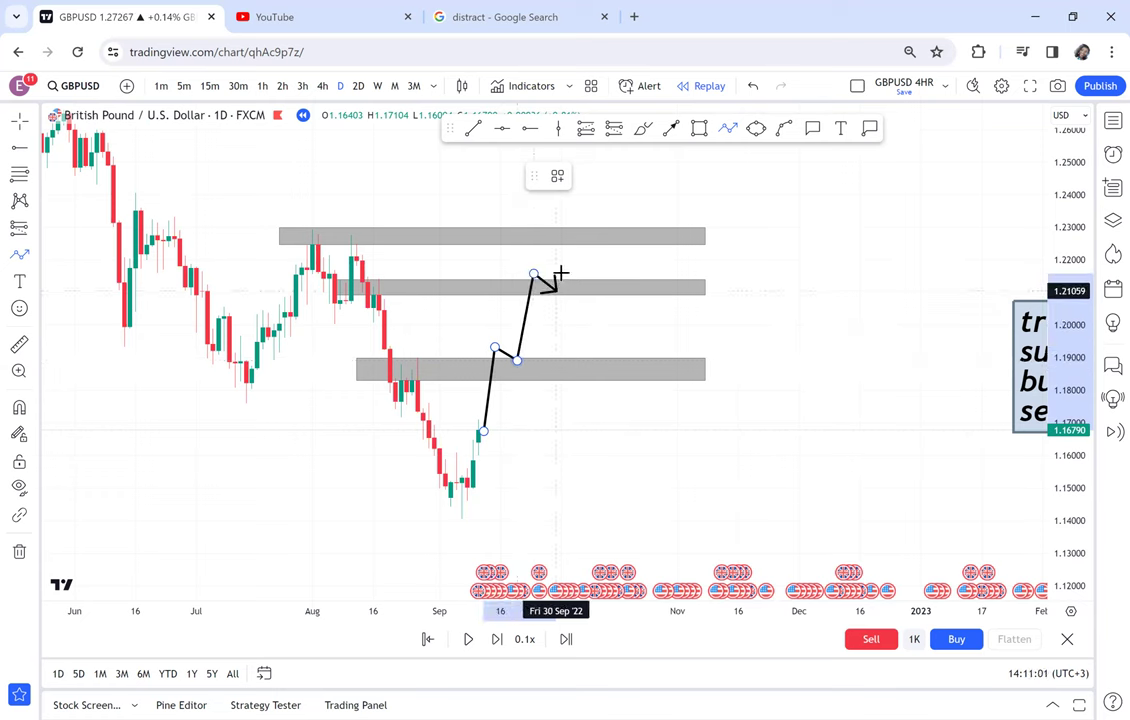
left_click(552, 270)
left_click(567, 232)
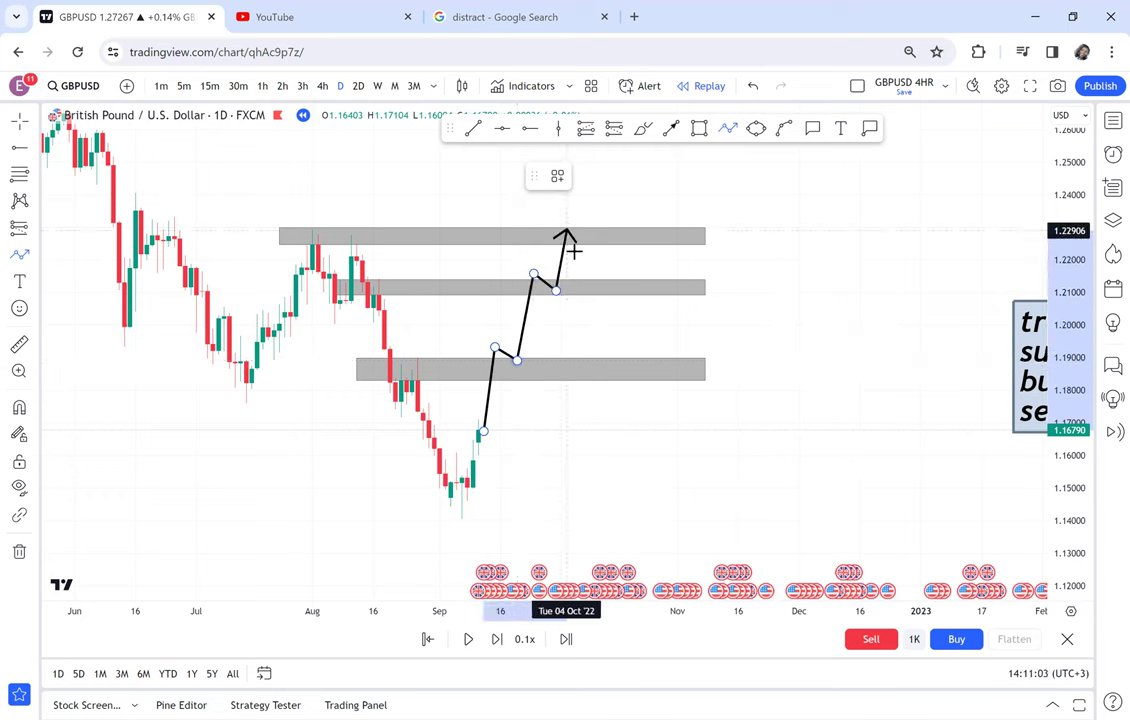
left_click(605, 326)
left_click(627, 294)
double_click(655, 397)
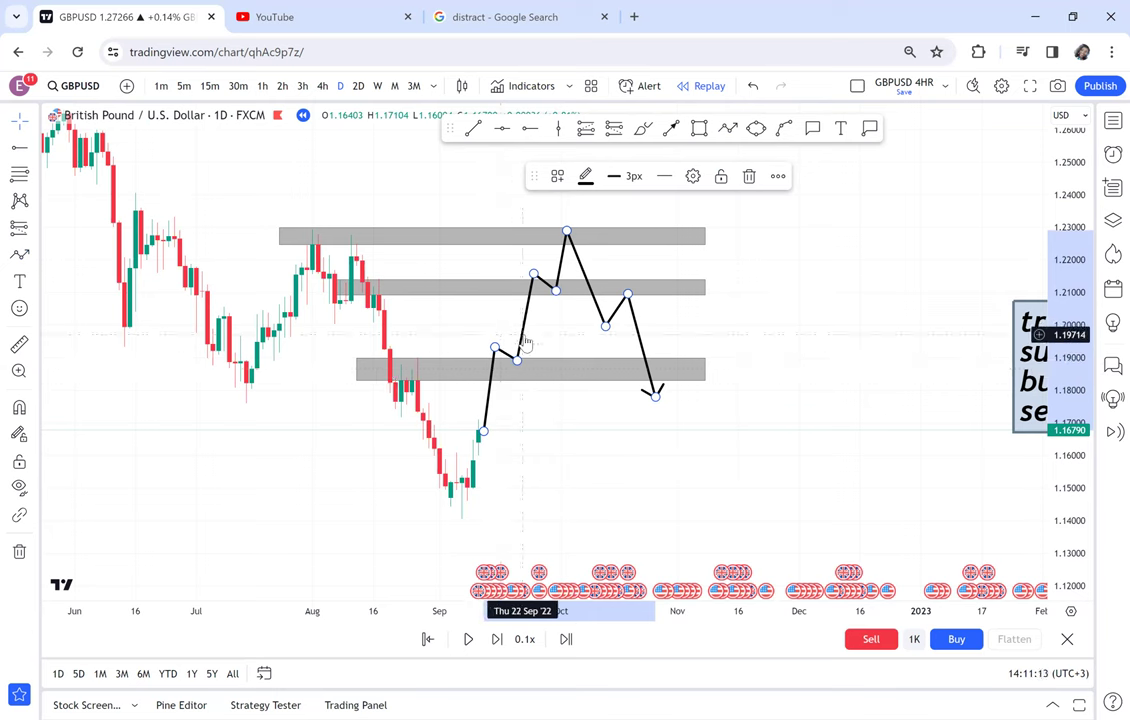
key("Delete")
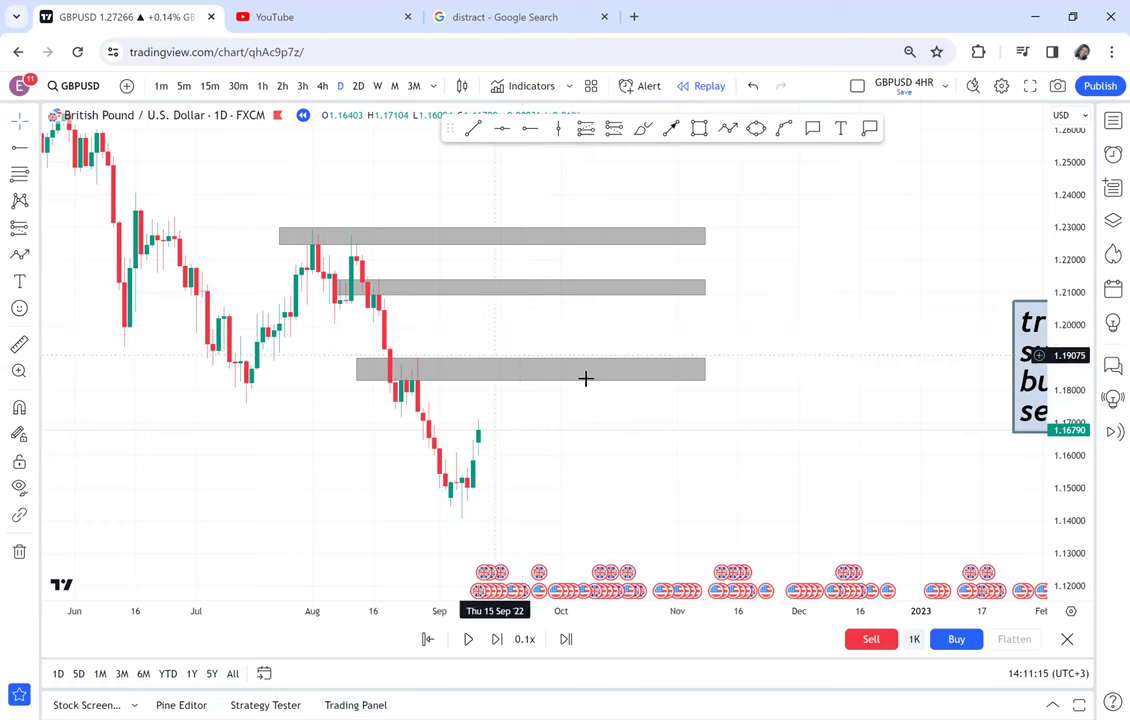
- Label the lowest grey zone "POSSIBLE DOUBLE TOP" using the saved text template of that name, centring the label within the zone's height
left_click(840, 128)
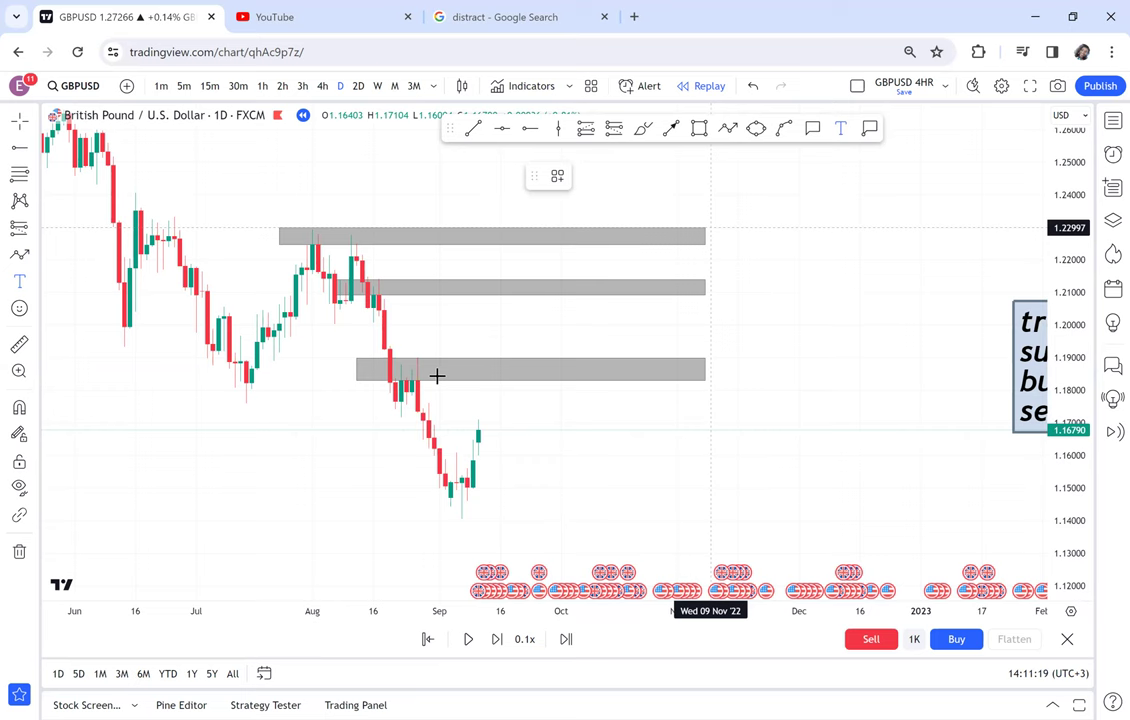
left_click(471, 578)
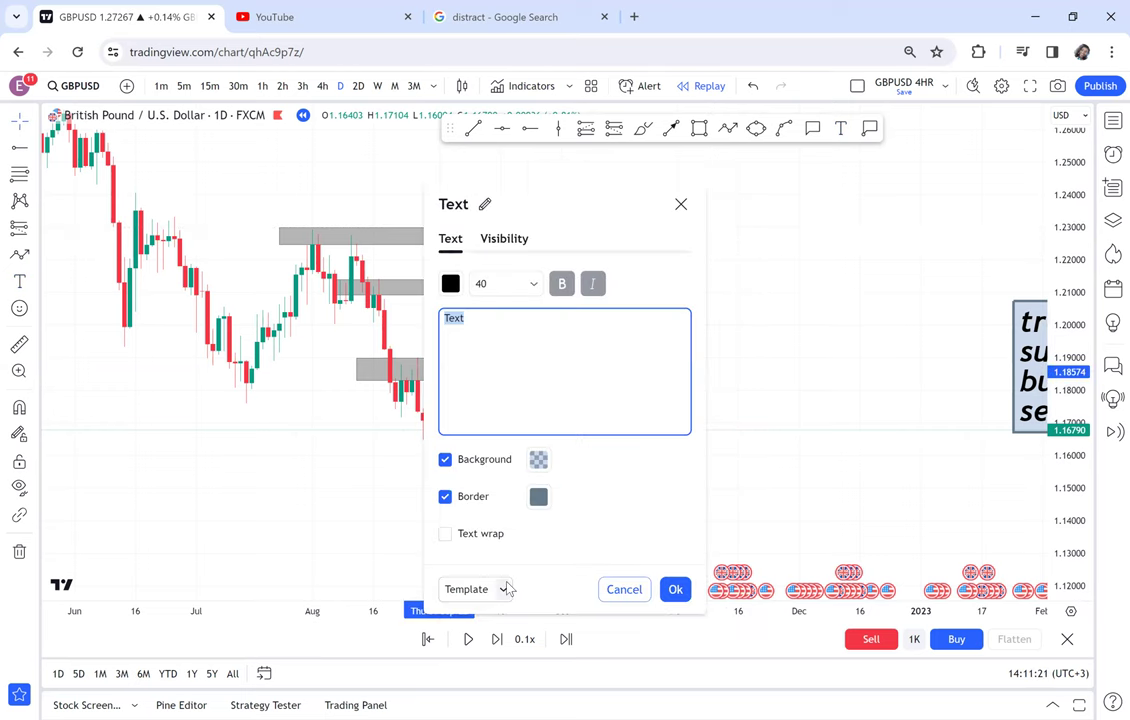
left_click(505, 589)
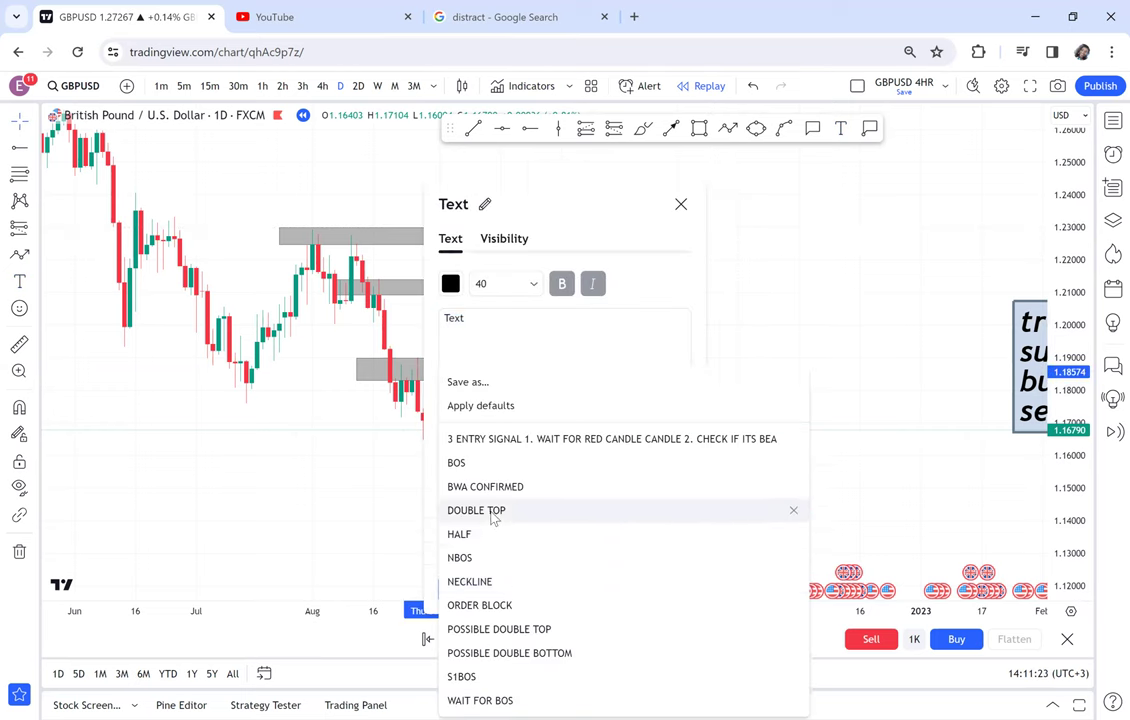
left_click(501, 635)
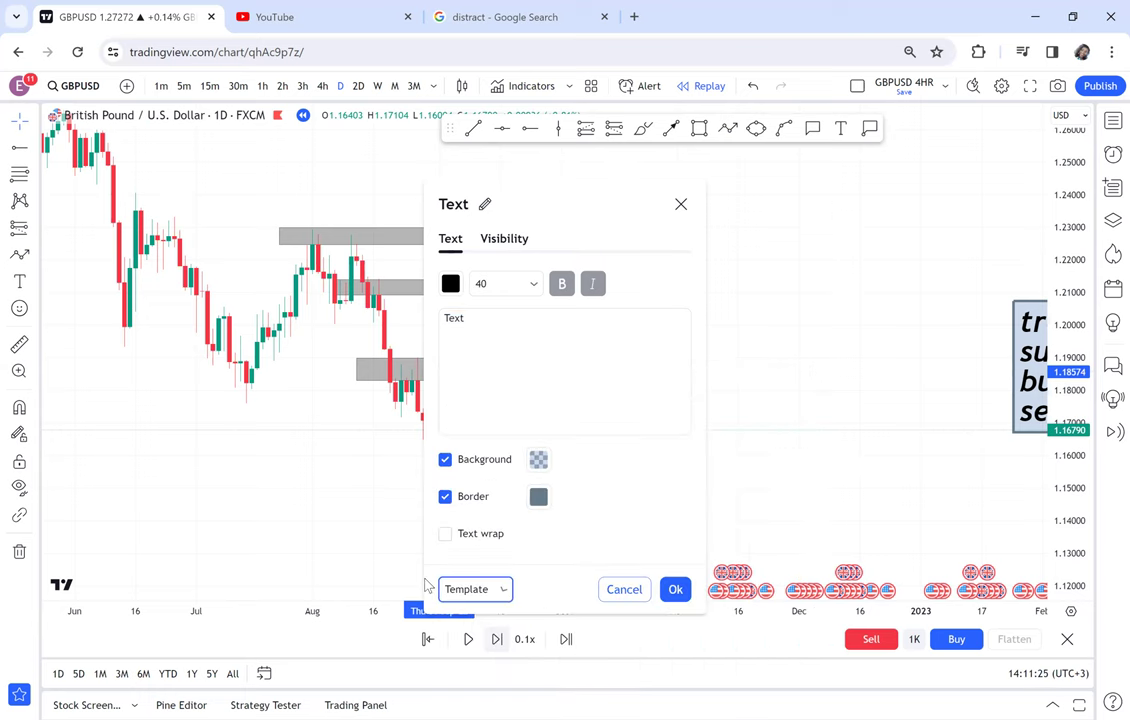
left_click(340, 479)
left_click_drag(565, 395, 549, 384)
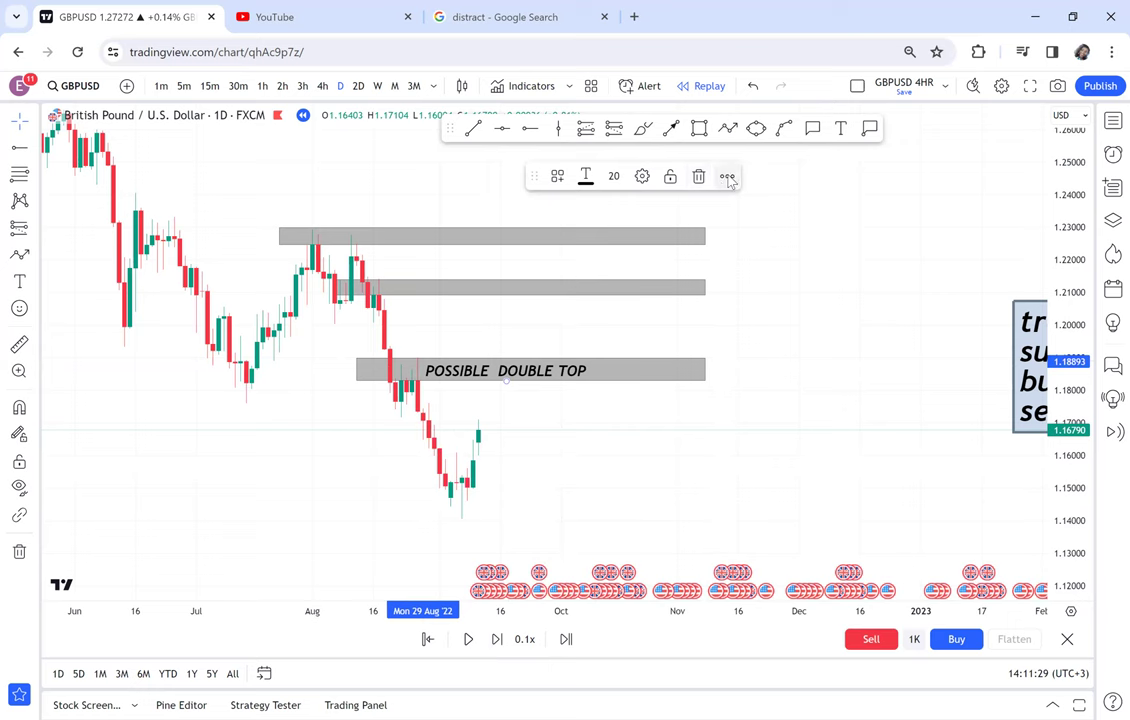
- Clone the "POSSIBLE DOUBLE TOP" label twice, placing one copy inside the middle zone and one inside the highest zone
left_click(728, 178)
left_click(774, 268)
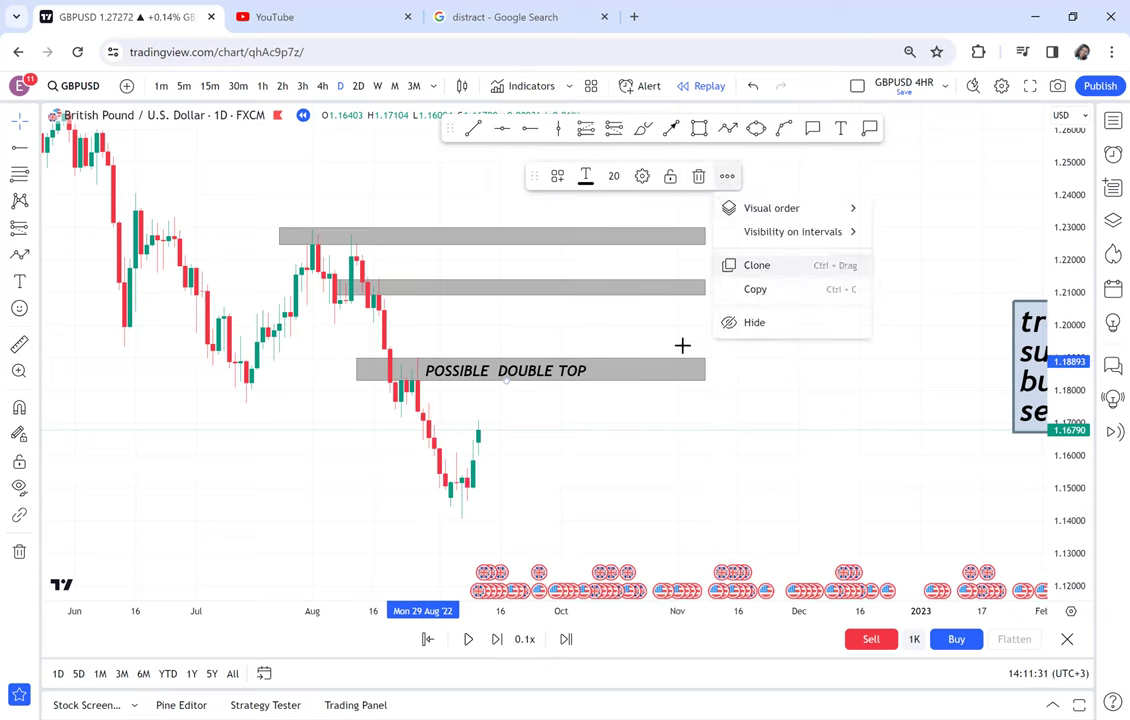
left_click_drag(557, 357, 537, 305)
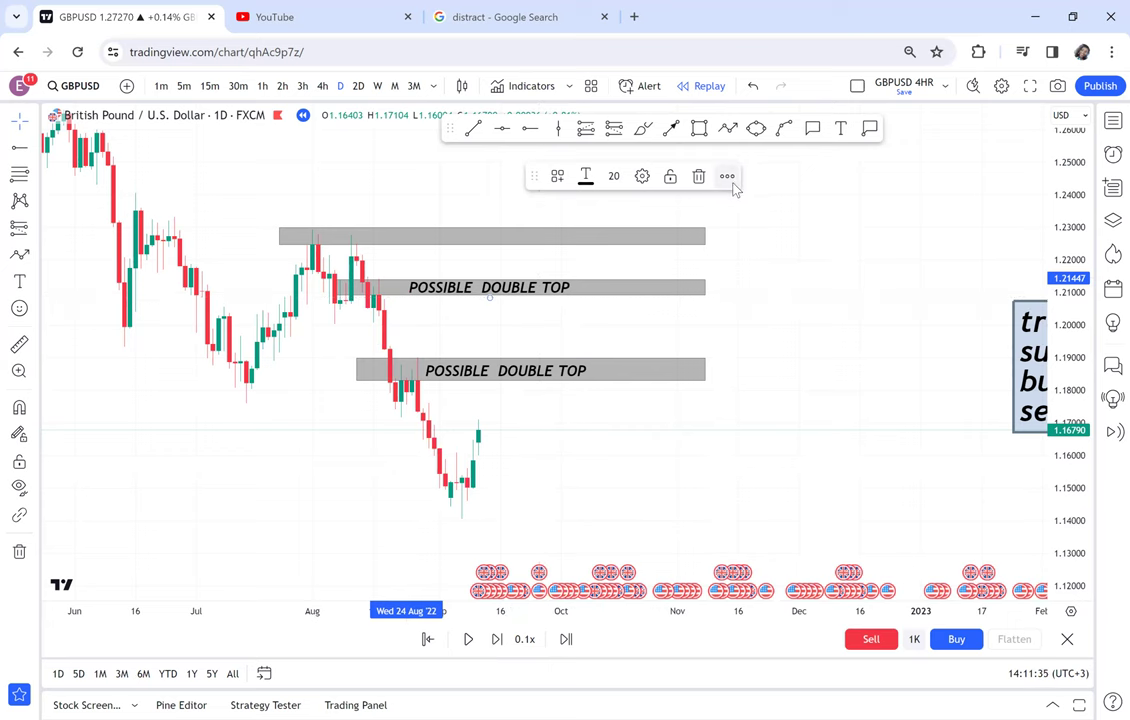
left_click(728, 177)
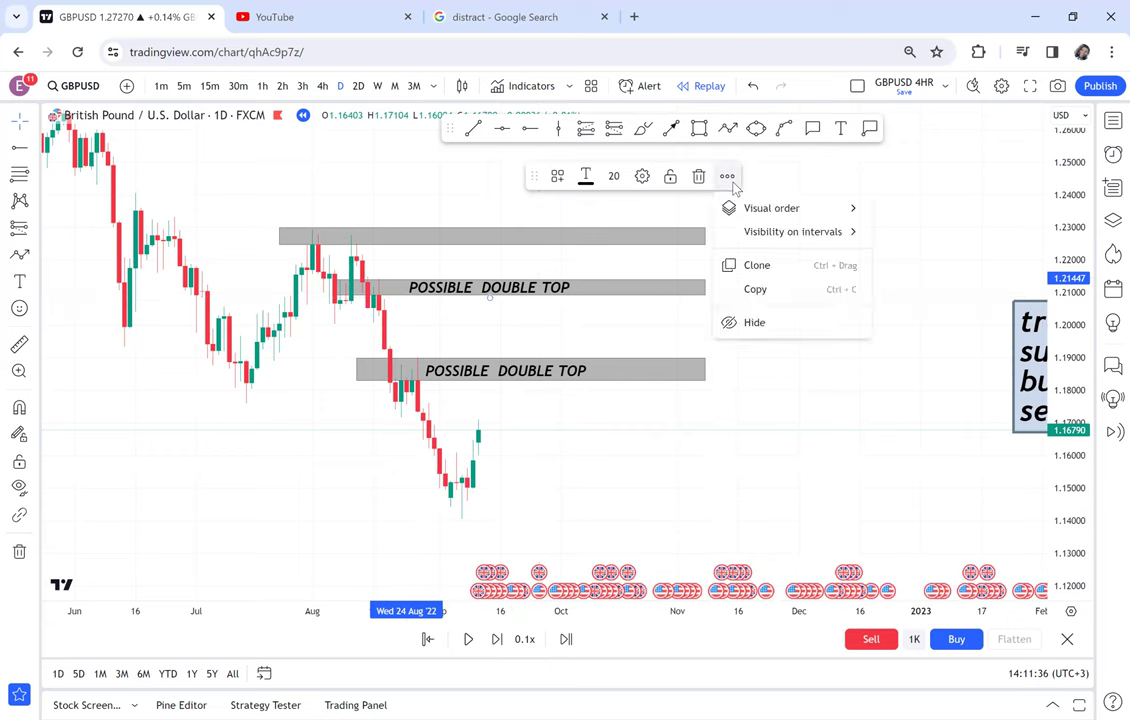
left_click(758, 262)
left_click_drag(542, 255, 510, 236)
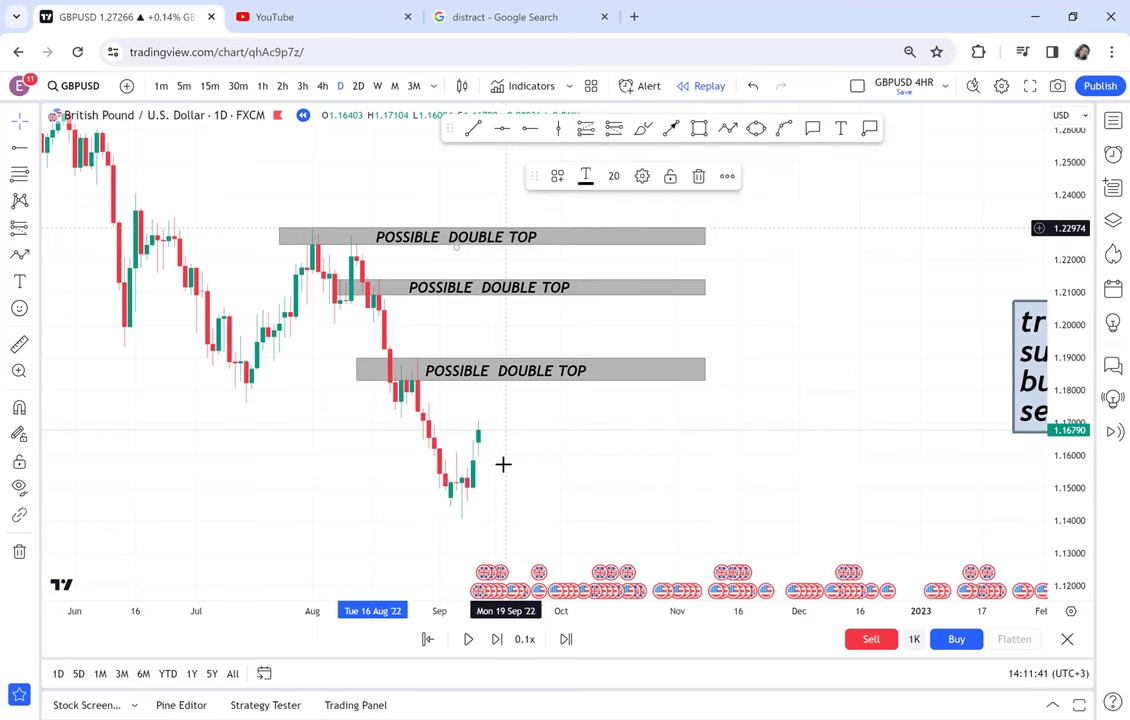
- Examine the three labelled double top zones against the GBPUSD downtrend and the notes on trend and supporting patterns
left_click_drag(546, 494, 831, 530)
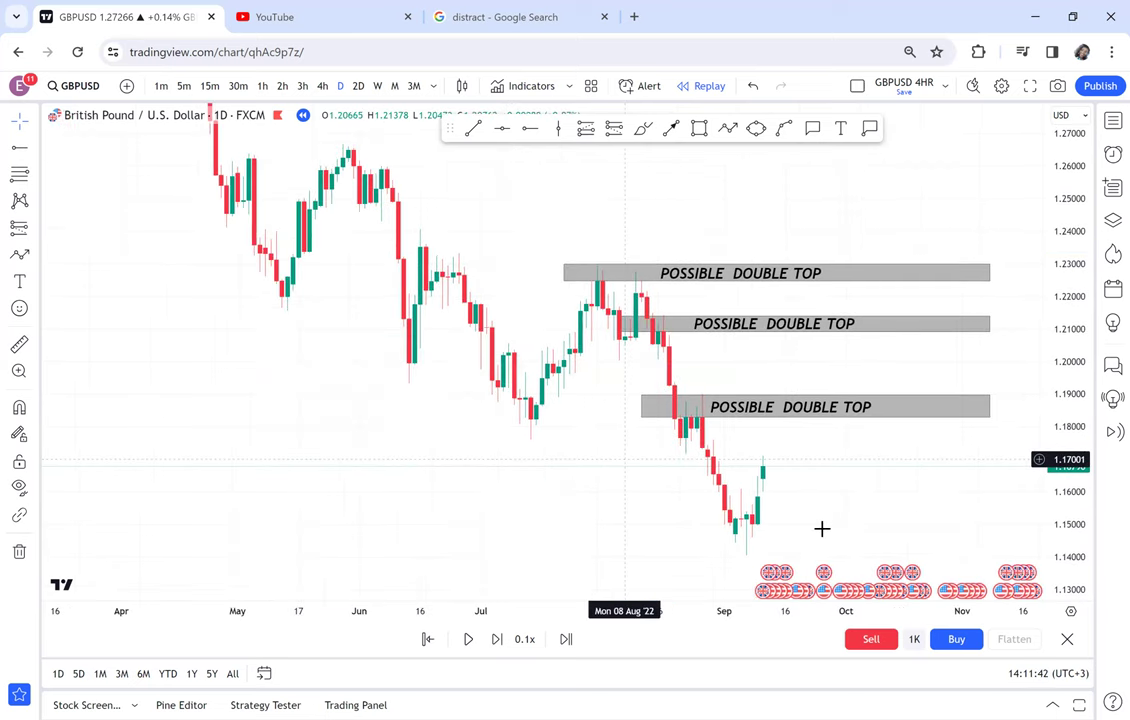
left_click_drag(679, 474, 438, 341)
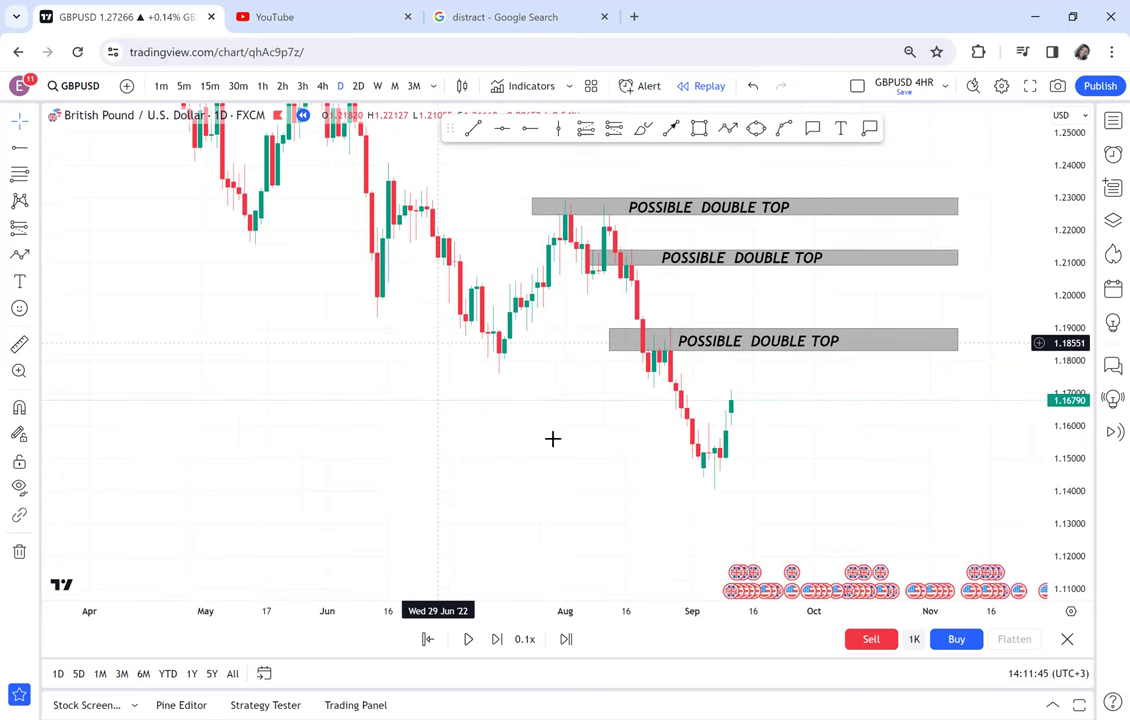
left_click_drag(417, 440, 300, 436)
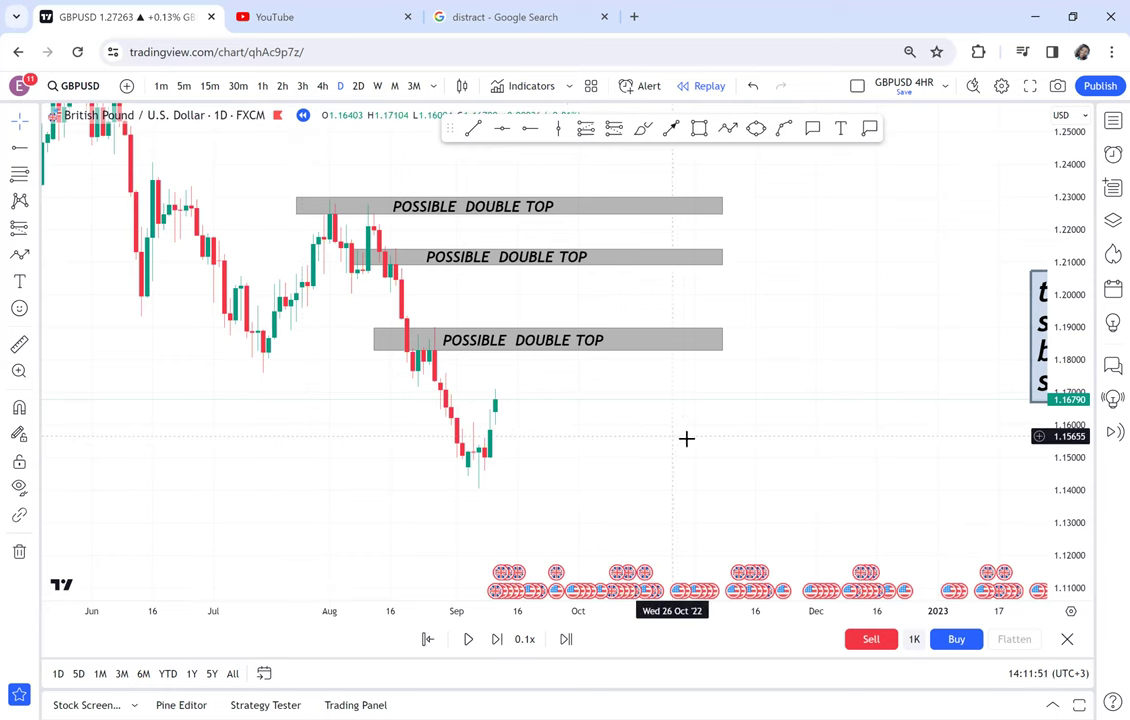
left_click_drag(560, 419, 350, 377)
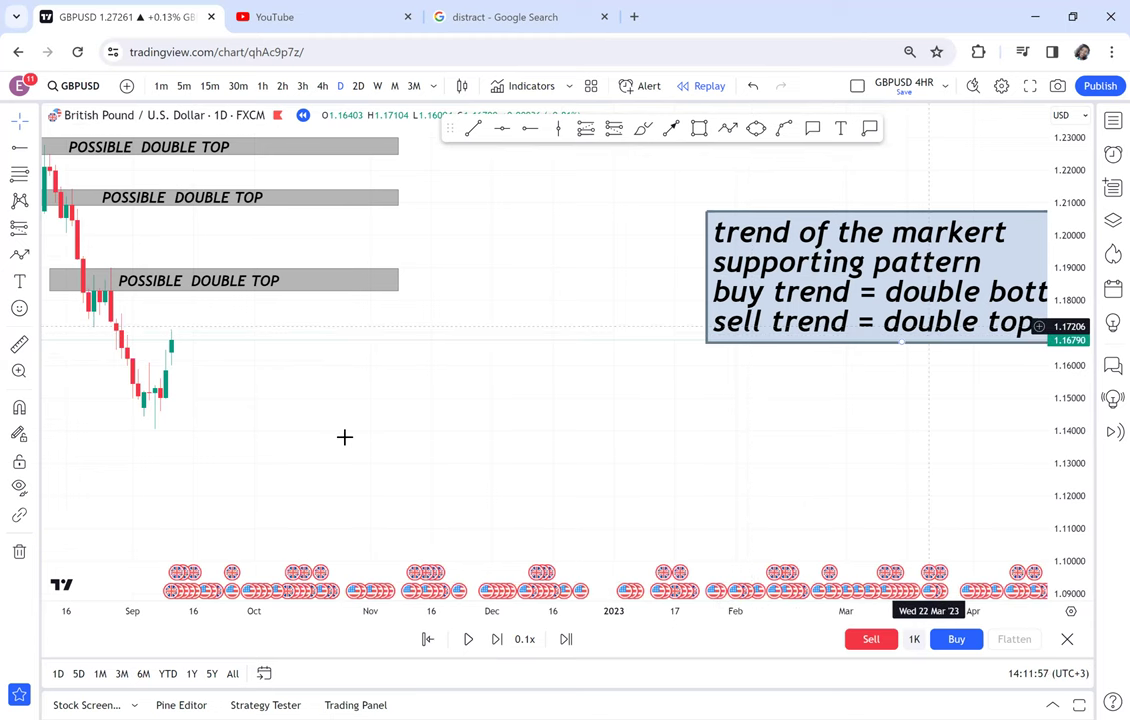
left_click_drag(293, 402, 617, 449)
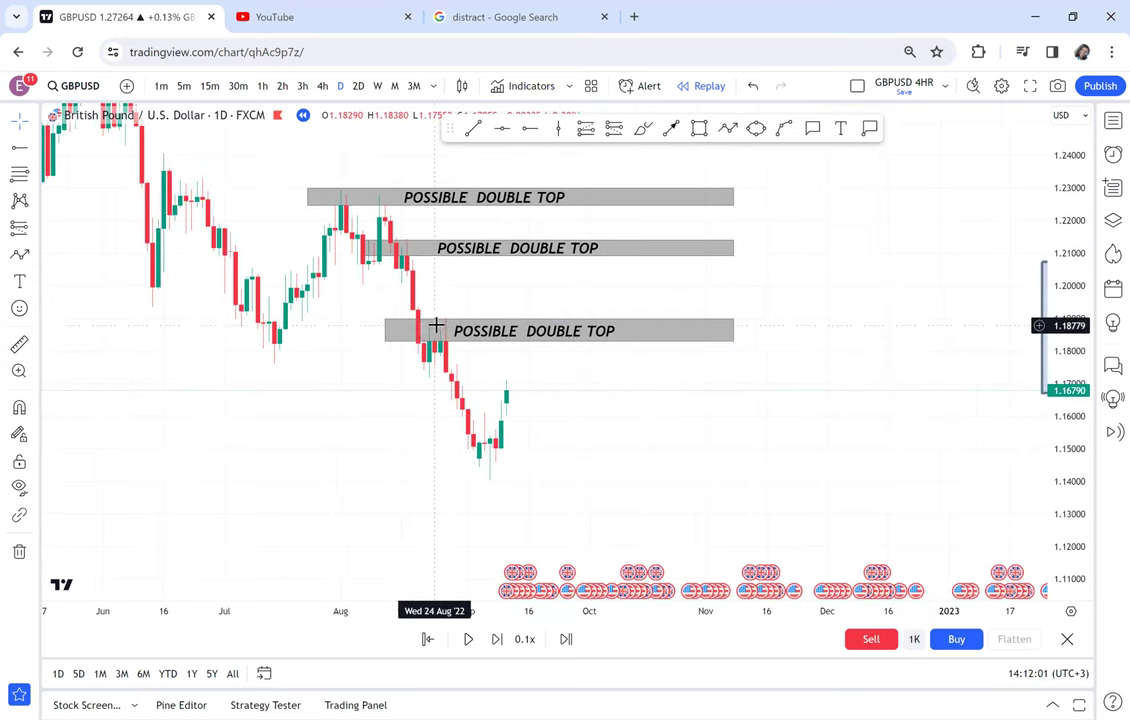
- Draw yellow ellipses around the swing highs at the lowest and middle zones and near the second peak in the highest zone
left_click(756, 128)
left_click(424, 337)
left_click(457, 330)
left_click(437, 321)
left_click(756, 128)
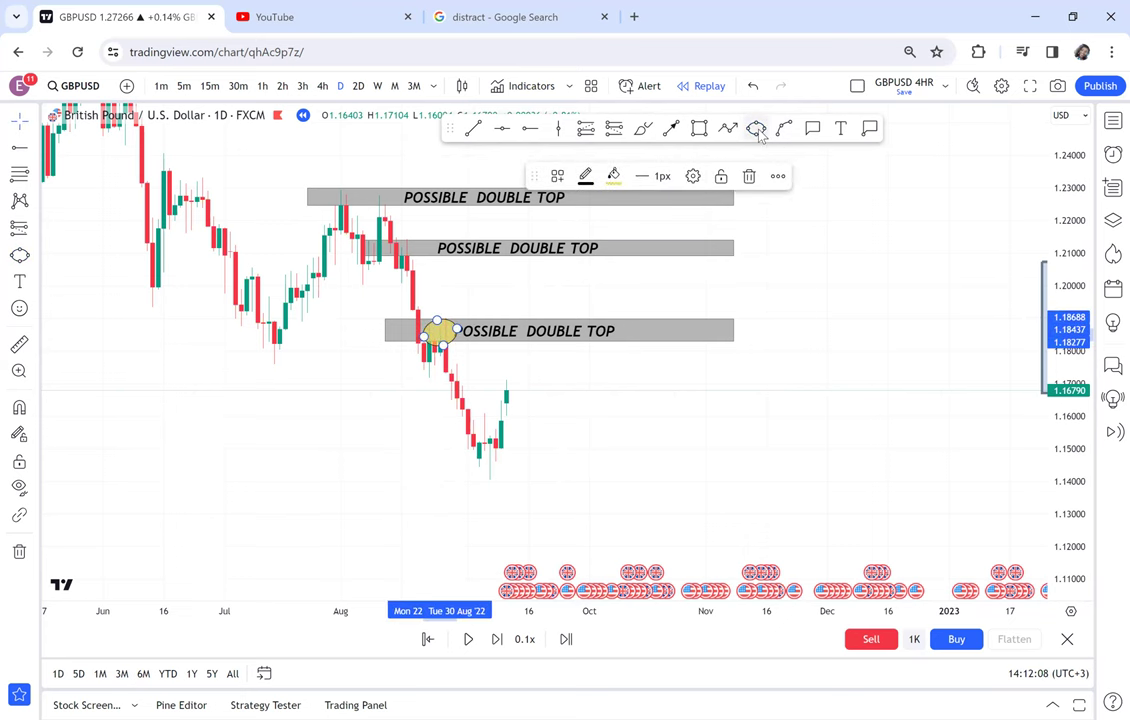
left_click(393, 258)
left_click(417, 254)
left_click(403, 243)
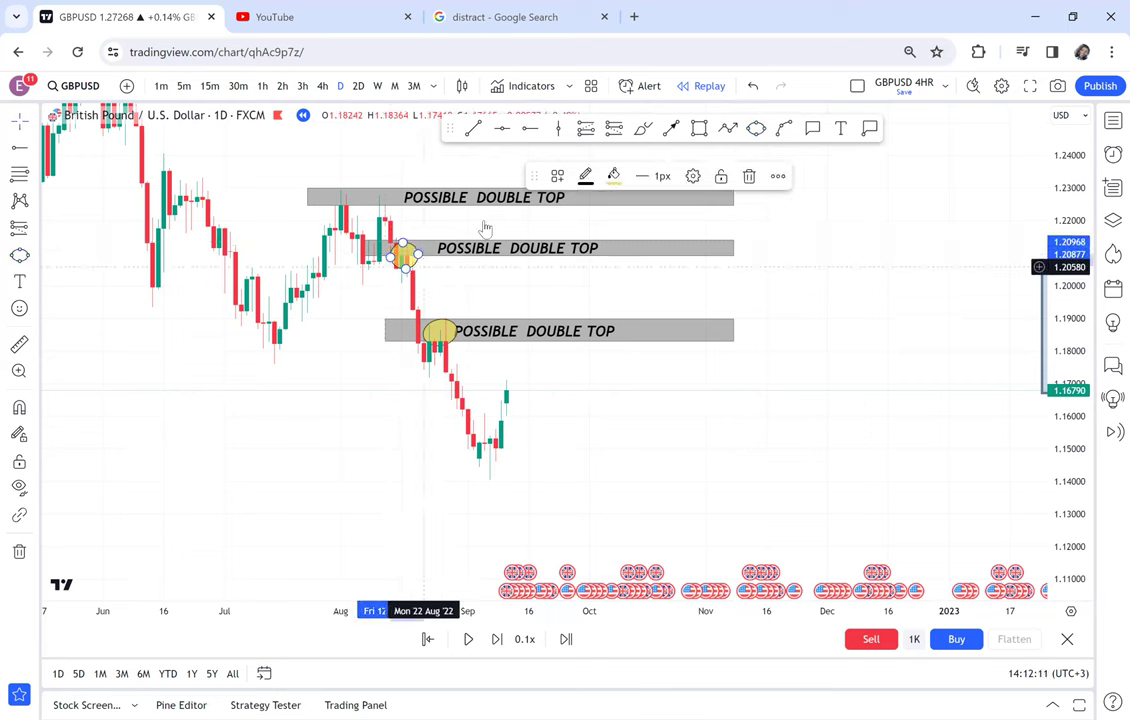
left_click(756, 128)
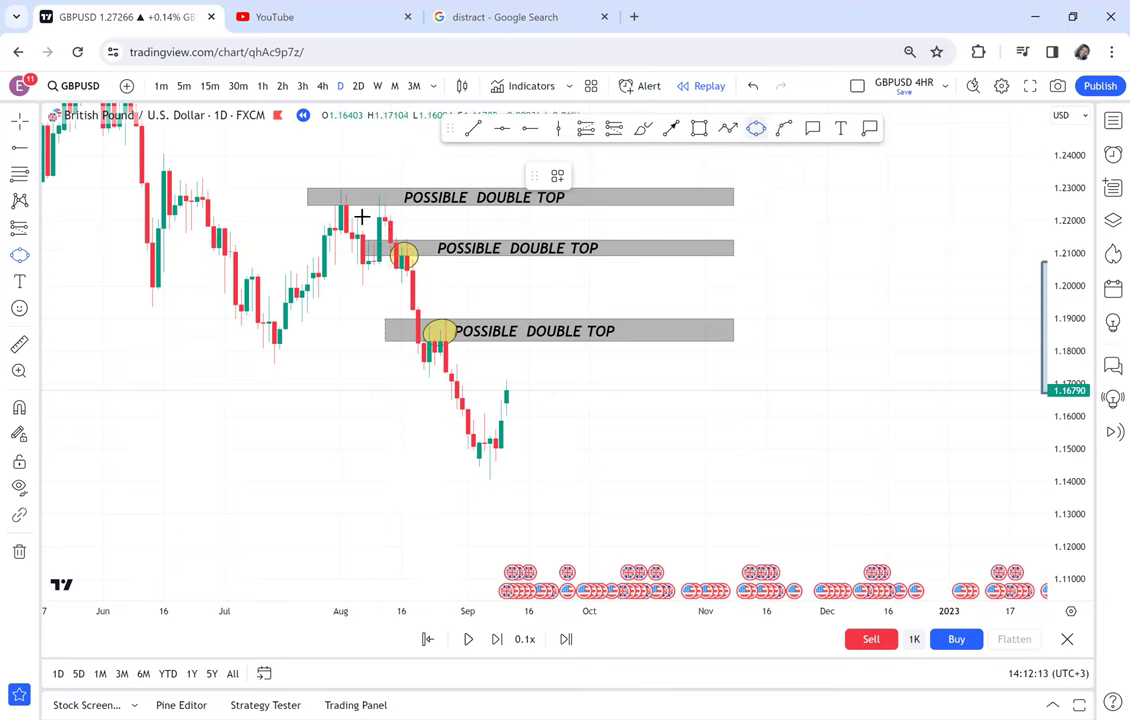
left_click(363, 205)
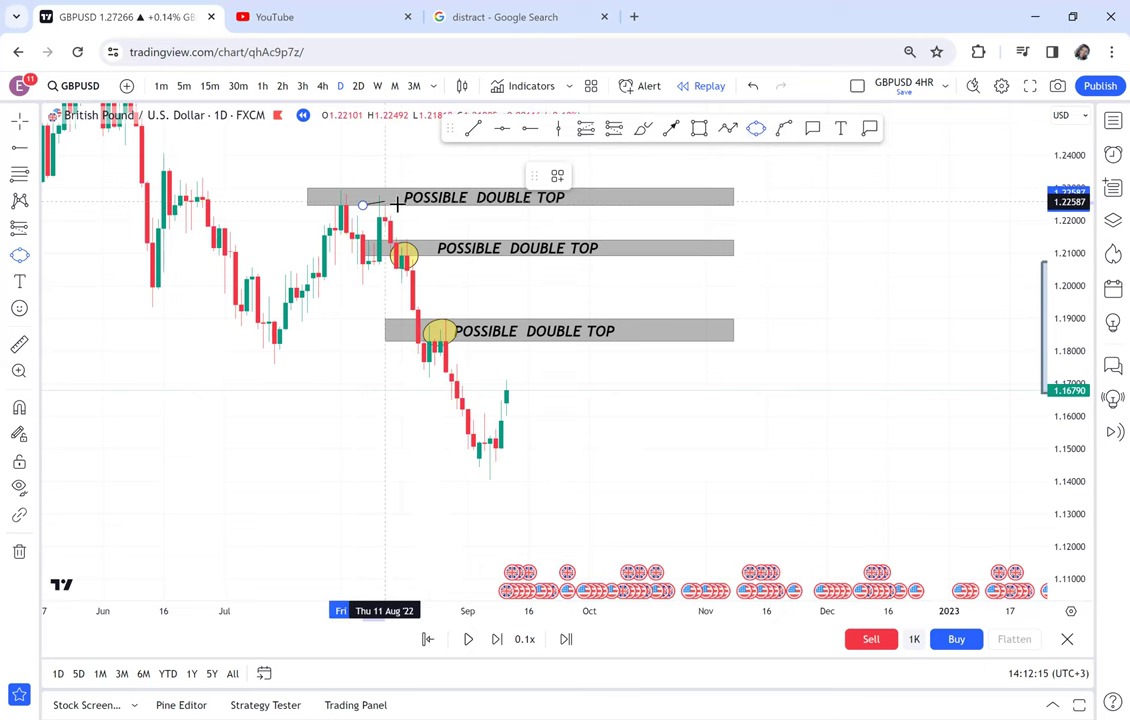
left_click(391, 197)
left_click(401, 205)
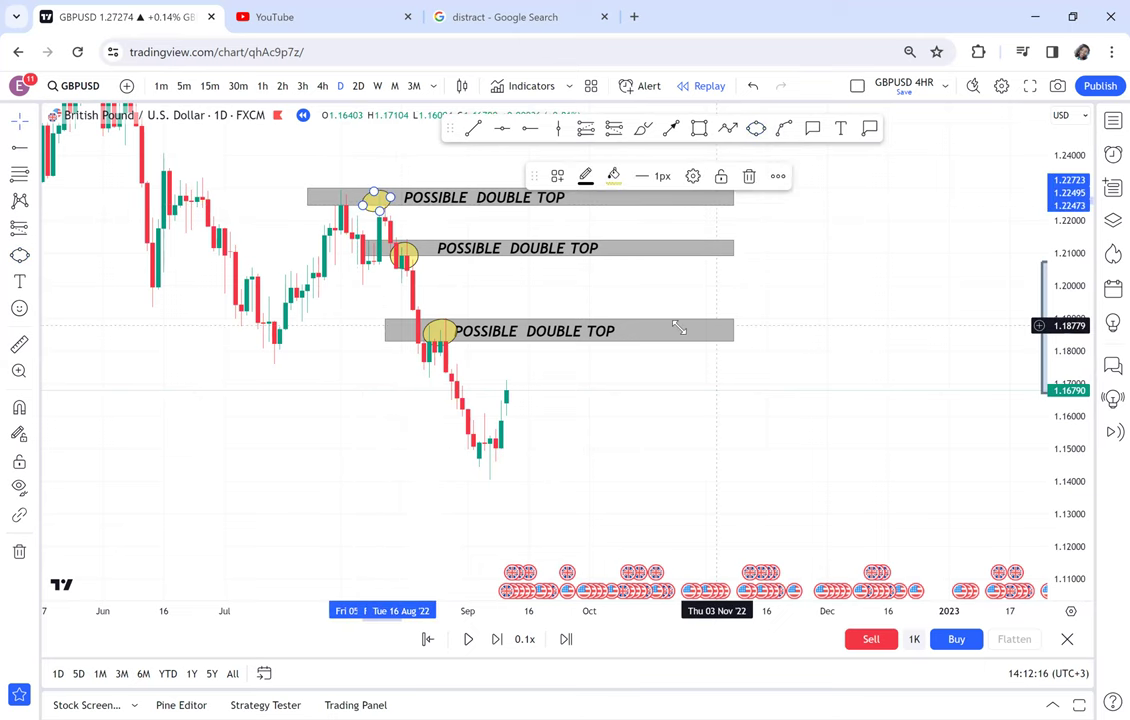
- Move the lowest zone's "POSSIBLE DOUBLE TOP" label clear of the yellow ellipse, keeping it within the zone's height
left_click_drag(738, 342, 679, 326)
scroll(679, 327, "left", 1)
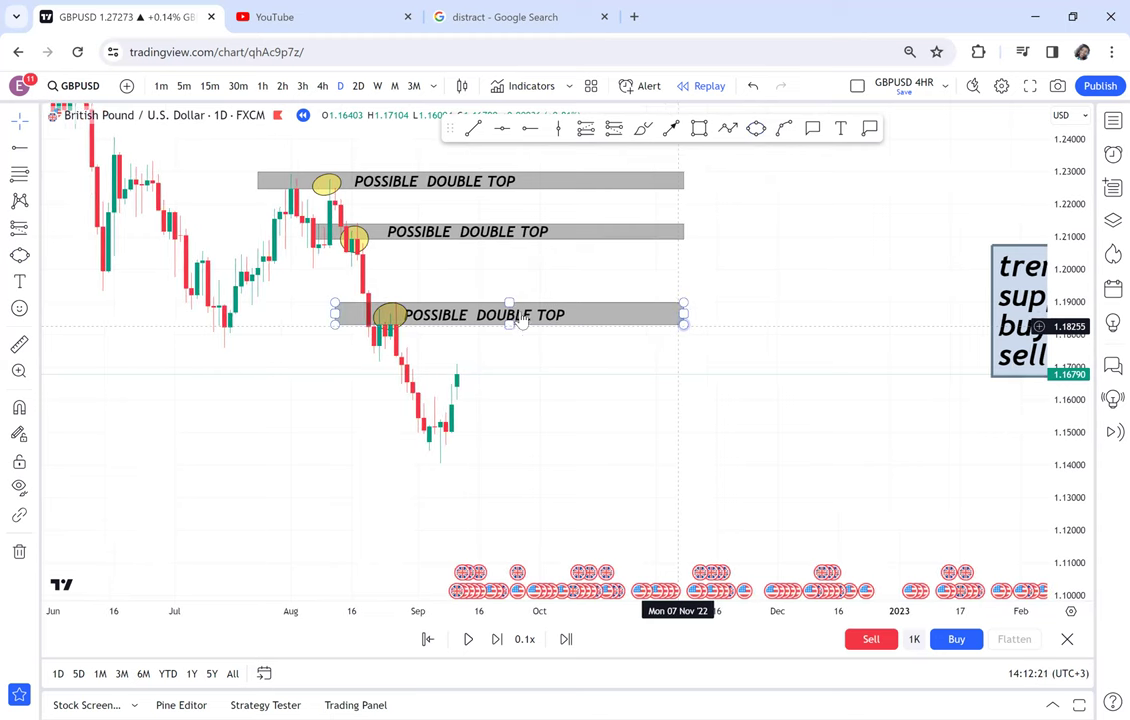
left_click_drag(521, 312, 536, 311)
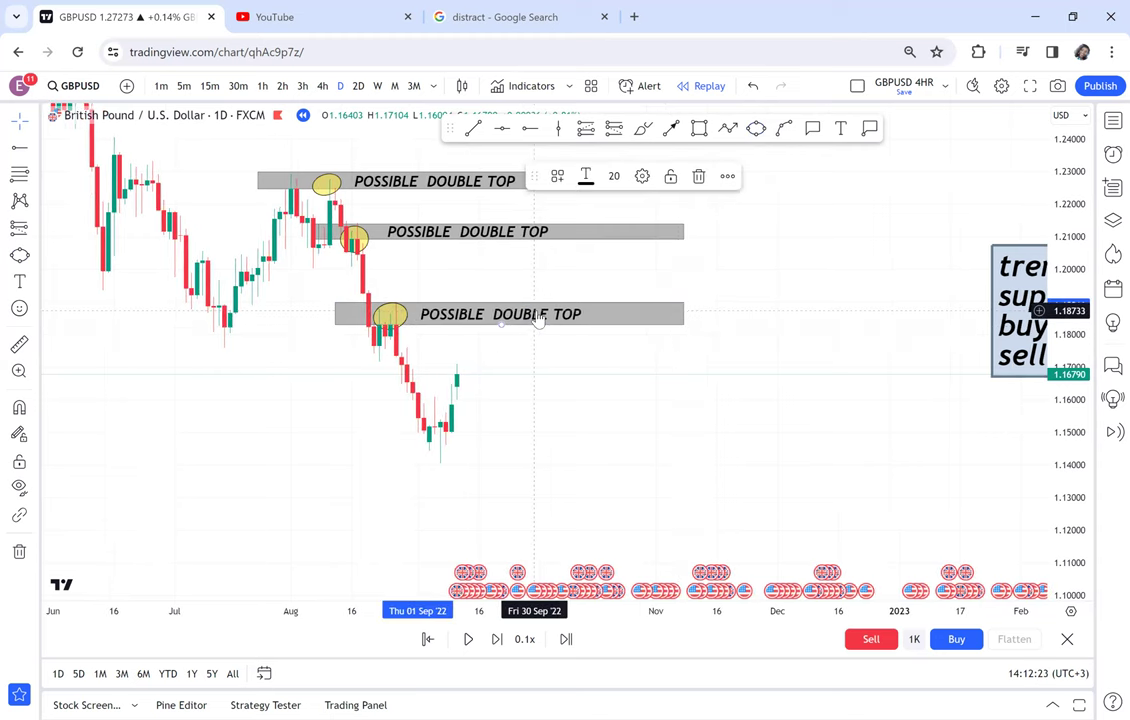
left_click(755, 365)
left_click_drag(769, 365, 757, 366)
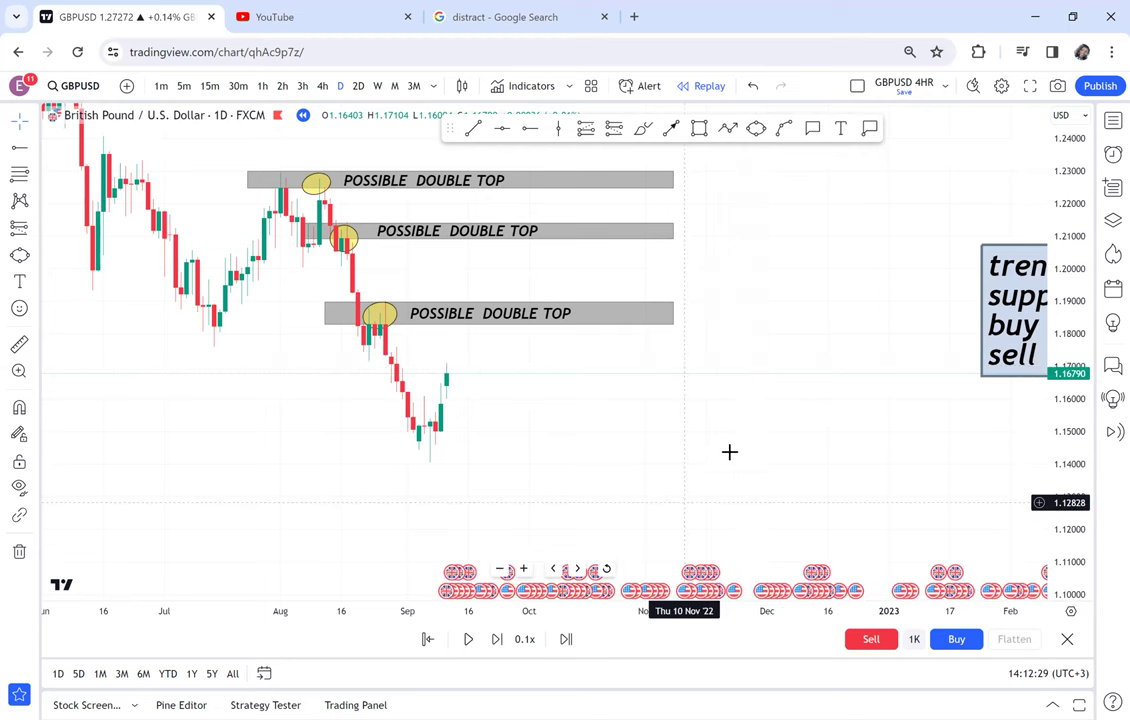
- Advance the bar replay by nine daily candles, one at a time, through the late September 2022 fall
left_click_drag(684, 502, 748, 444)
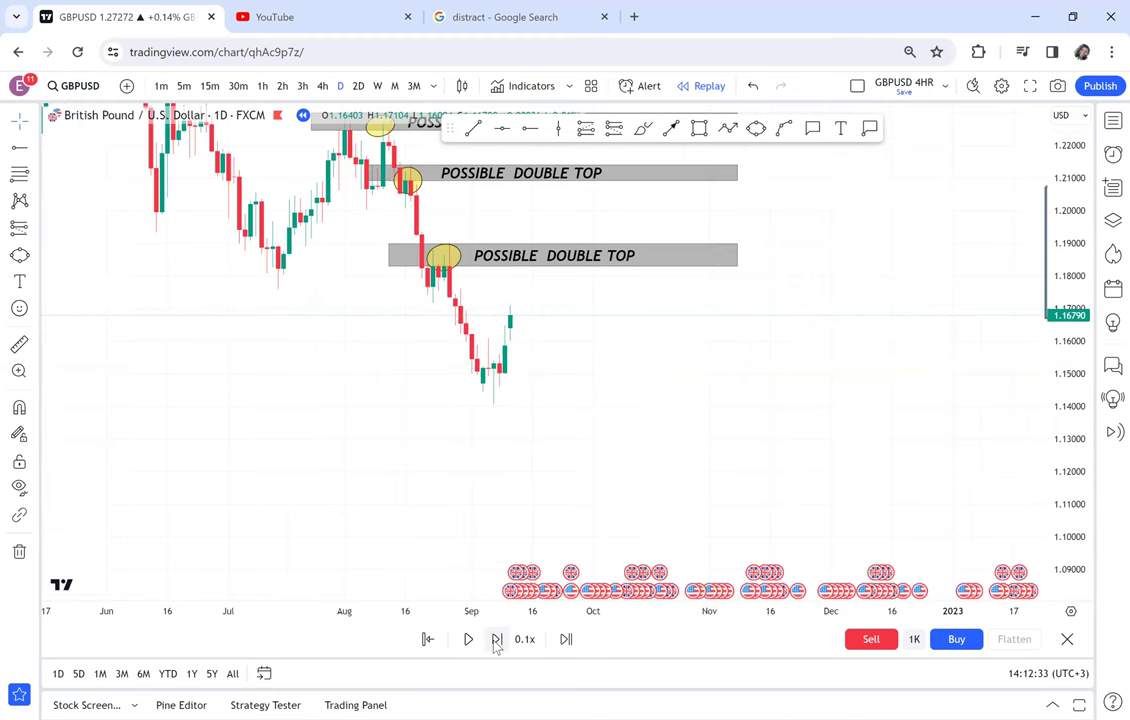
left_click(497, 642)
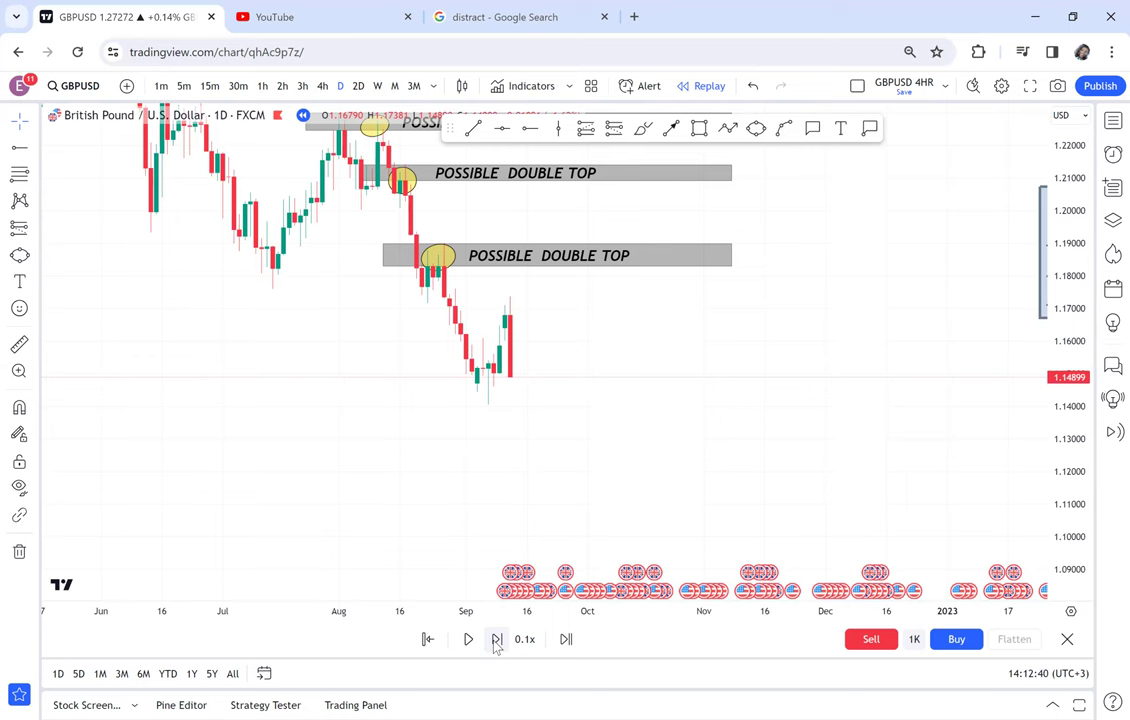
left_click(497, 642)
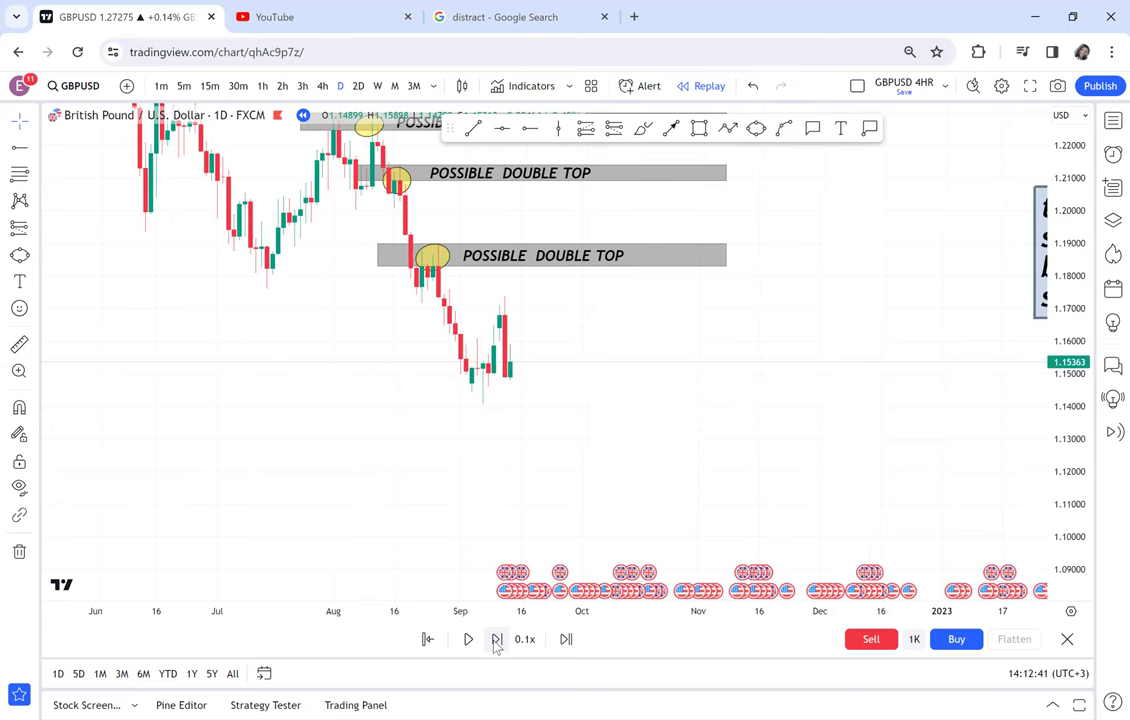
left_click(497, 642)
left_click(497, 642)
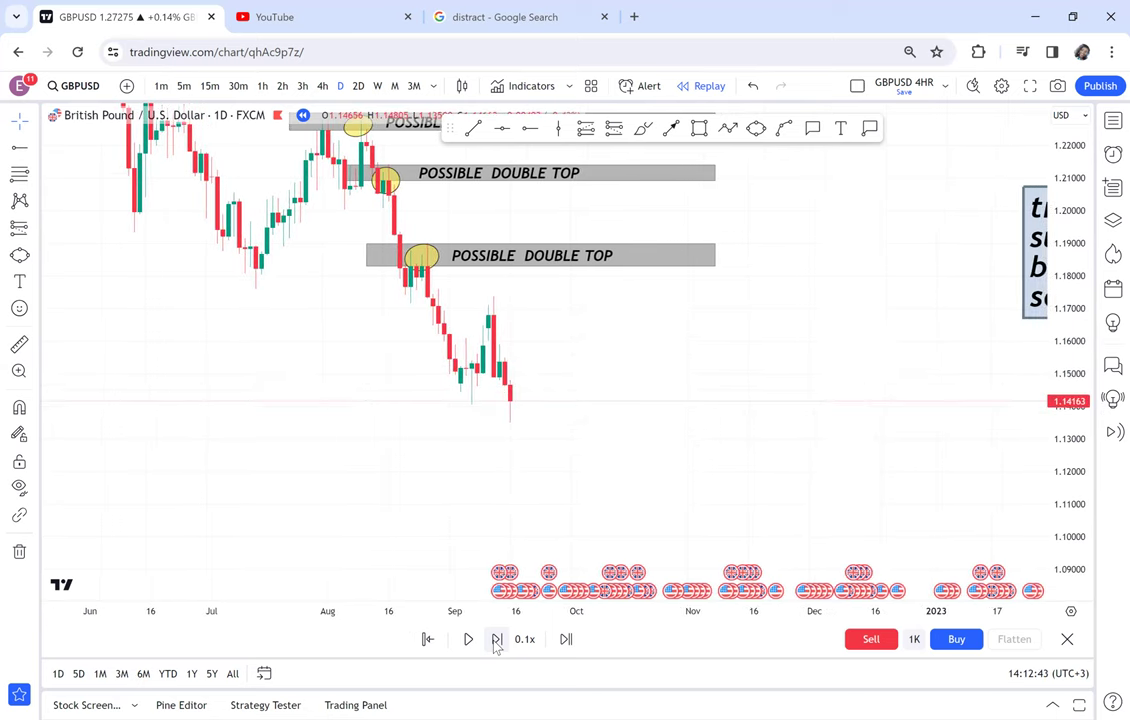
left_click(497, 642)
left_click(497, 642)
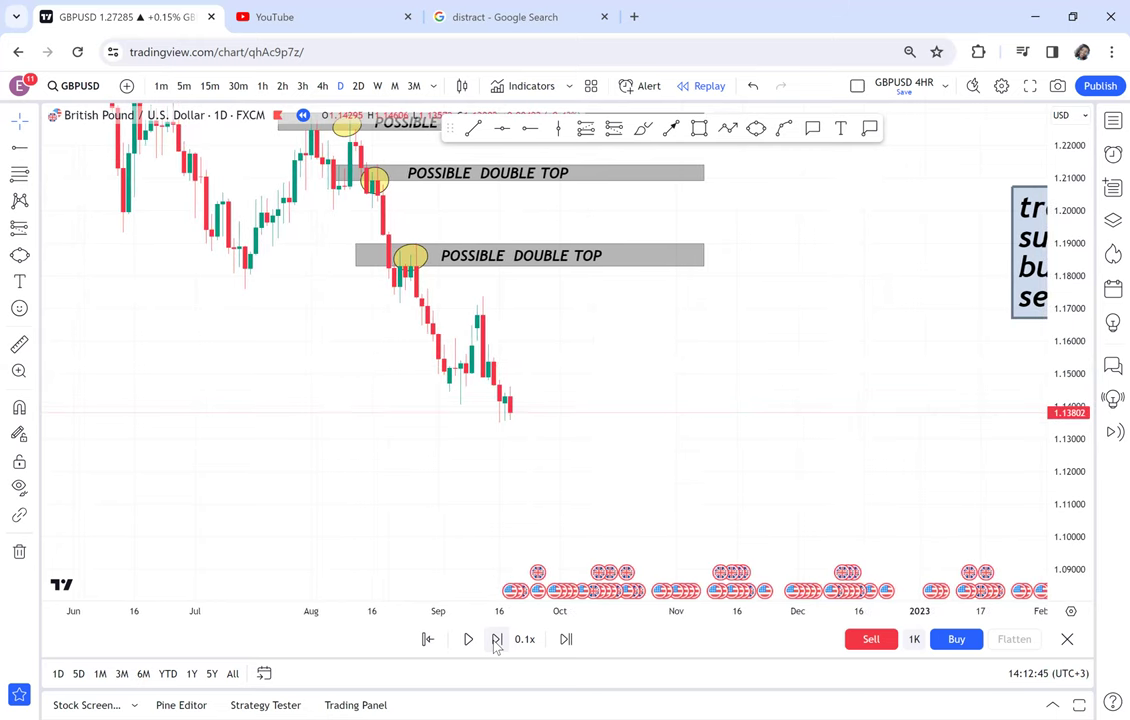
left_click(497, 642)
left_click(497, 642)
left_click(497, 642)
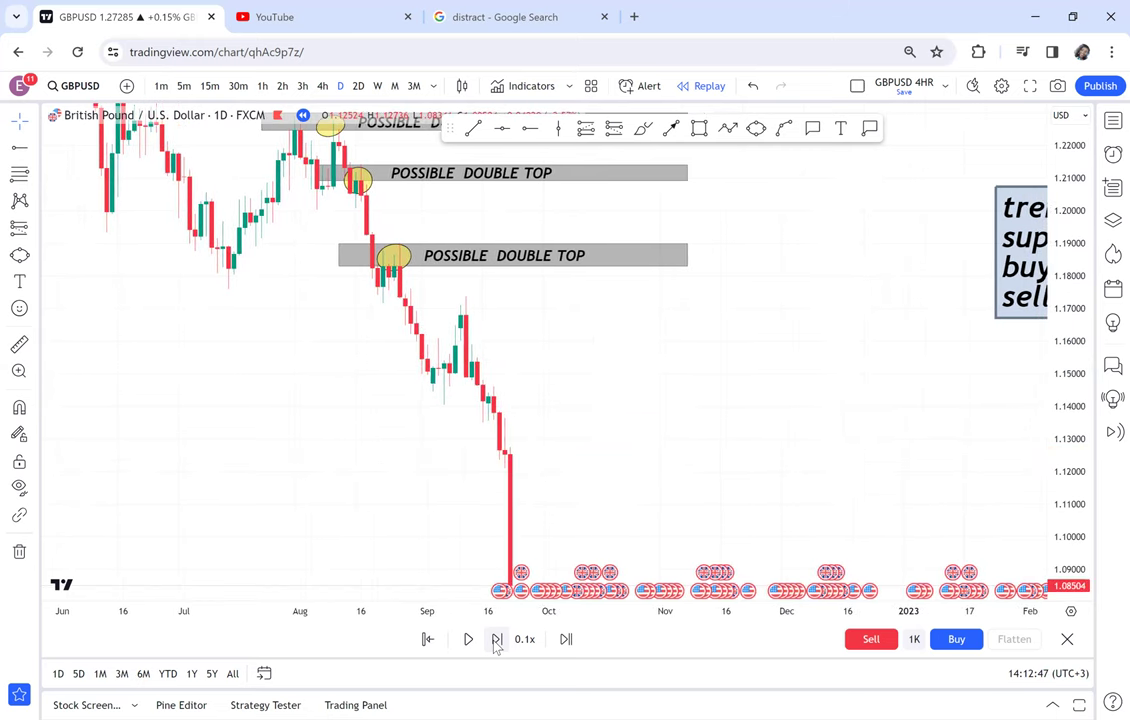
- Sketch an arrow path from about 1.158 beside the September swing high up through the three zones, with small pullbacks, to about 1.23
scroll(860, 300, "left", 5)
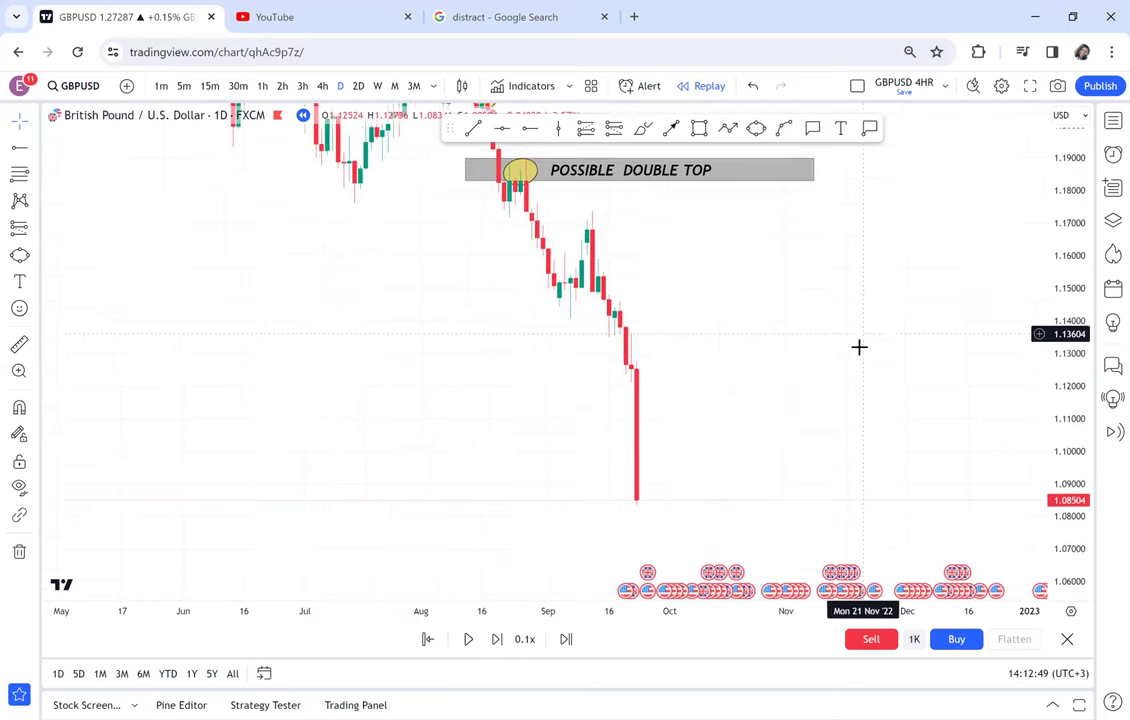
scroll(865, 335, "down", 2)
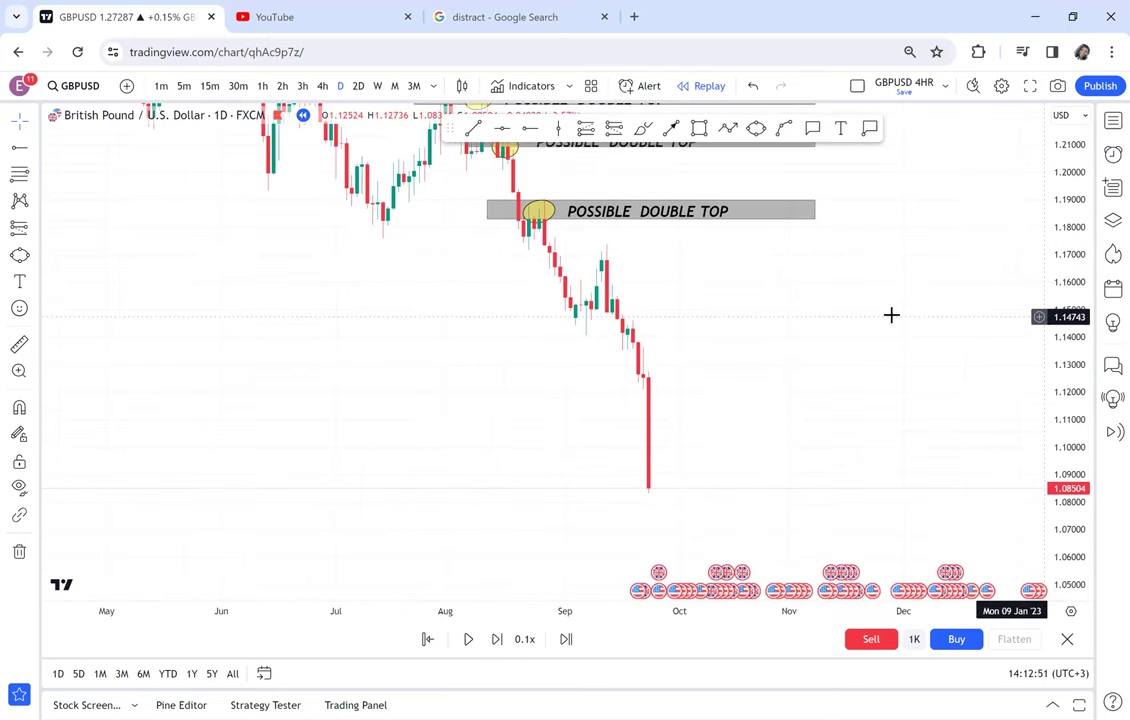
left_click_drag(839, 358, 815, 394)
left_click(727, 128)
left_click(554, 362)
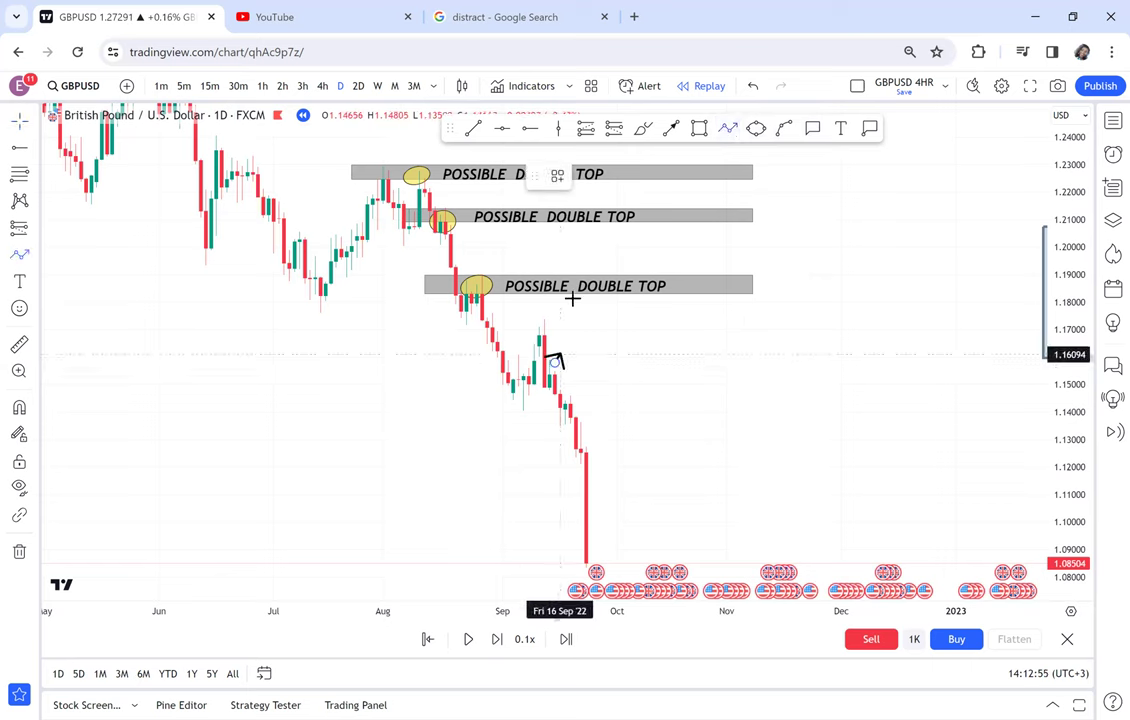
left_click(575, 273)
left_click(597, 287)
left_click(622, 215)
left_click(643, 226)
double_click(651, 170)
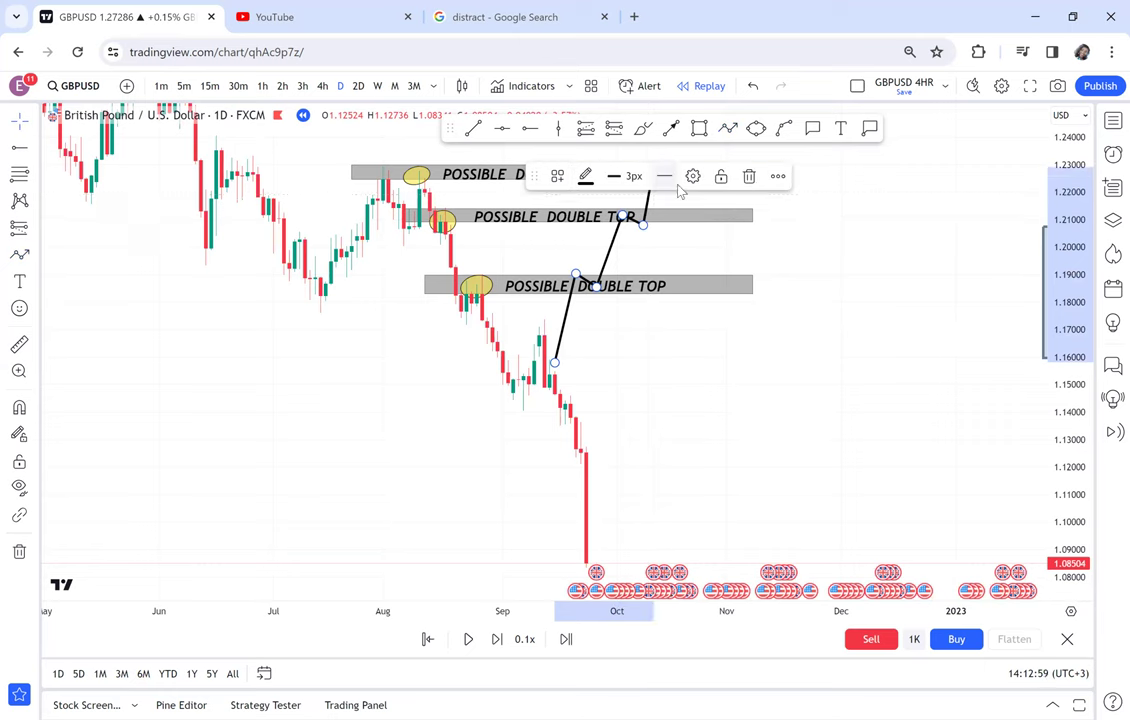
- Measure the price drop from near the September swing high down to the latest candle's low, and clear the measurement
mouse_move(821, 315)
left_mouse_down()
mouse_move(749, 397)
mouse_move(726, 336)
left_mouse_up()
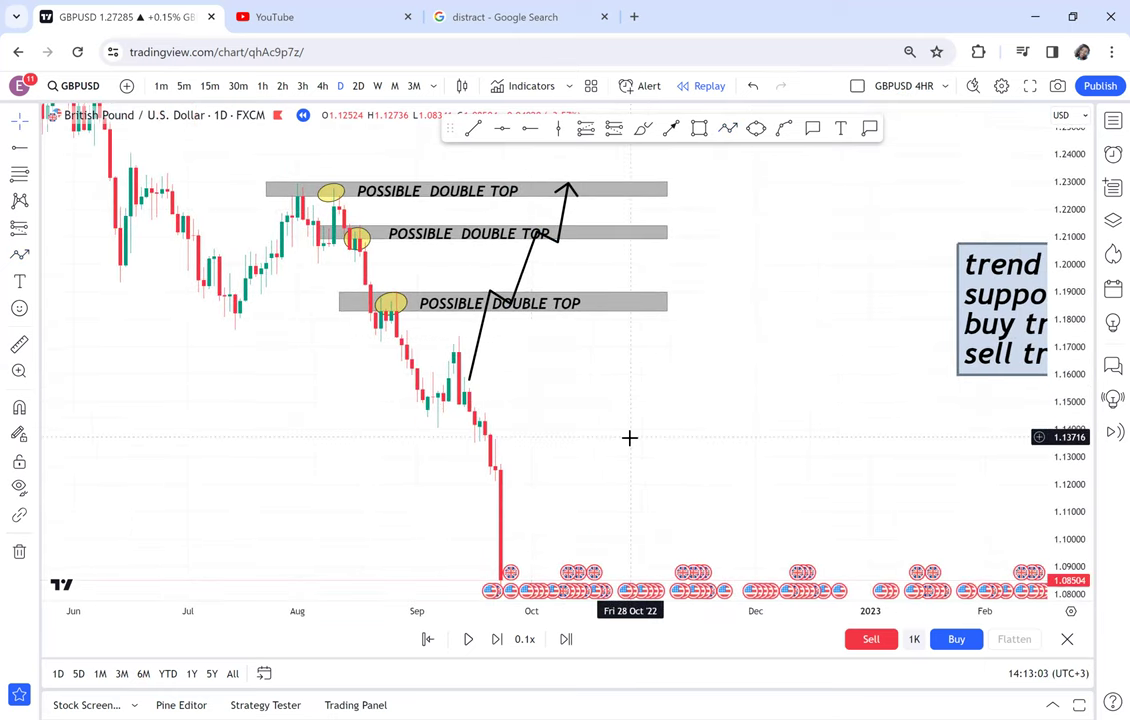
left_click_drag(630, 423, 678, 323)
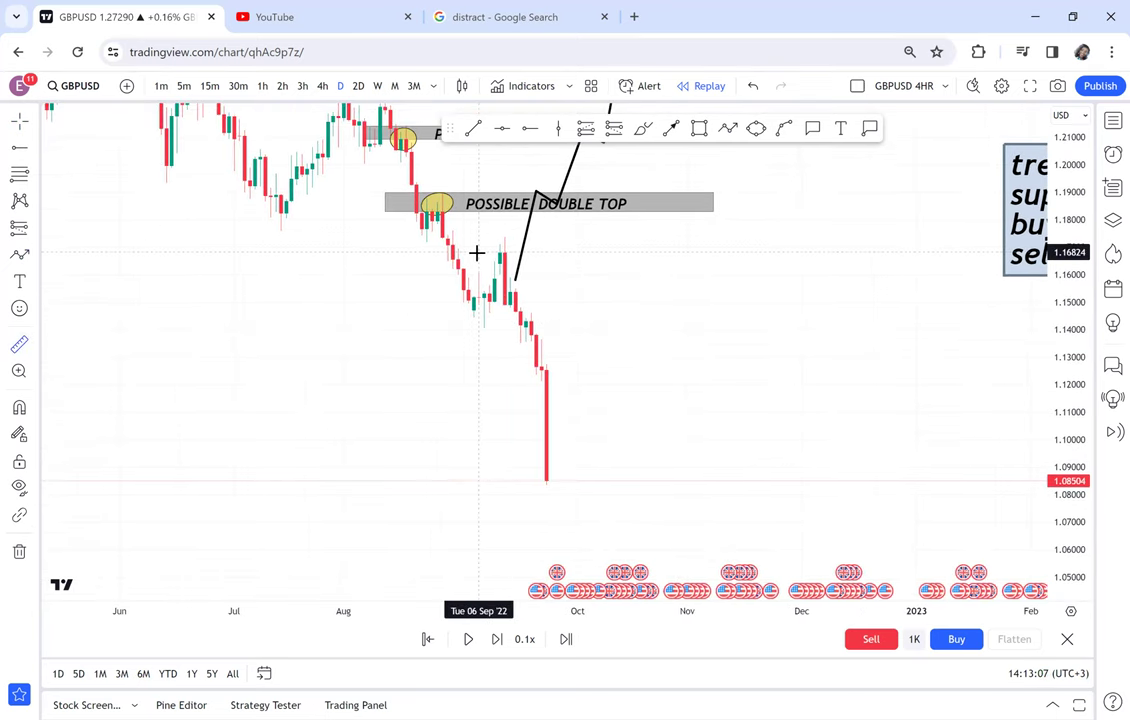
left_click(521, 262)
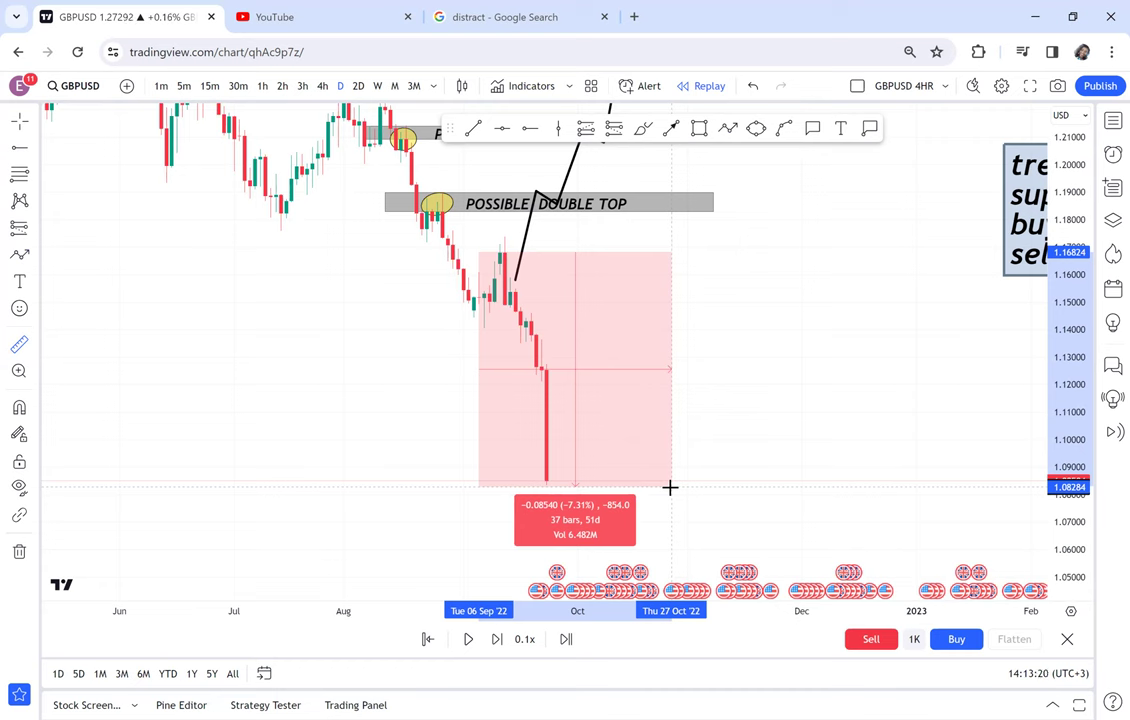
left_click(704, 291)
- Delete the arrow path drawn upward through the three double top zones
left_click_drag(766, 284, 767, 430)
scroll(767, 430, "up", 1)
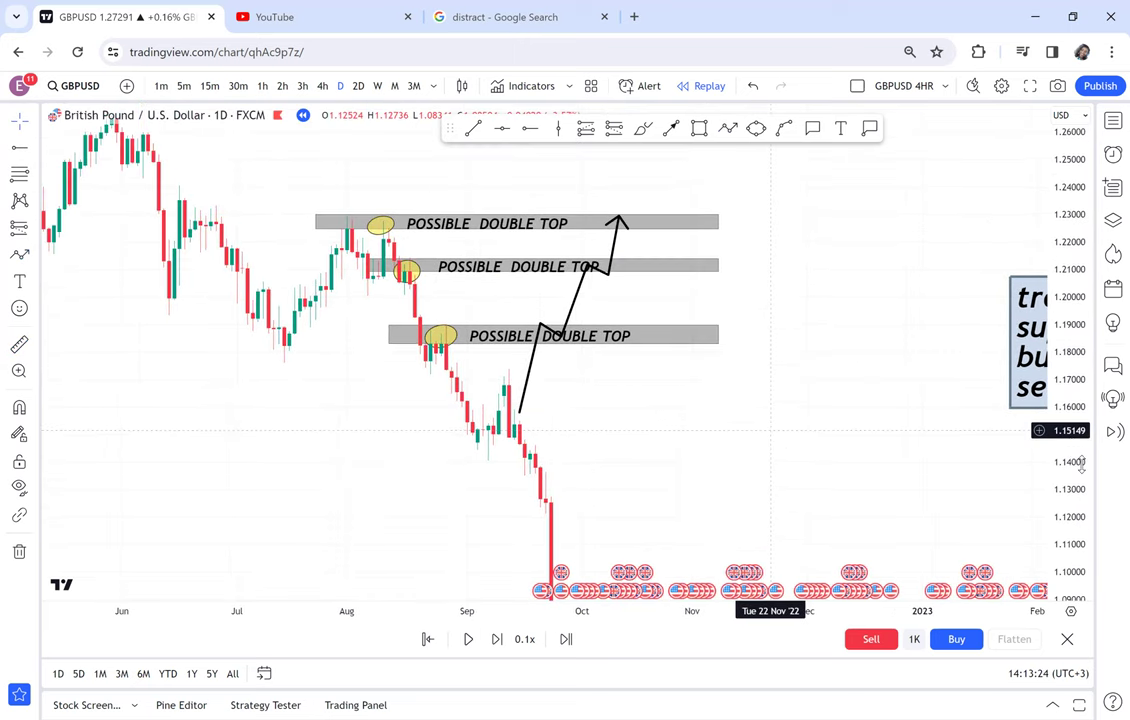
left_click_drag(1047, 332, 925, 294)
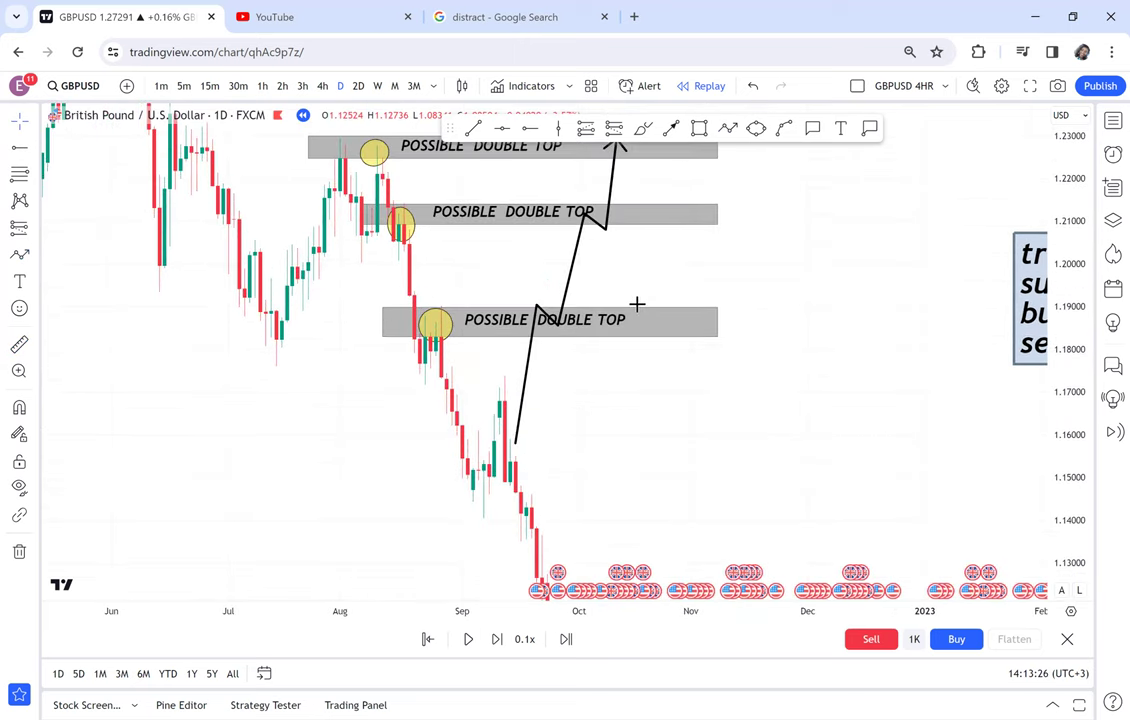
left_click(574, 272)
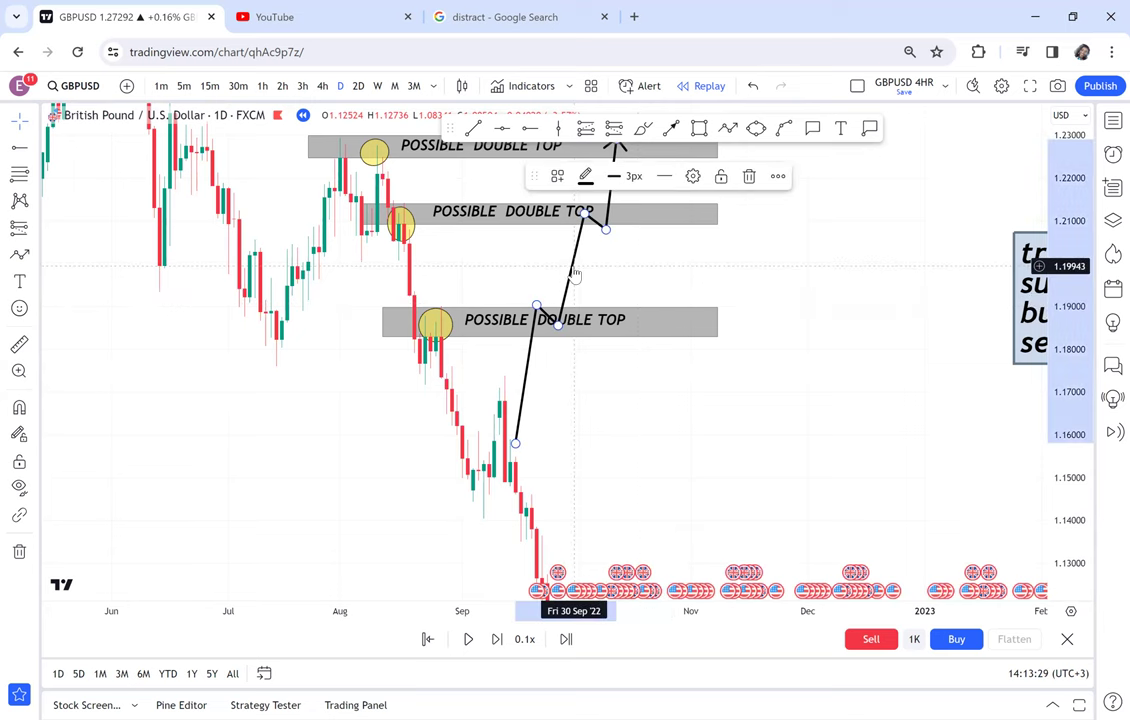
key("Delete")
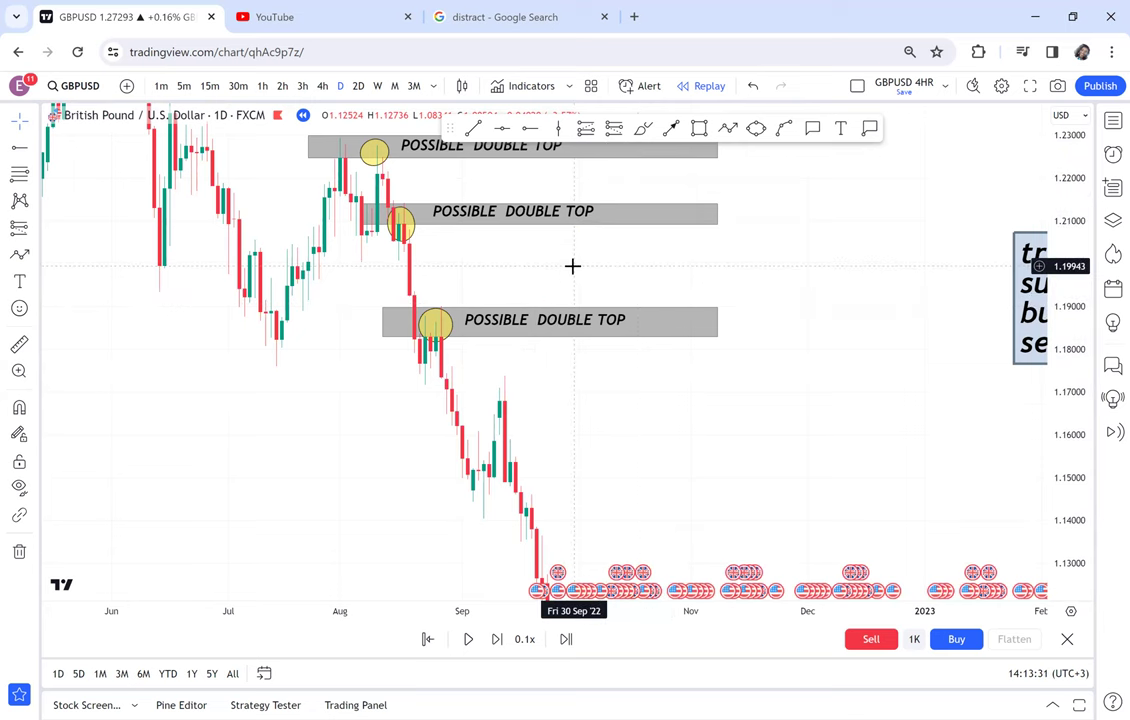
- Rewind the bar replay to the green candle at the September 2022 swing high, just before the sharp fall
scroll(560, 340, "up", 1)
left_click_drag(610, 525, 621, 532)
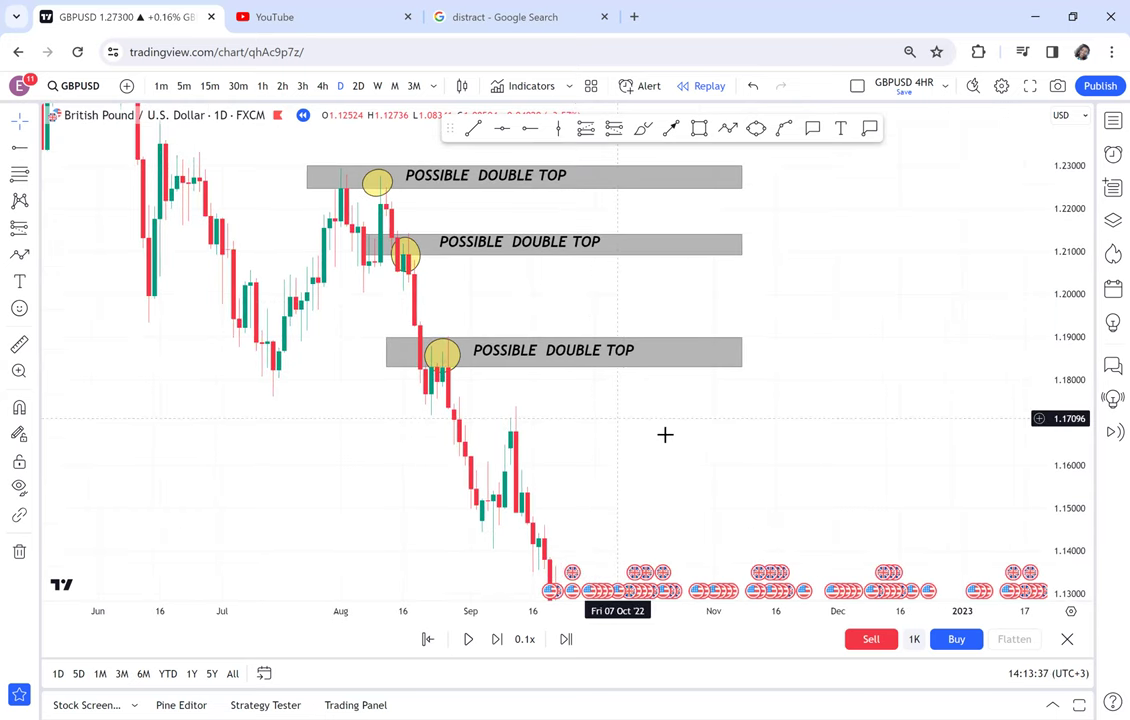
left_click_drag(665, 419, 661, 309)
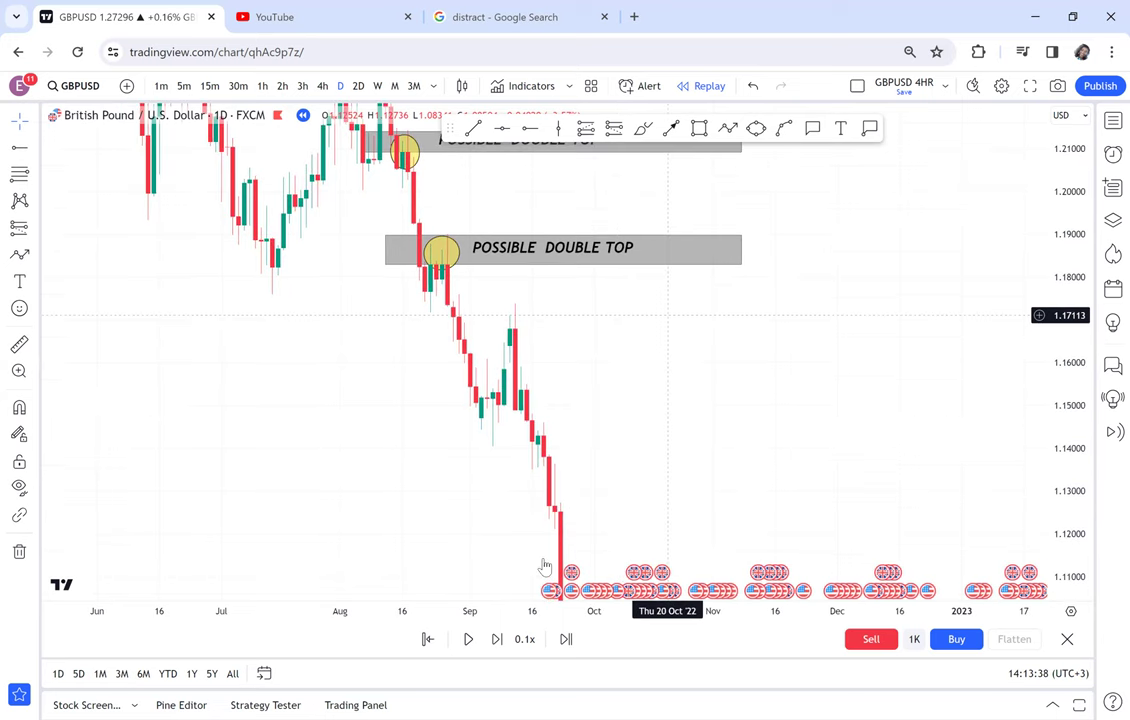
left_click(427, 639)
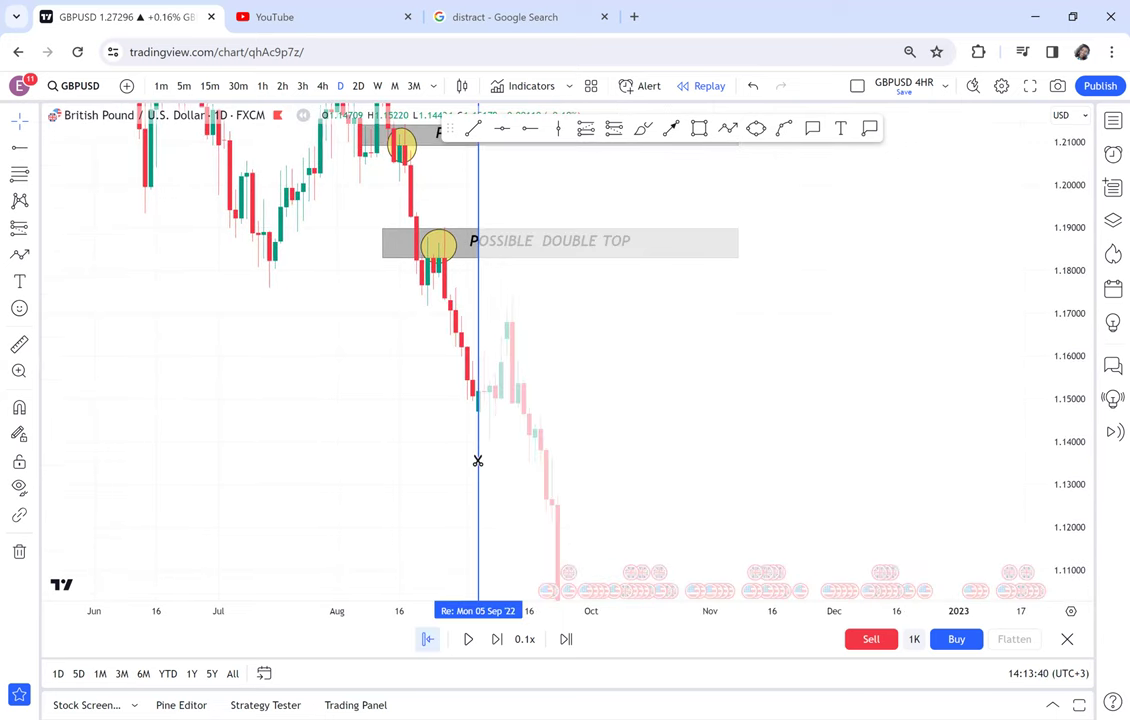
left_click(511, 377)
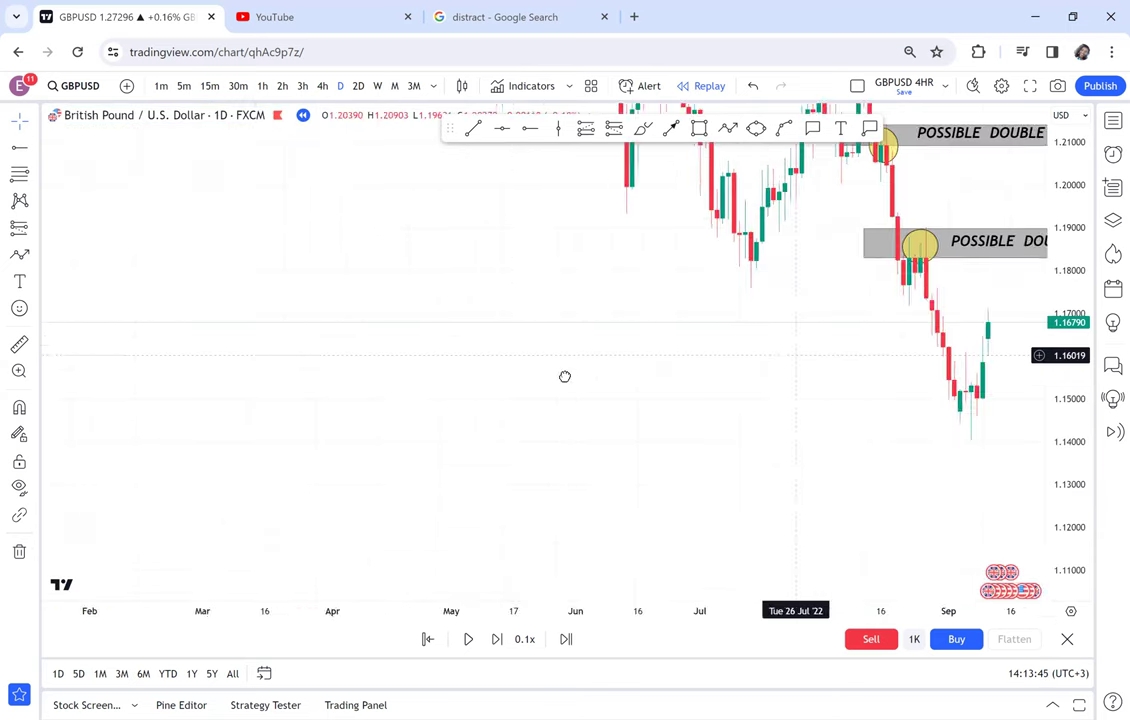
- Add the text "time alignment" on the empty chart area and position it beneath the trend and supporting pattern notes box
left_click_drag(615, 373, 366, 424)
left_click_drag(844, 335, 457, 383)
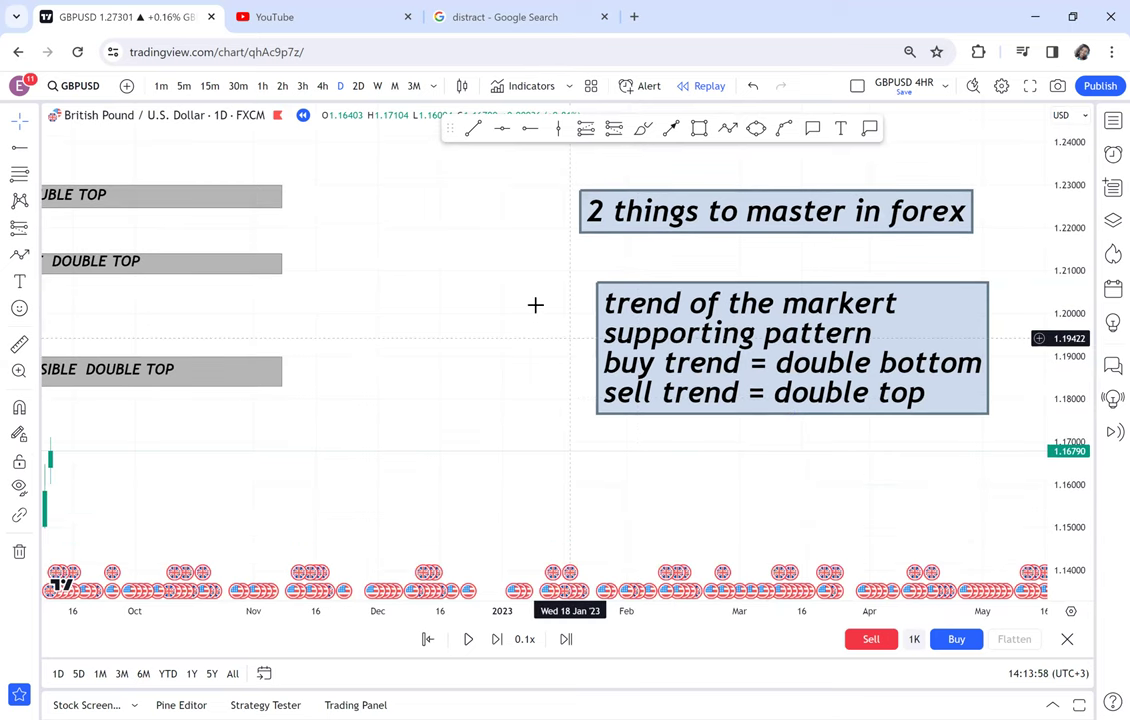
scroll(536, 305, "down", 1)
left_click_drag(540, 303, 636, 249)
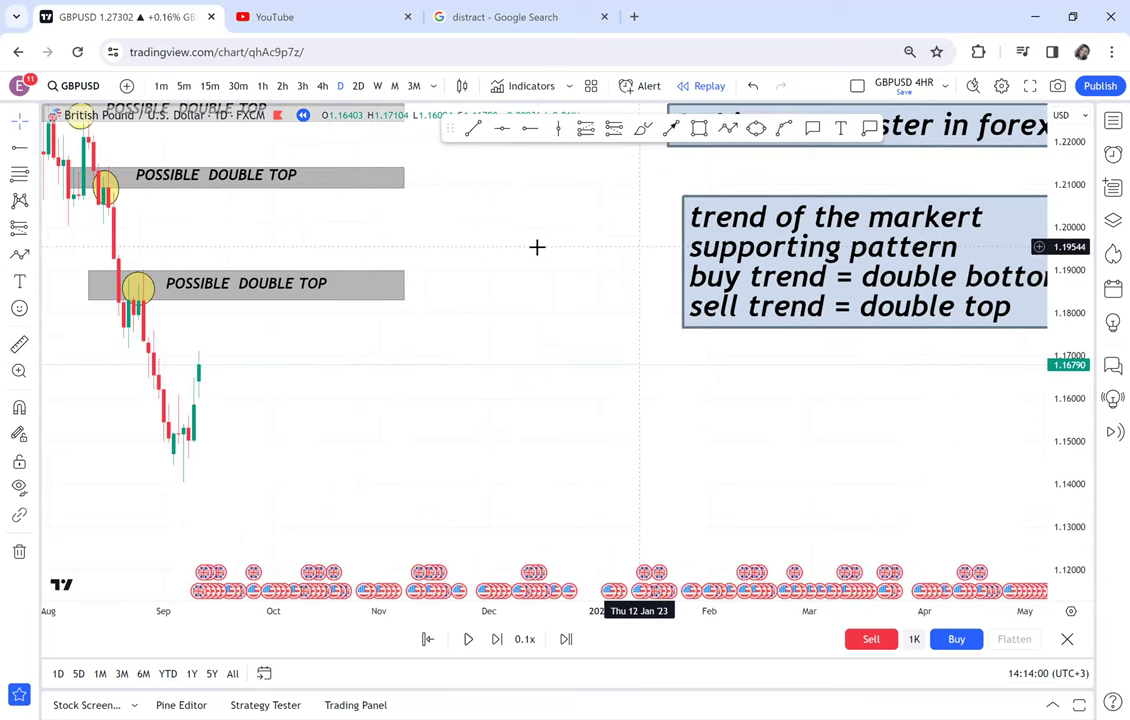
scroll(537, 247, "down", 2)
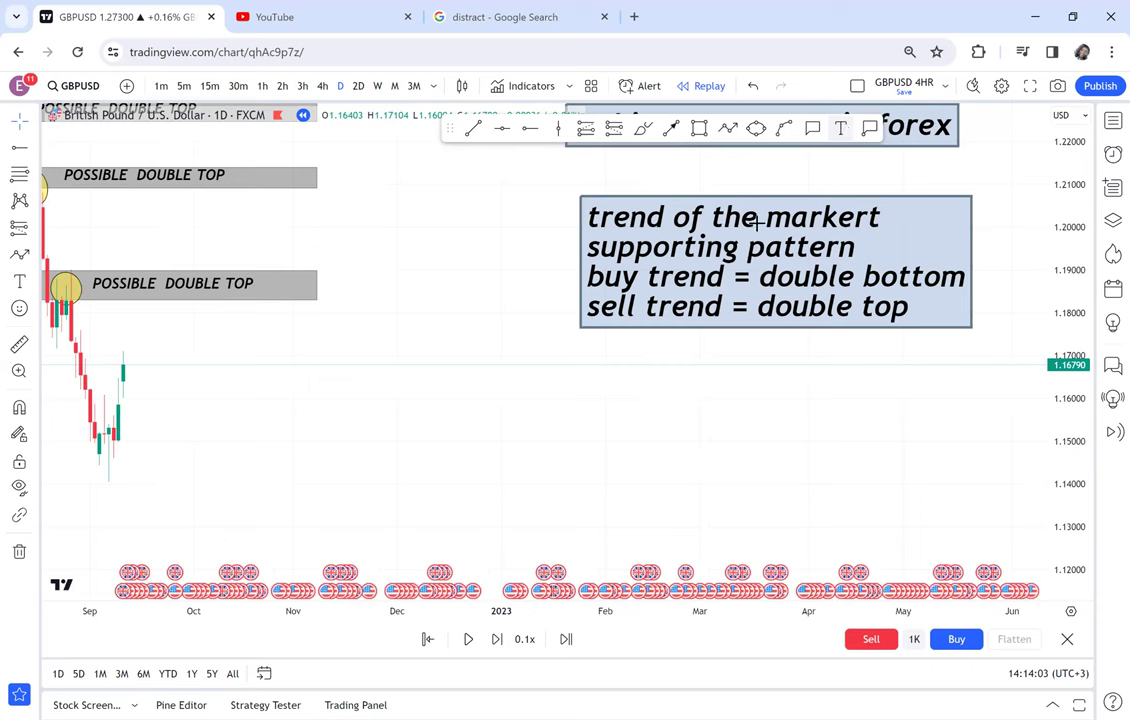
left_click(549, 356)
type("time alignment")
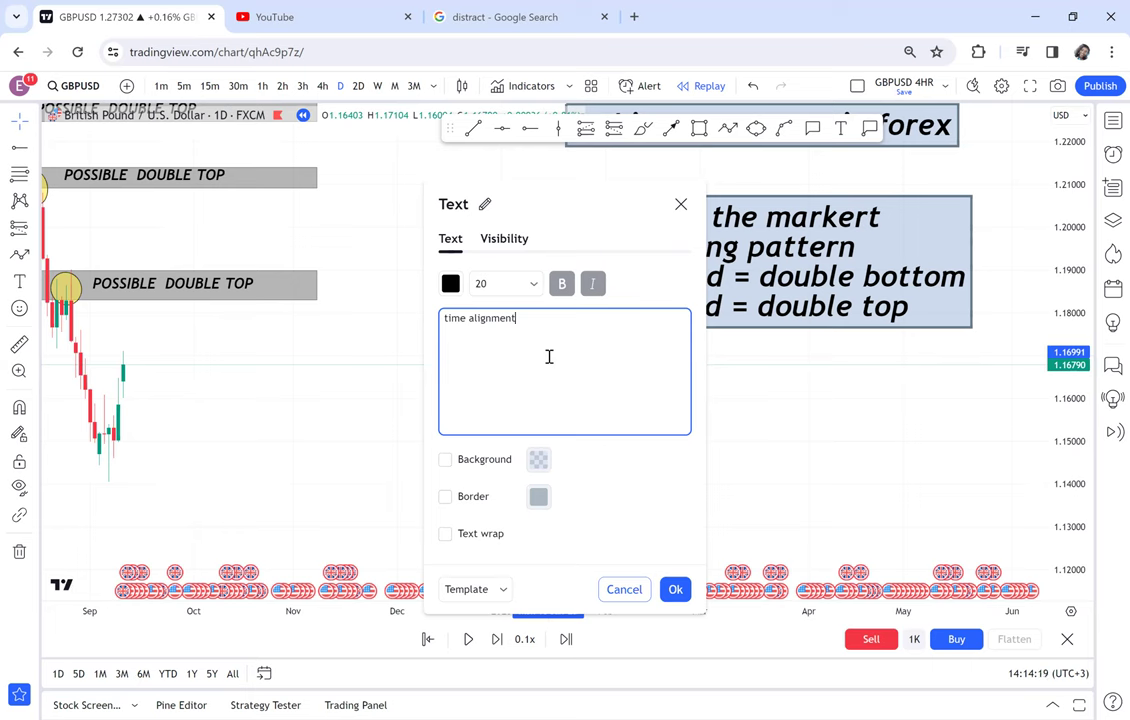
left_click(351, 340)
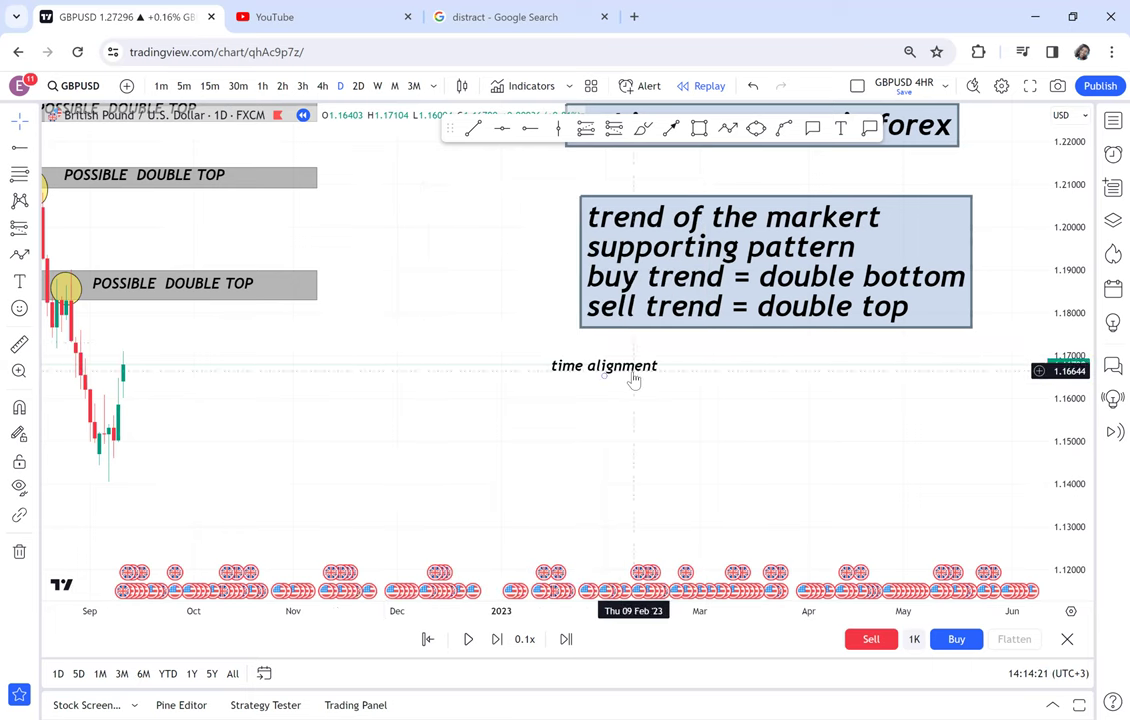
left_click_drag(276, 331, 694, 395)
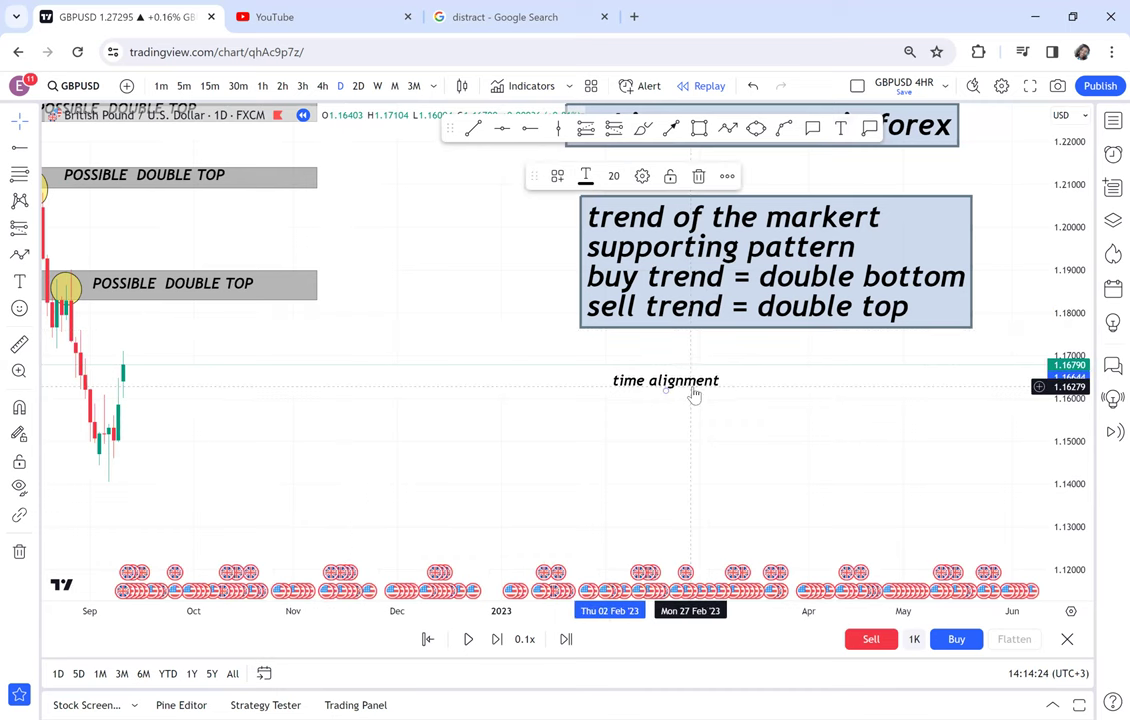
- Set the "time alignment" text size to 40, enable its background and border, and place it centrally beneath the notes box
left_click(614, 176)
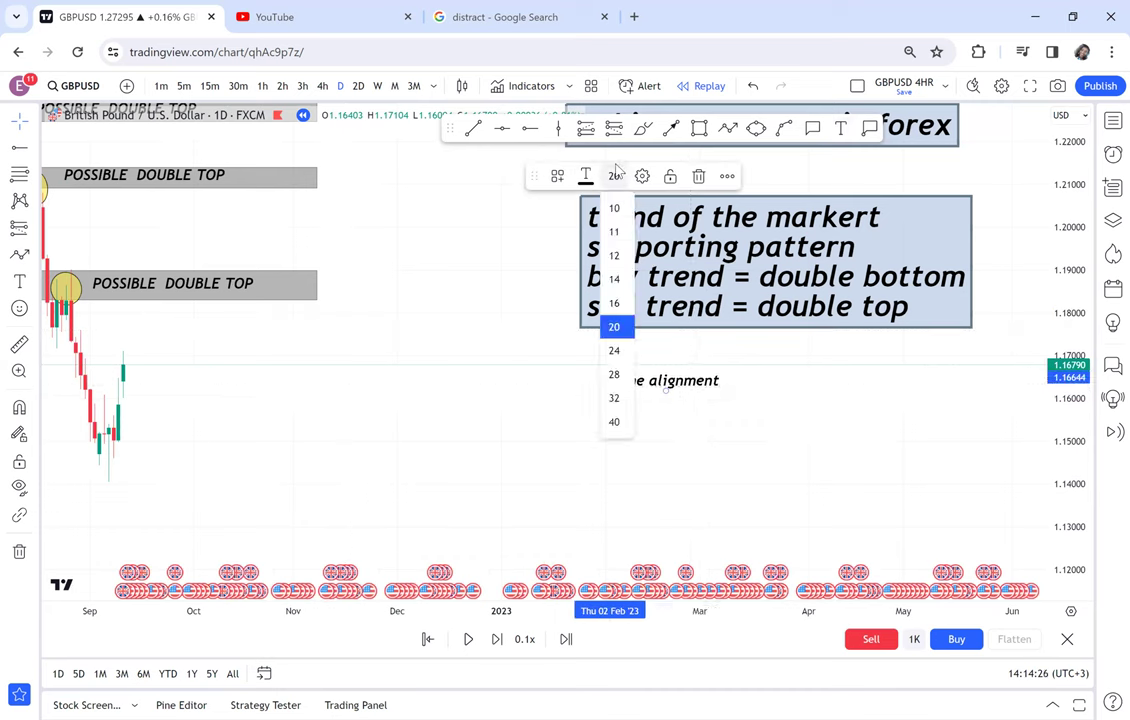
left_click(620, 421)
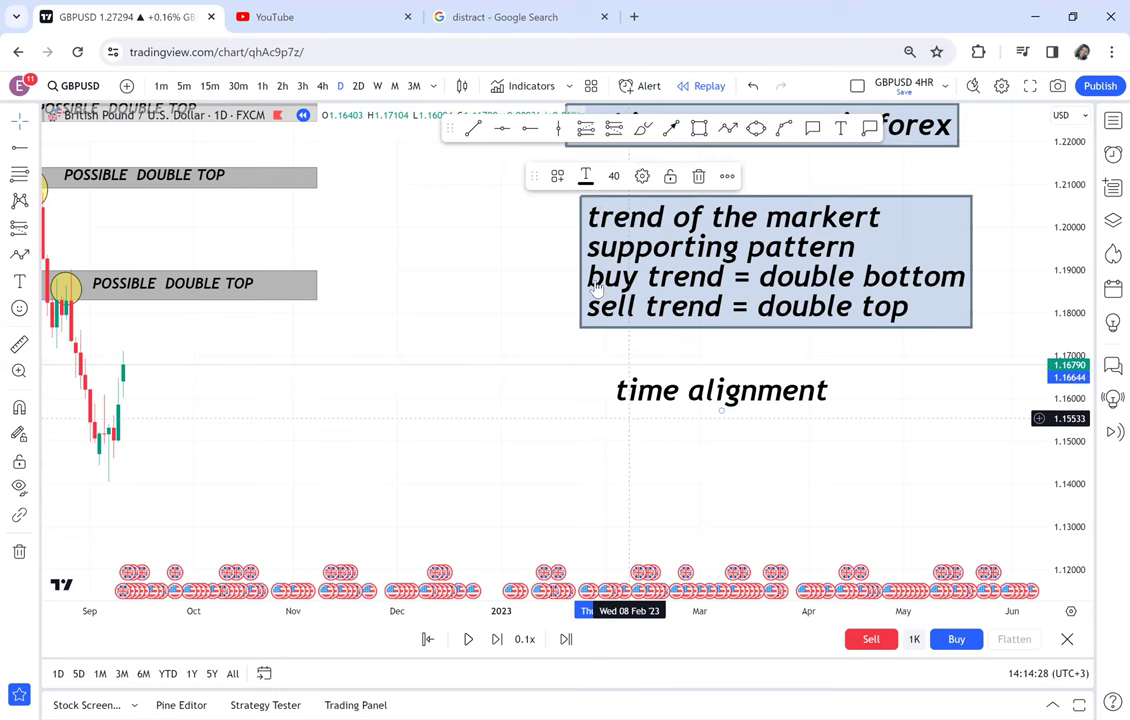
double_click(677, 400)
left_click(445, 459)
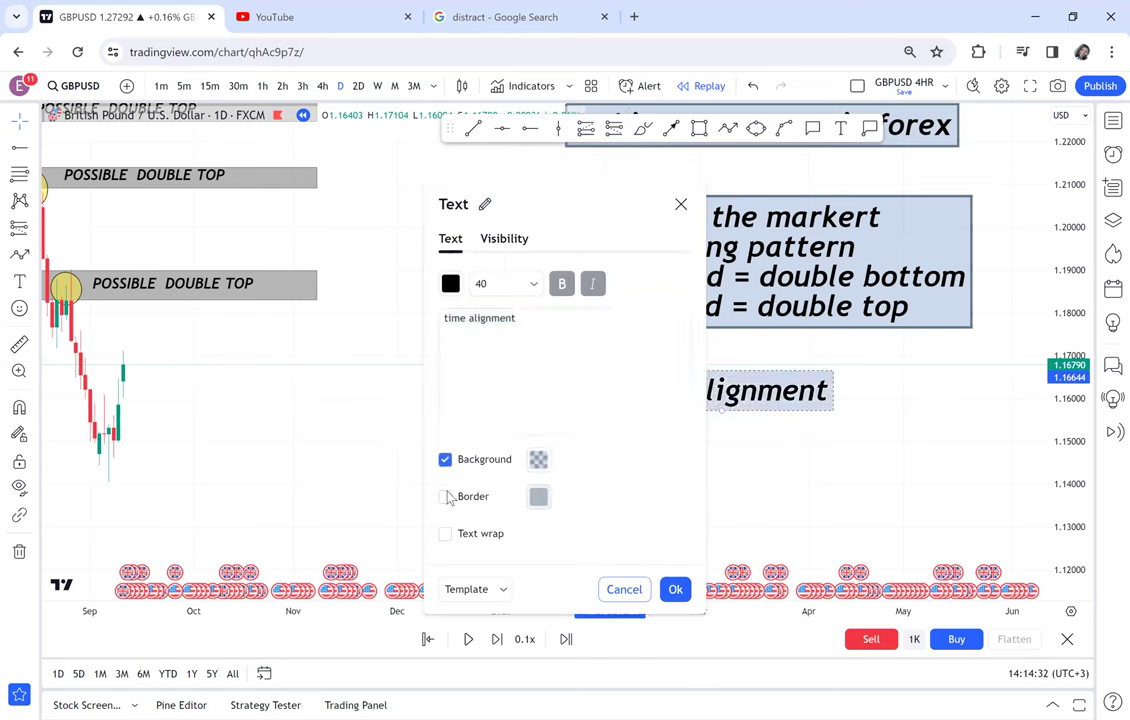
left_click(445, 497)
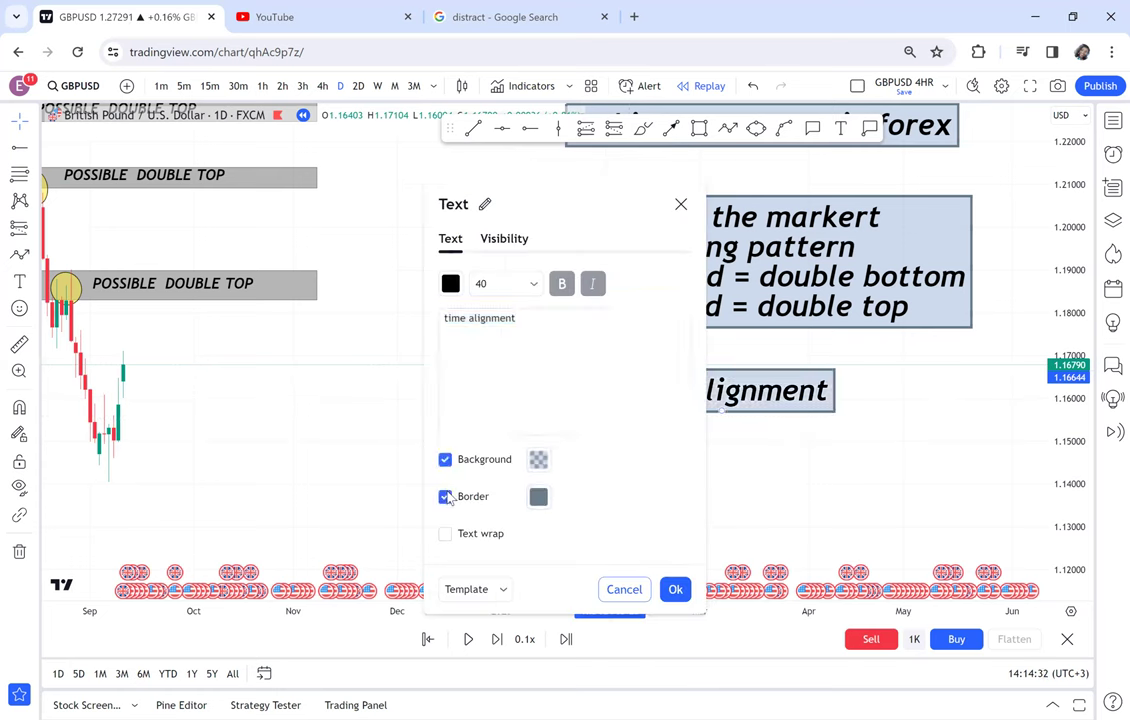
left_click(293, 449)
left_click_drag(685, 398, 748, 389)
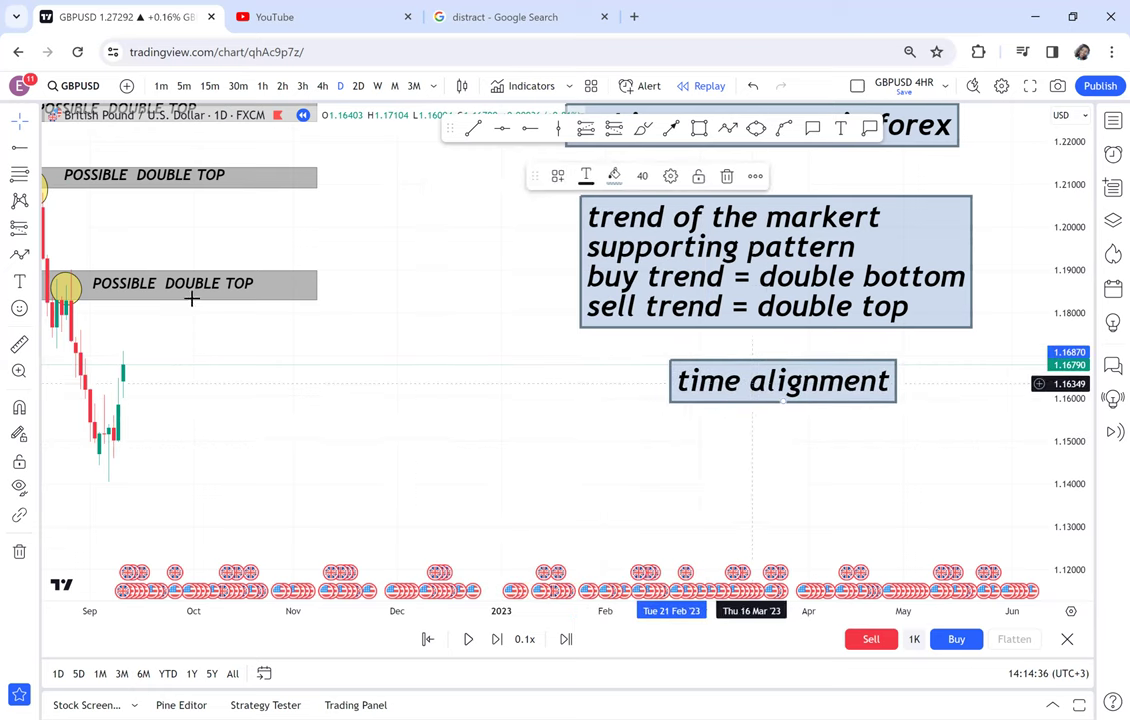
- Place a green check mark emoji just left of the "time alignment" box
left_click(30, 287)
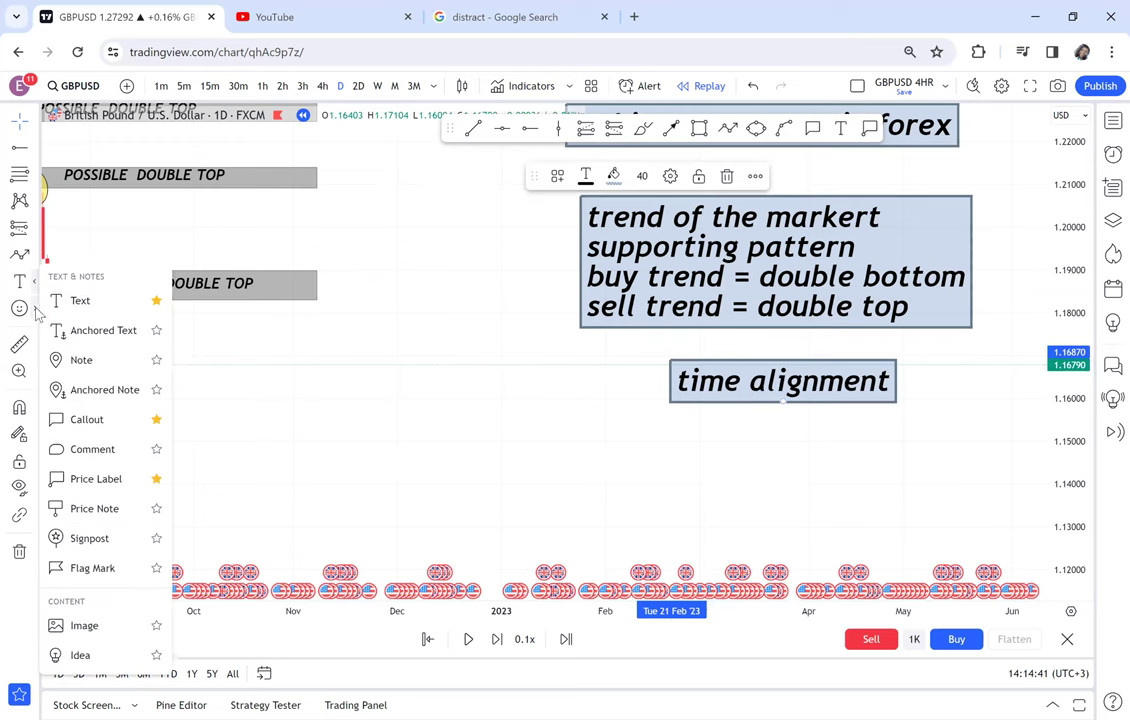
left_click(19, 307)
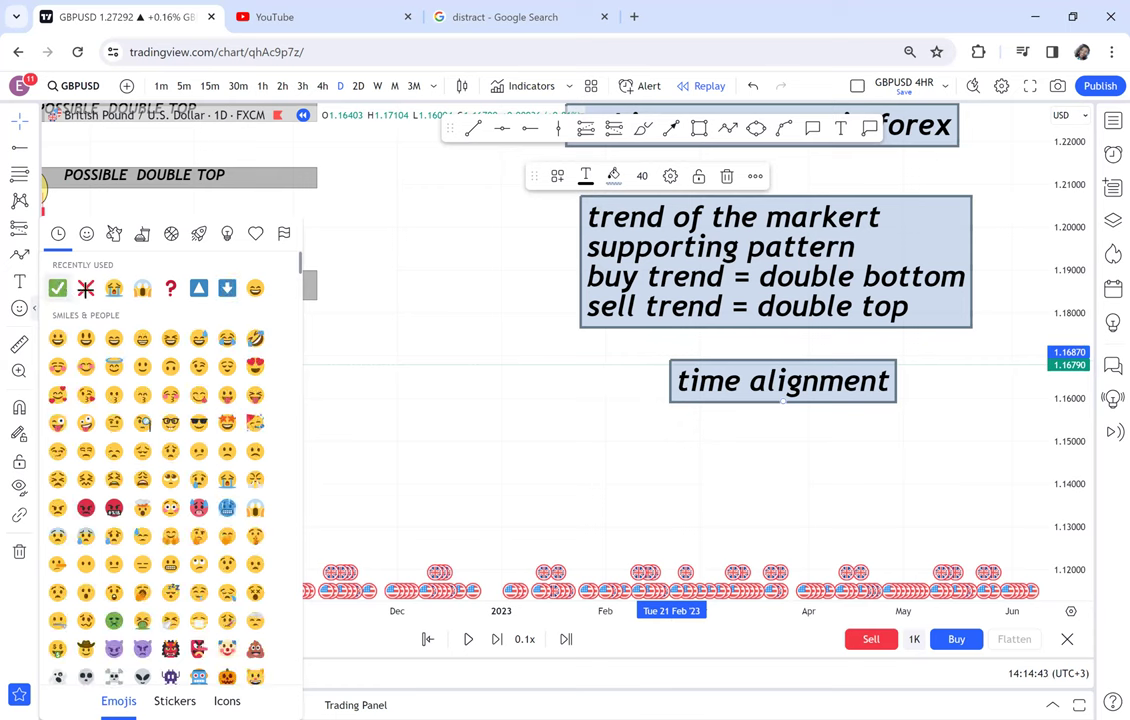
left_click(57, 289)
left_click(629, 393)
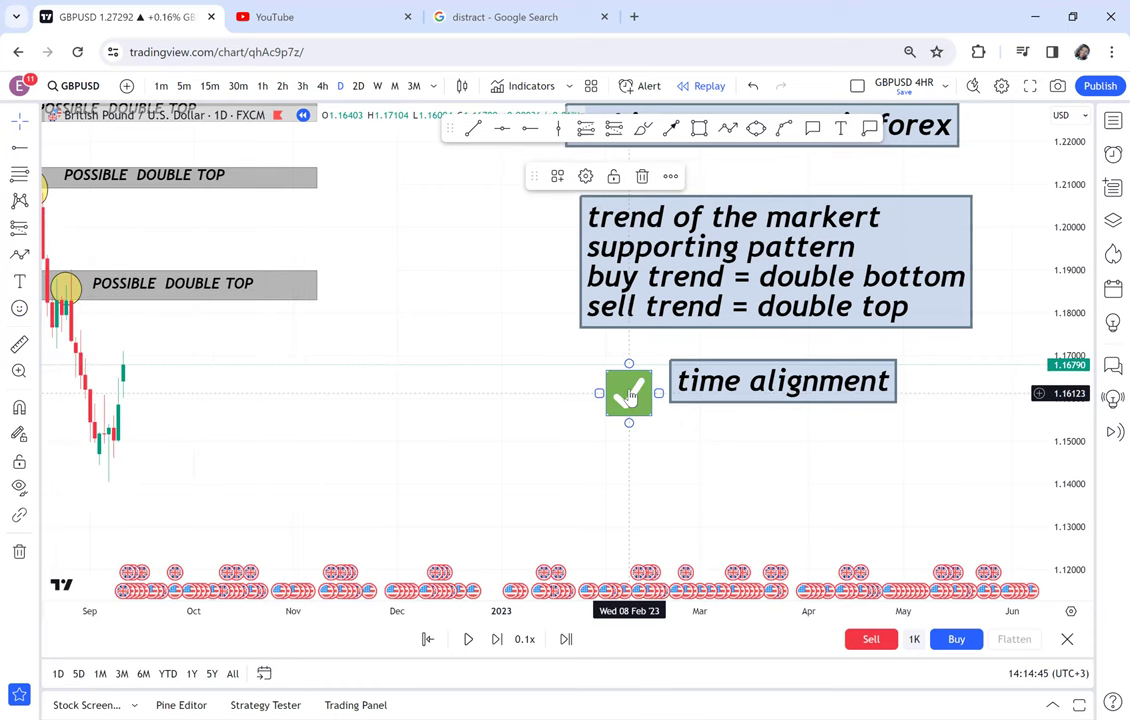
- Review the notes and the three double top zones on the daily chart, and switch to the 4-hour timeframe
left_click_drag(794, 164, 751, 265)
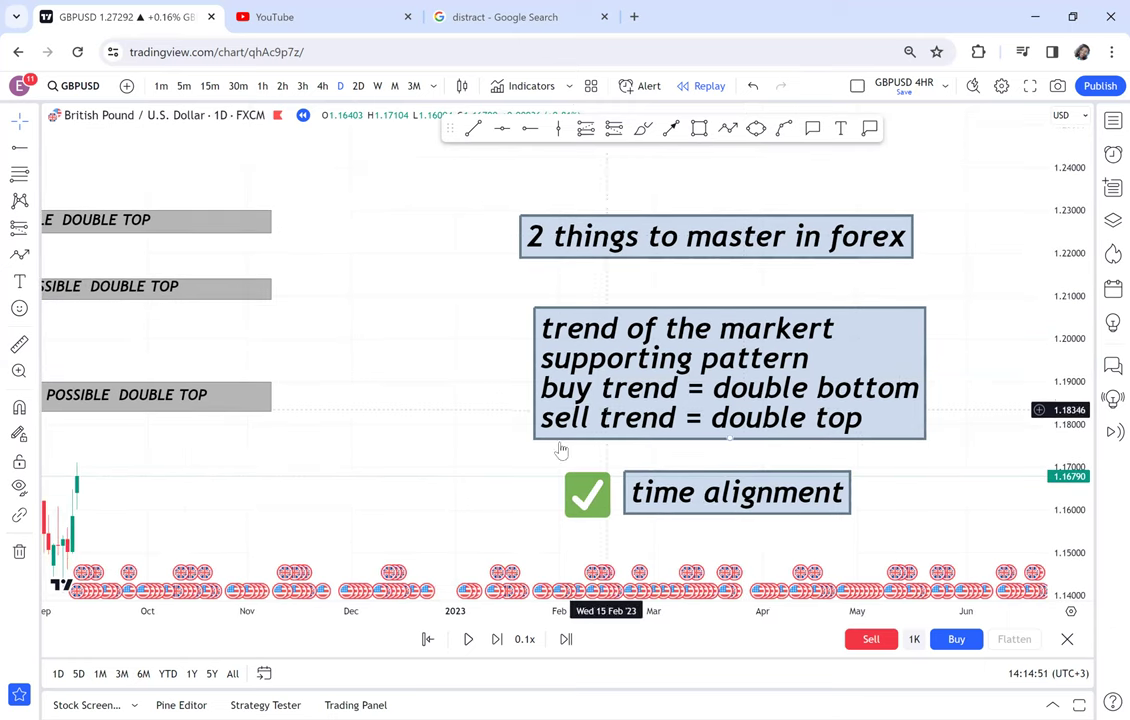
left_click_drag(906, 469, 936, 363)
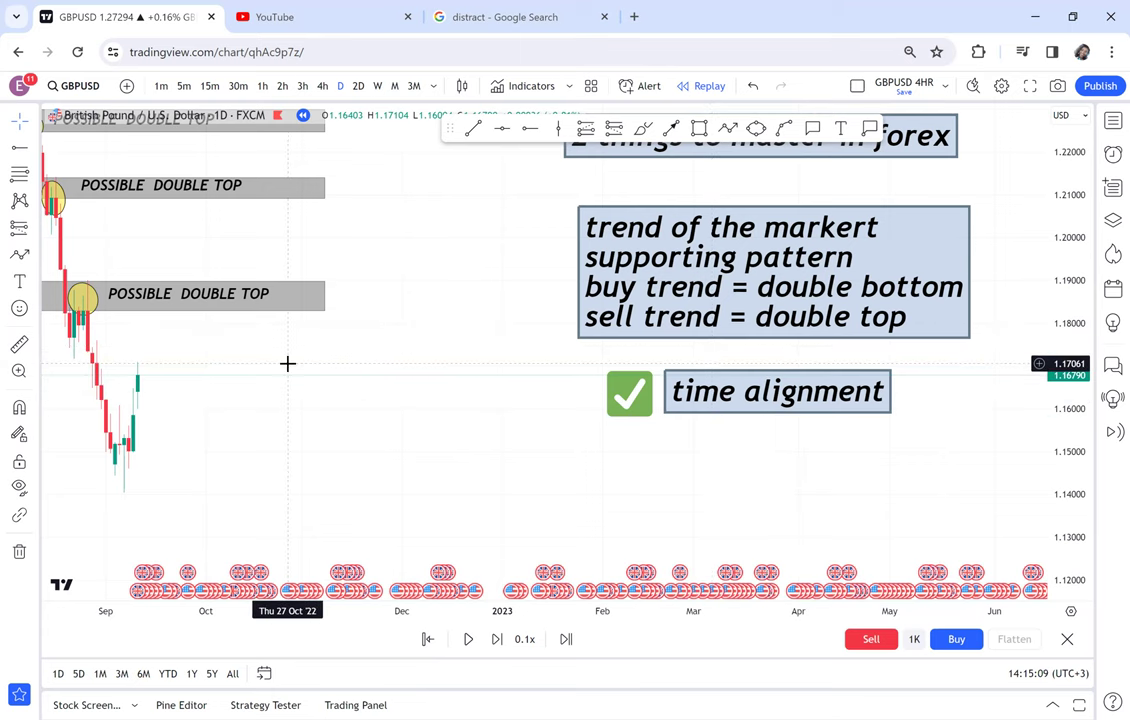
left_click_drag(415, 385, 557, 401)
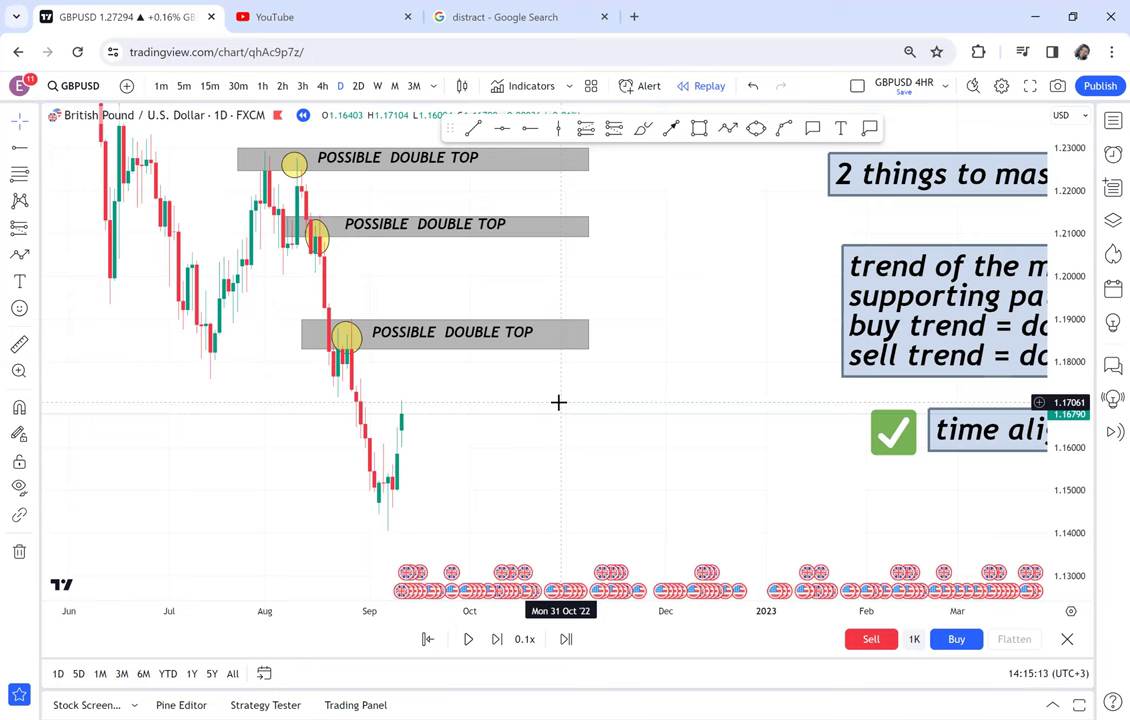
left_click_drag(648, 421, 584, 417)
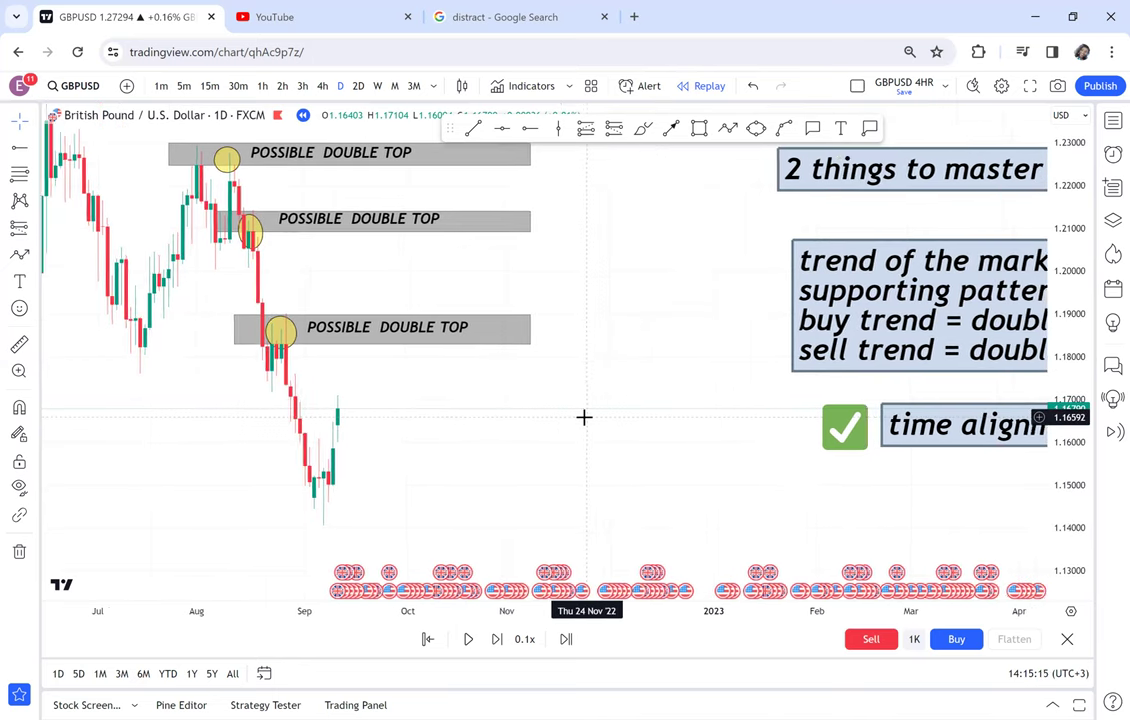
scroll(584, 417, "up", 3)
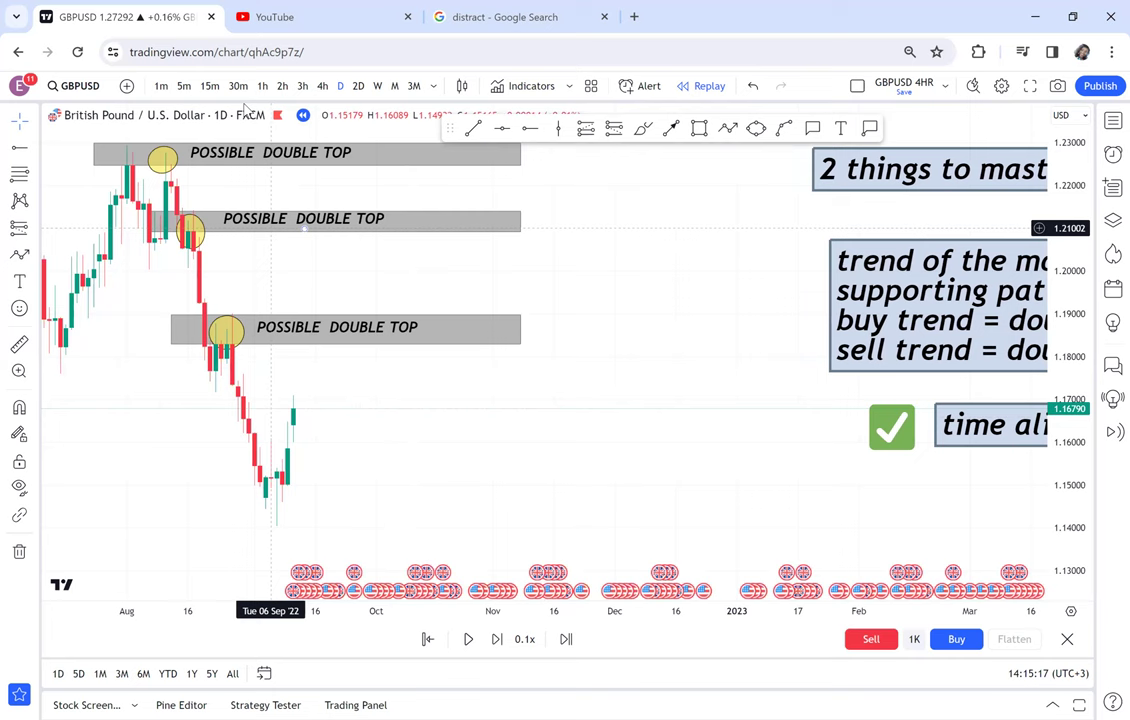
left_click_drag(764, 304, 733, 274)
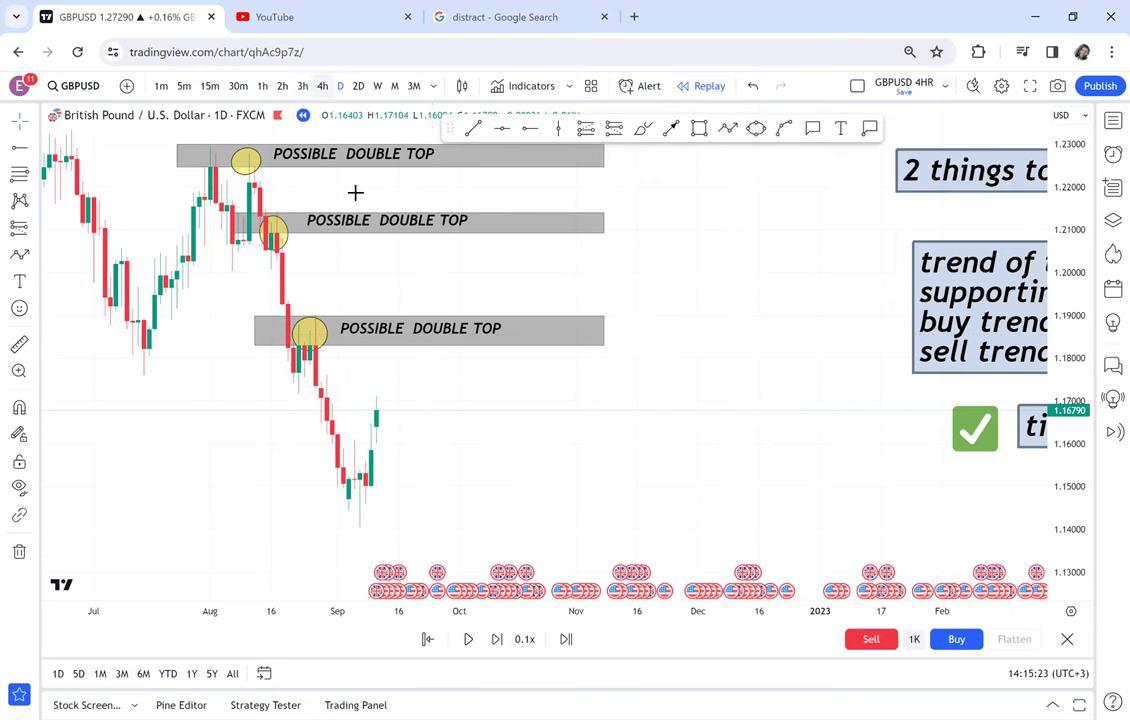
left_click_drag(645, 436, 616, 472)
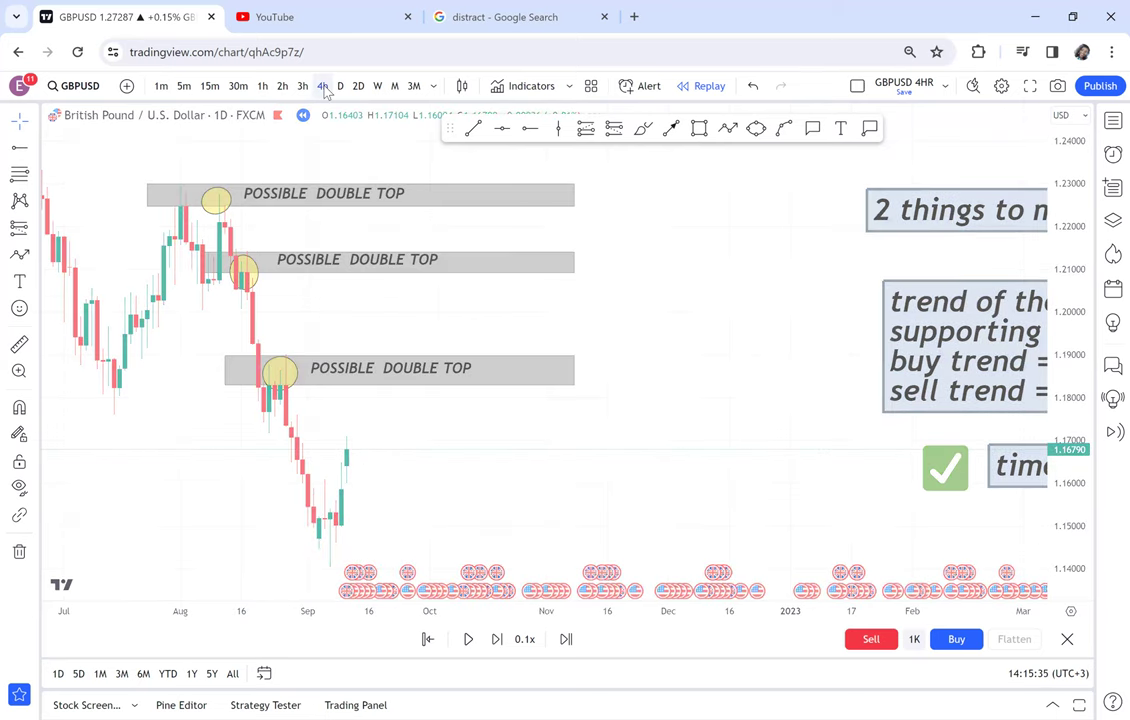
left_click(323, 86)
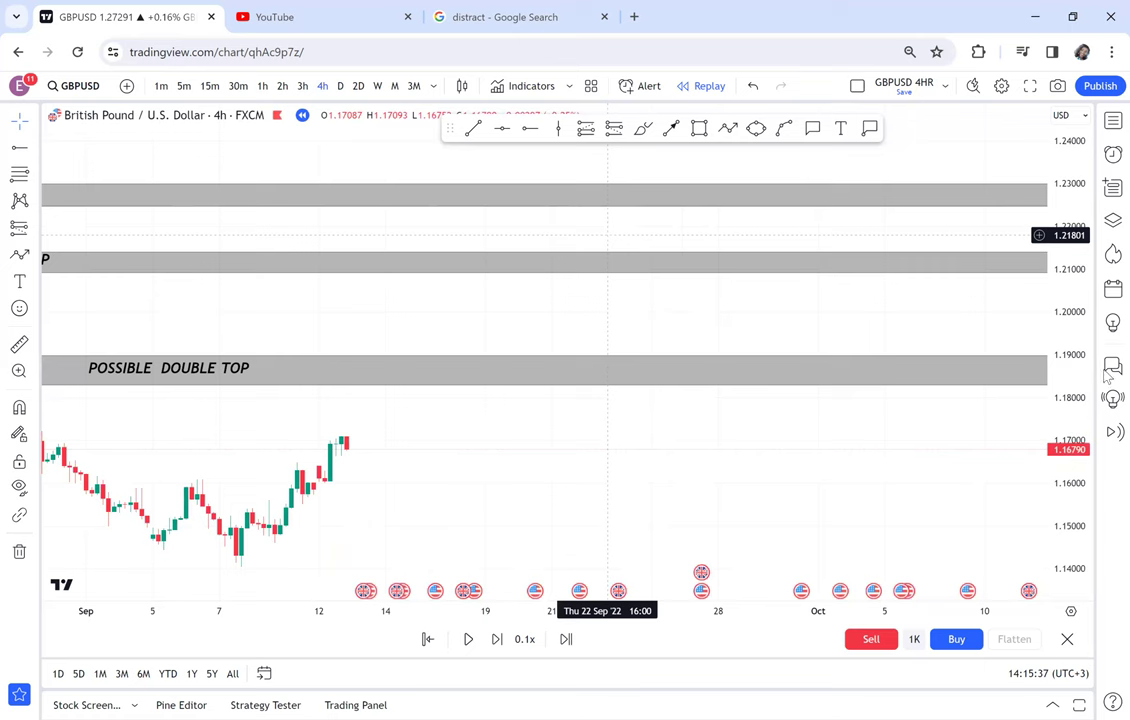
- Draw a yellow ellipse around the latest 4-hour candles at the September 2022 swing high near 1.170
left_click_drag(1075, 499, 1047, 202)
left_click_drag(772, 451, 724, 187)
left_click(757, 130)
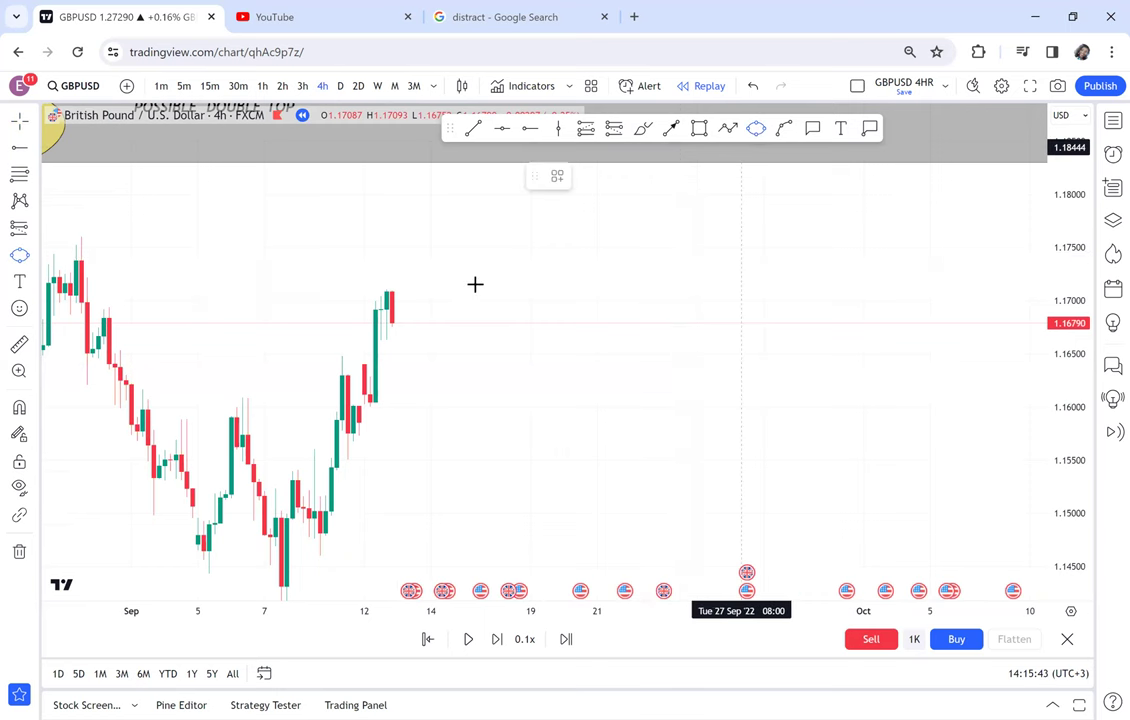
left_click(358, 285)
left_click(420, 305)
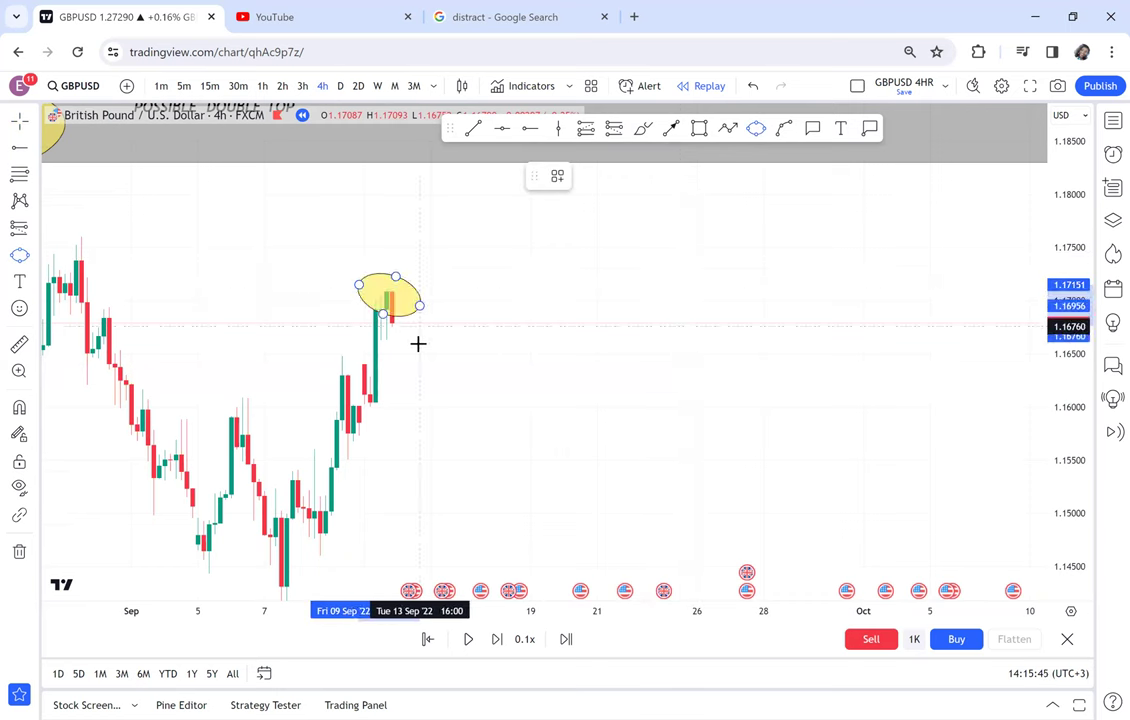
left_click(419, 343)
left_click(459, 303)
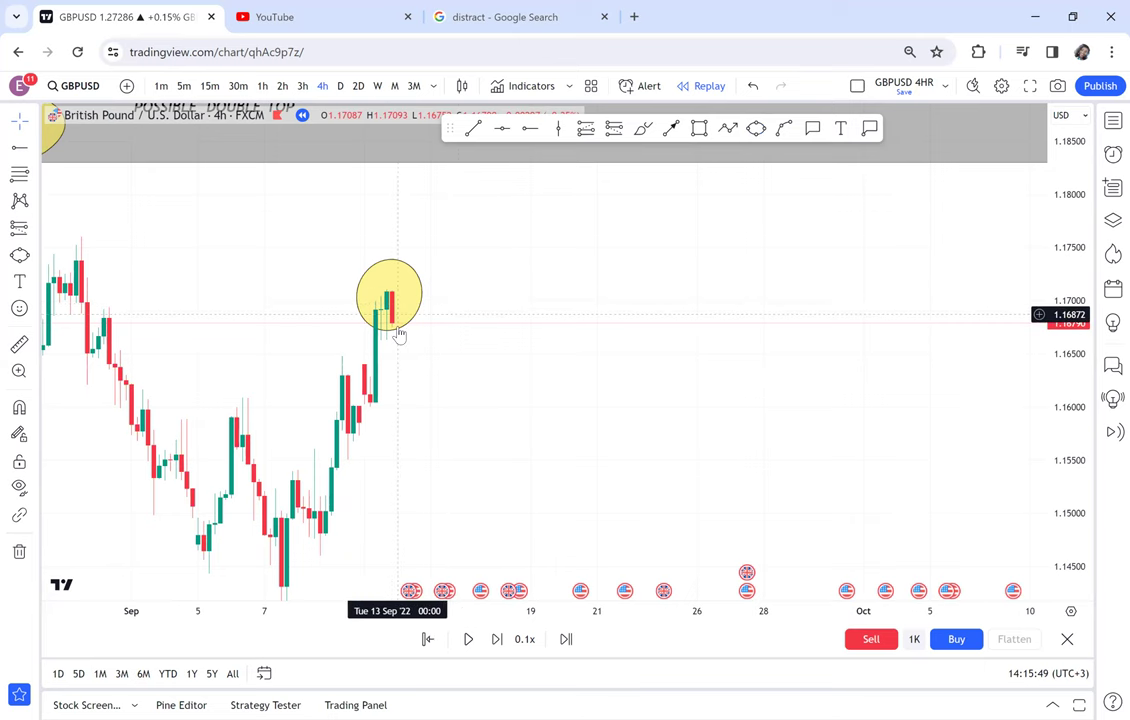
- Draw an arrow from the circled high back to the 31 August 2022 lower high, and delete it
left_click_drag(552, 292, 786, 236)
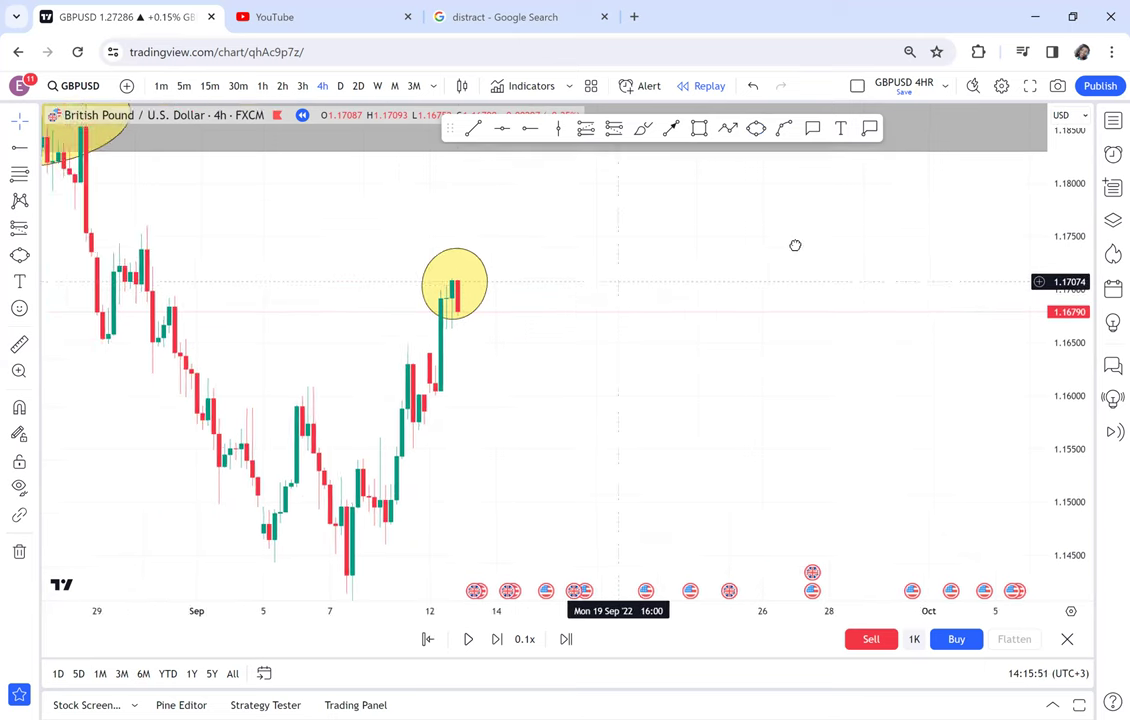
left_click(670, 132)
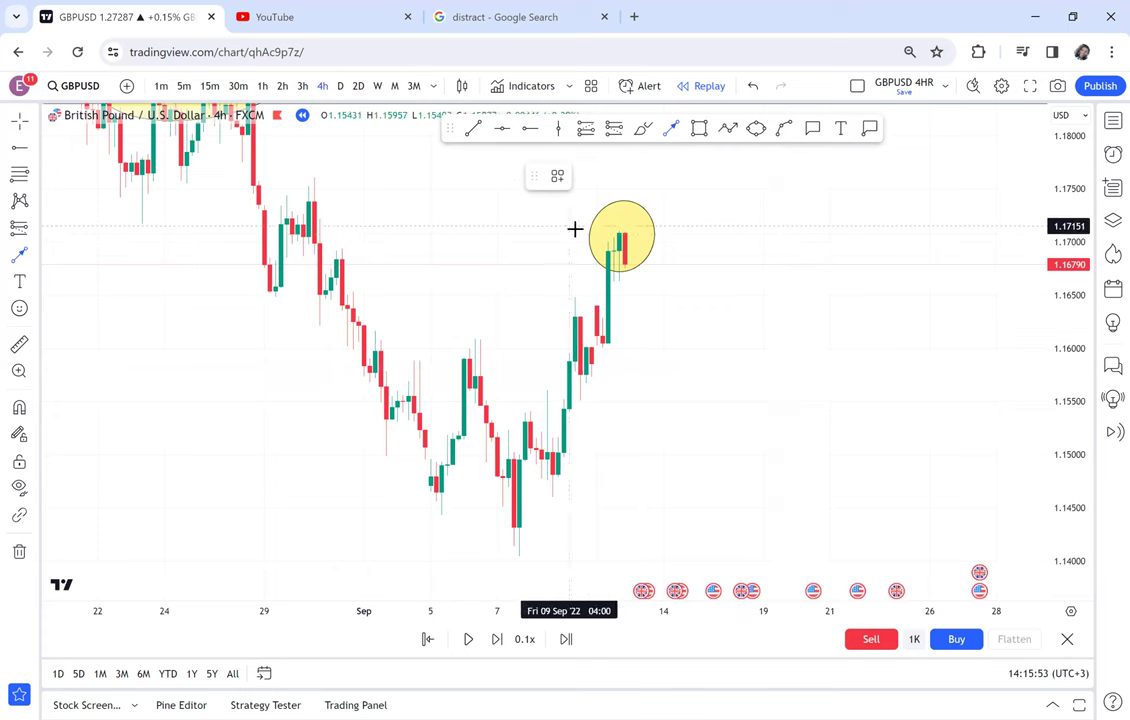
left_click(613, 237)
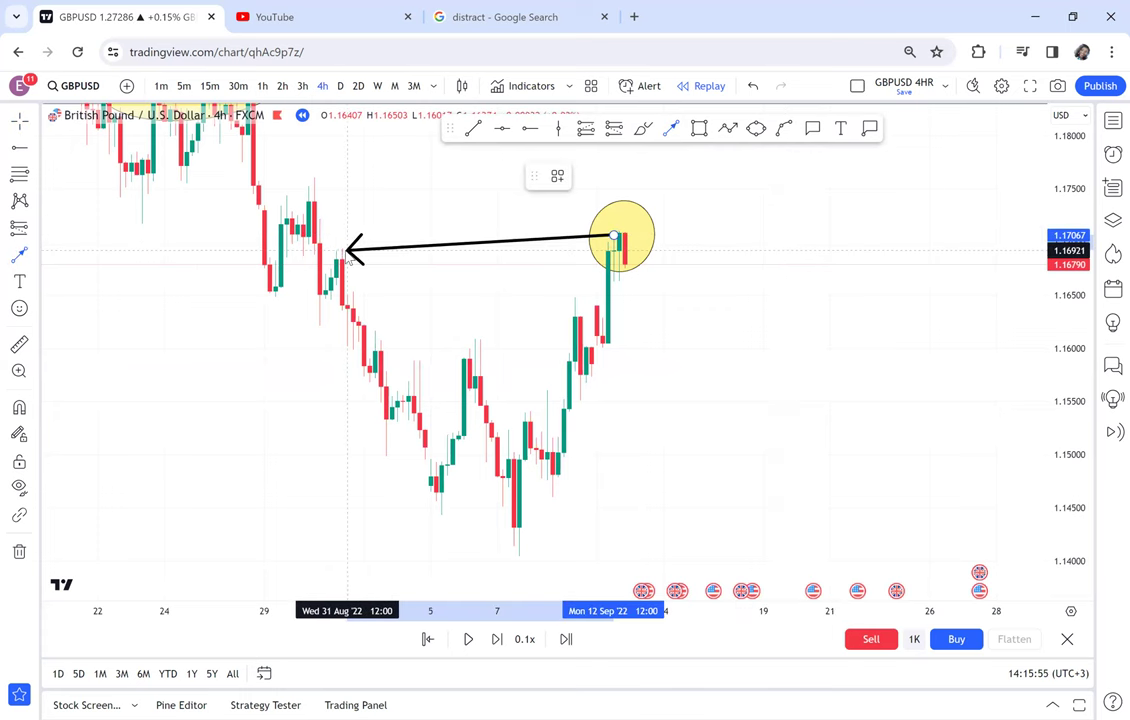
left_click(347, 252)
key("Delete")
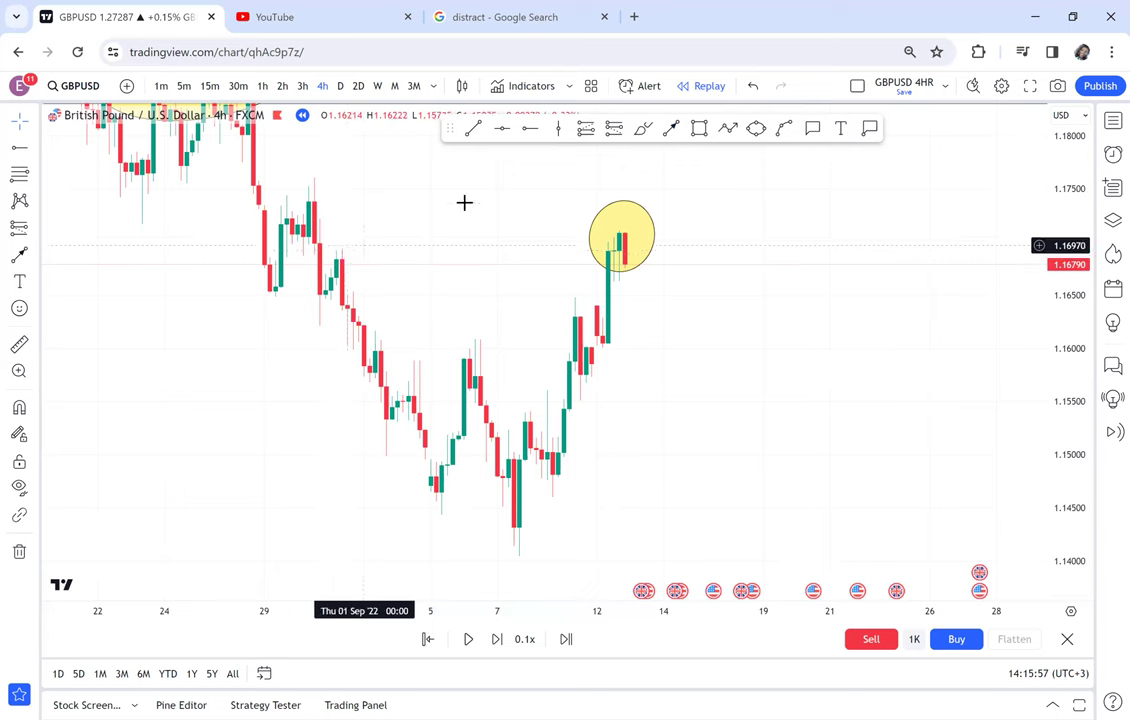
- Draw a thin rectangle zone near 1.169 from 30 August to 15 September 2022, crossing the circled candles
scroll(464, 203, "up", 1)
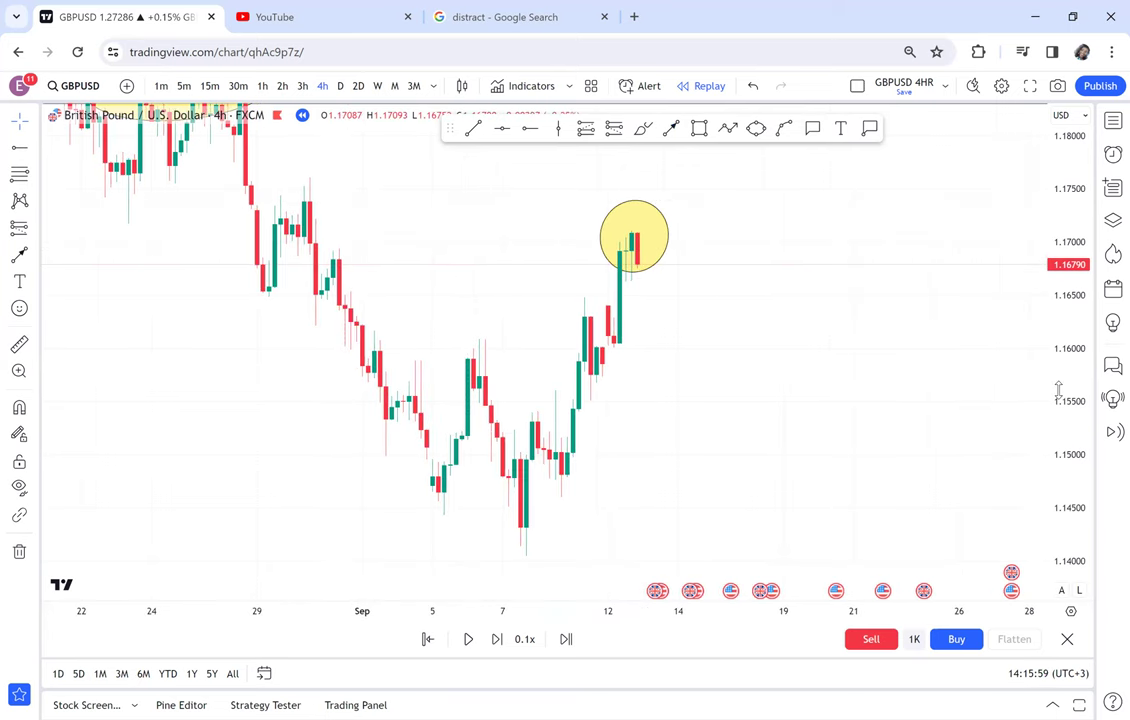
left_click_drag(1061, 344, 1055, 313)
left_click_drag(860, 293, 811, 349)
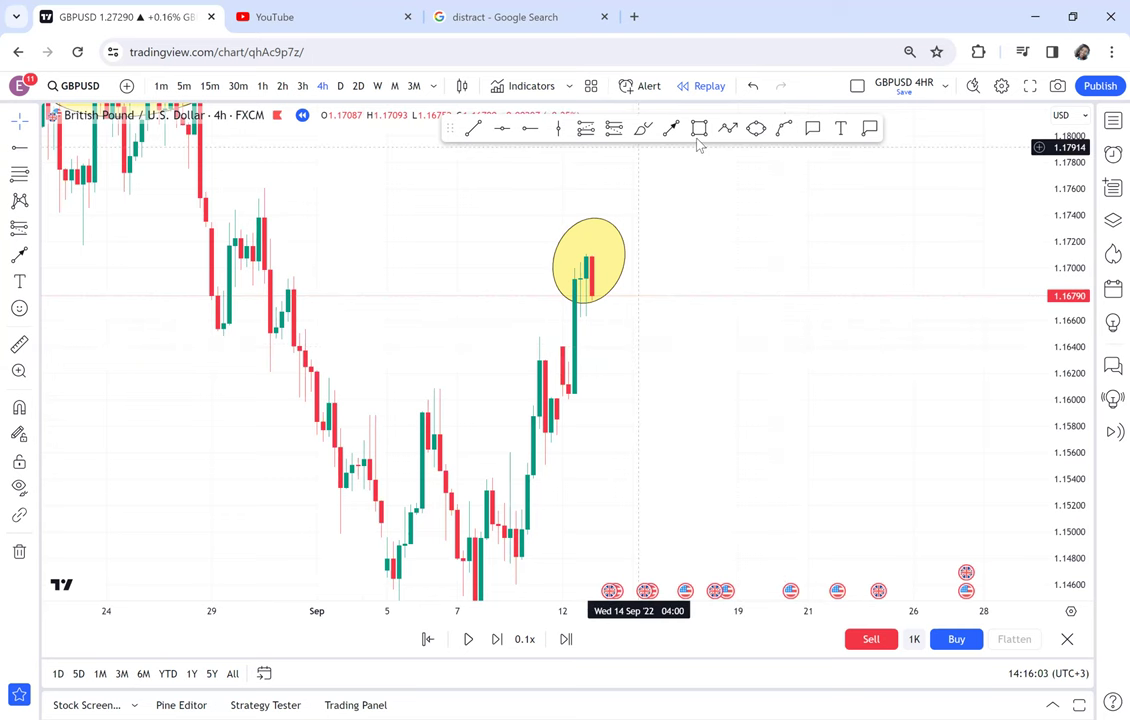
left_click(699, 129)
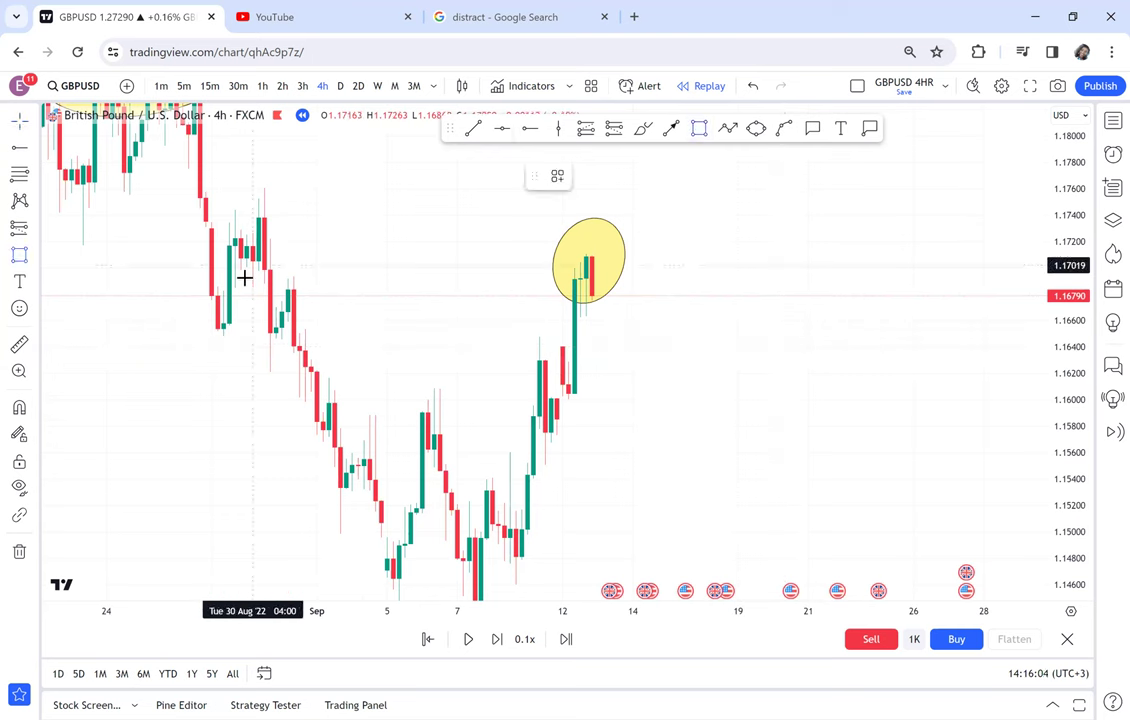
left_click(244, 278)
left_click(621, 289)
- Draw a rectangle zone from about 1.1760 to 1.1738, spanning 26 August to 22 September 2022, and delete the thin zone beneath it
left_click_drag(679, 289, 632, 324)
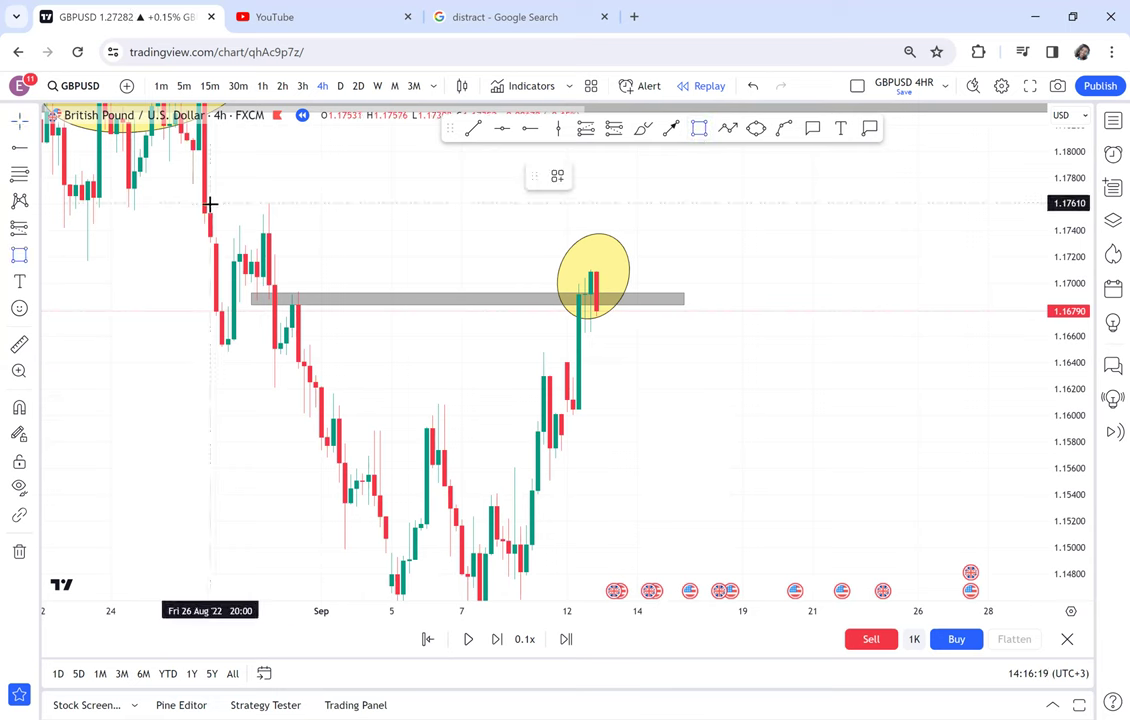
left_click(824, 256)
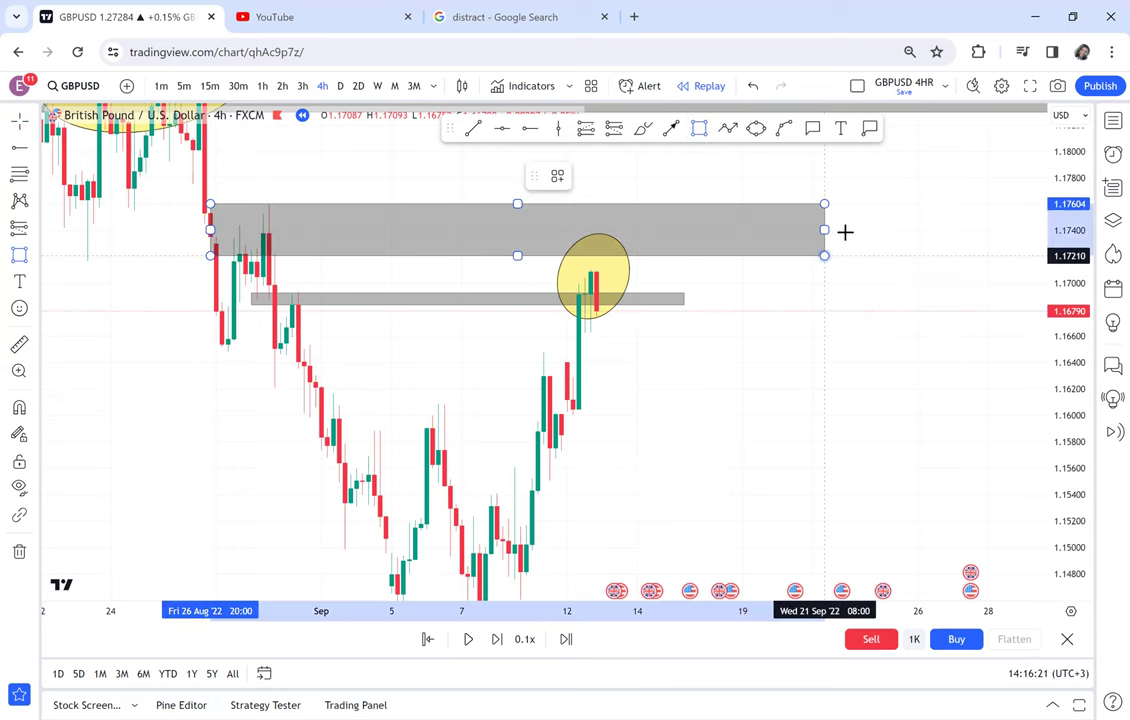
left_click(845, 232)
left_click_drag(845, 233, 847, 232)
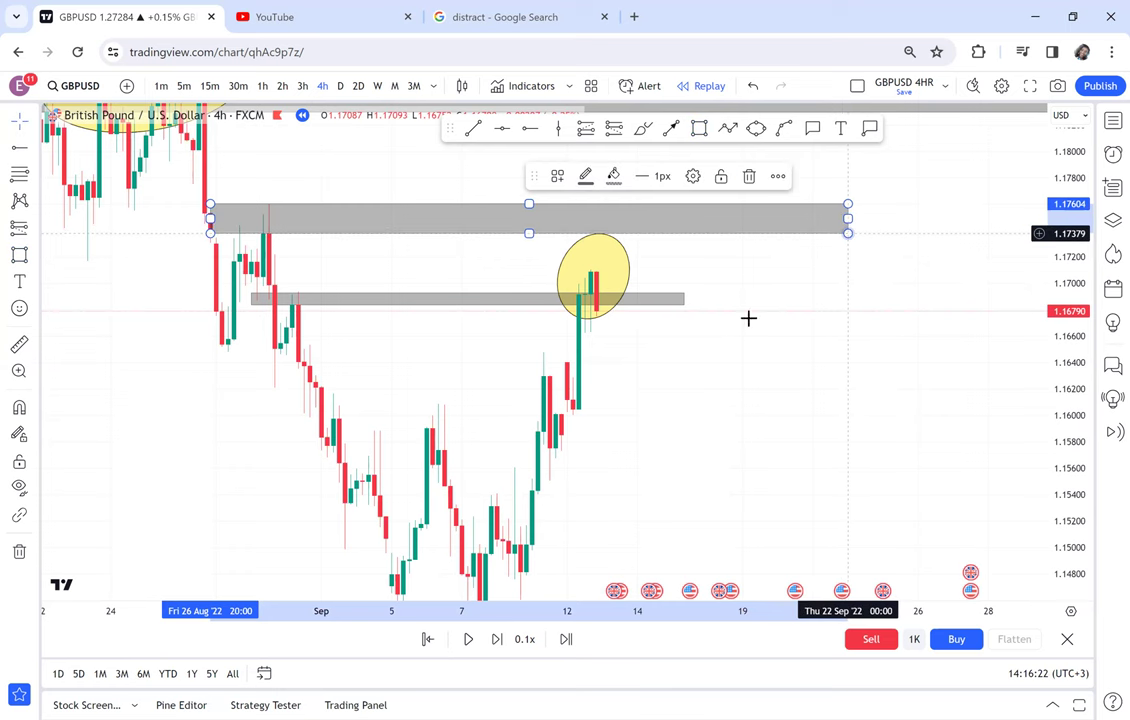
left_click(685, 300)
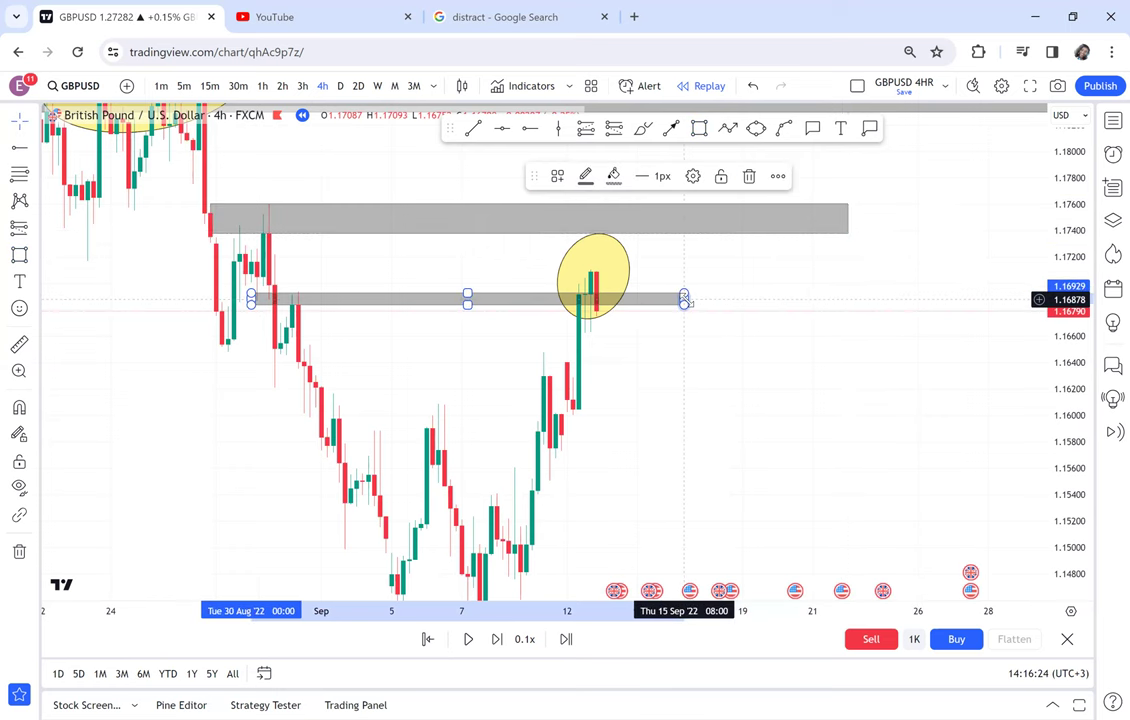
key("Delete")
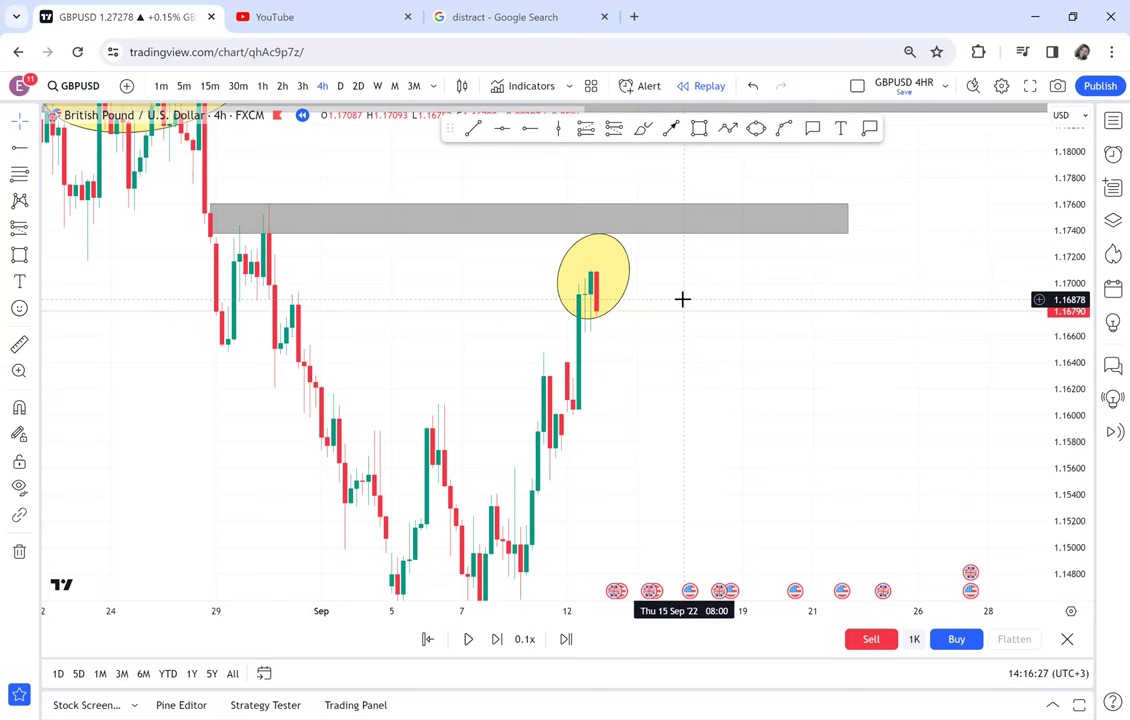
- Draw a horizontal ray at about 1.1692 starting from 30 August 2022, and delete it
left_click_drag(673, 301, 662, 317)
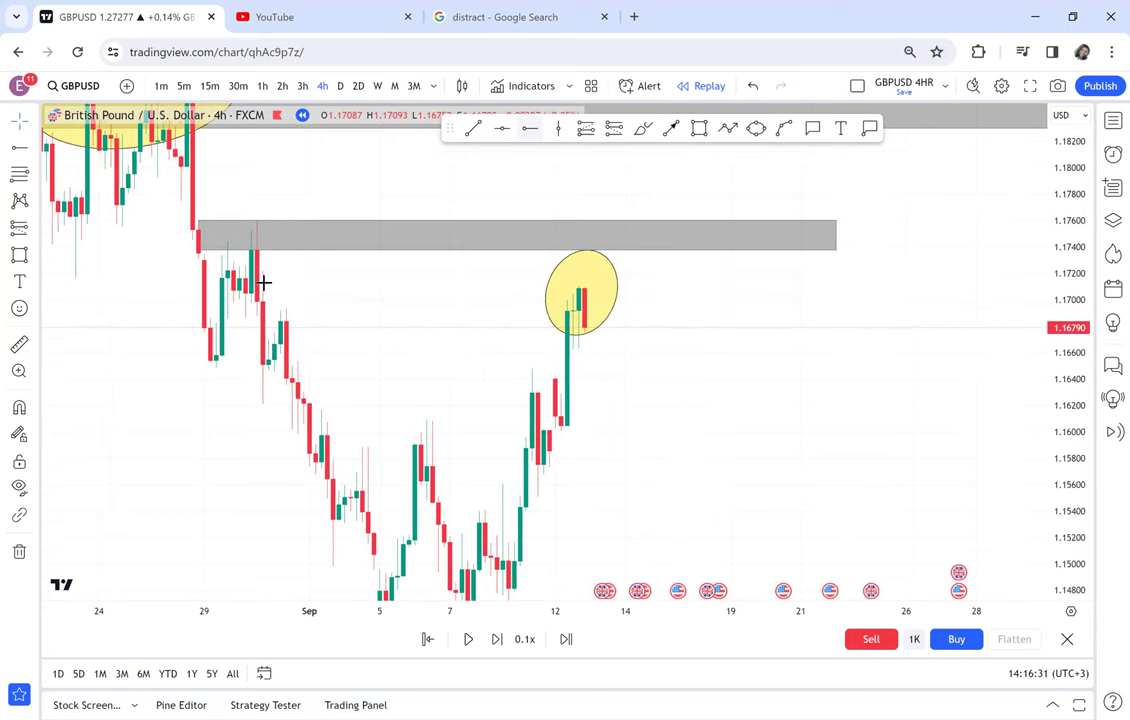
left_click(240, 310)
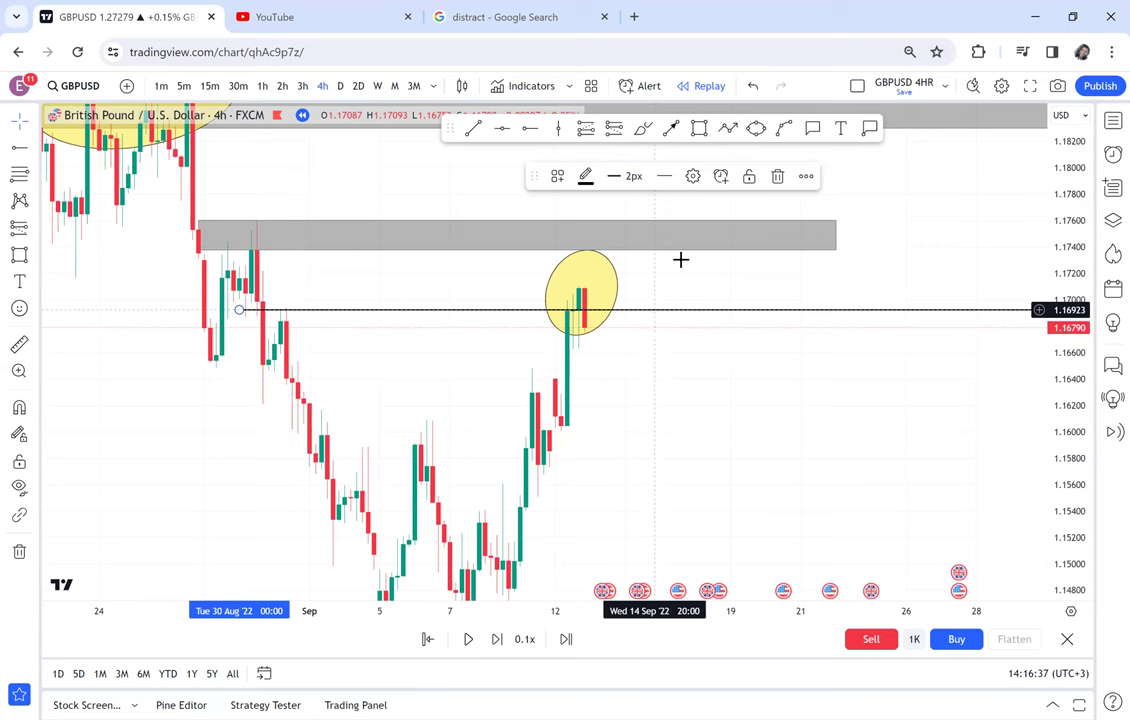
key("Delete")
- Draw an ellipse around the 30–31 August 2022 high inside the narrow zone at about 1.1740
left_click(756, 128)
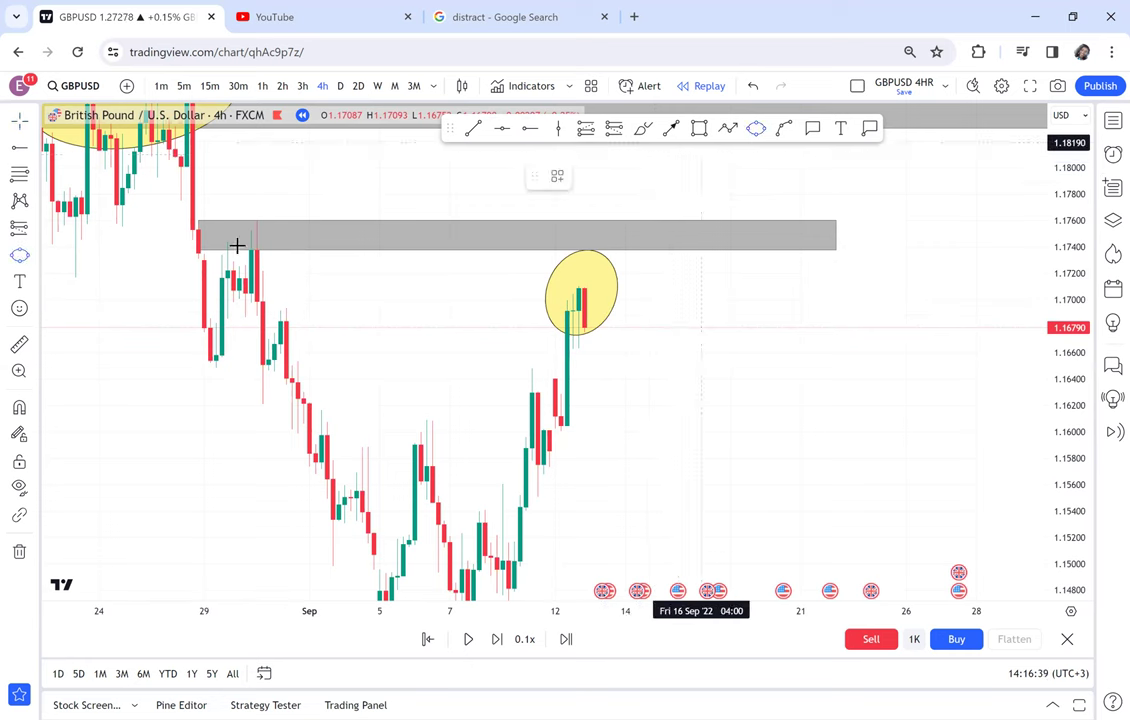
left_click(269, 237)
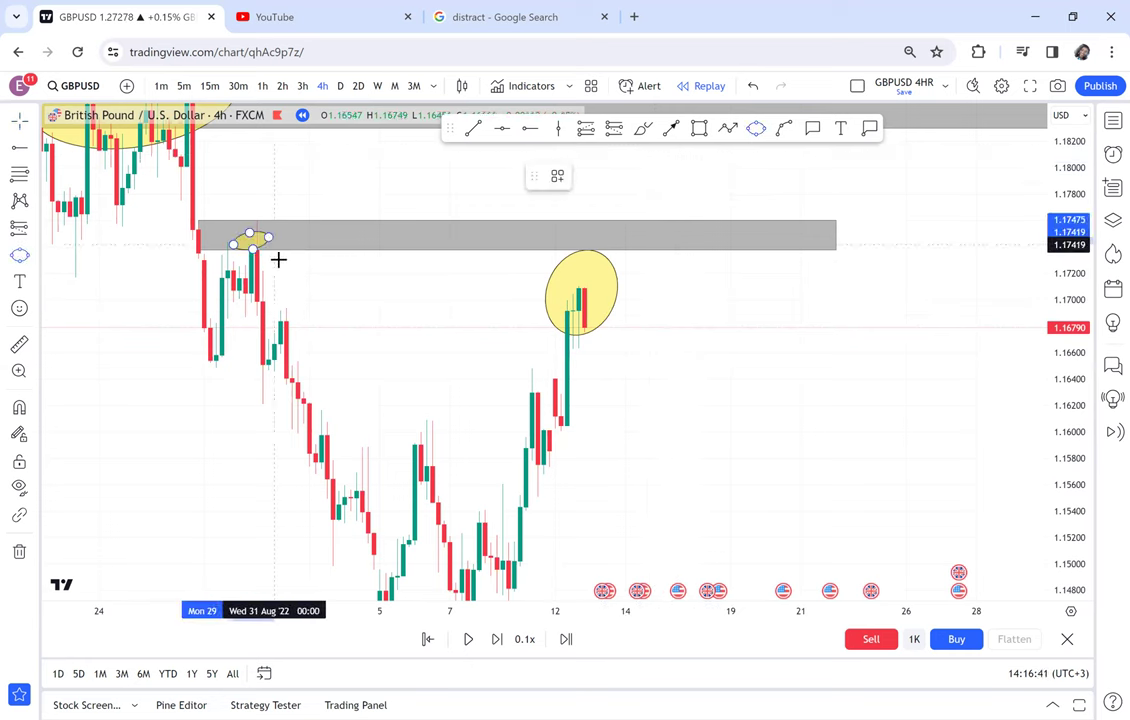
left_click(278, 259)
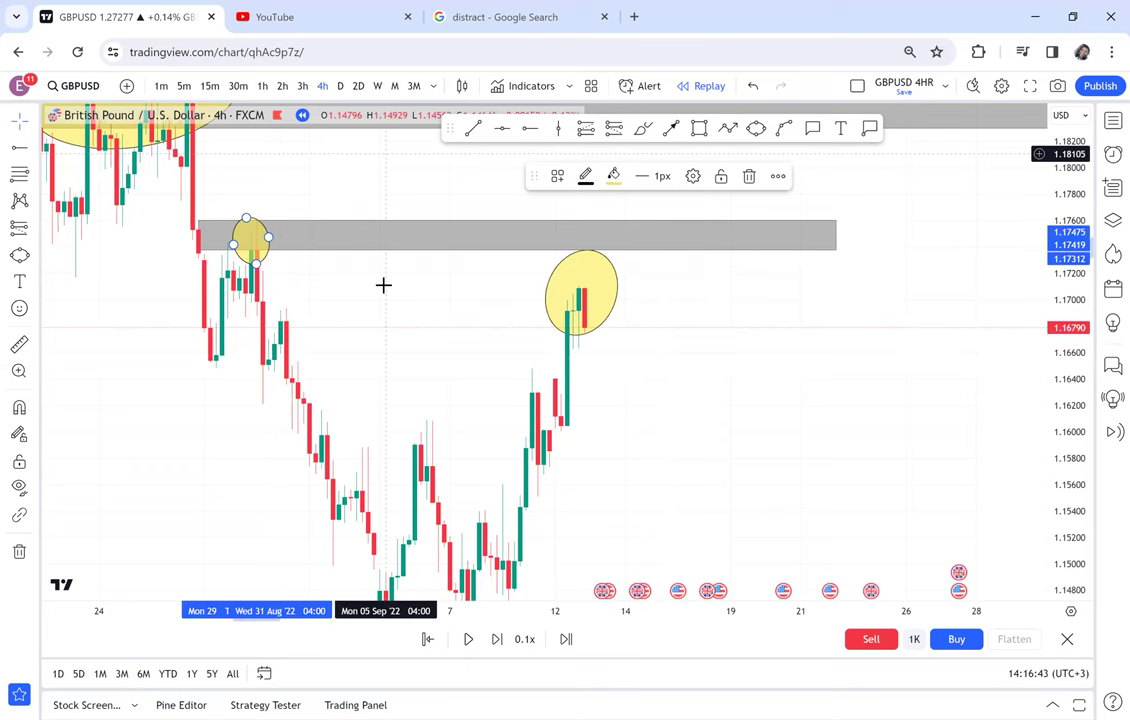
- Change the fill colour of the narrow zone between 1.17379 and 1.17604 to light blue
left_click_drag(386, 285, 502, 355)
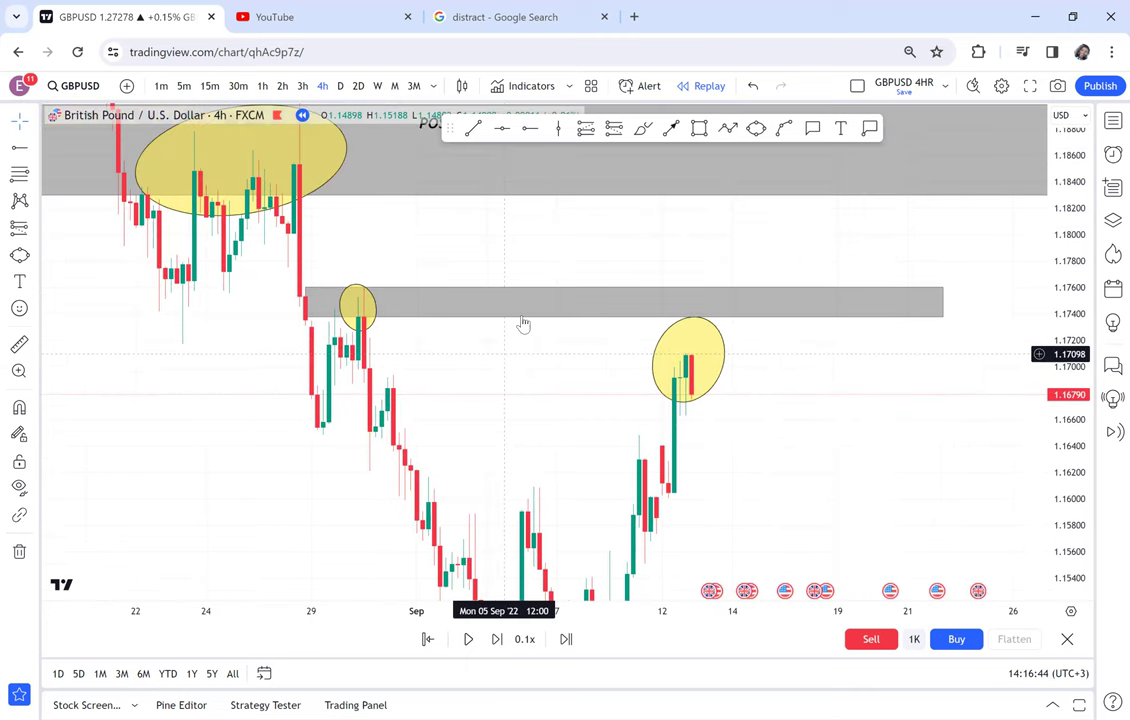
left_click(522, 317)
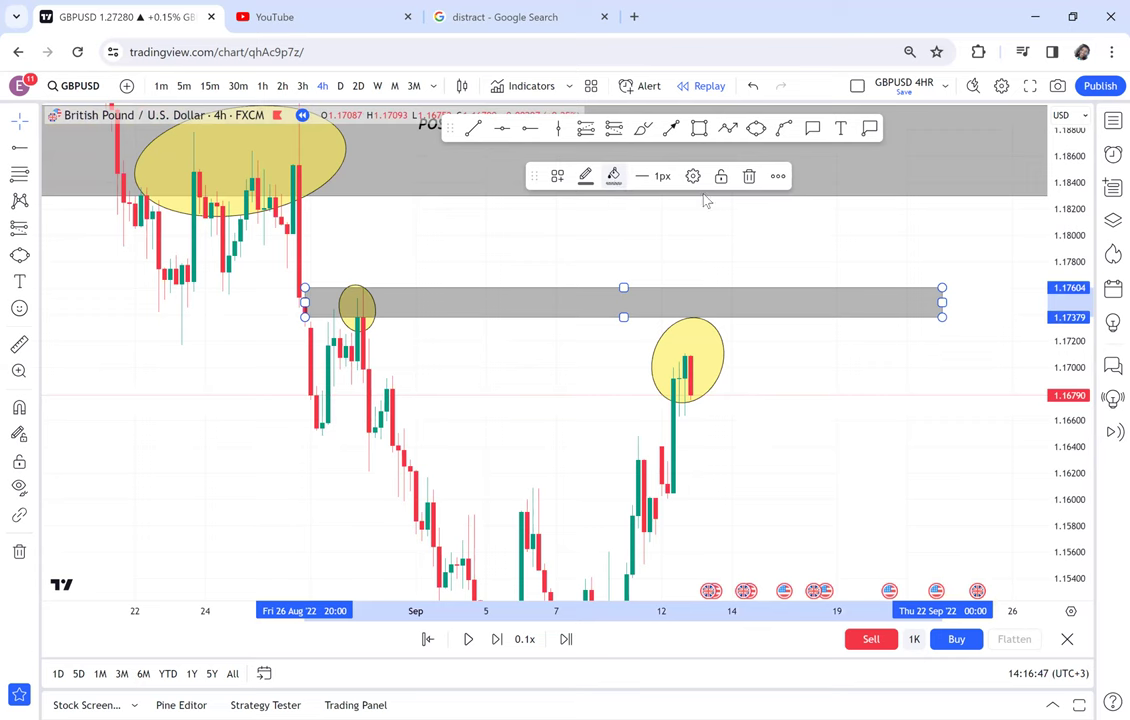
left_click(614, 176)
left_click(712, 226)
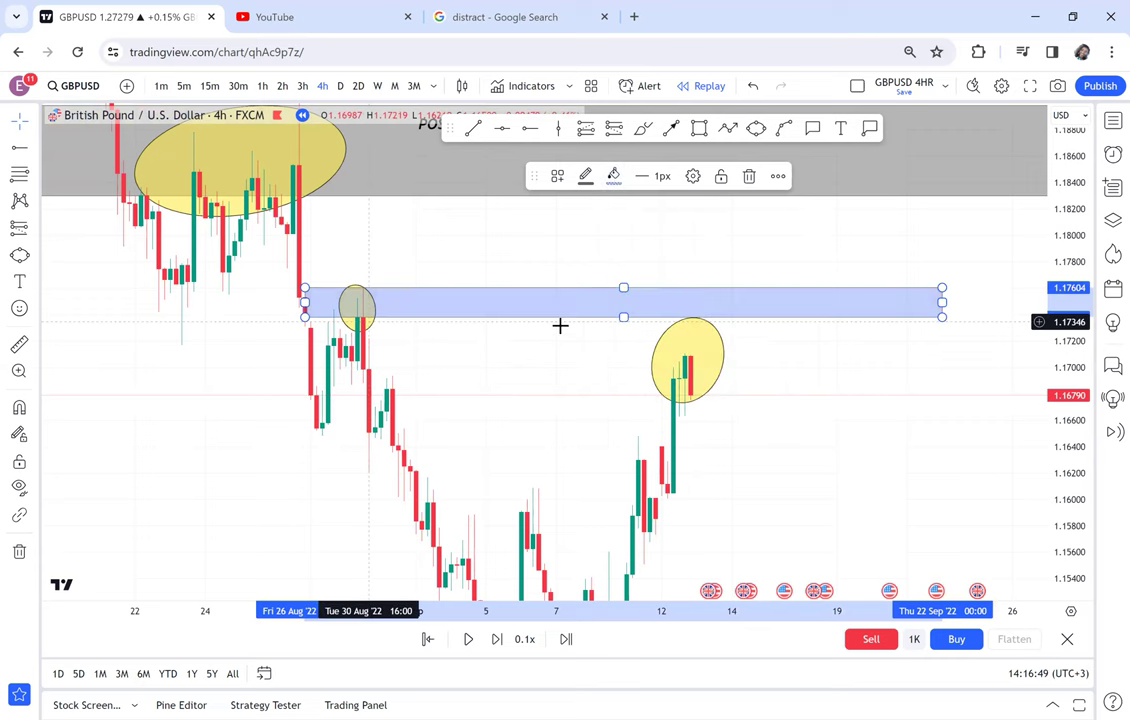
- Delete the yellow ellipse around the latest candles near 12–13 September 2022
scroll(670, 350, "up", 1)
left_click(670, 350)
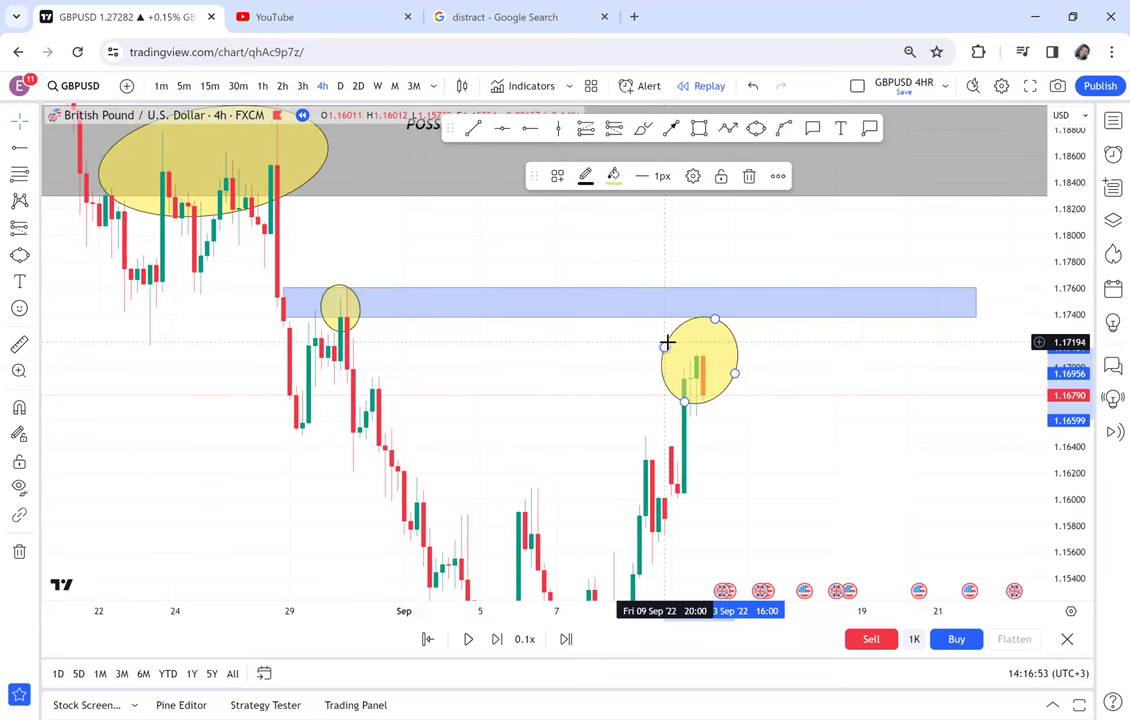
key("Delete")
- Switch to the daily timeframe and examine how the latest candle sits relative to the blue and grey zones
left_click_drag(845, 410, 839, 409)
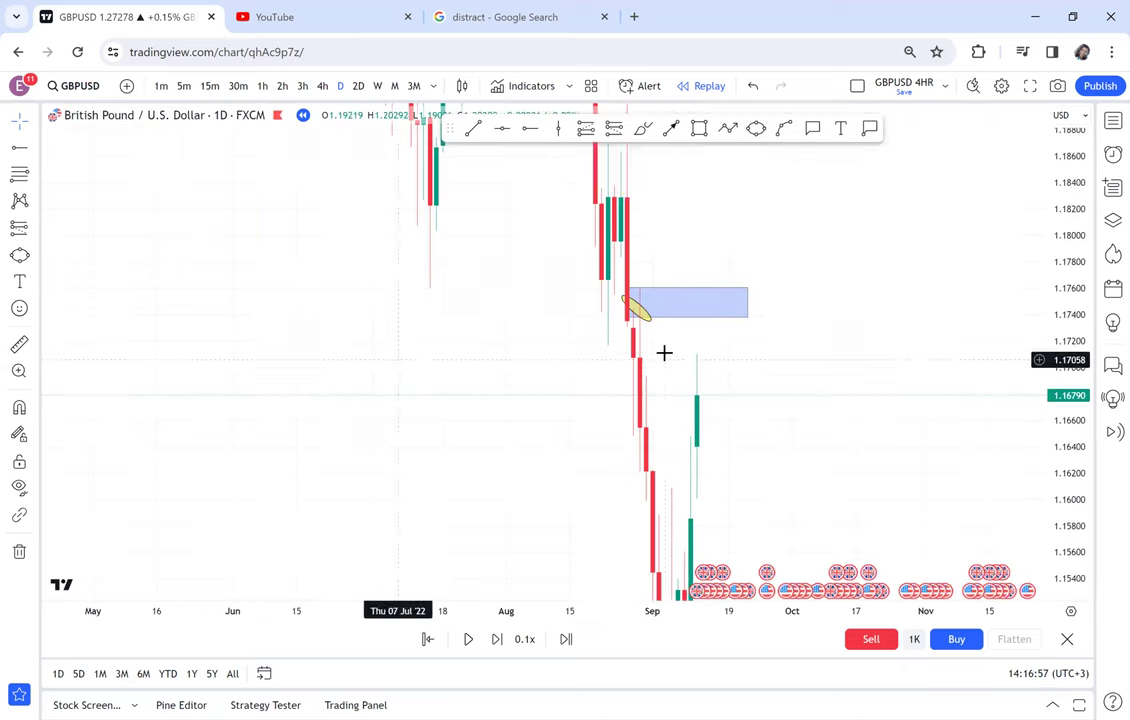
scroll(664, 352, "up", 3)
scroll(664, 352, "up", 3)
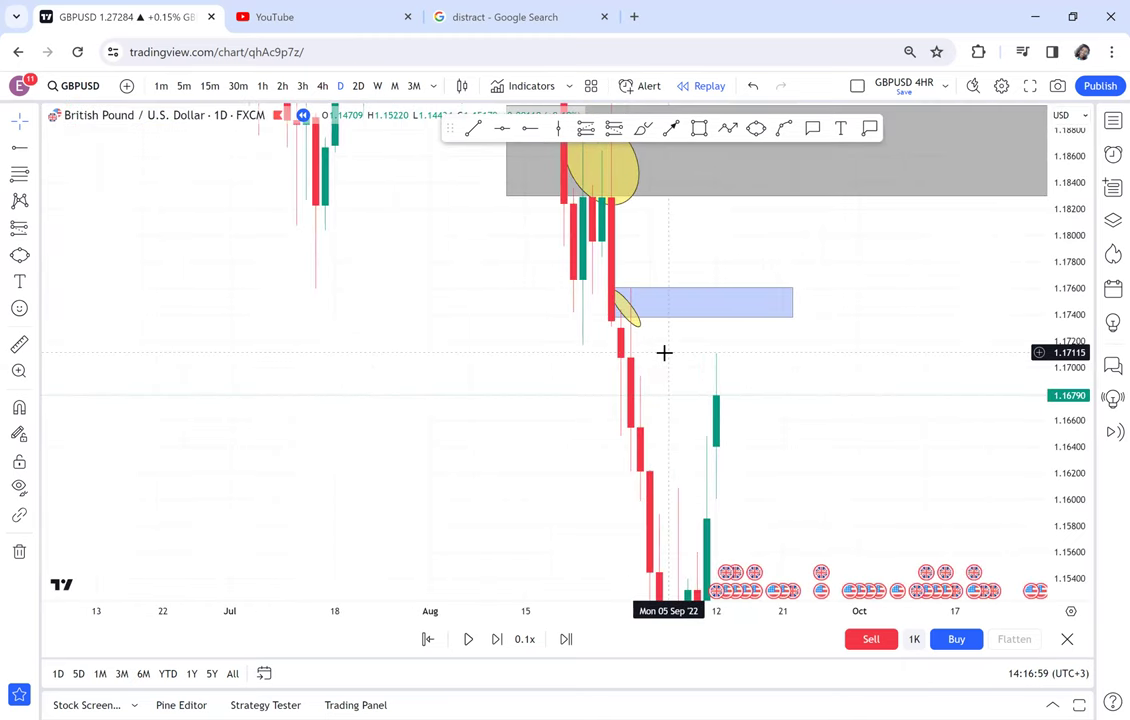
scroll(650, 348, "right", 5)
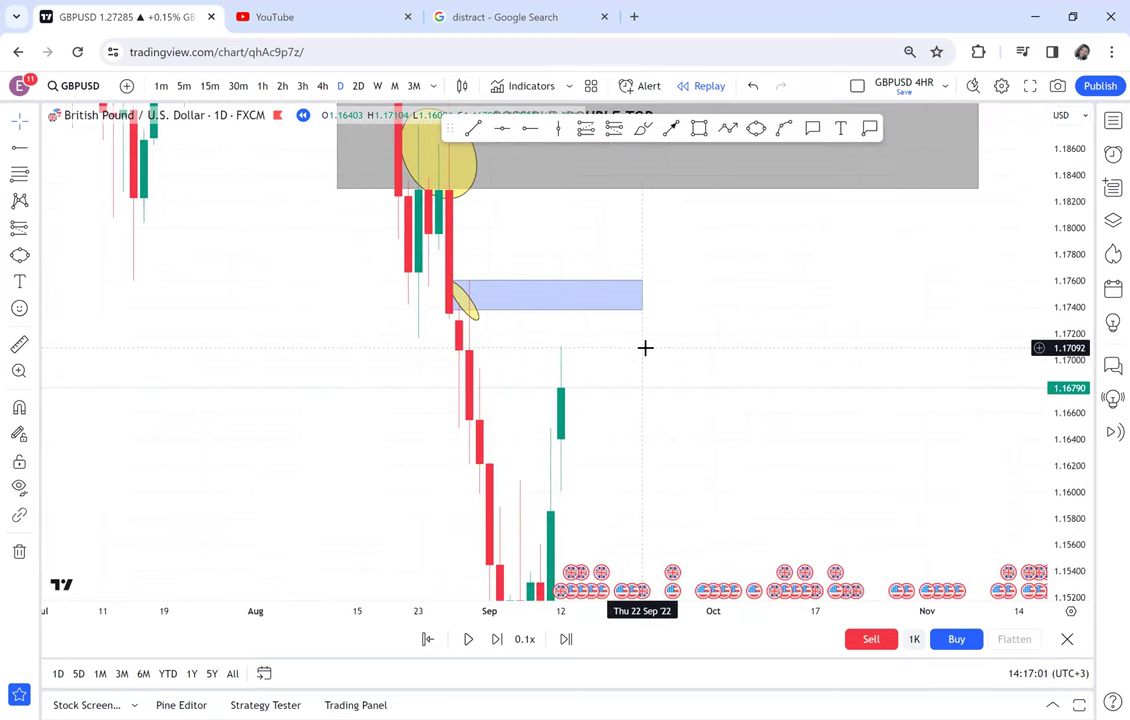
left_click_drag(1069, 185, 1044, 382)
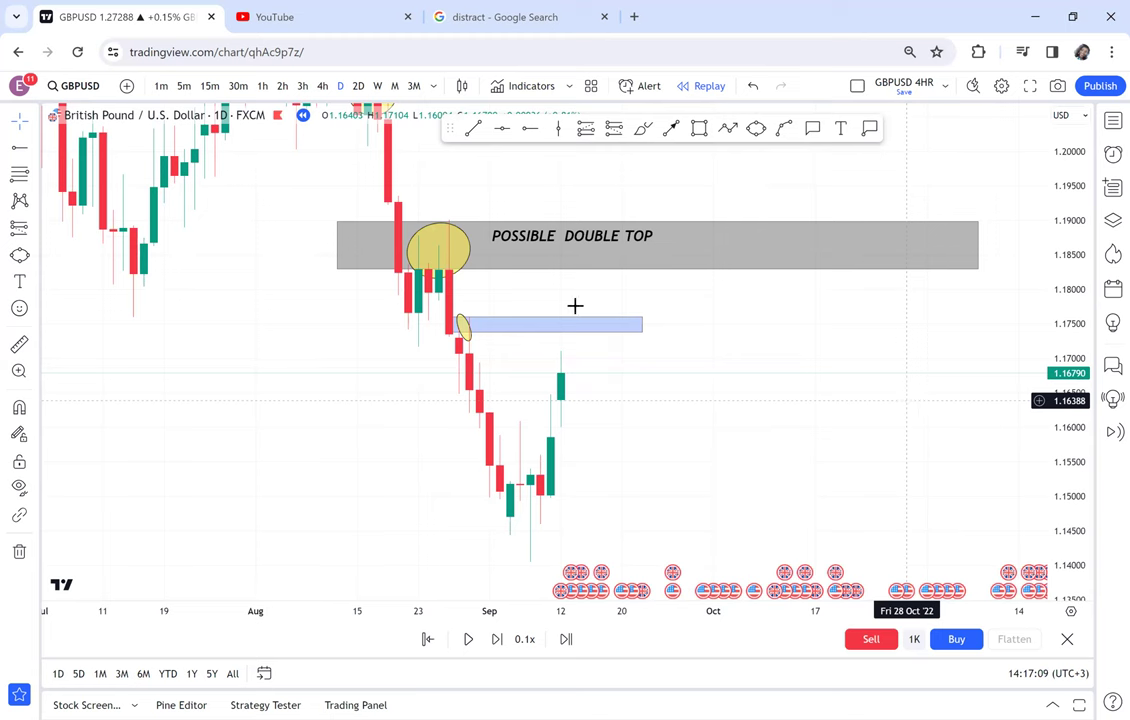
- Return to the 4-hour timeframe and move the POSSIBLE DOUBLE TOP label from the grey zone onto the blue zone
left_click(323, 86)
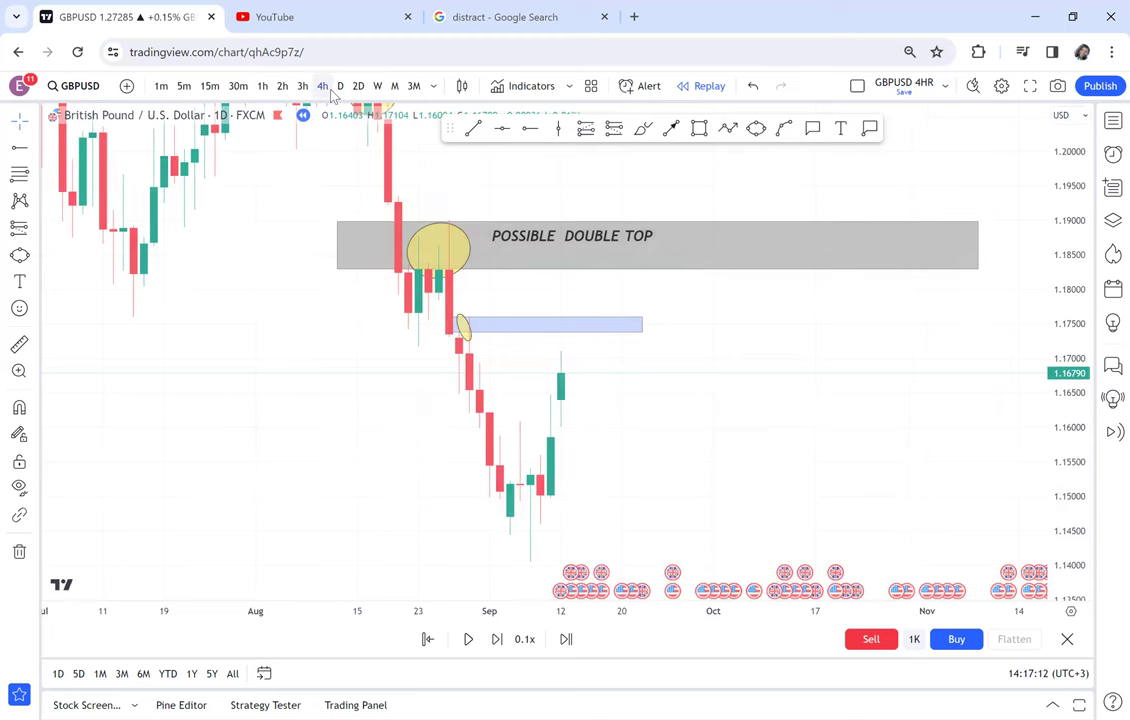
scroll(417, 379, "down", 4)
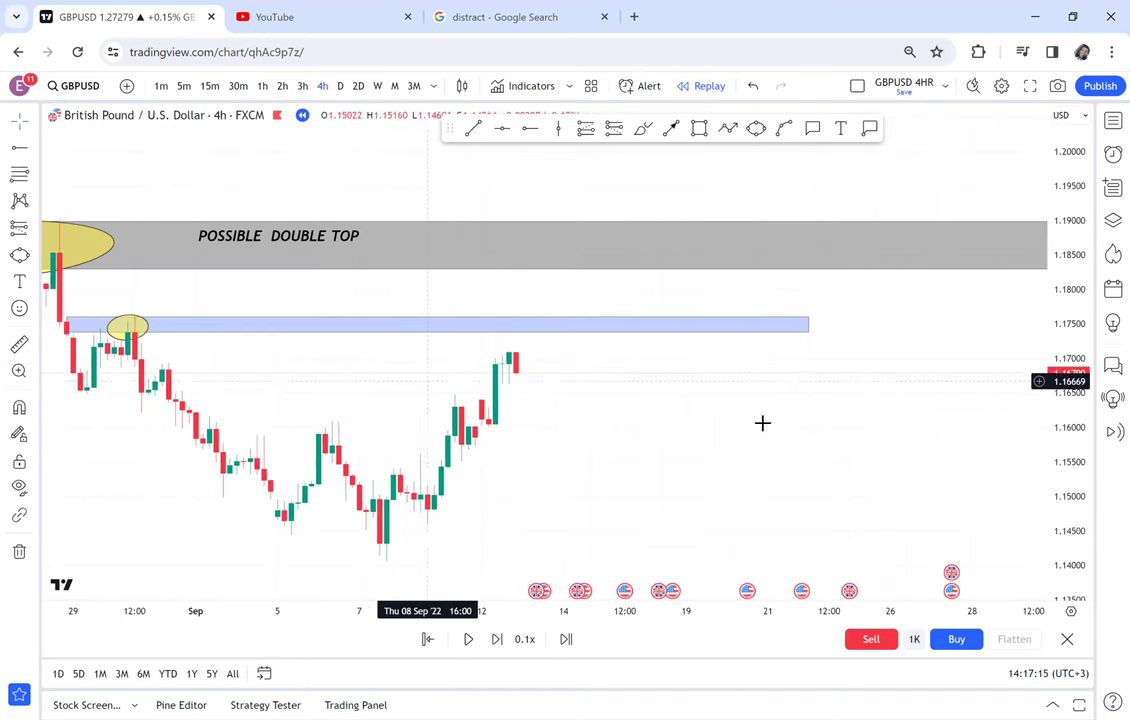
left_click_drag(1065, 510, 1050, 330)
left_click_drag(278, 168, 329, 317)
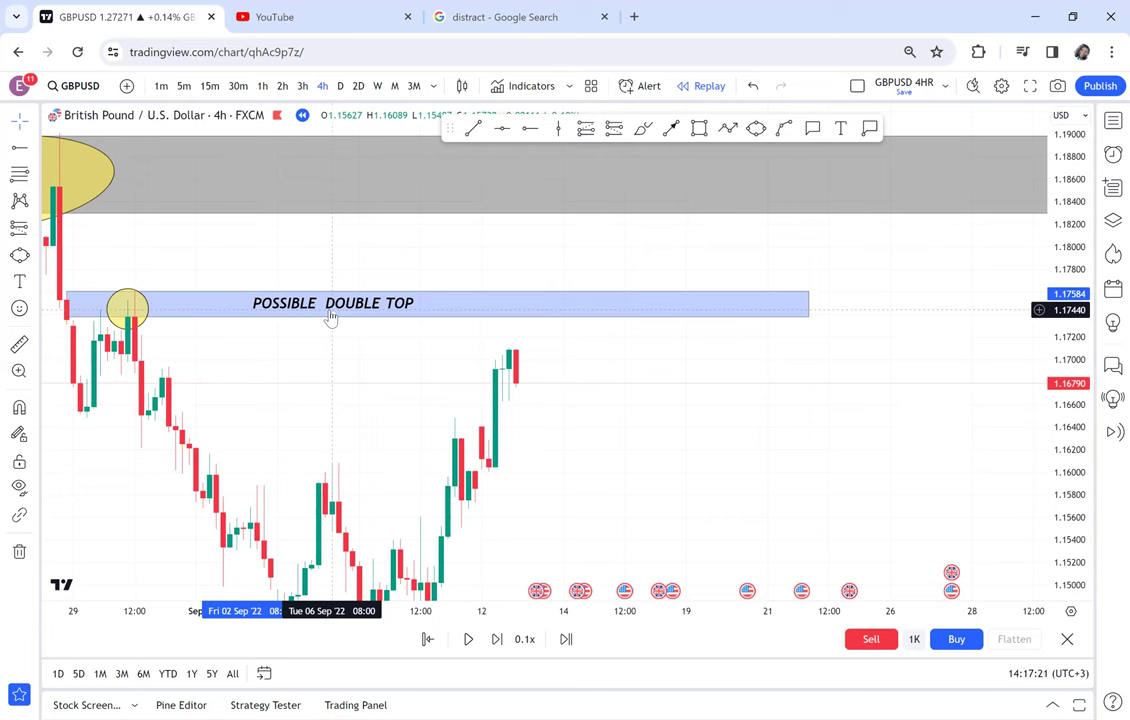
- Check the zones on the daily timeframe, and back on 4-hour shift the POSSIBLE DOUBLE TOP label to start at 1 September 2022 04:00
left_click(341, 87)
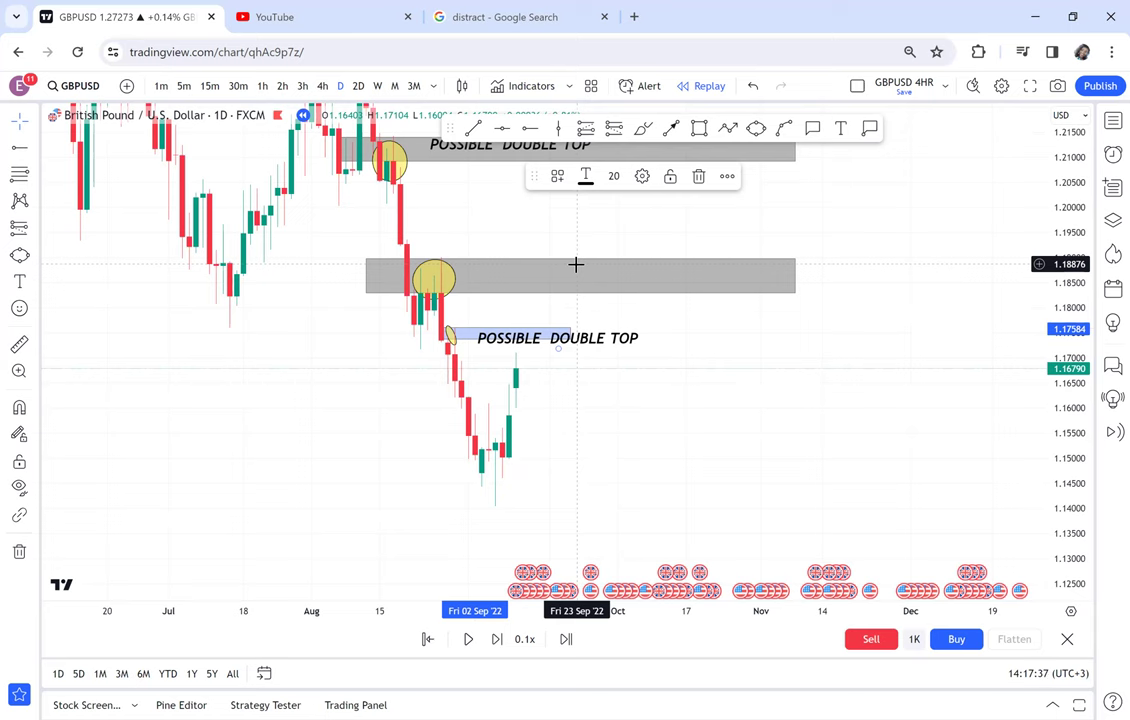
left_click(323, 87)
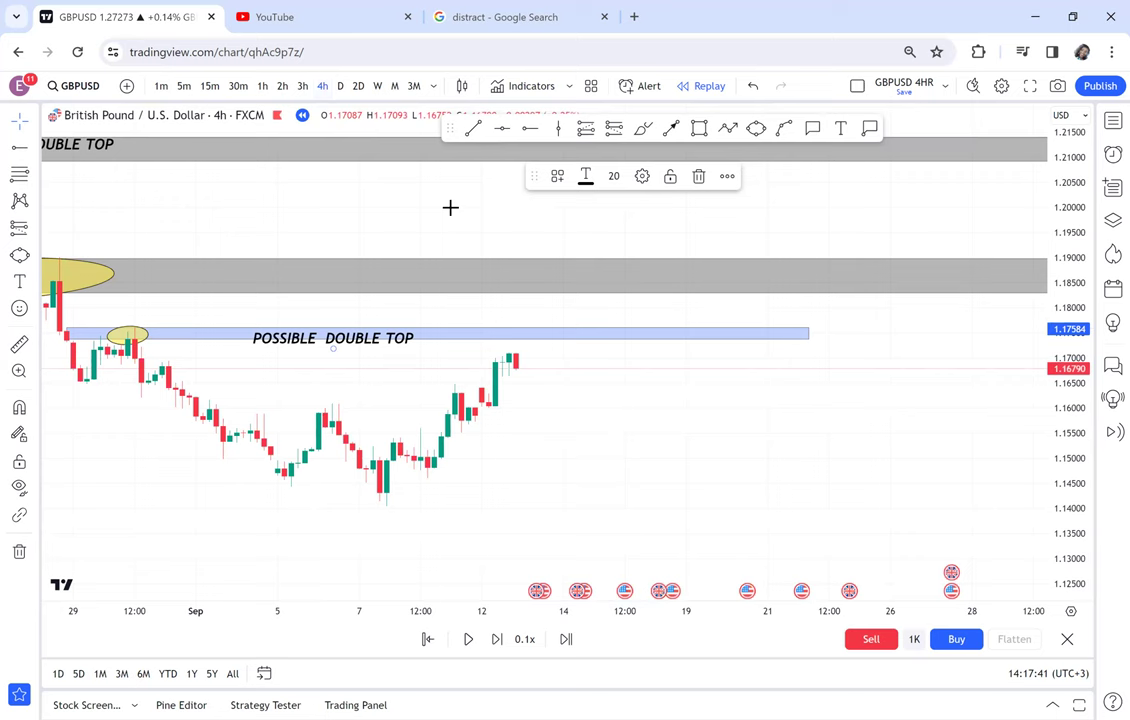
scroll(620, 451, "down", 5)
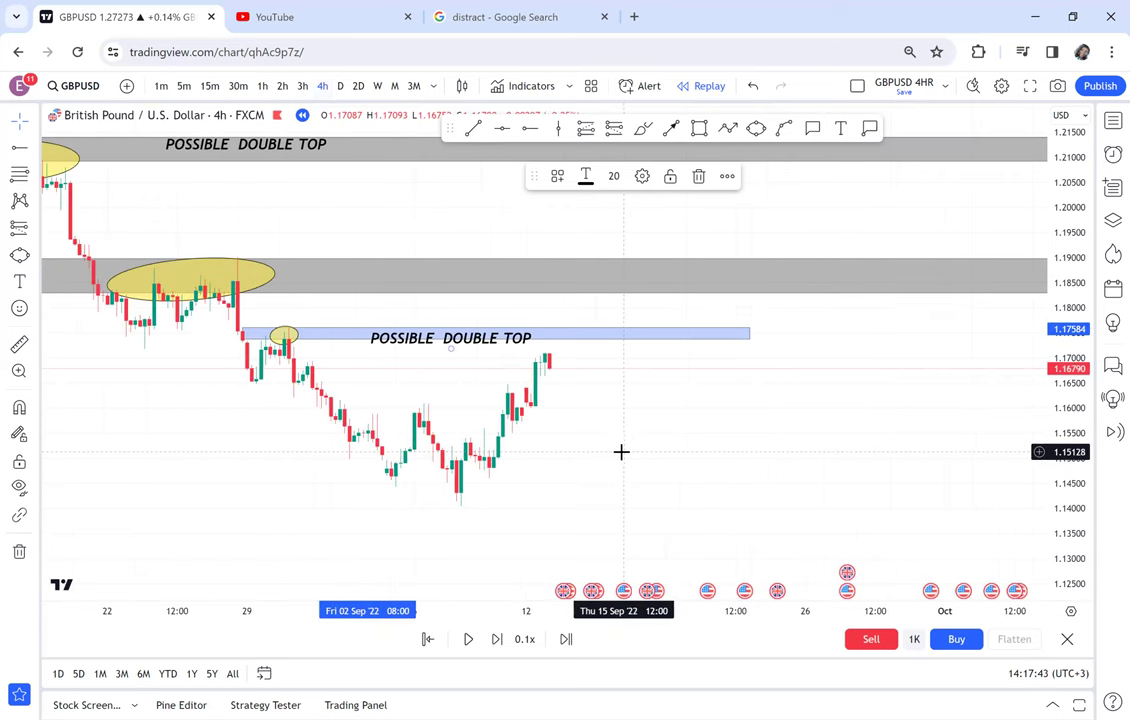
left_click_drag(1064, 455, 1029, 355)
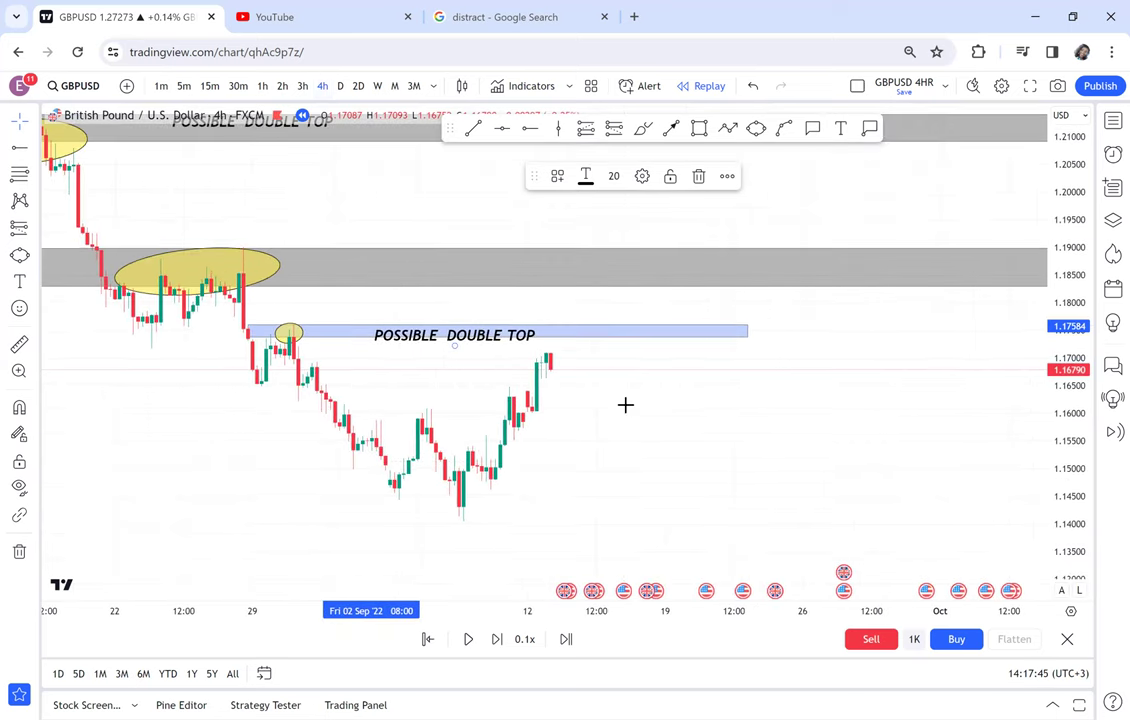
left_click_drag(504, 326, 471, 325)
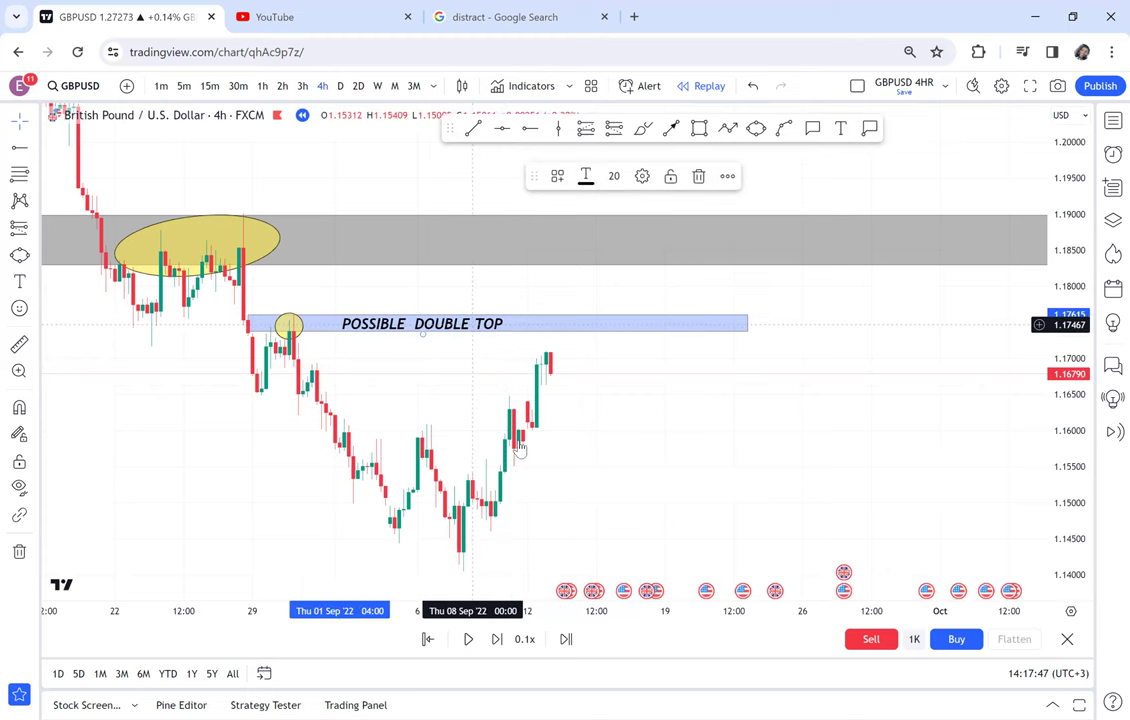
- Advance the bar replay candle by candle to the 13 September 2022 08:00 candle
left_click(495, 643)
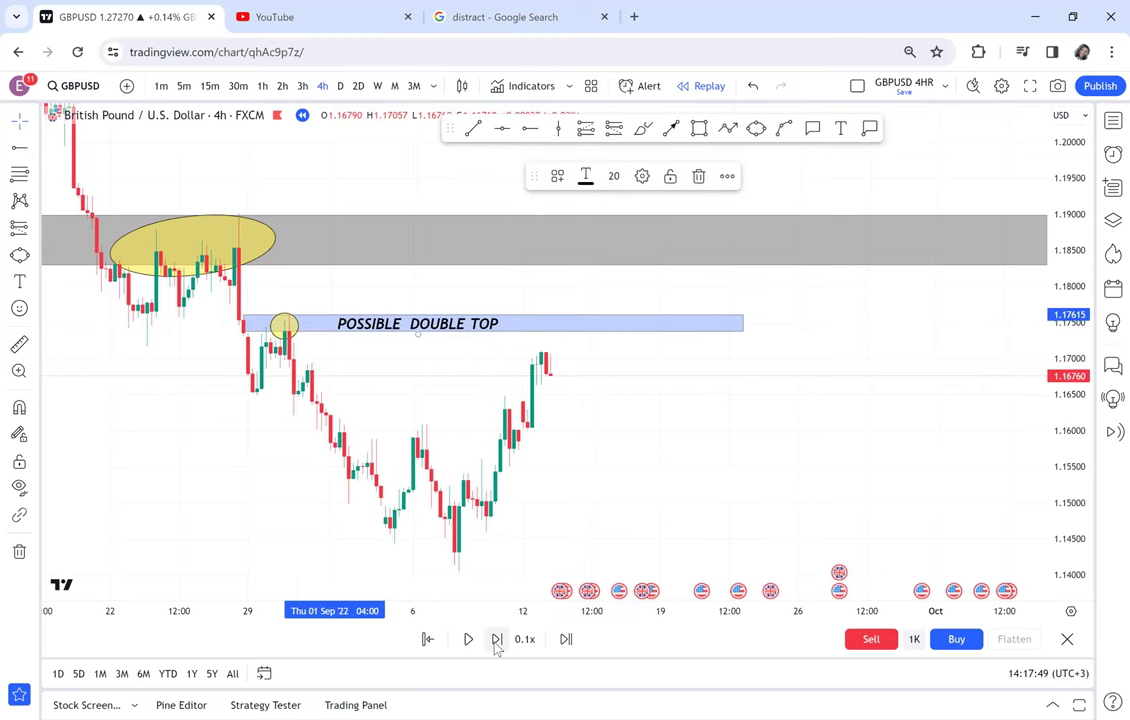
left_click(497, 643)
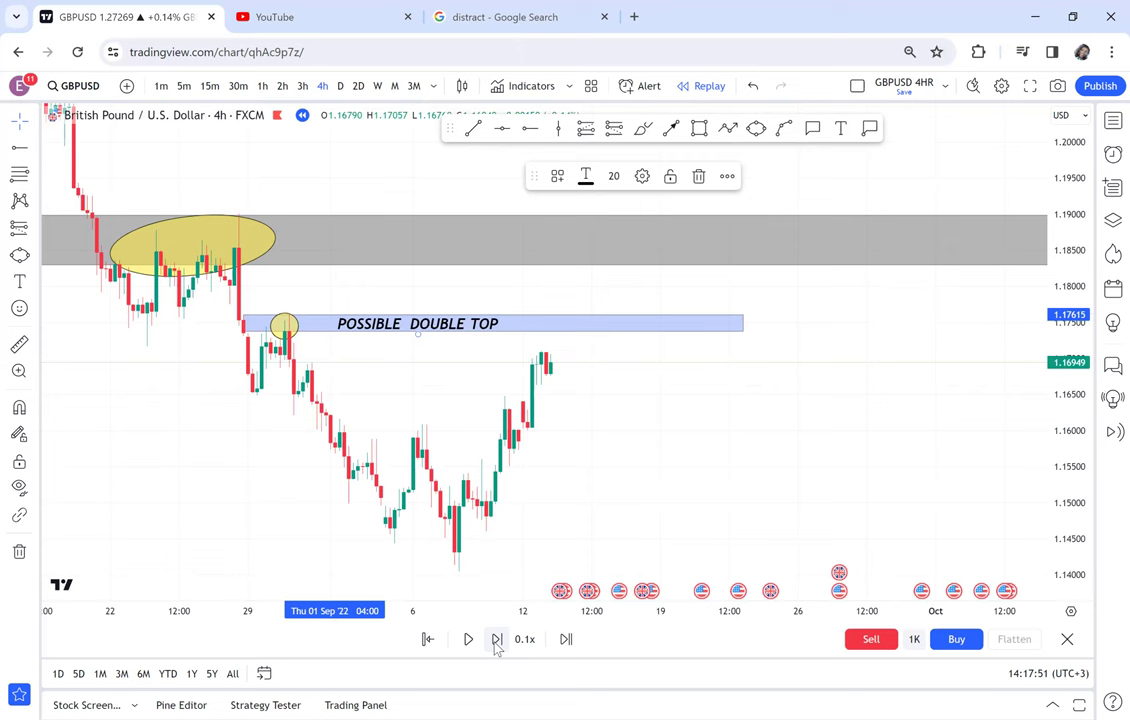
left_click(497, 643)
left_click(497, 643)
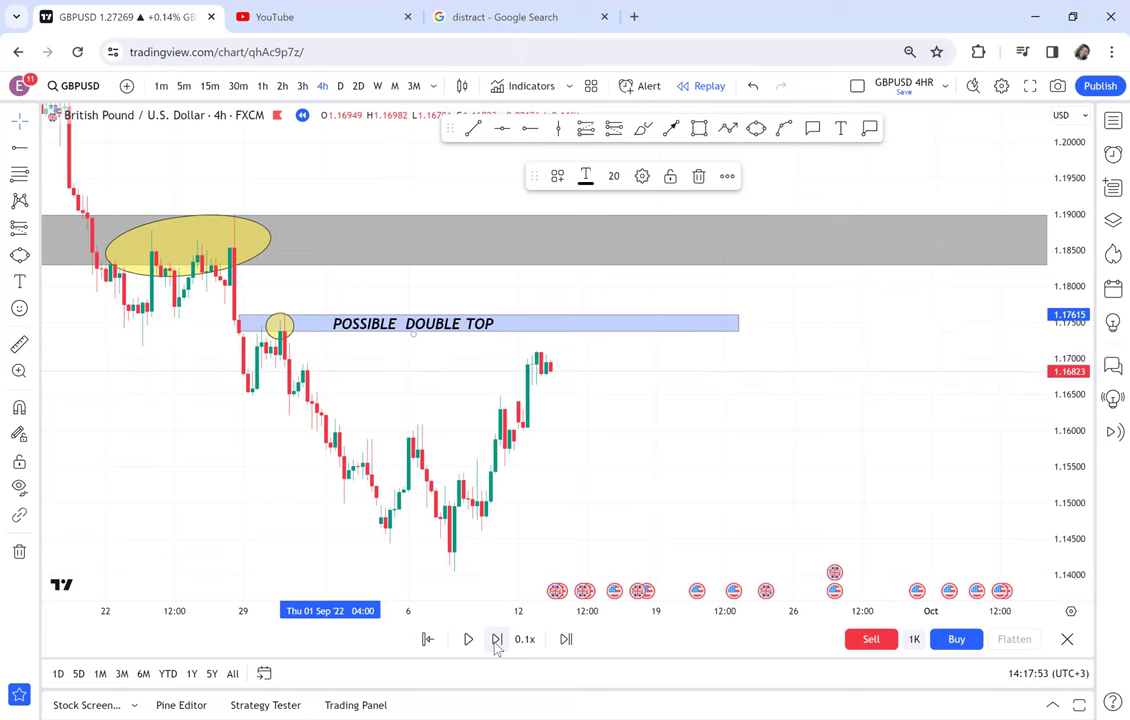
left_click(497, 643)
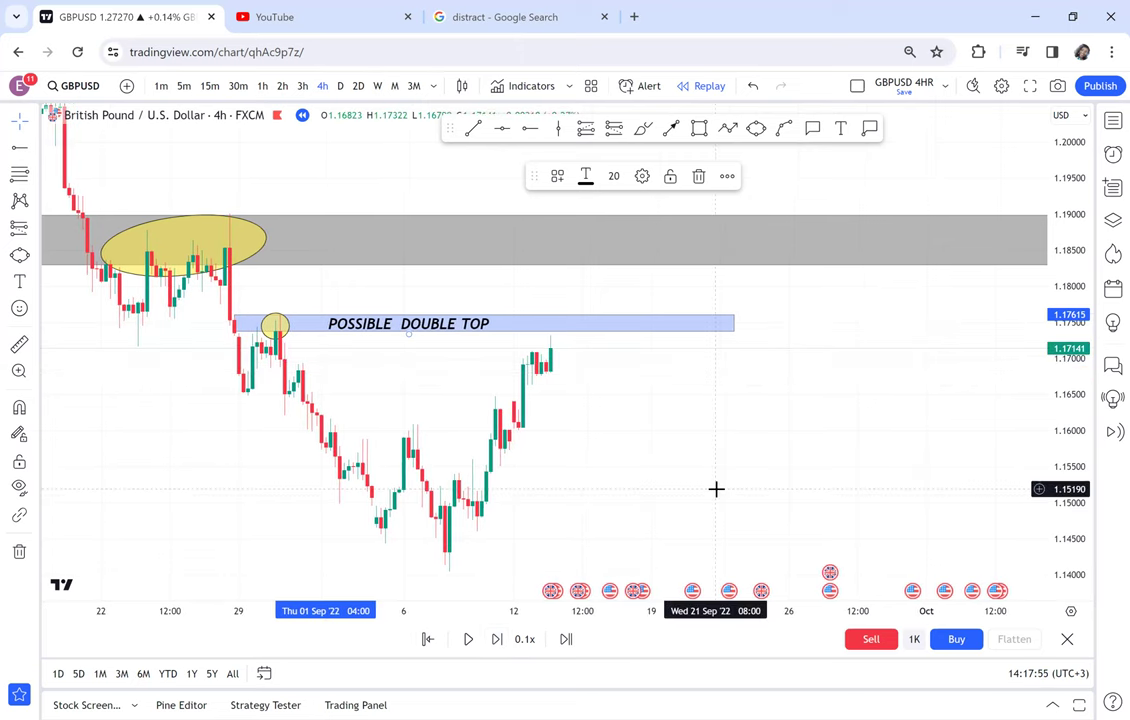
- Resize the blue zone so its lower edge is at 1.17367 and it ends at 22 September 2022 20:00
scroll(716, 487, "down", 3)
left_click_drag(1064, 444, 1028, 254)
left_click_drag(733, 312, 750, 313)
left_click_drag(752, 313, 755, 314)
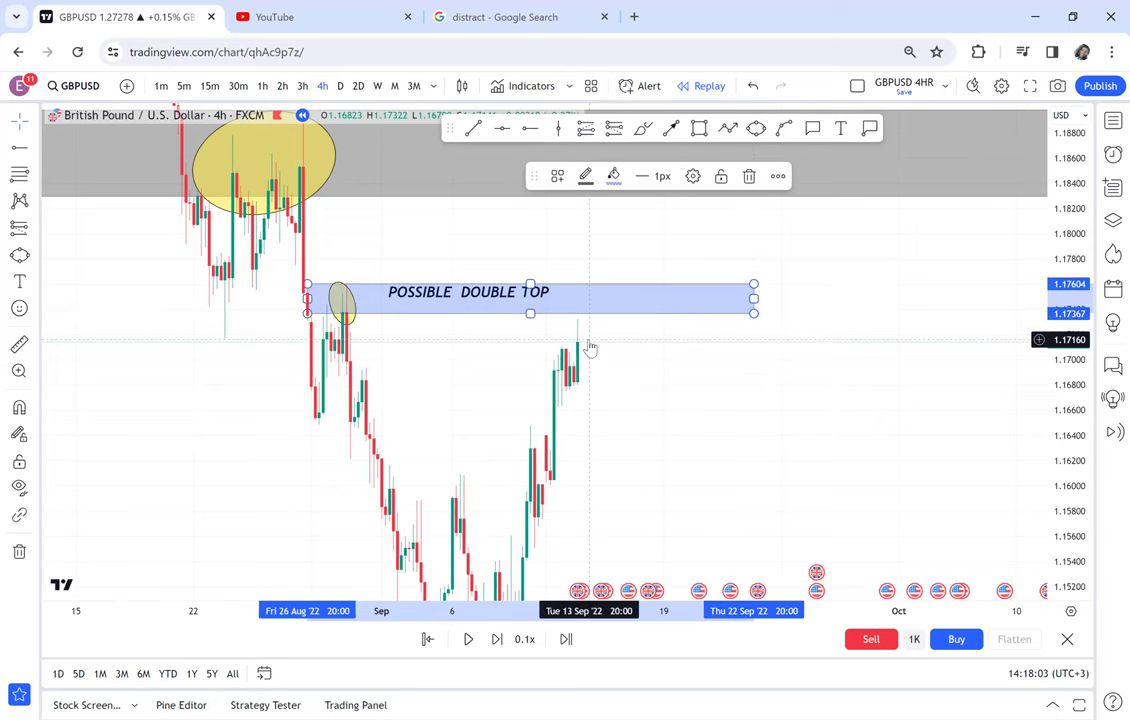
- Advance the bar replay by one candle to 13 September 2022 12:00
scroll(590, 347, "up", 1)
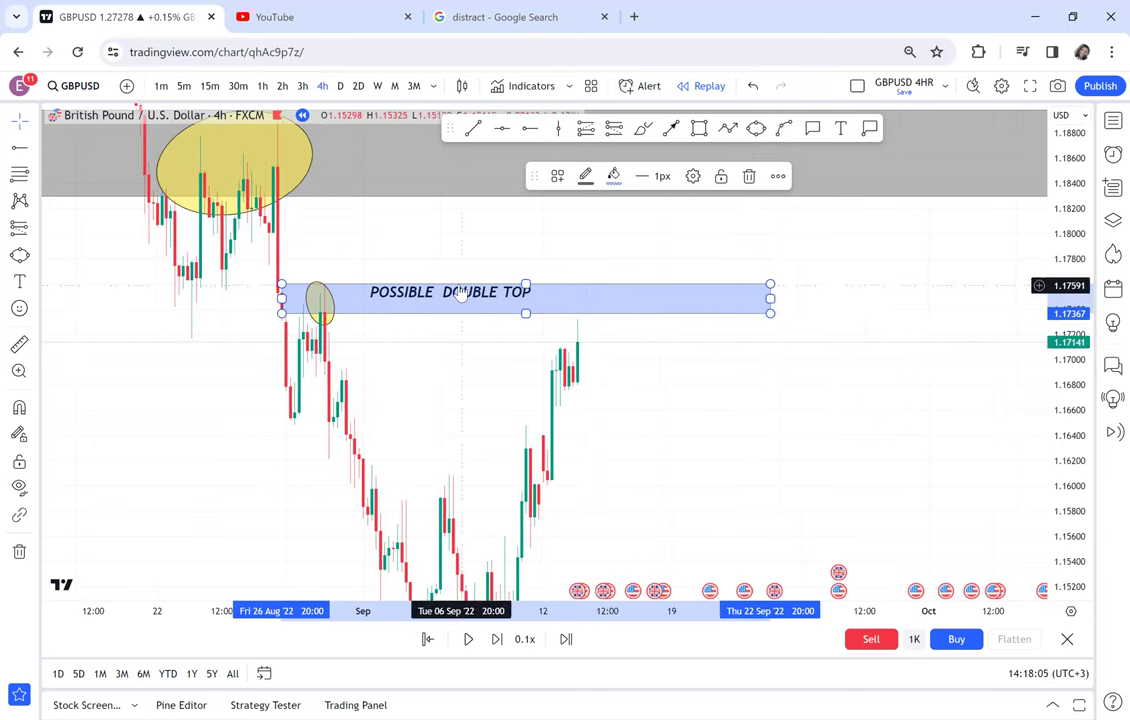
left_click(499, 642)
scroll(704, 338, "up", 2)
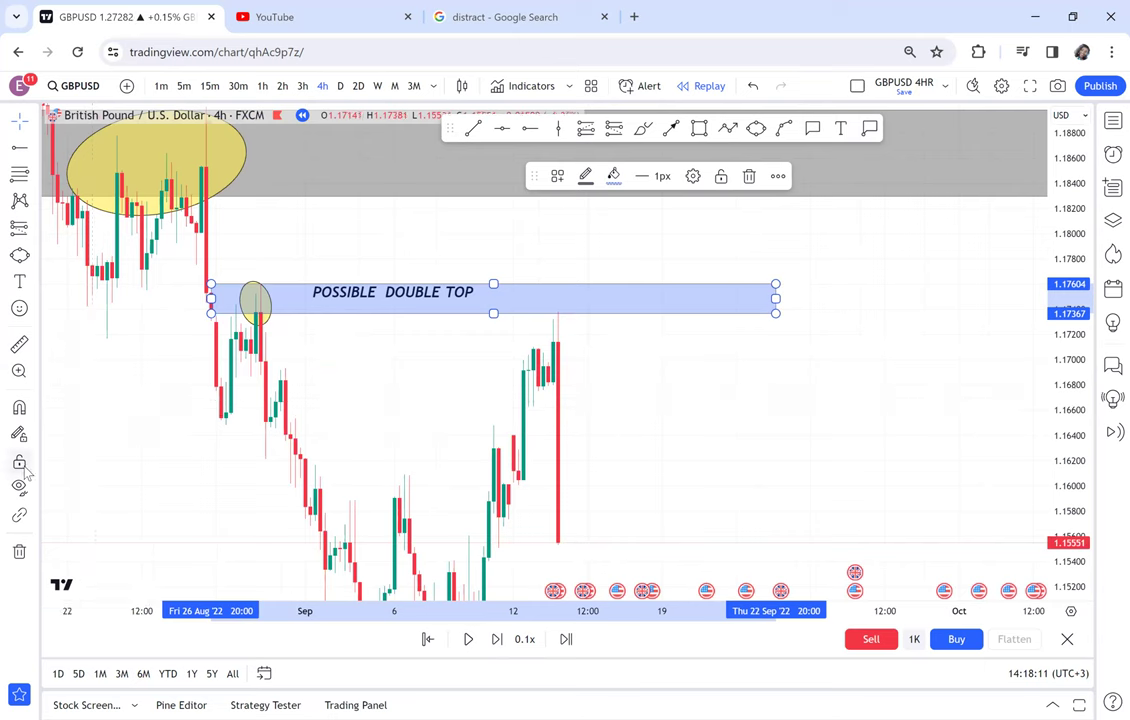
- Zoom in to examine where the 13 September 12:00 candle's upper wick meets the blue zone, and zoom back out
left_click(19, 372)
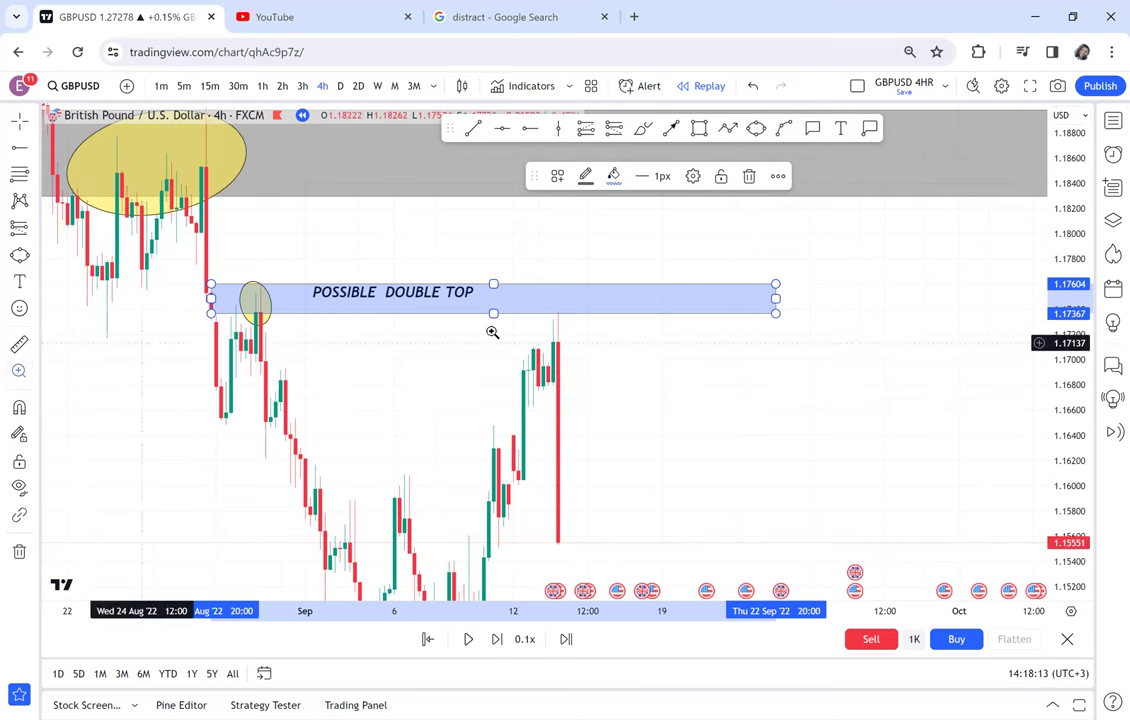
left_click_drag(531, 299, 562, 360)
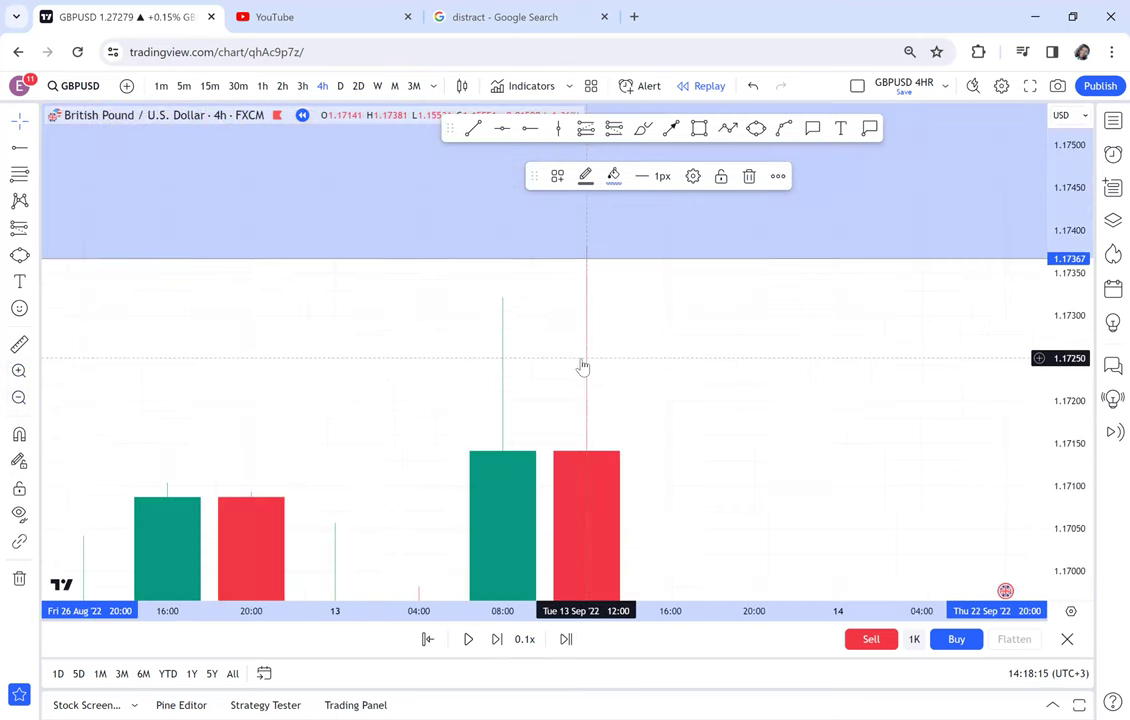
left_click(711, 330)
left_click_drag(711, 330, 723, 442)
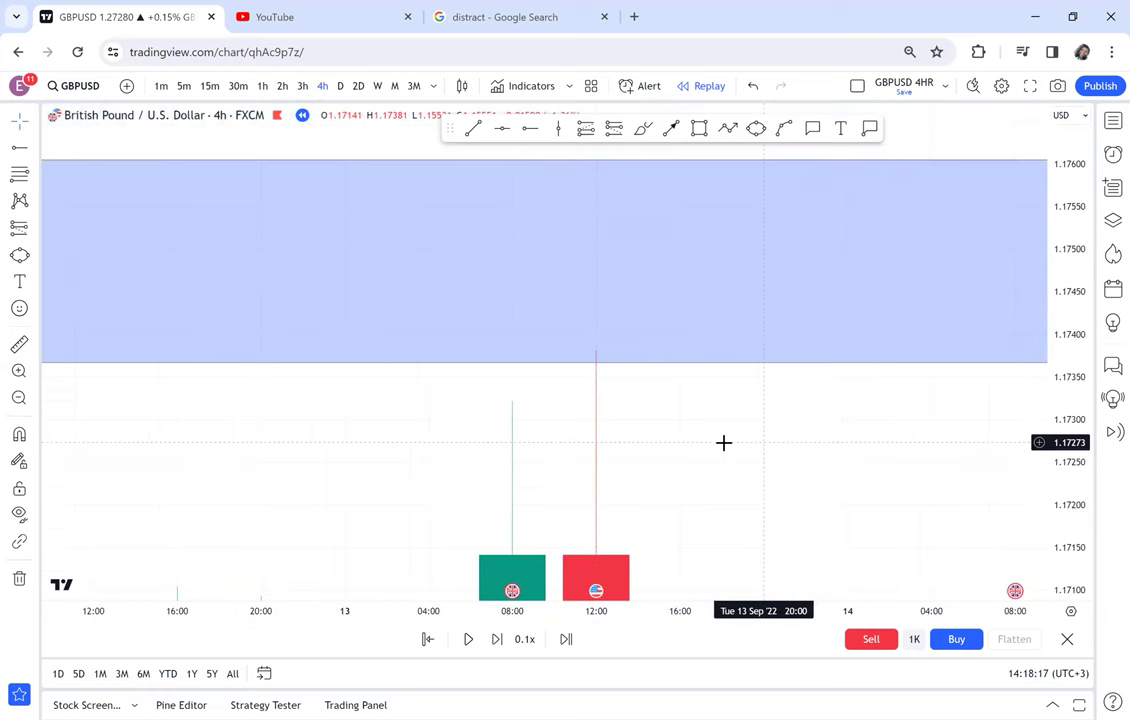
left_click_drag(1052, 298, 1052, 264)
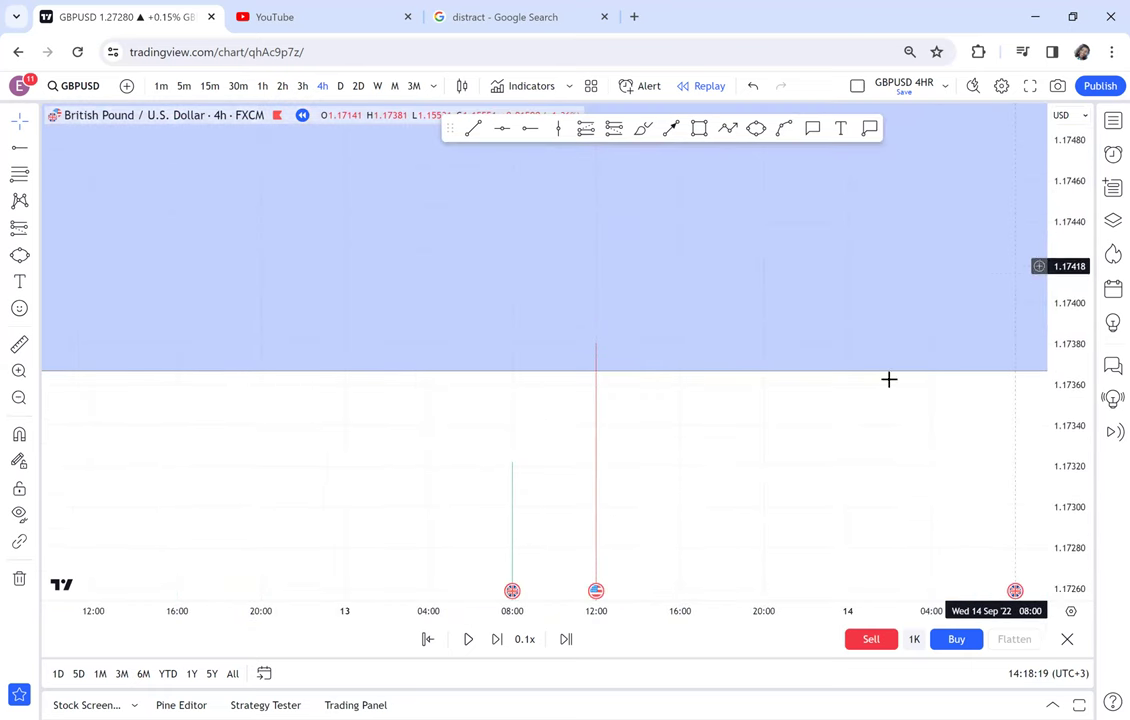
double_click(1076, 395)
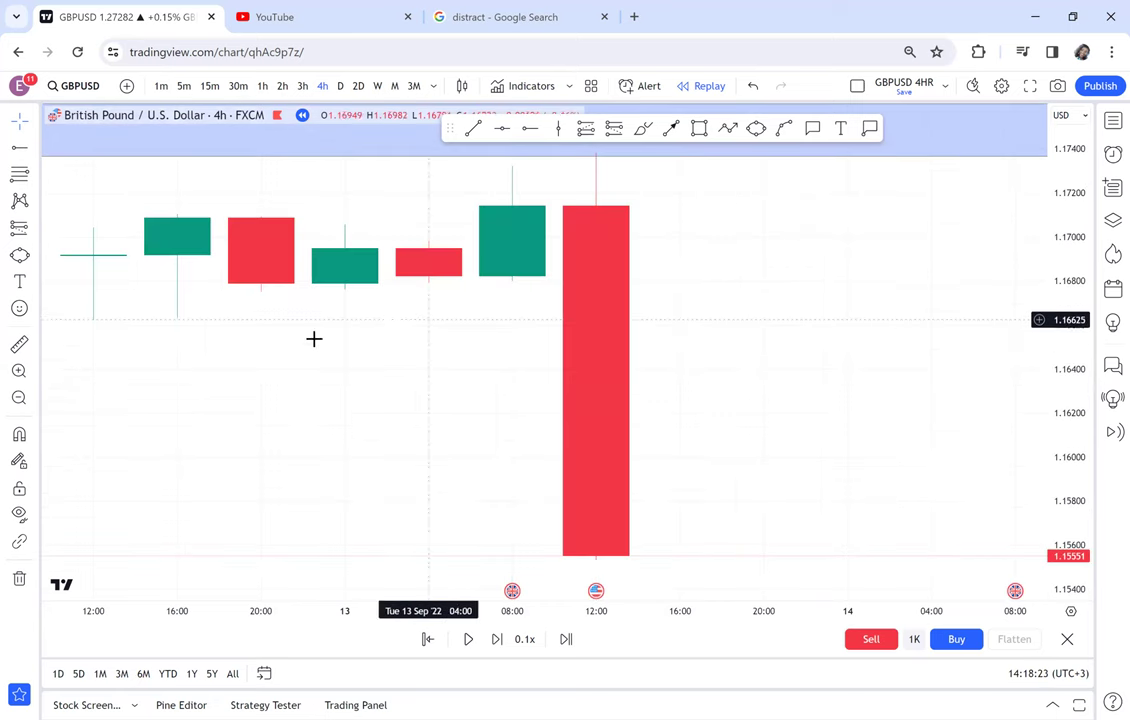
left_click(19, 399)
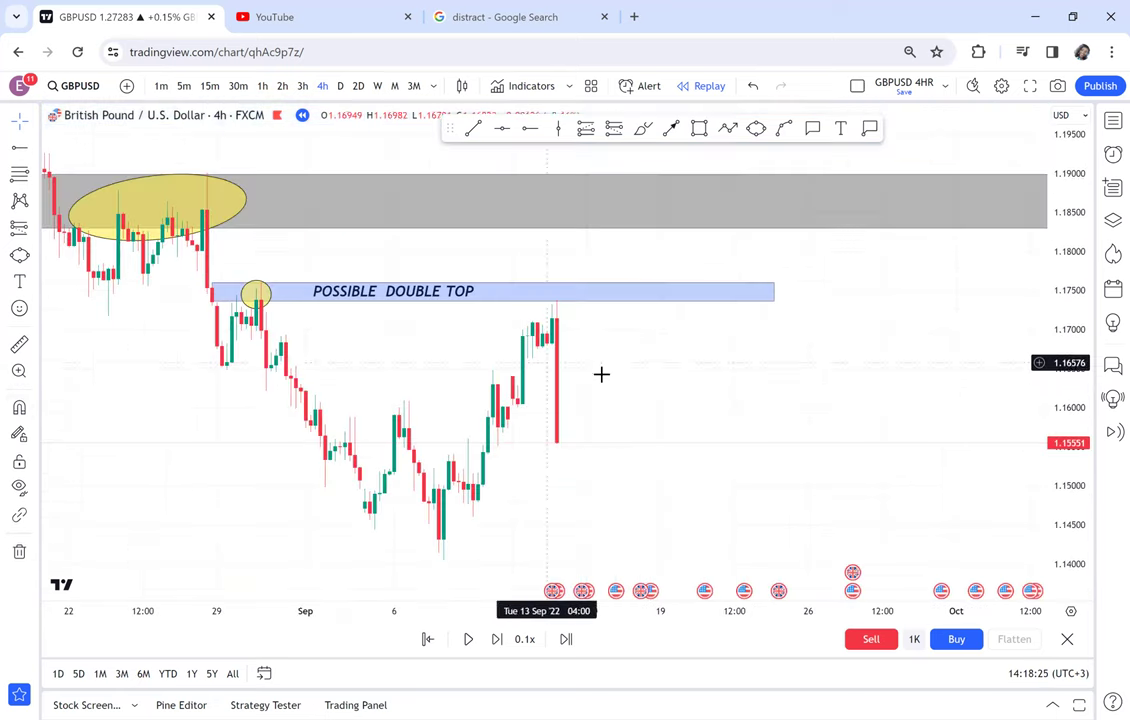
- Shift the POSSIBLE DOUBLE TOP label in the blue zone slightly earlier, to 1 September 2022 00:00
scroll(601, 374, "down", 1)
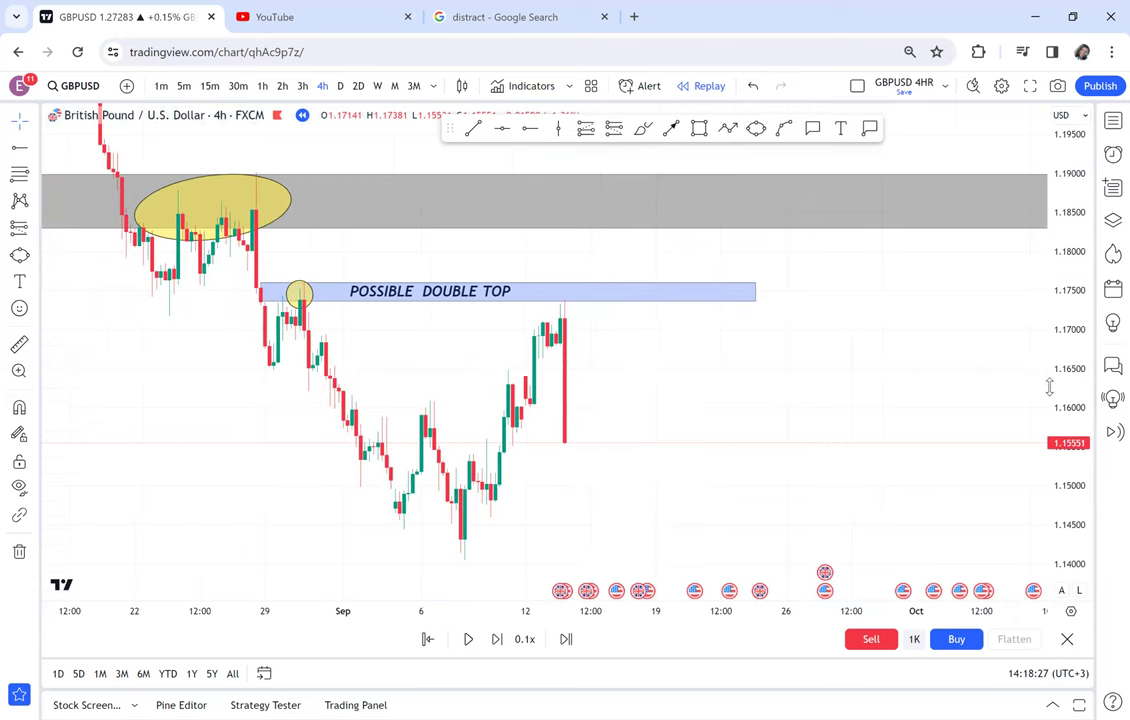
left_click_drag(1055, 322, 1055, 245)
mouse_move(451, 276)
left_mouse_down()
mouse_move(463, 285)
mouse_move(445, 280)
left_mouse_up()
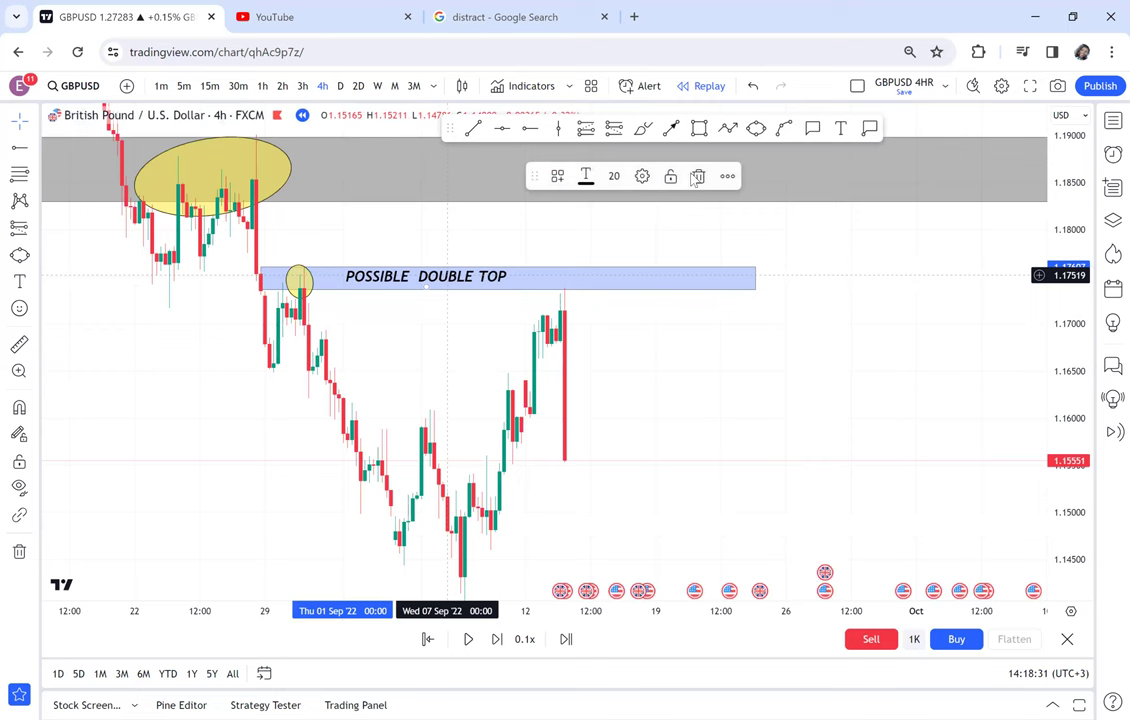
- Draw a small ellipse around the 13 September 2022 wick at the blue zone's lower edge, near 1.1734
left_click(757, 134)
left_click(547, 291)
left_click(585, 282)
left_click(590, 289)
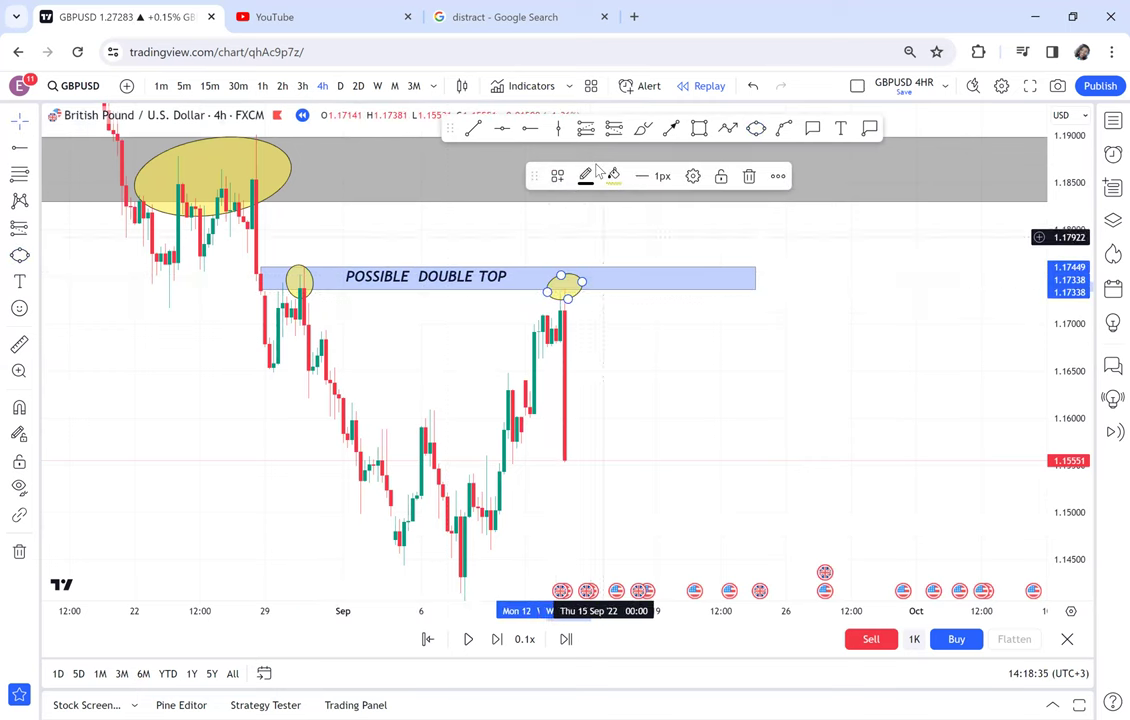
- Draw a horizontal ray at 1.16778 from 9 September 2022 12:00 and label it with a callout reading "csb"
left_click(585, 255)
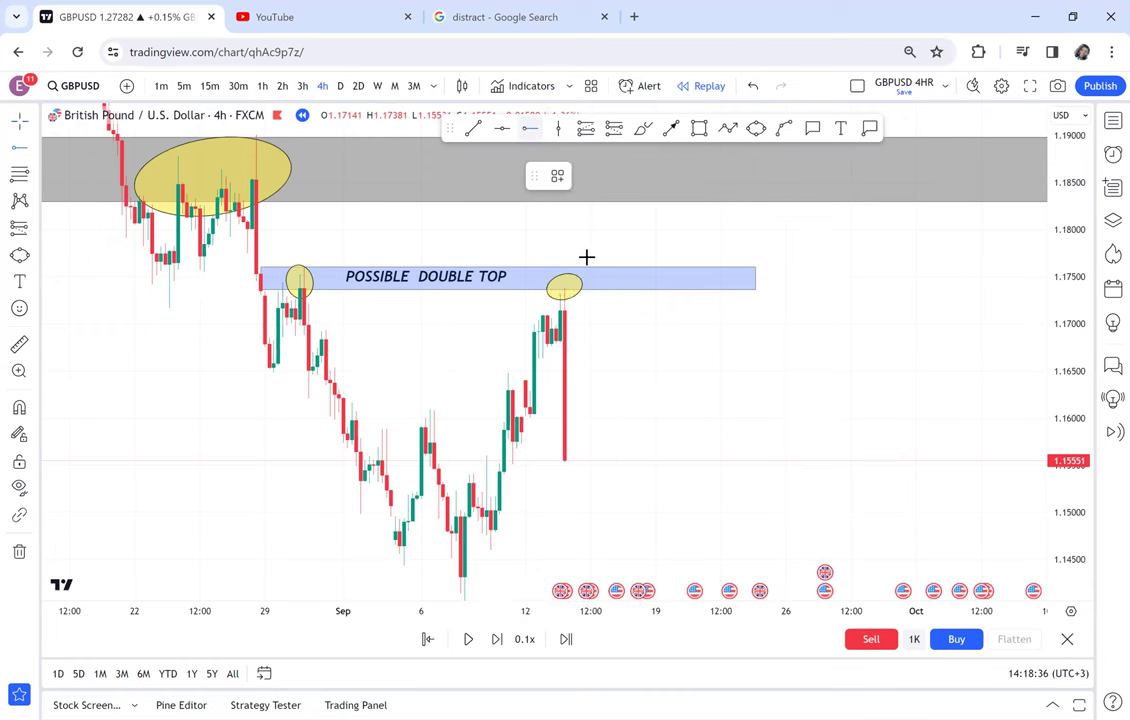
left_click(513, 345)
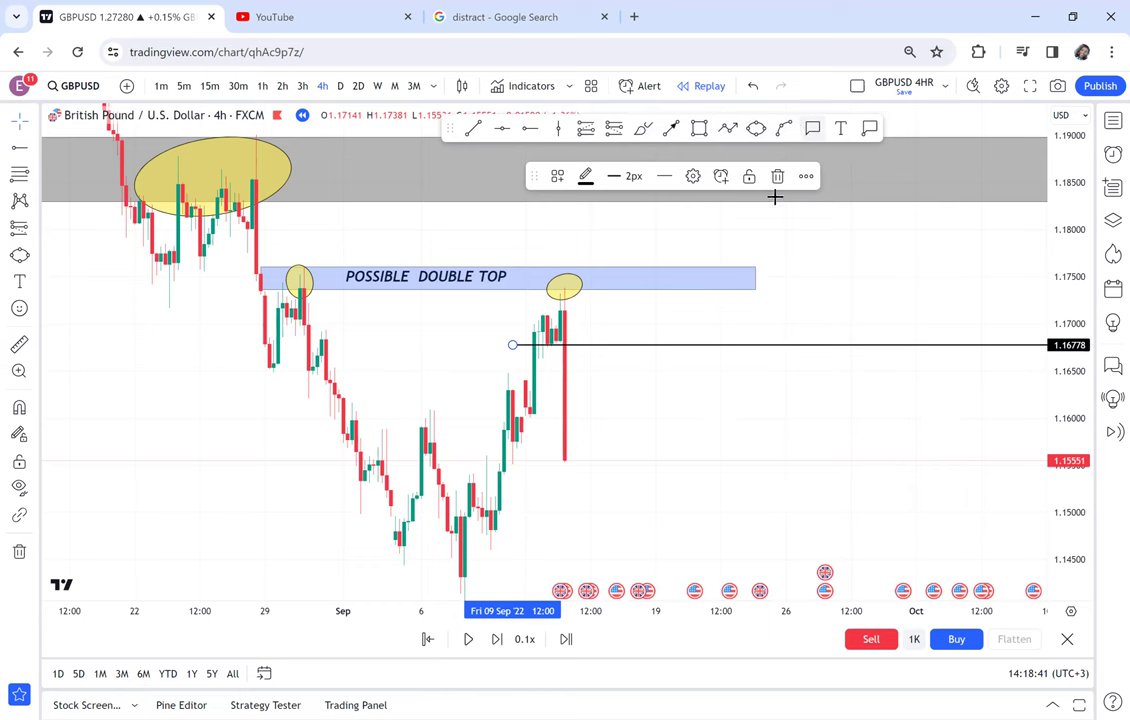
left_click(595, 343)
left_click(626, 321)
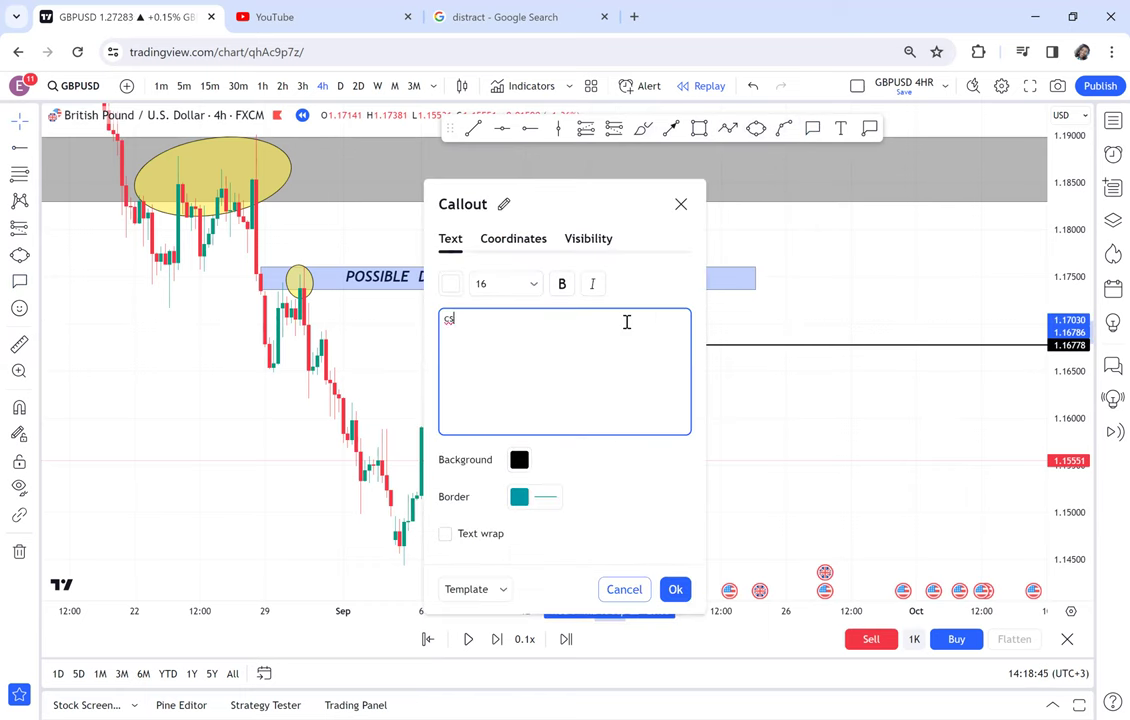
left_click(796, 301)
- Place a red horizontal line at 1.14065 along the lowest low between the two tops as the neckline
left_click_drag(641, 449, 714, 358)
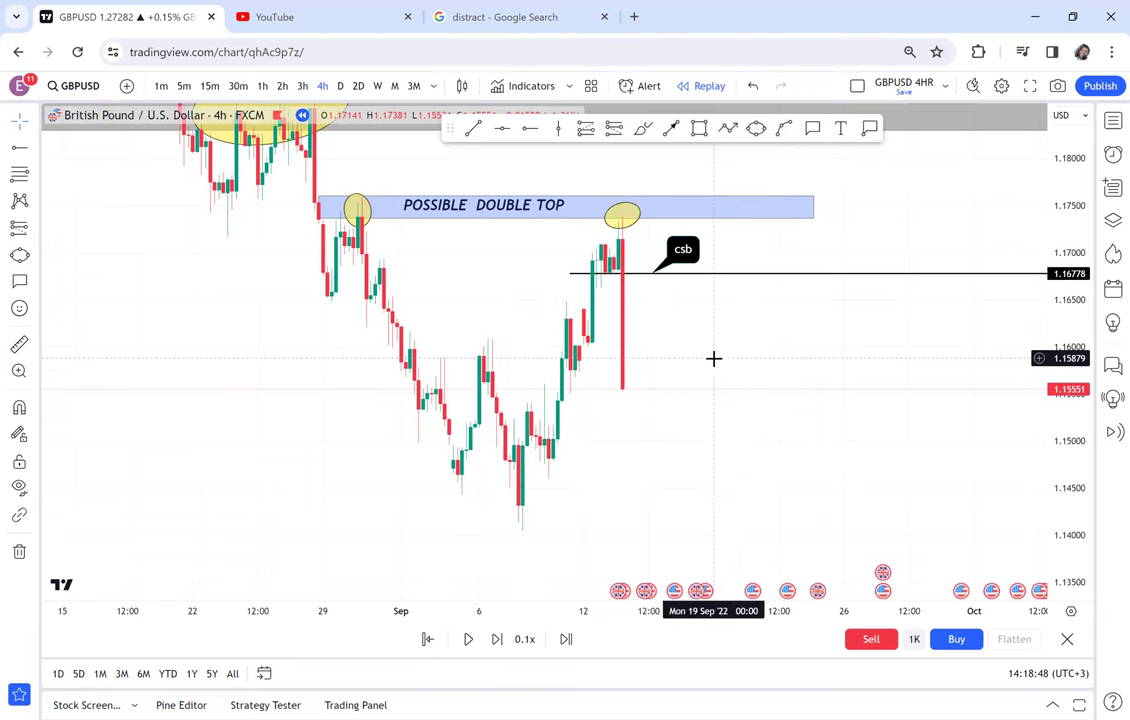
left_click(504, 130)
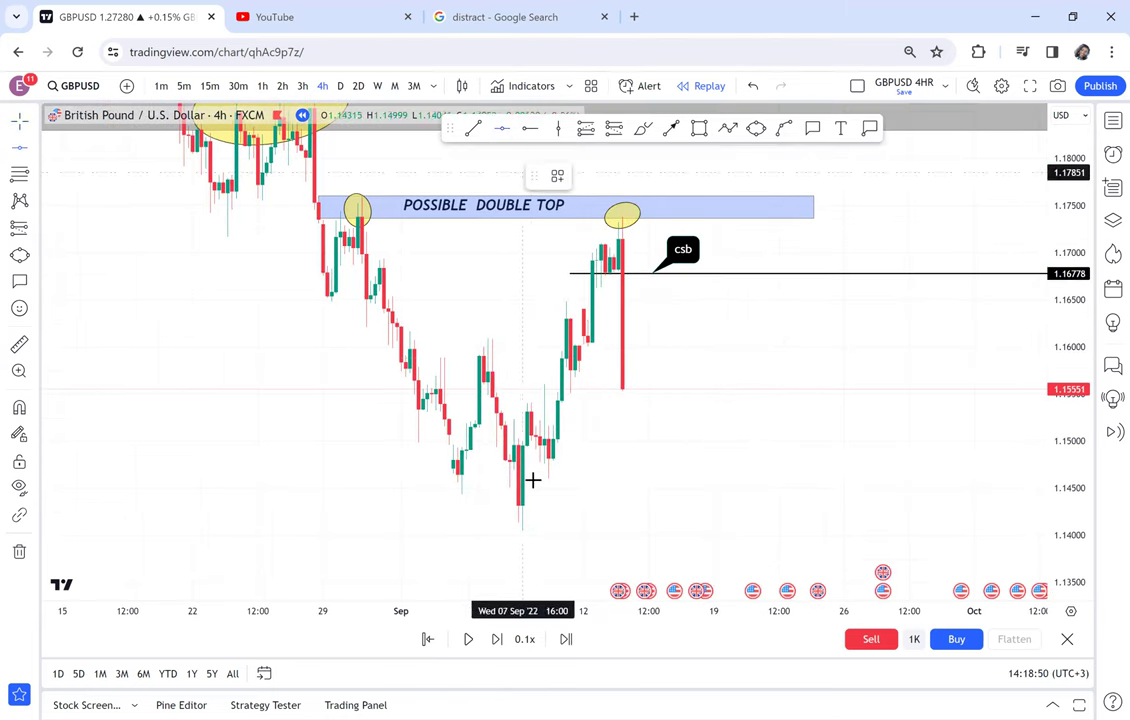
left_click(441, 529)
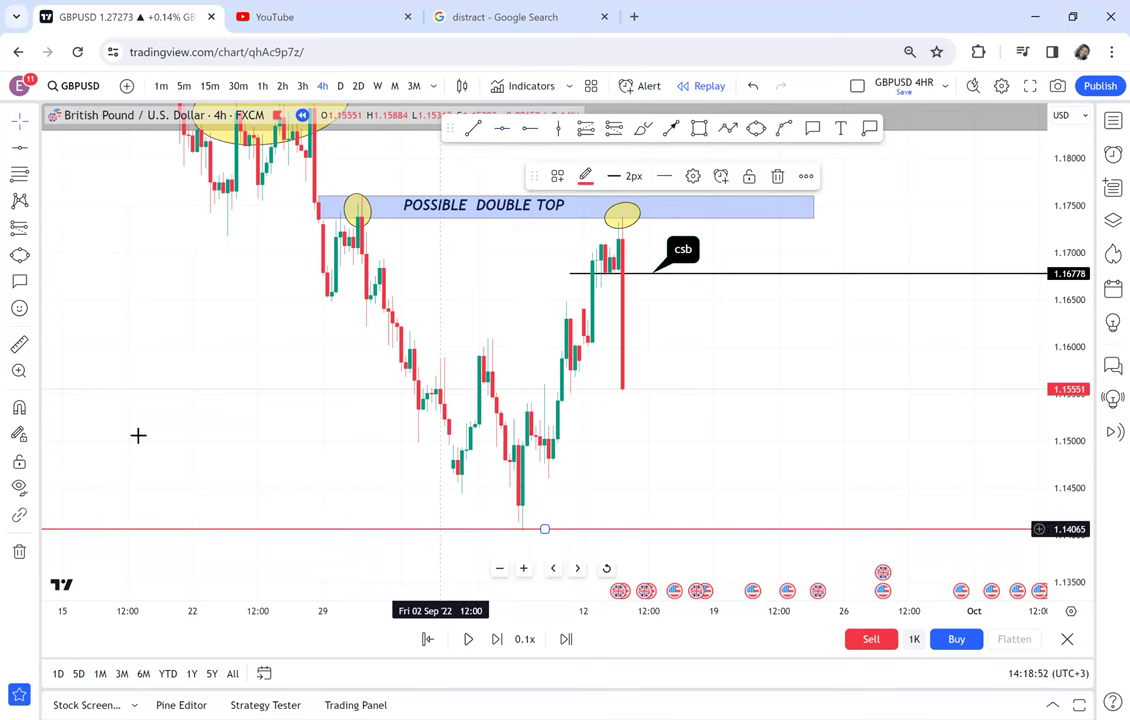
- Measure from the blue zone's upper edge down to the neckline and mark the midpoint with a green horizontal line at 1.15824
left_click(19, 346)
left_click(301, 196)
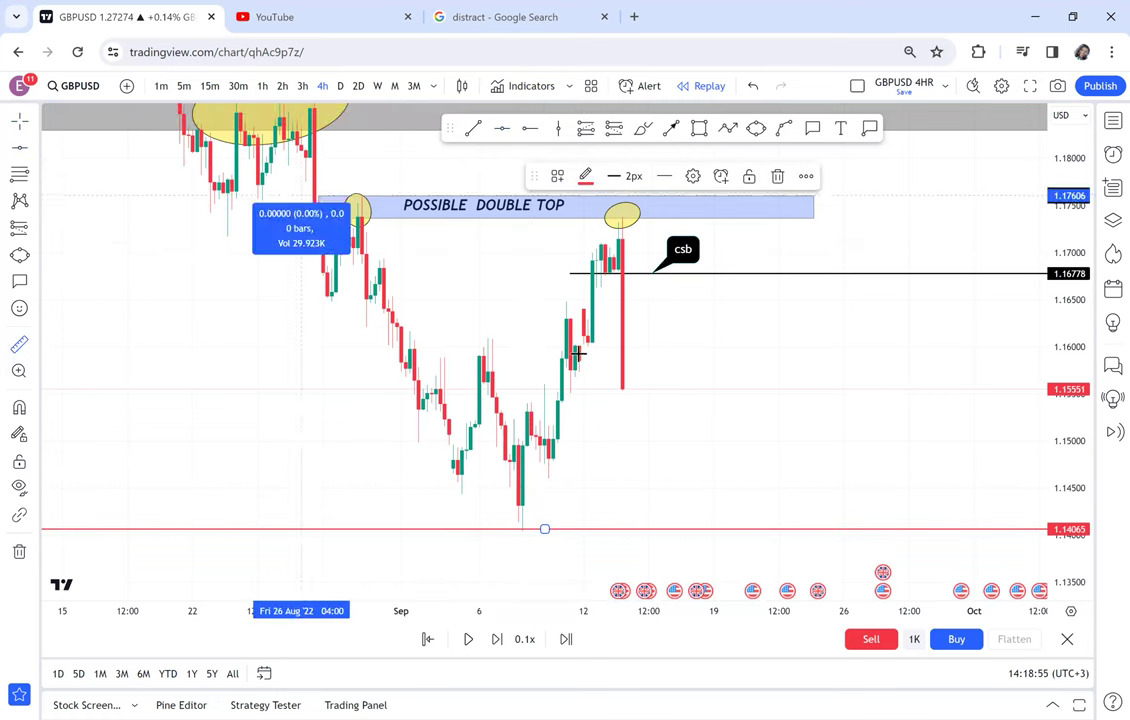
left_click(842, 530)
left_click(503, 129)
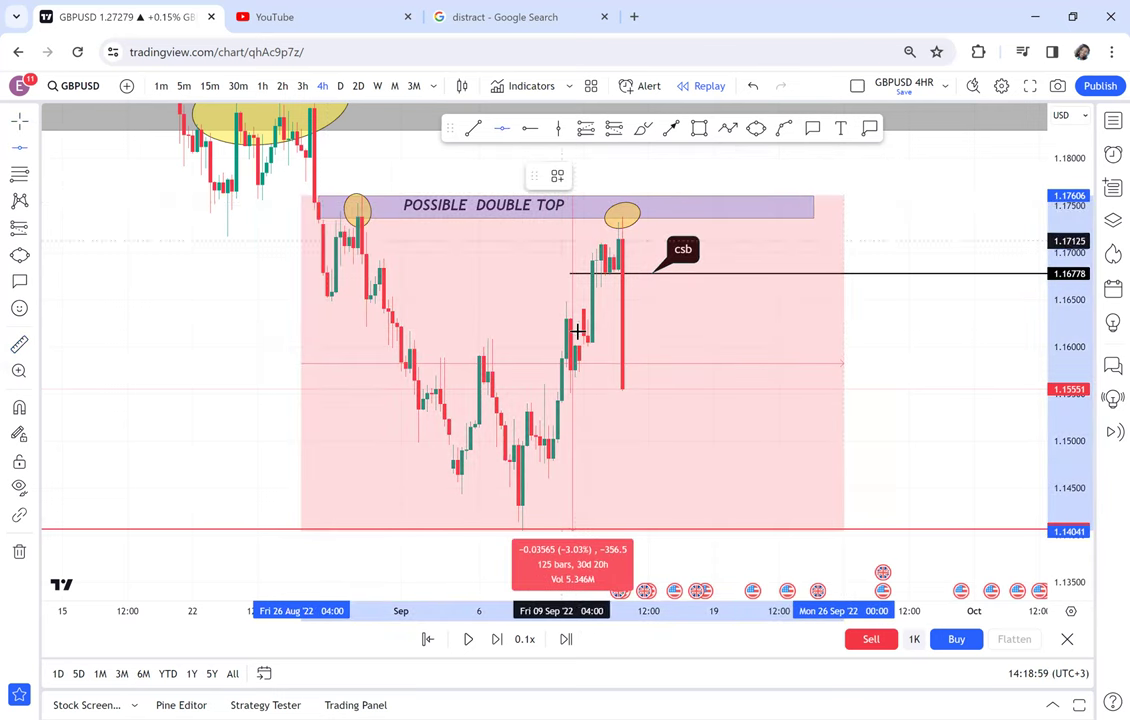
left_click(587, 364)
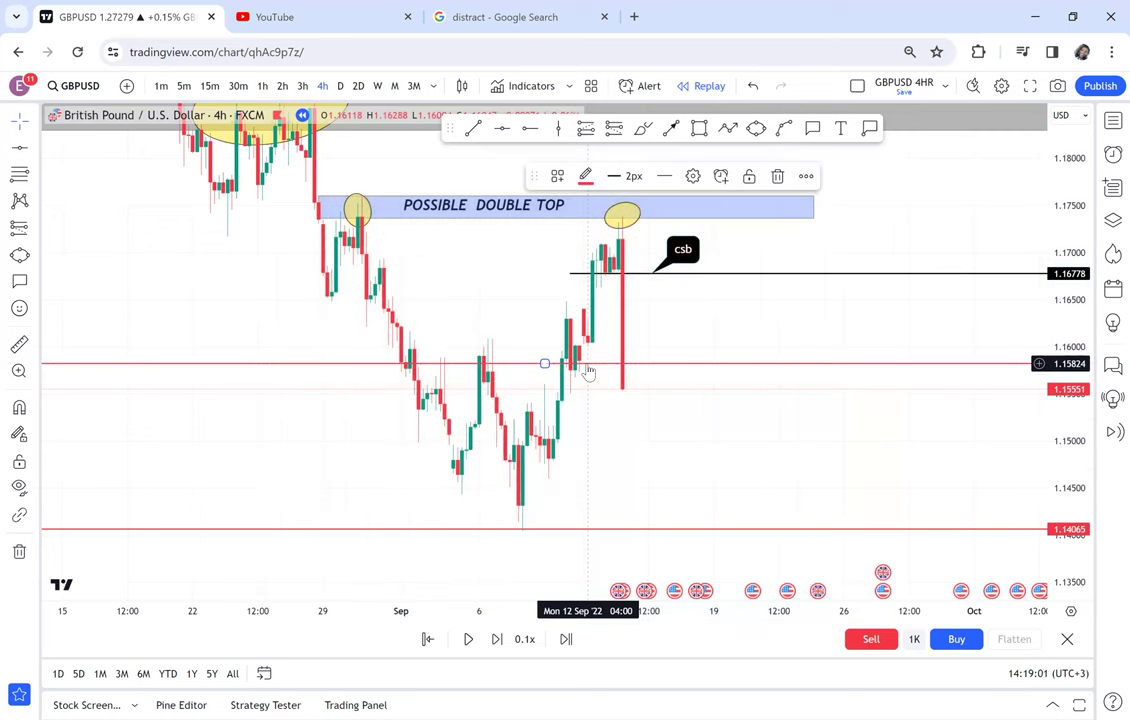
left_click(585, 176)
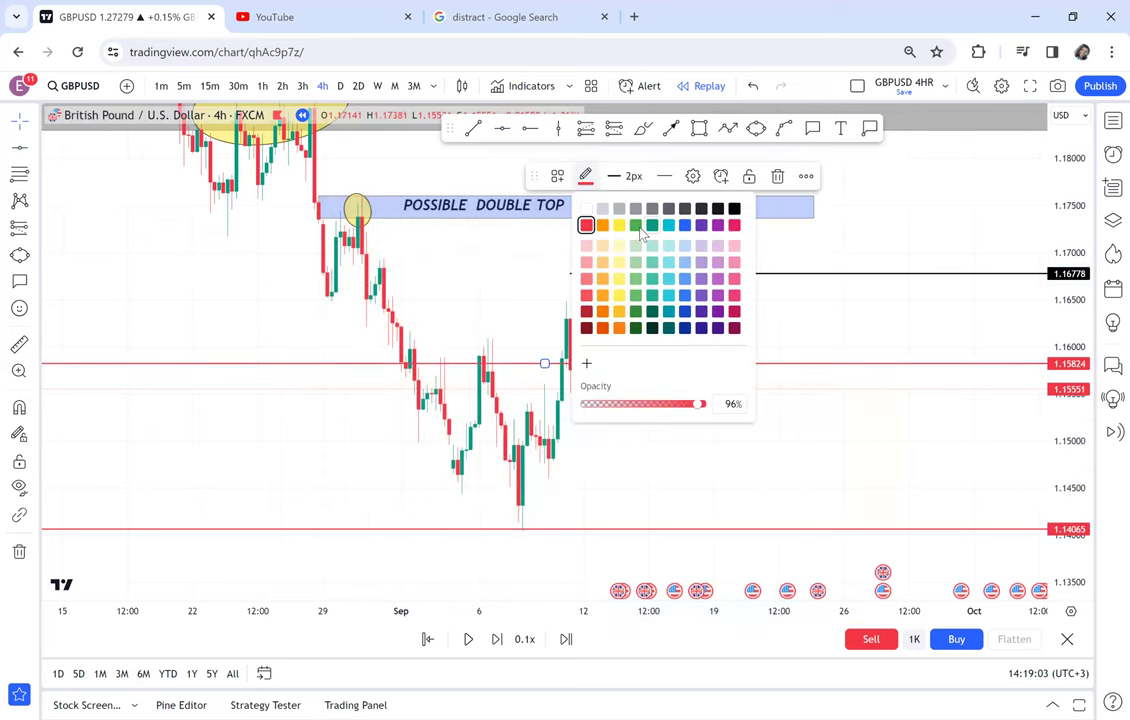
left_click(636, 225)
- Add a short position at the 13 September 2022 12:00 candle with entry 1.15563, stop 1.16860 and target 1.14088 just above the neckline
scroll(699, 421, "up", 1)
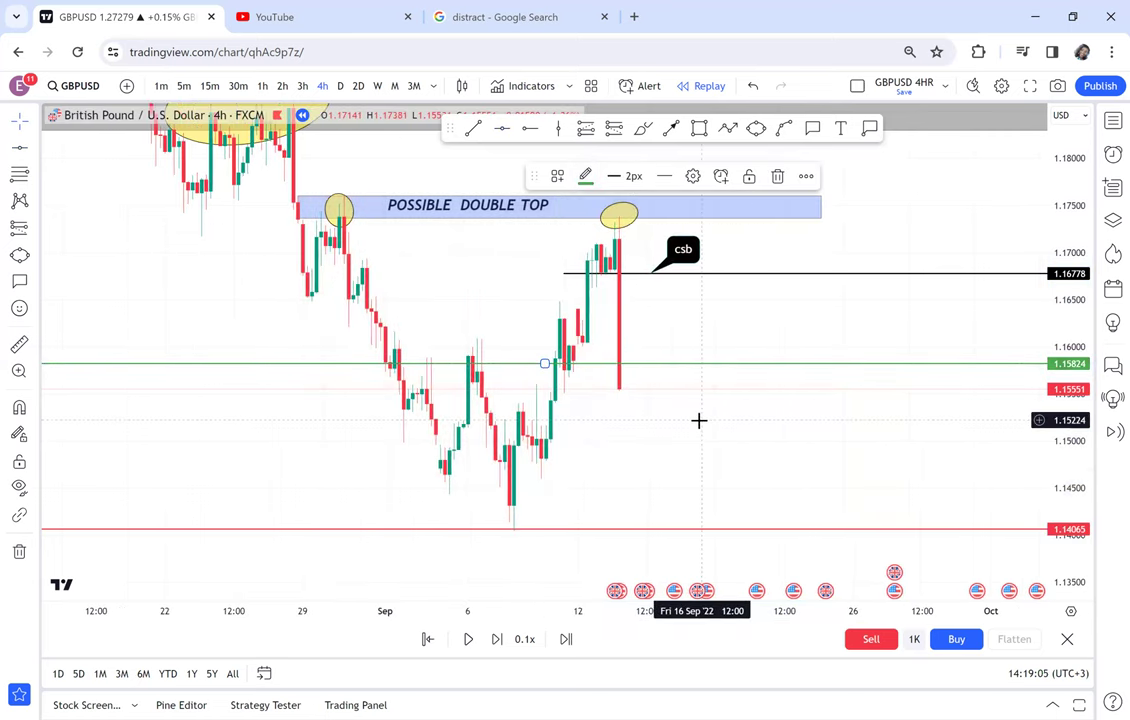
left_click_drag(603, 381, 575, 371)
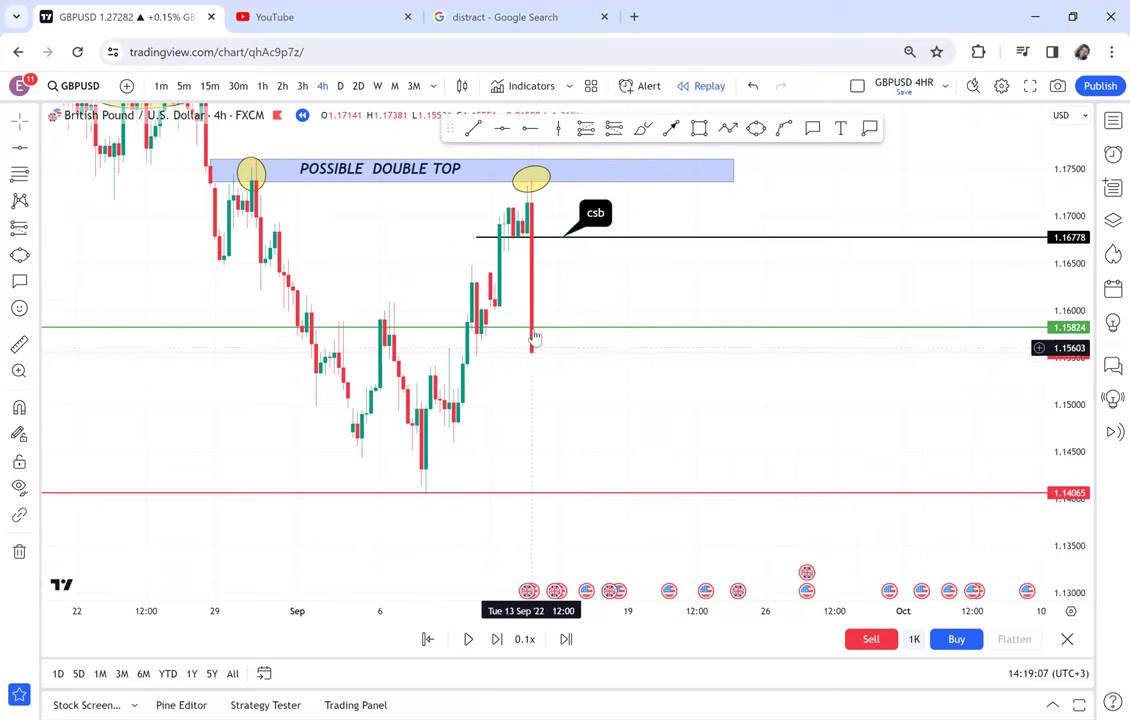
left_click(36, 230)
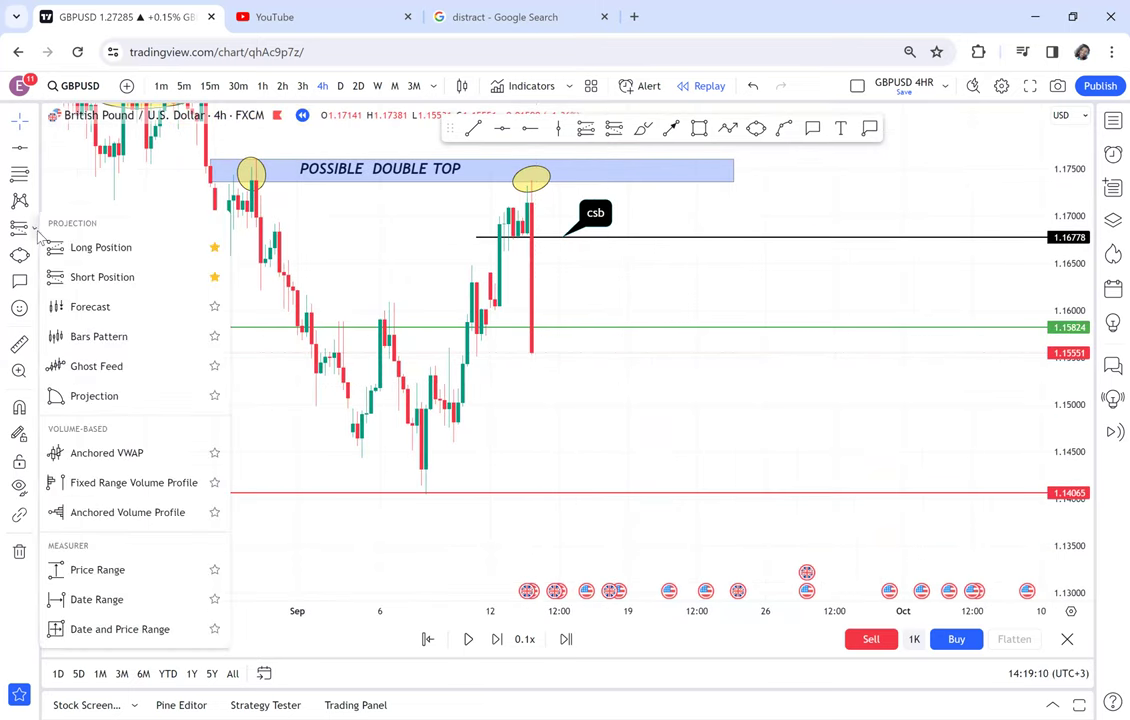
left_click(102, 277)
left_click(531, 351)
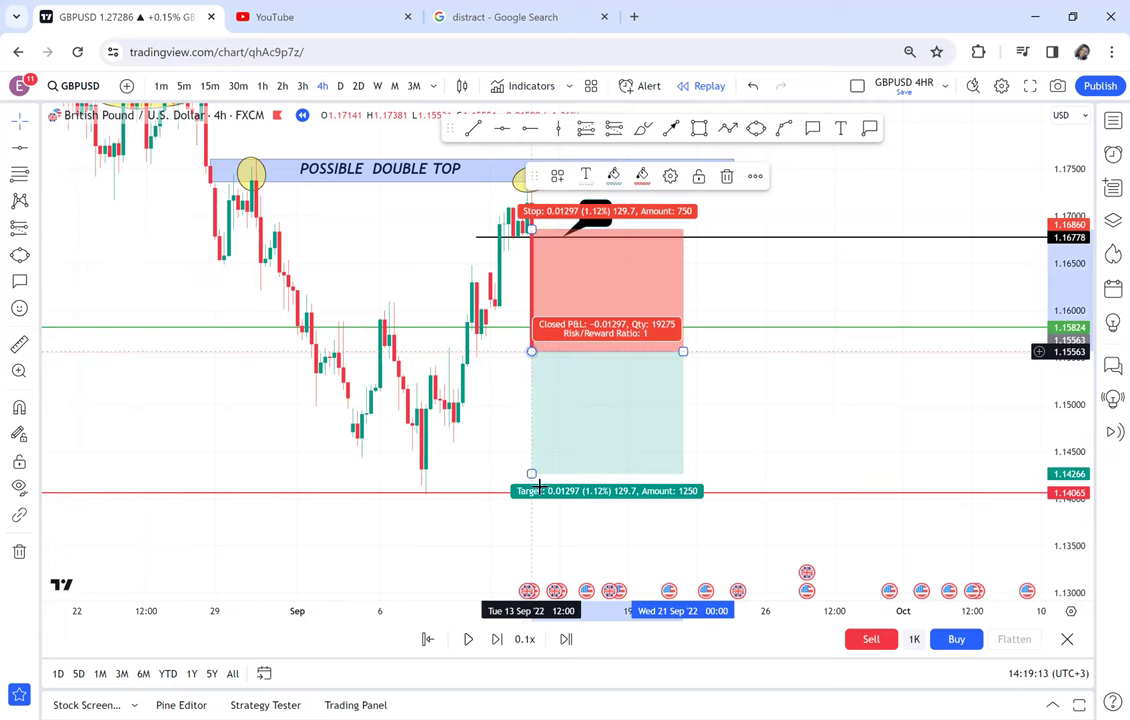
left_click_drag(531, 473, 522, 495)
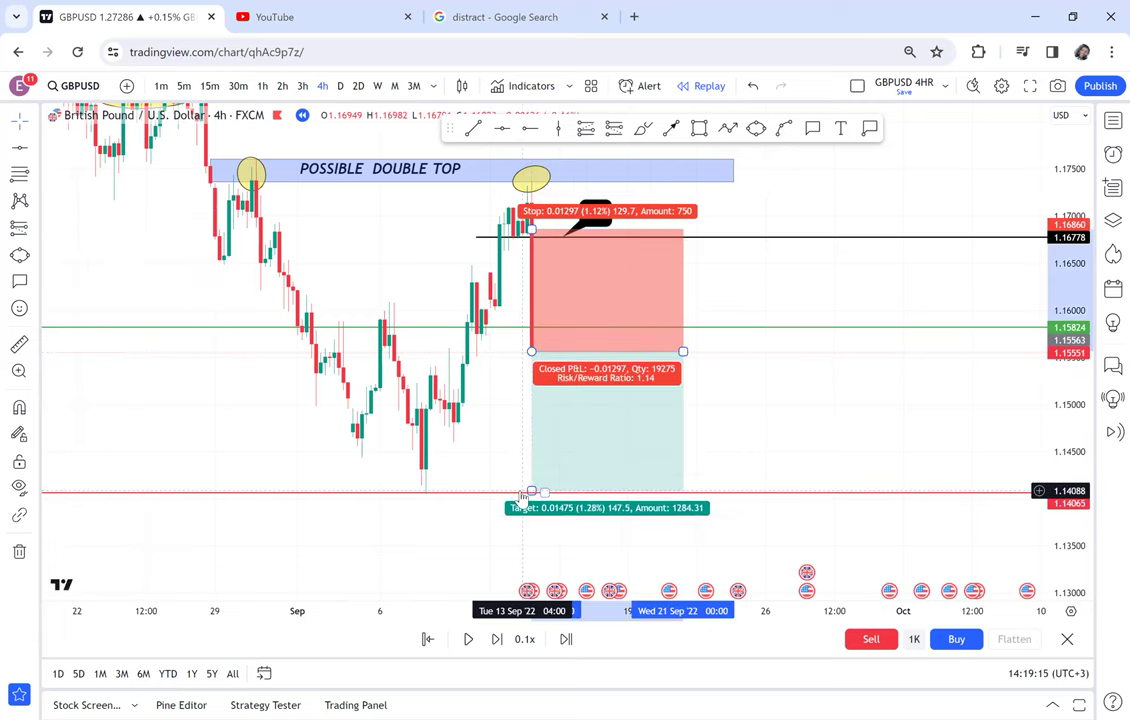
- Advance the bar replay candle by candle until price has passed the short position's target and broken the red neckline
left_click(498, 641)
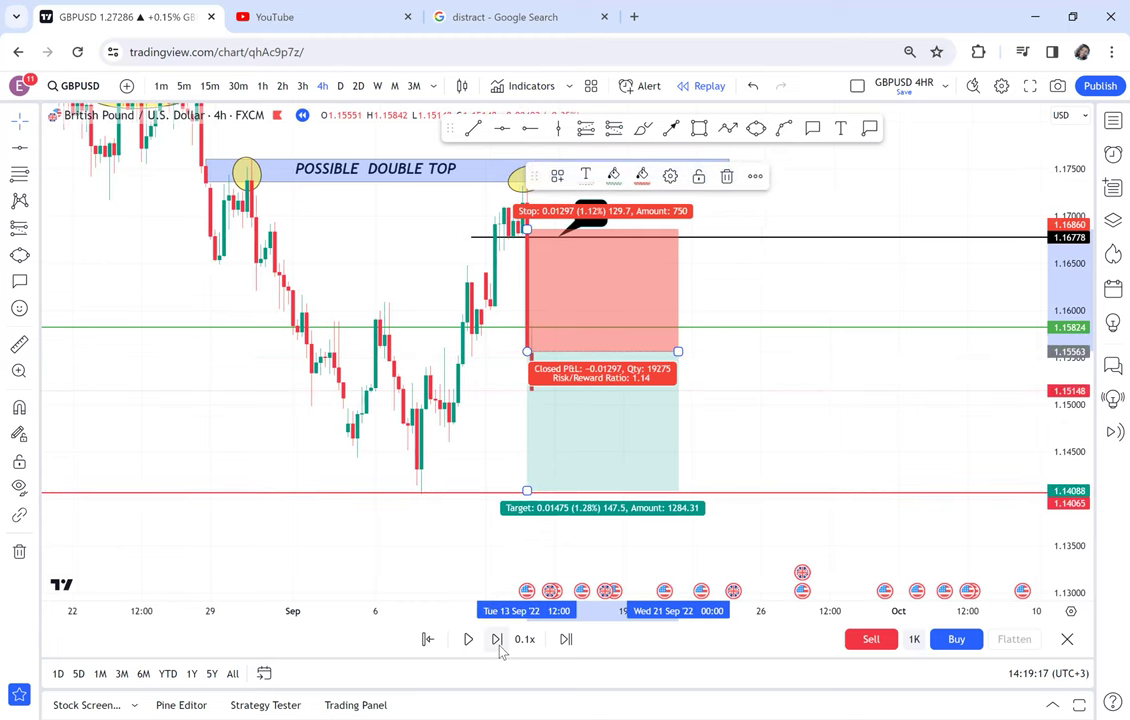
left_click(500, 646)
left_click(501, 646)
left_click(501, 646)
left_click(501, 646)
left_click(501, 646)
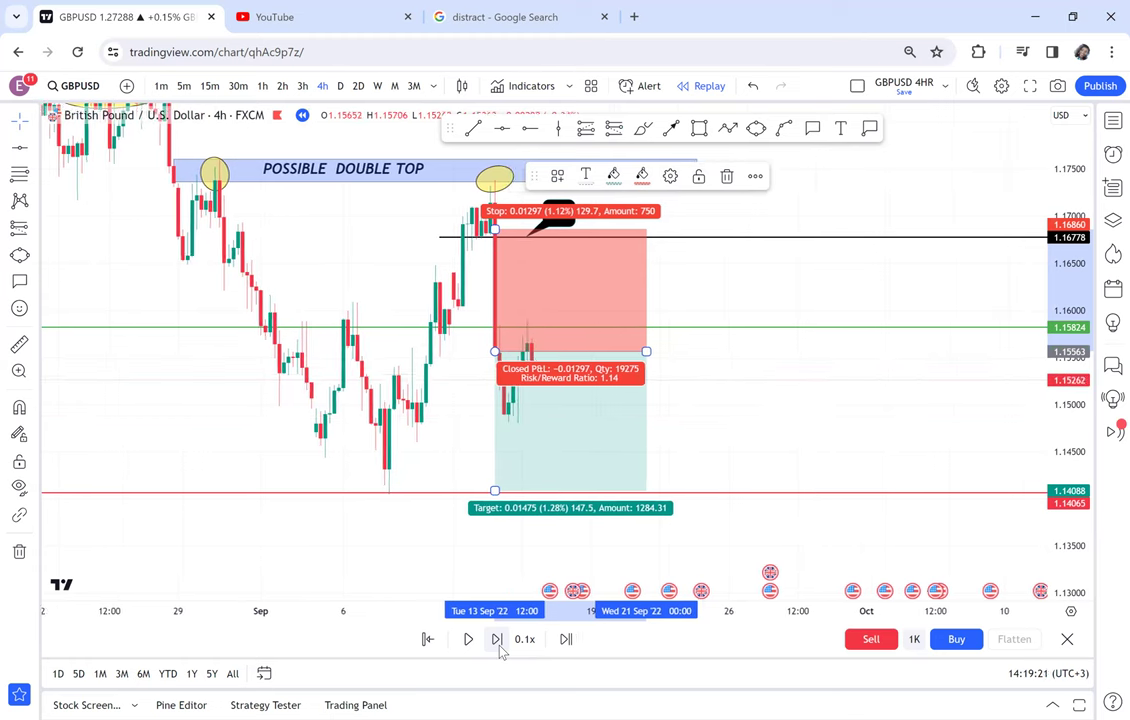
left_click(501, 646)
left_click(501, 646)
left_click(497, 639)
left_click(497, 639)
left_click(497, 639)
left_click(497, 639)
left_click(497, 639)
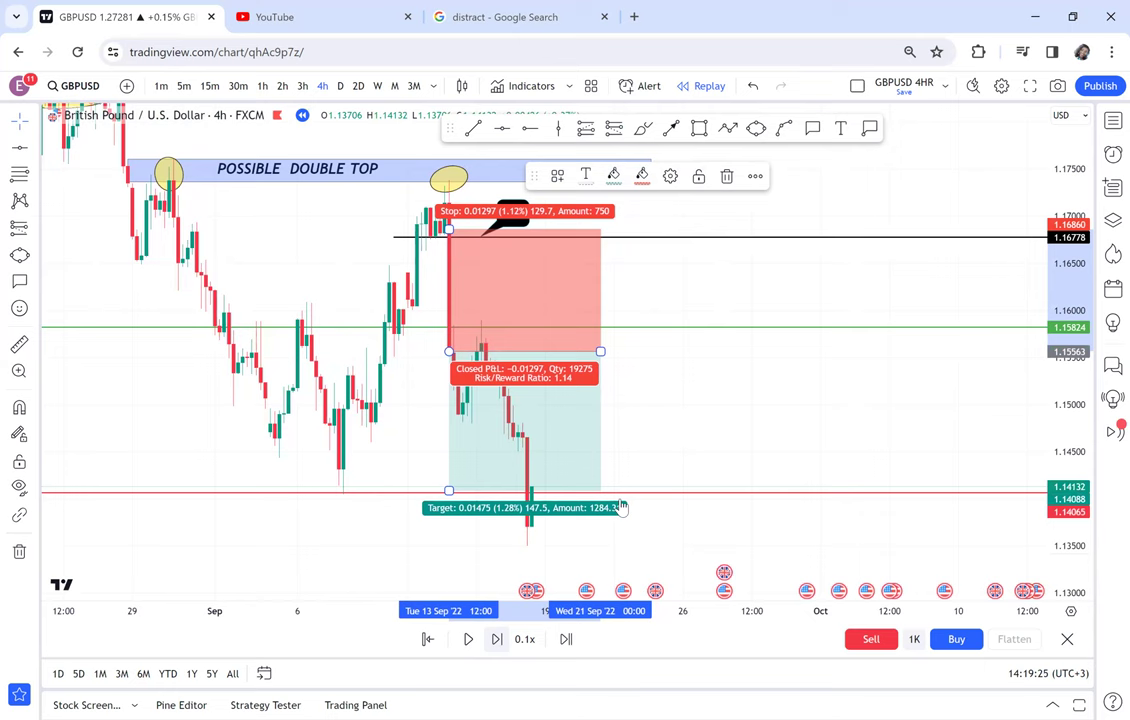
- Zoom in to examine the short position and the neckline break, taking a quick measurement beside the candles
left_click(631, 457)
left_click_drag(759, 439, 786, 449)
scroll(786, 449, "up", 2)
scroll(786, 449, "up", 1)
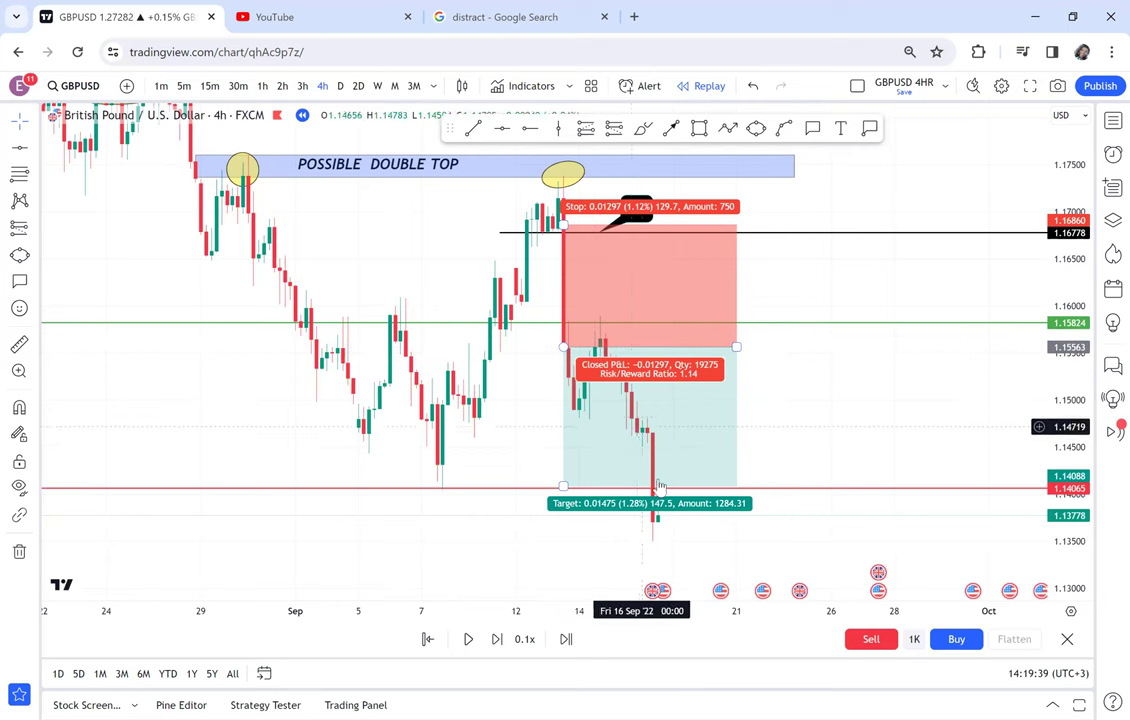
left_click(820, 351)
left_click_drag(850, 338, 867, 319)
scroll(867, 319, "up", 1)
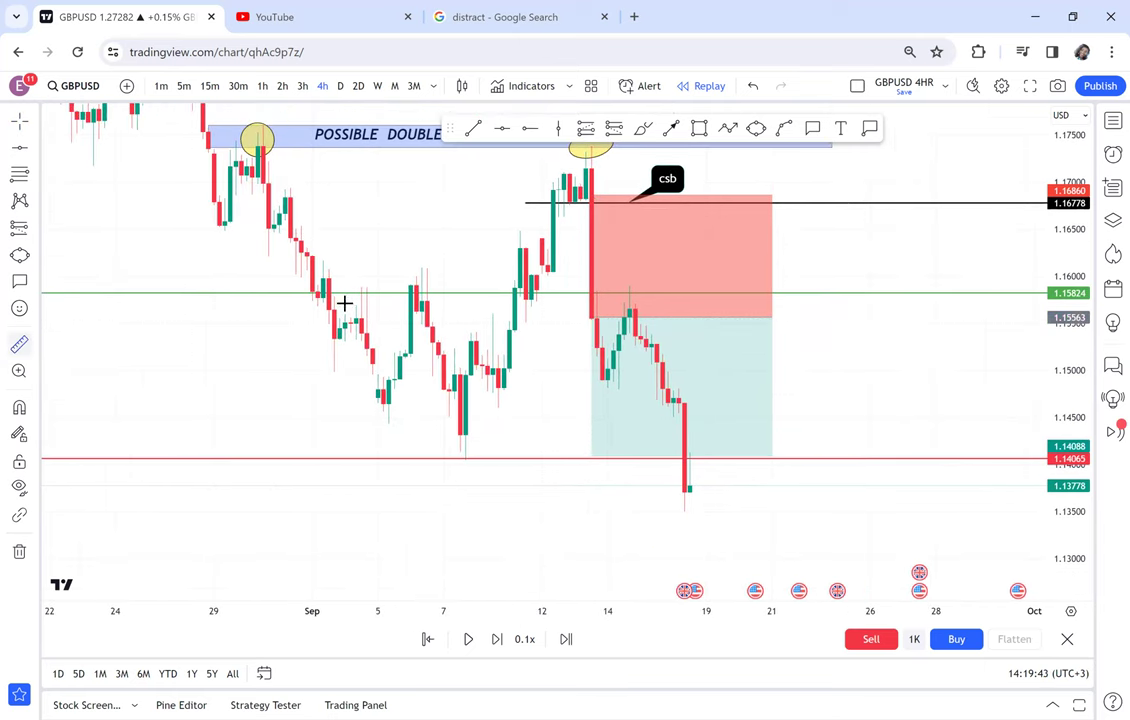
left_click(491, 318, "shift")
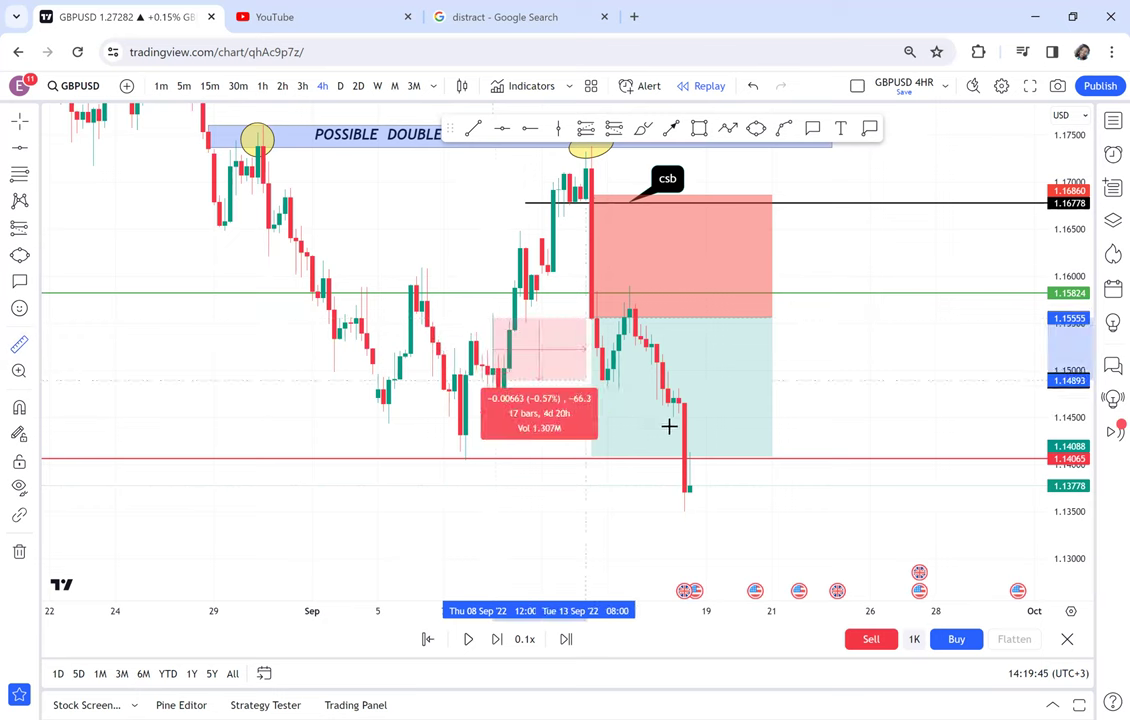
left_click(729, 469)
- Label the candle breaking the red line with a callout reading "neckline bos" and shift its box closer to the candle
scroll(852, 386, "down", 1)
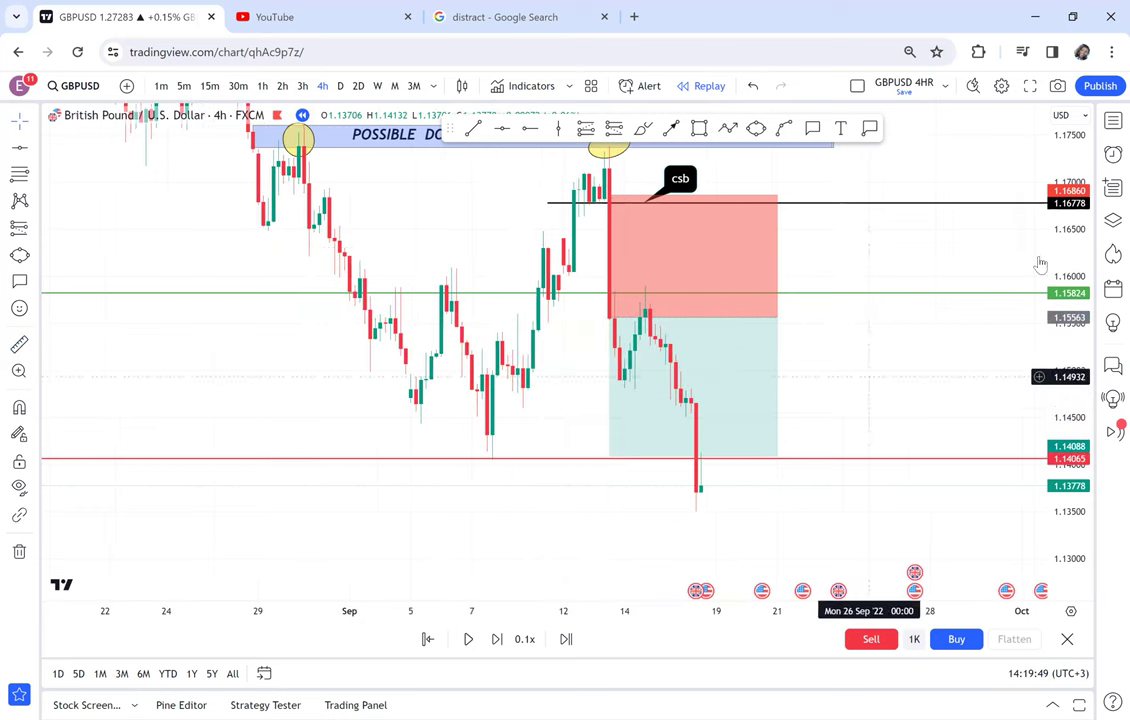
scroll(990, 400, "down", 3)
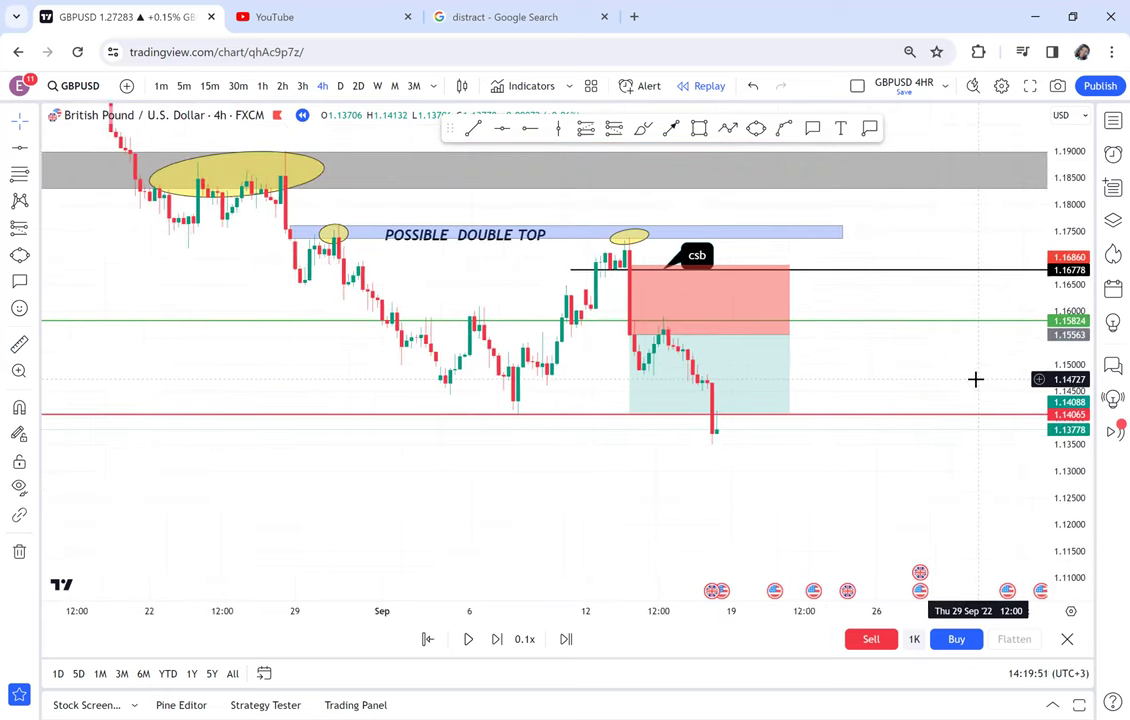
scroll(970, 379, "down", 2)
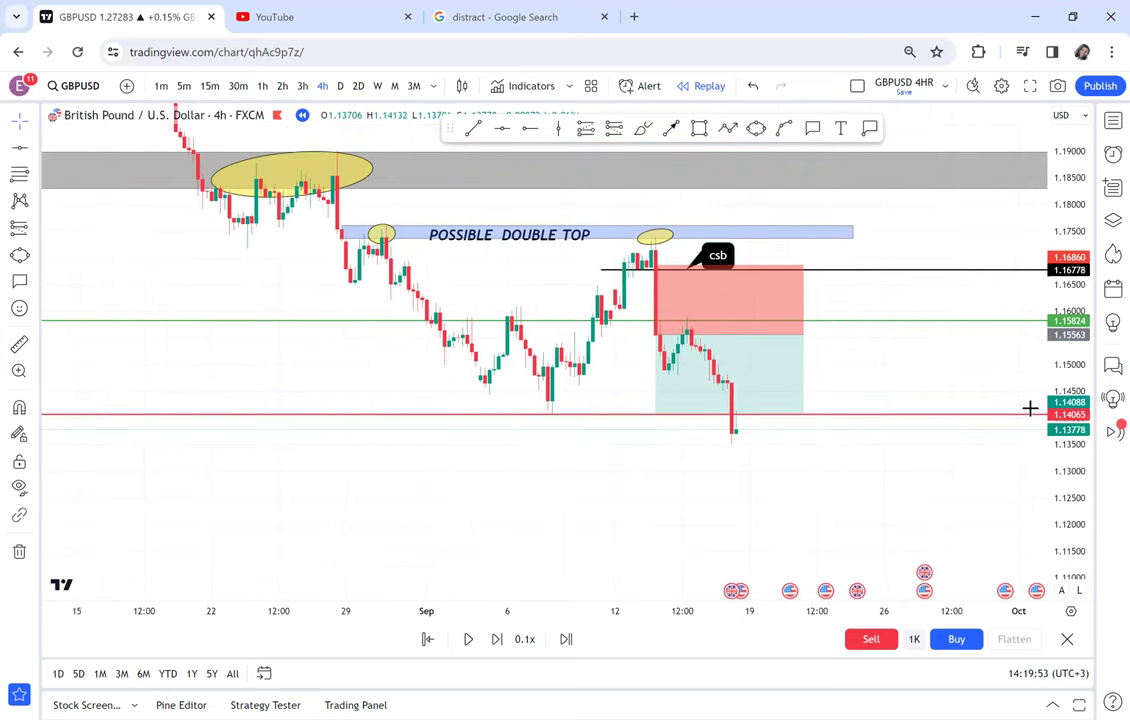
left_click(812, 128)
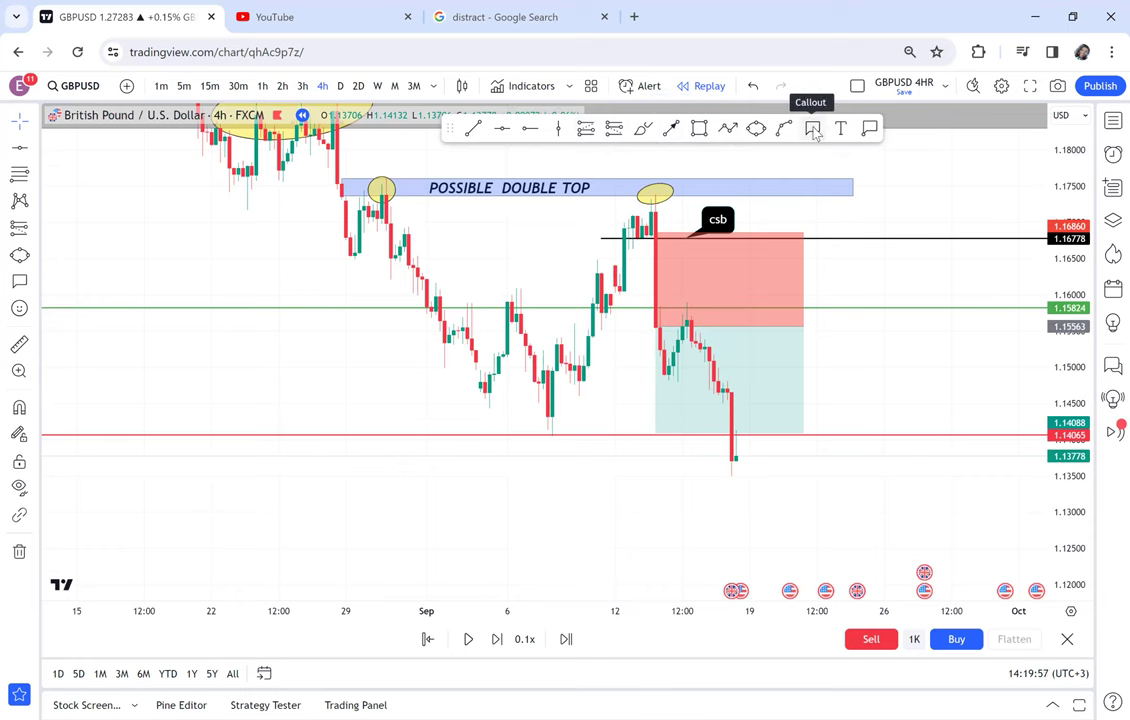
left_click(726, 446)
left_click(612, 476)
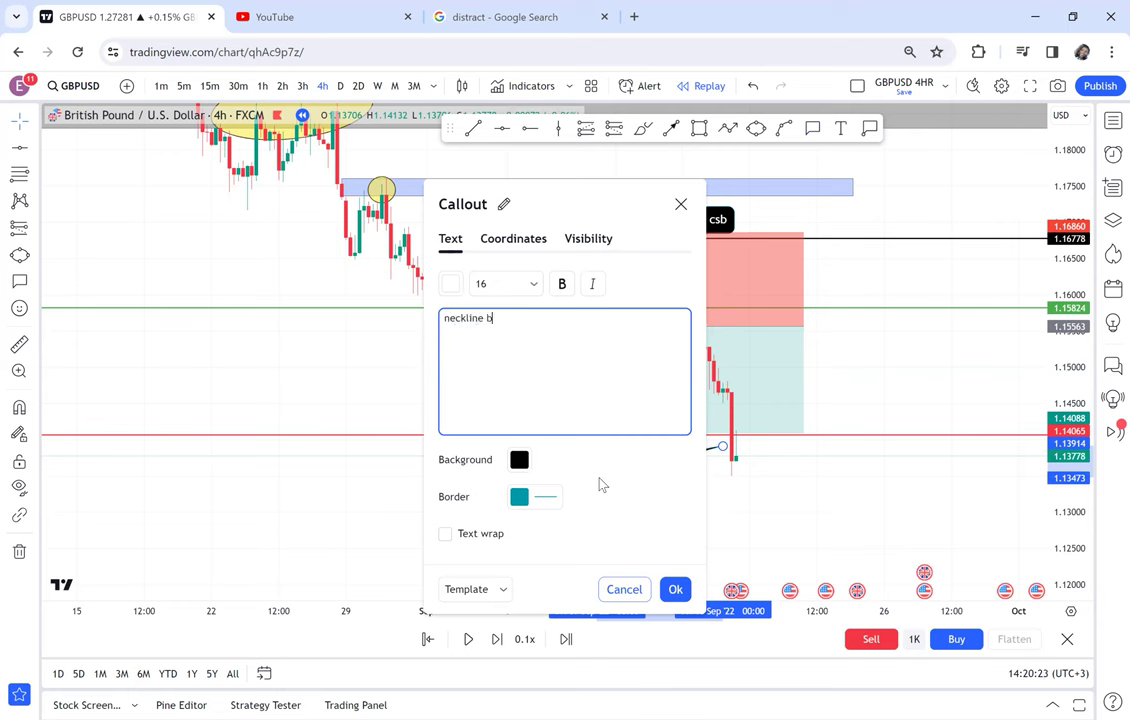
left_click(822, 501)
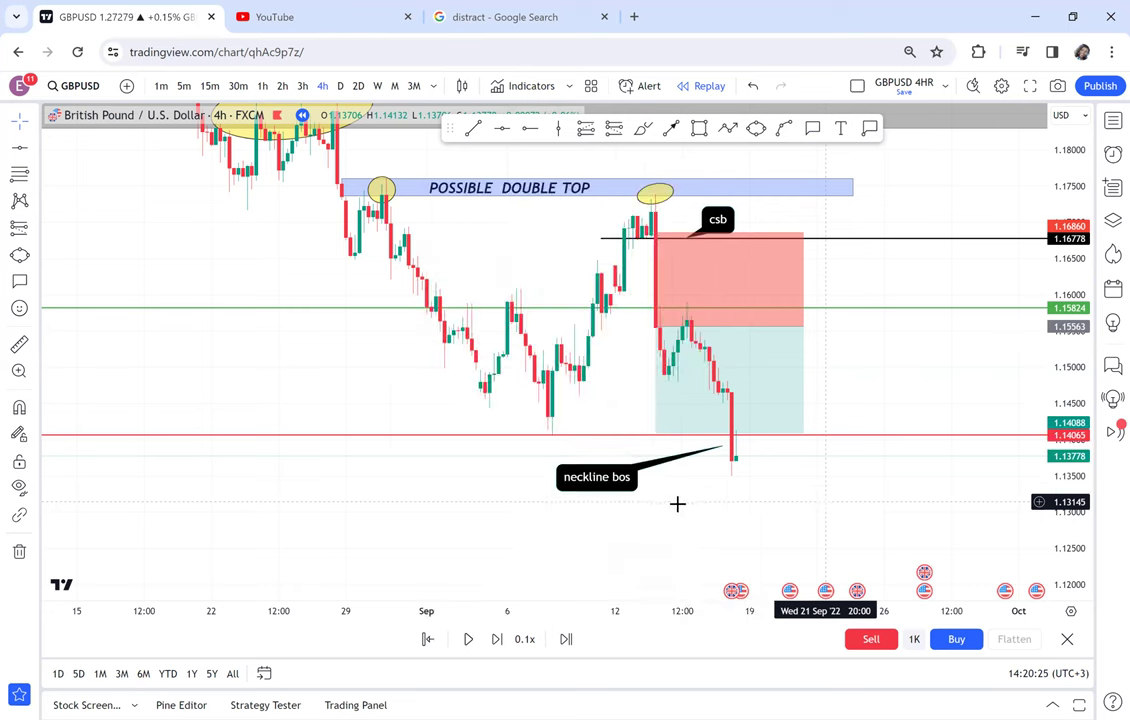
left_click(606, 476)
left_click_drag(641, 474, 677, 471)
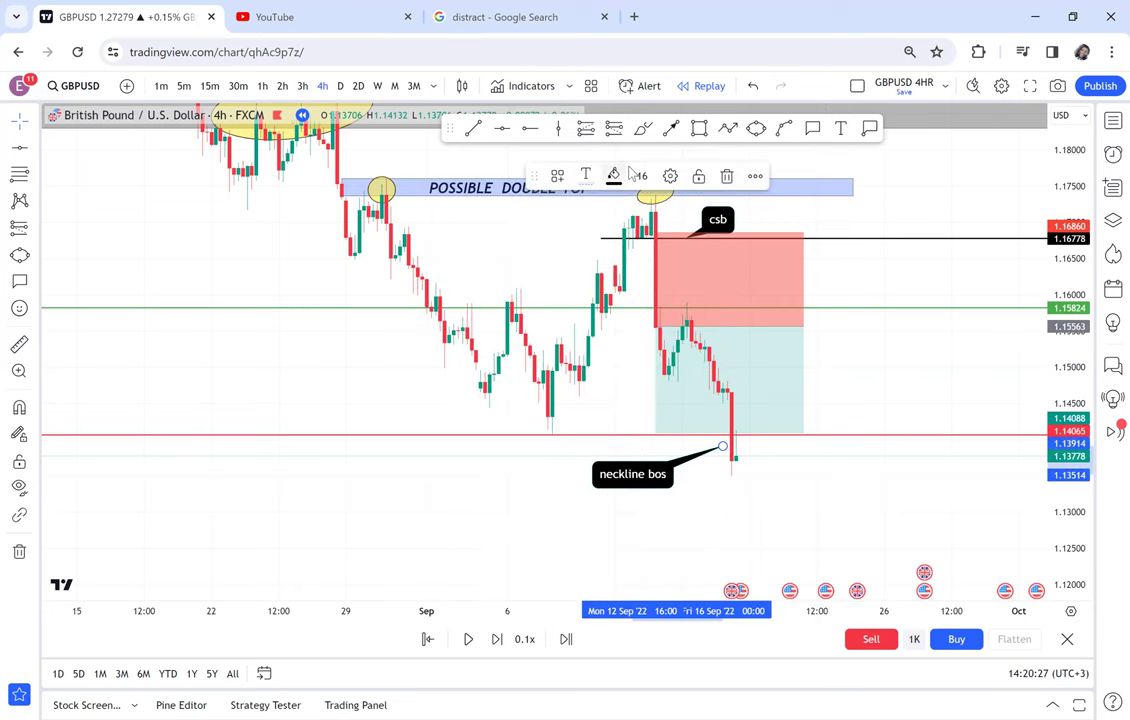
- Project the pattern's height below the neckline with a rectangle from about 1.1407 to 1.1056, and add a horizontal line at 1.10540
left_click(699, 128)
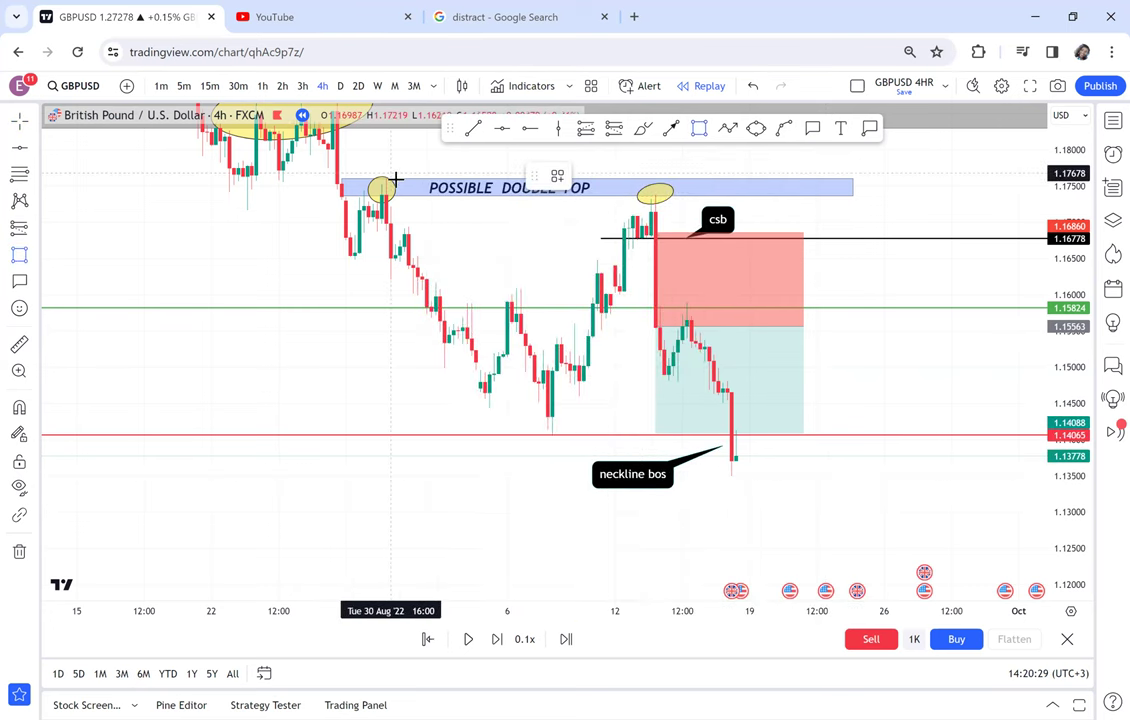
left_click_drag(399, 181, 632, 413)
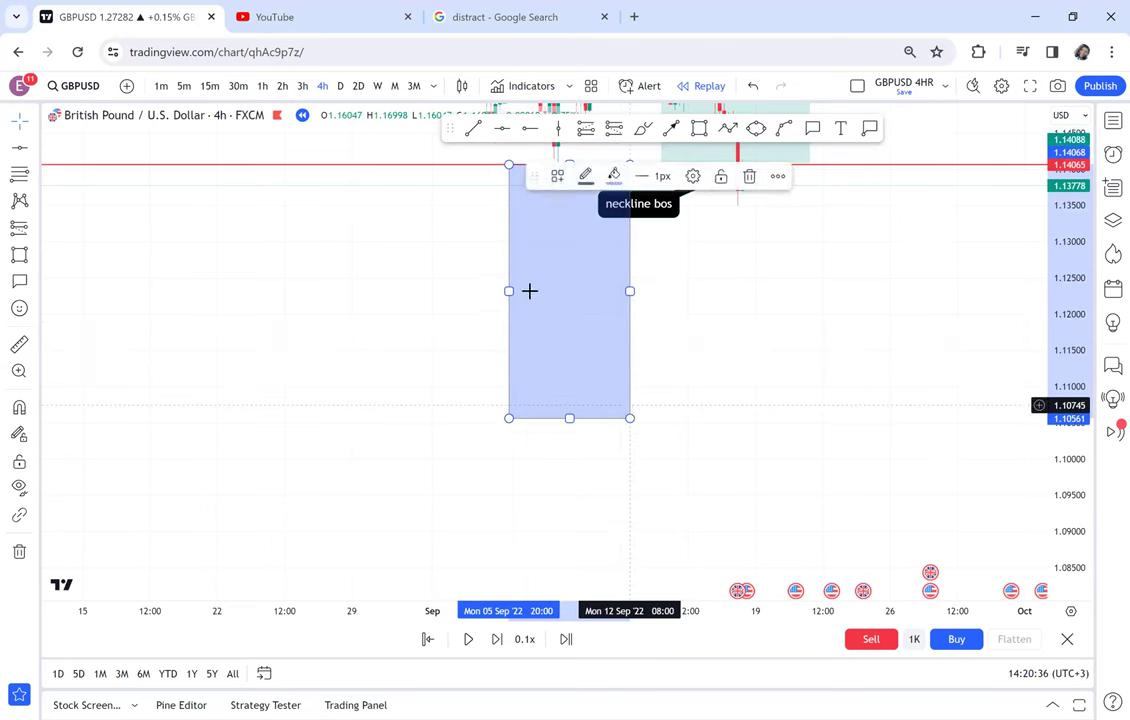
left_click(502, 128)
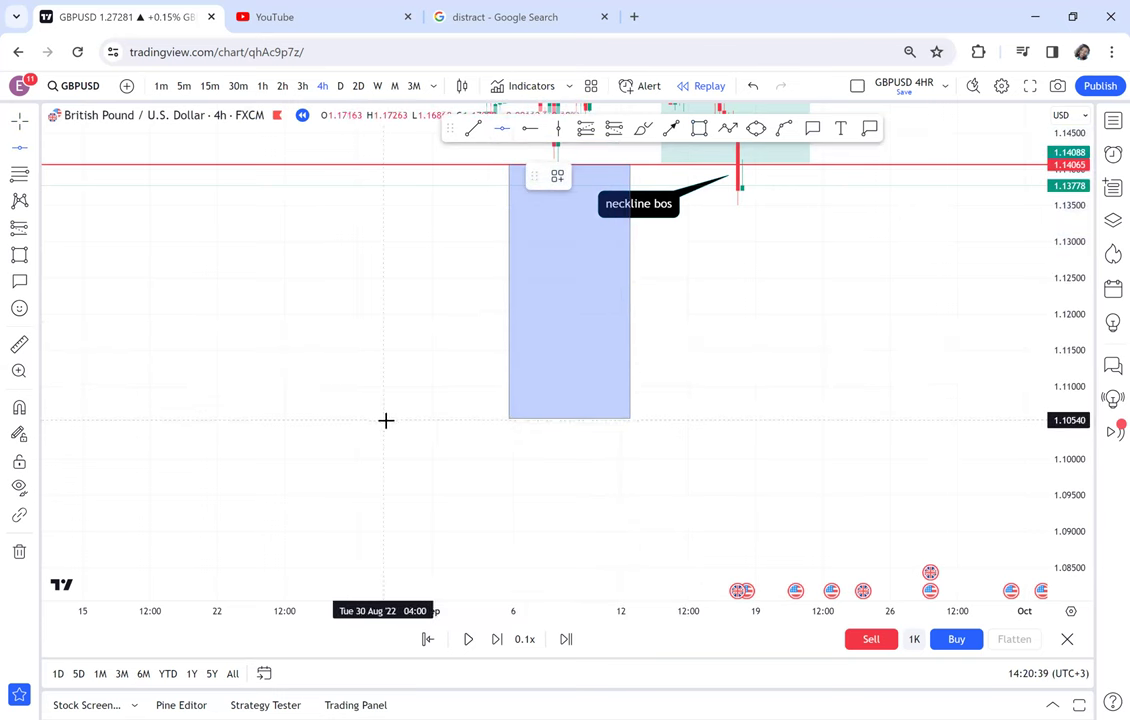
left_click(386, 420)
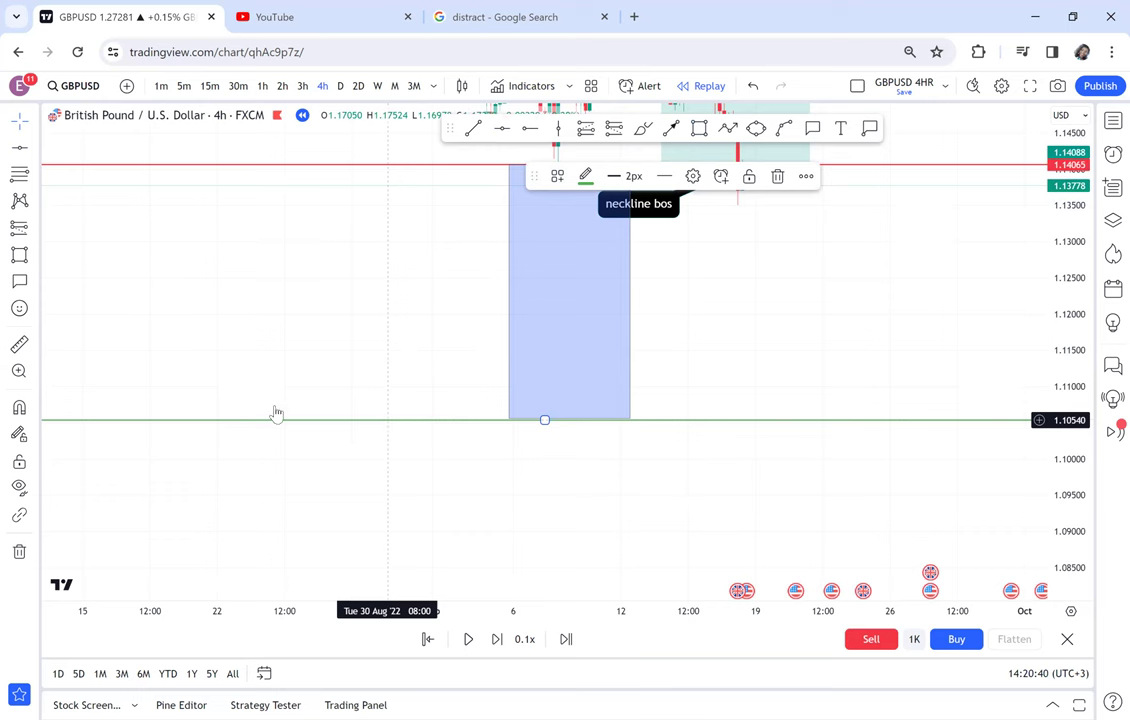
- Measure from the neckline to the lower green line, mark the midpoint with a horizontal line at 1.12253, and select the lower line
left_click(358, 166, "shift")
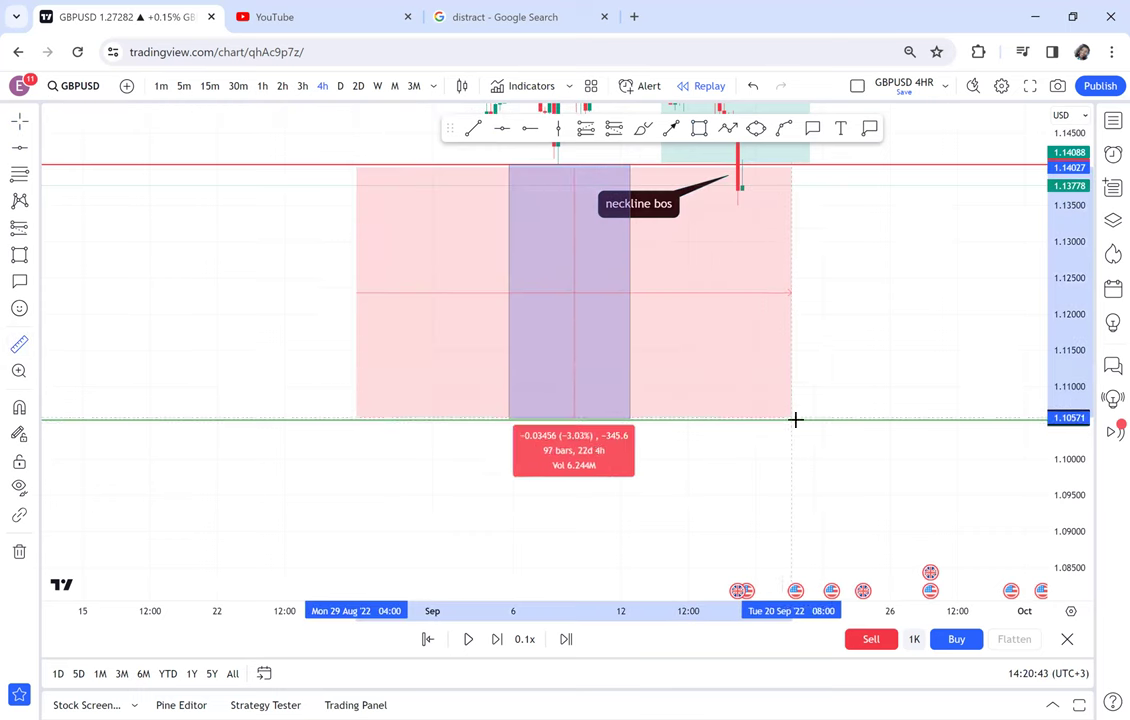
left_click(502, 128)
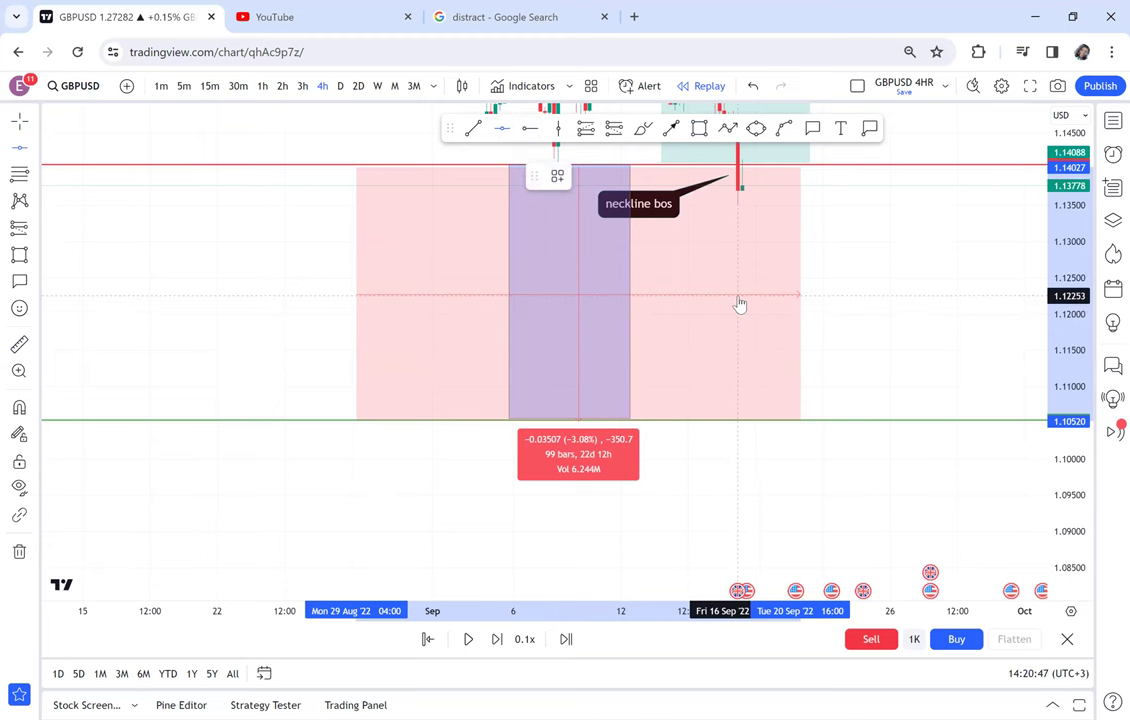
left_click(739, 304)
left_click(759, 424)
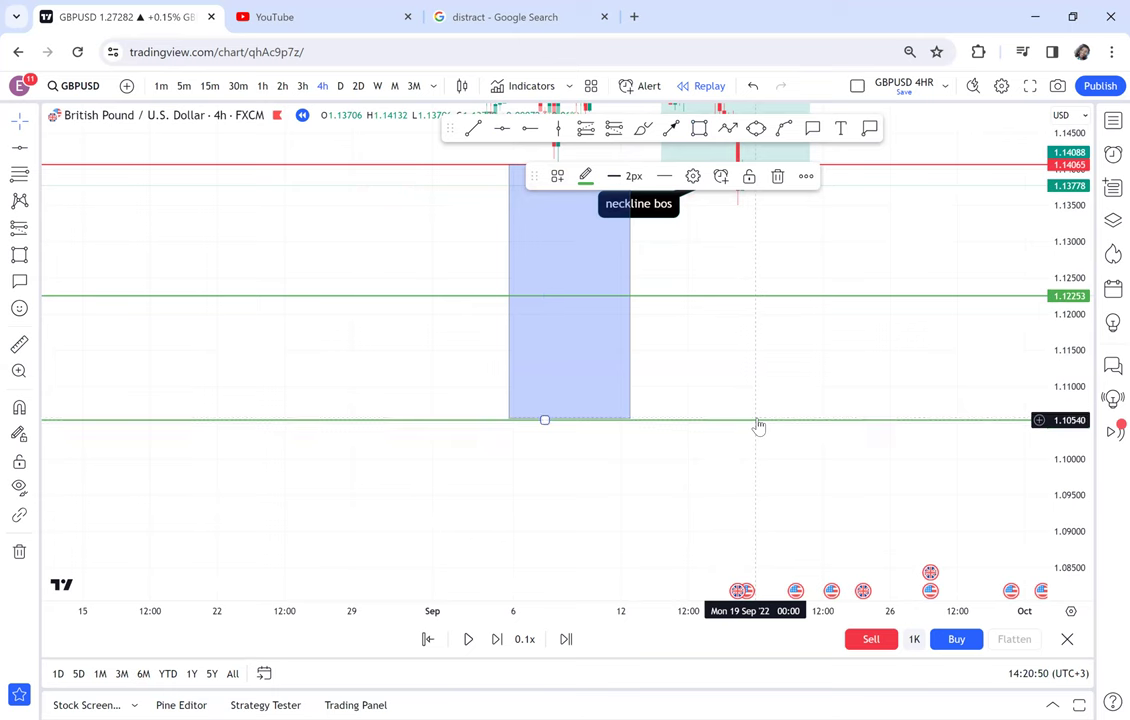
- Recolour the horizontal line at 1.10540 red
left_click(586, 177)
left_click(587, 225)
- Add a "tp1" text label at the green 1.15824 line and set its font size to 20
left_click_drag(931, 260, 799, 491)
scroll(787, 386, "up", 1)
scroll(787, 386, "down", 2)
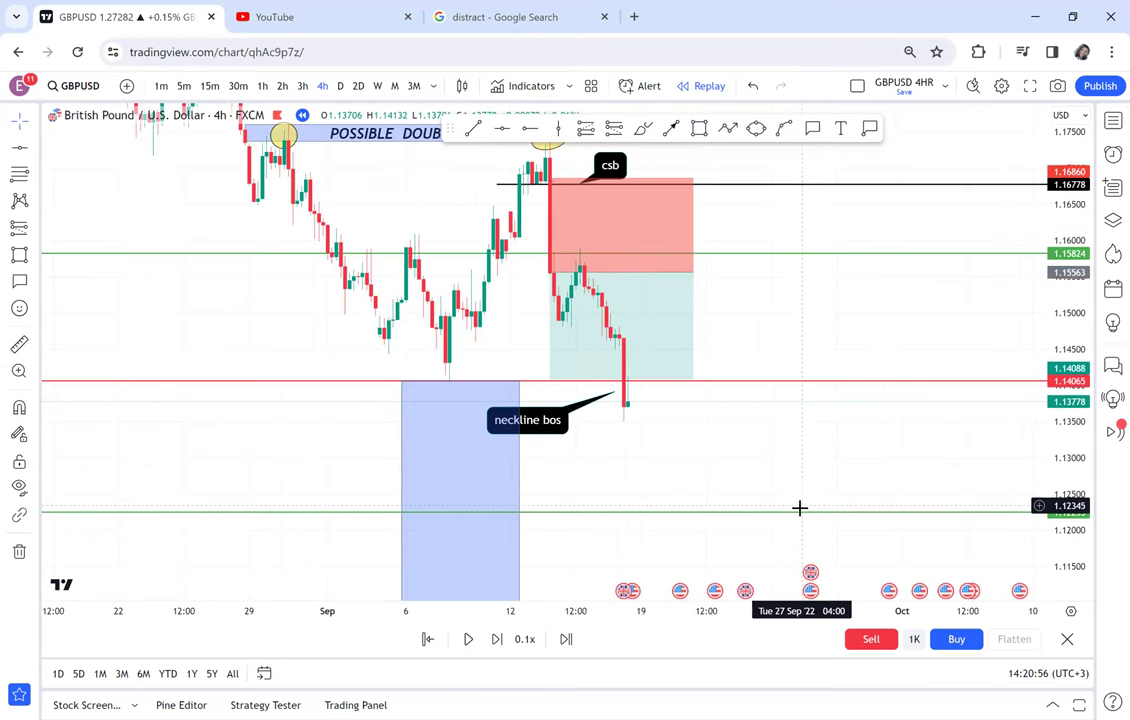
left_click(843, 133)
left_click(757, 242)
type("tp1")
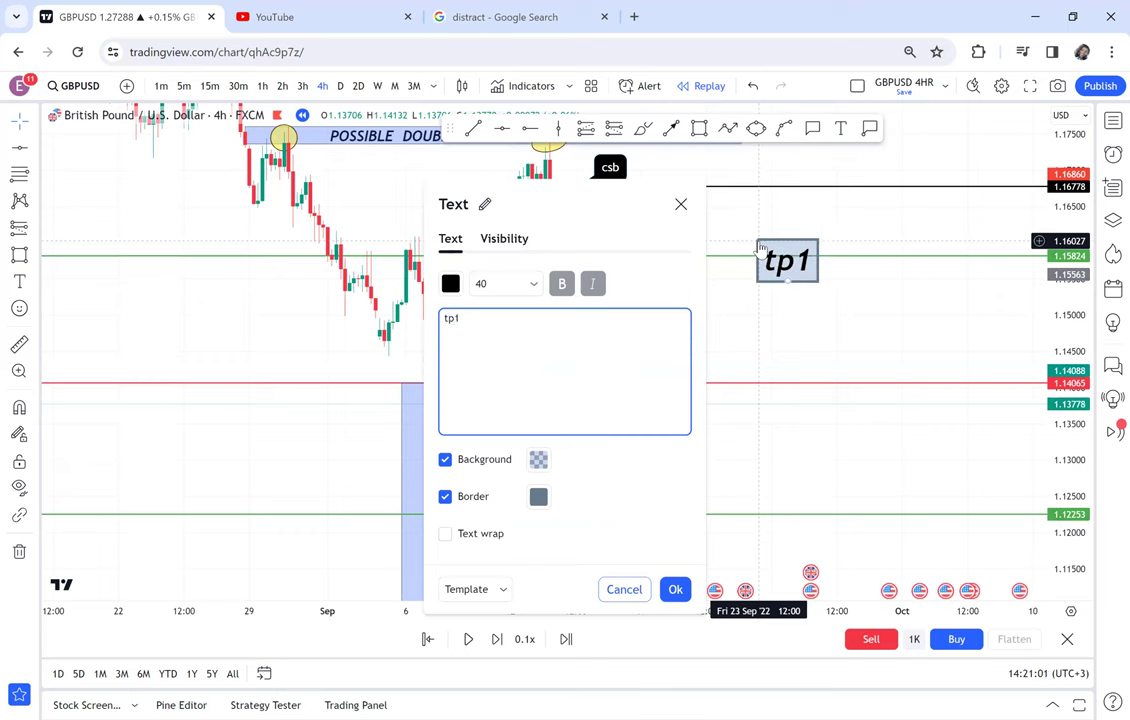
left_click(505, 284)
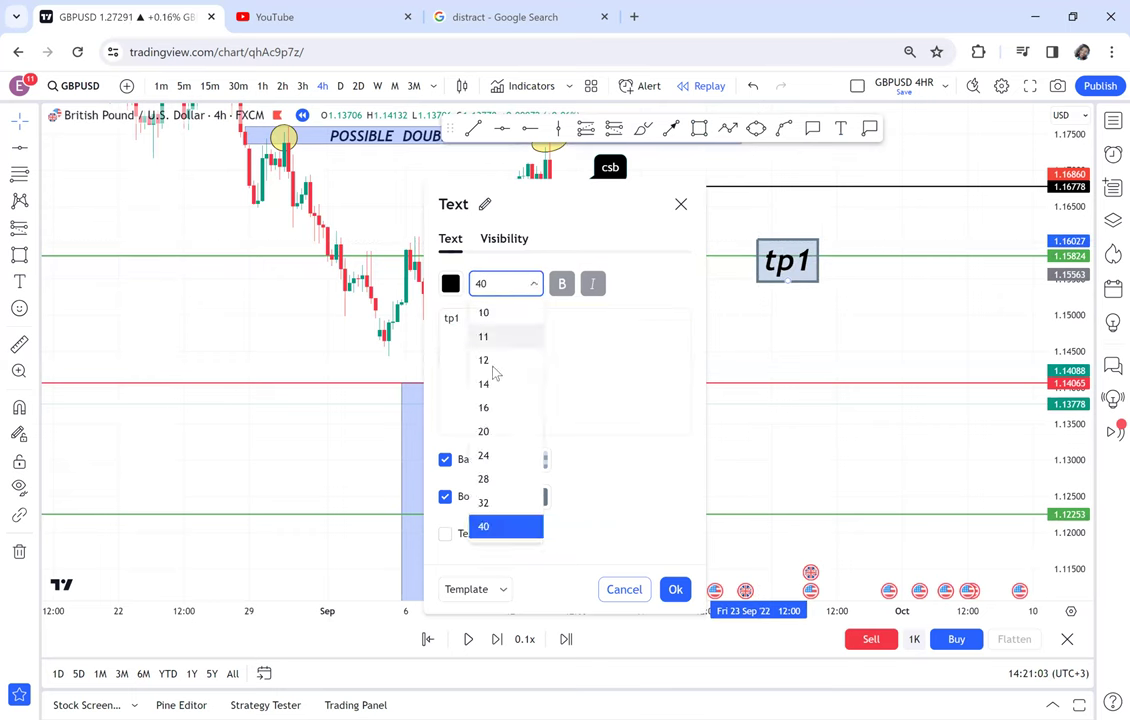
left_click(492, 432)
left_click(792, 290)
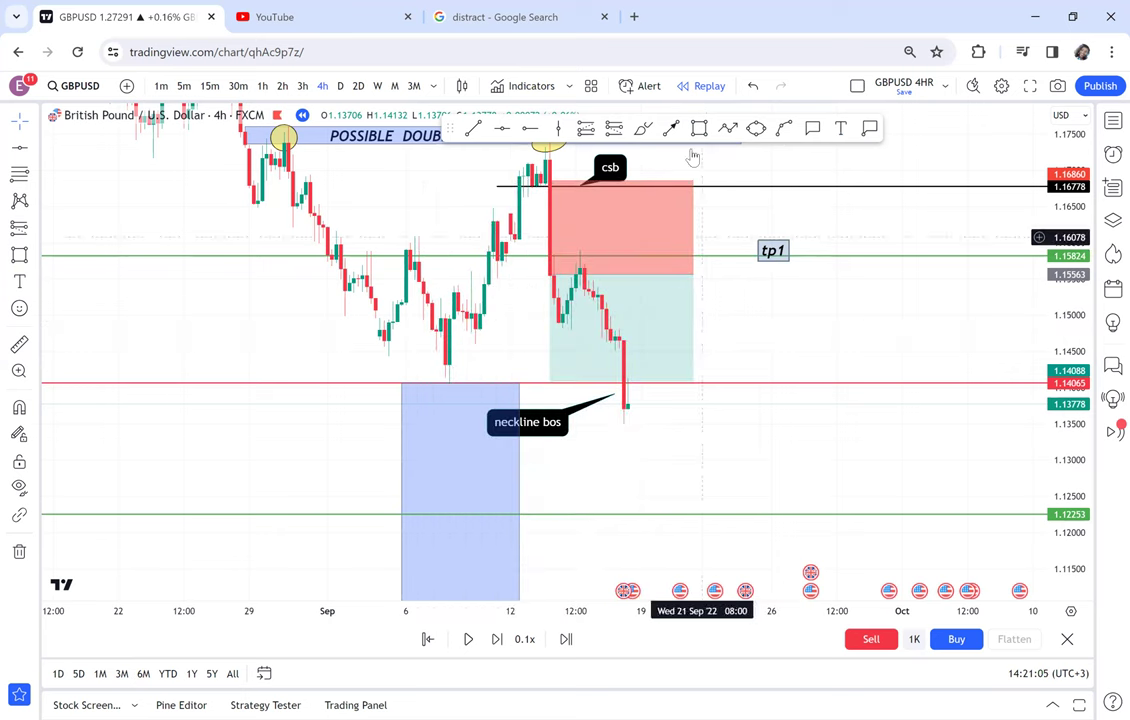
- Add a "tp2" text label on the red neckline, below the tp1 label
left_click(841, 130)
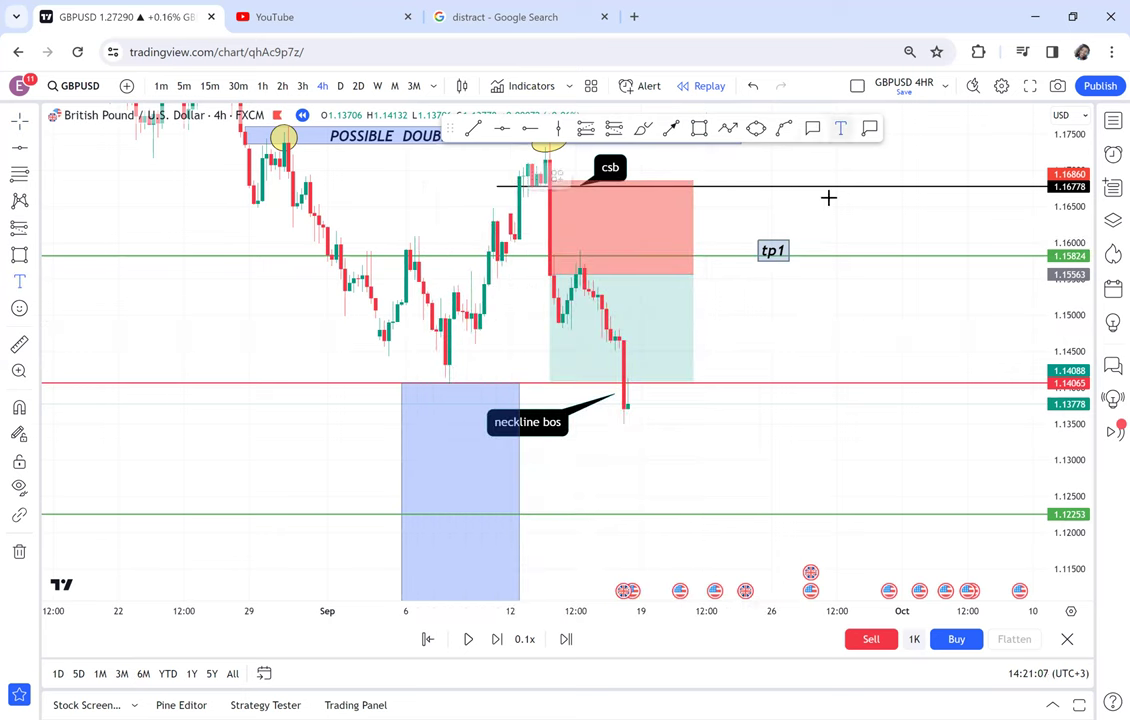
left_click(762, 373)
type("tp2")
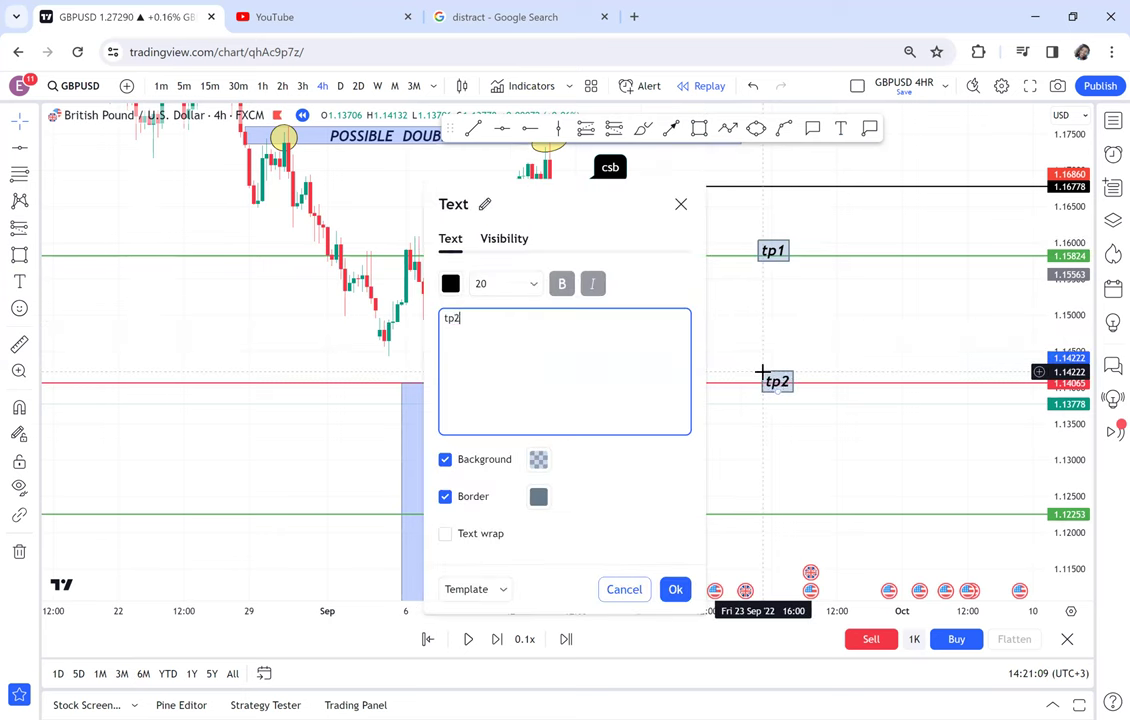
left_click(817, 346)
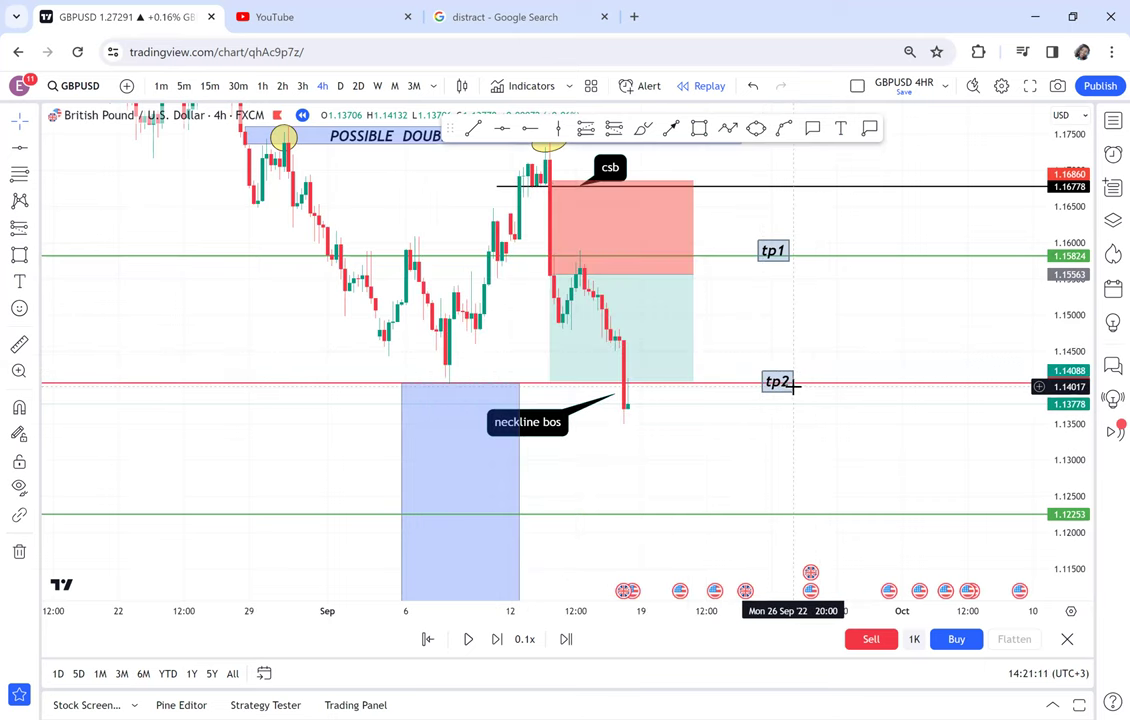
- Add a "tp3" text label at the green 1.12253 line and shift it just above the line
left_click_drag(758, 426, 740, 318)
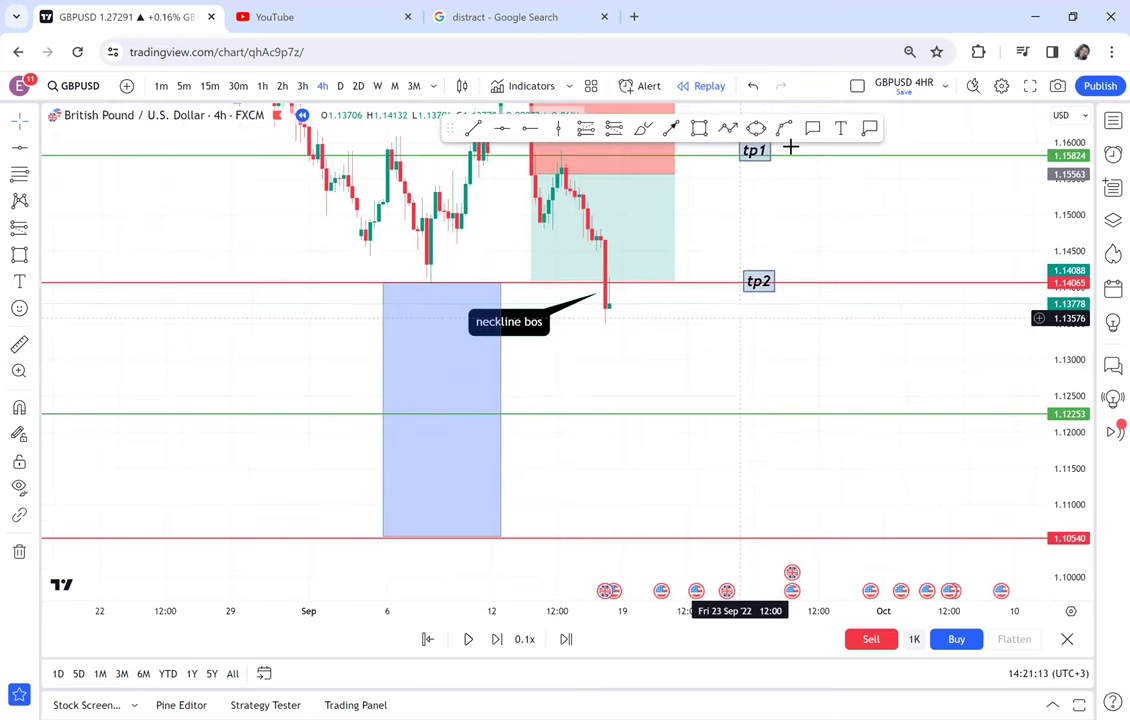
left_click(840, 129)
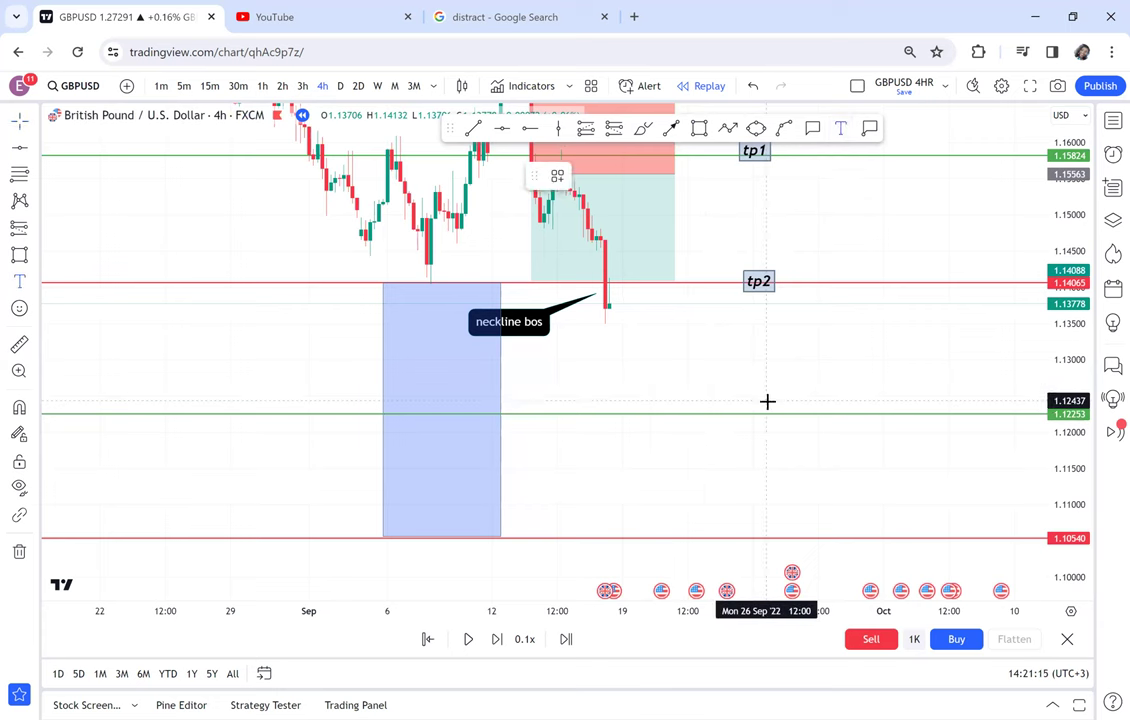
left_click(767, 403)
type("tp3")
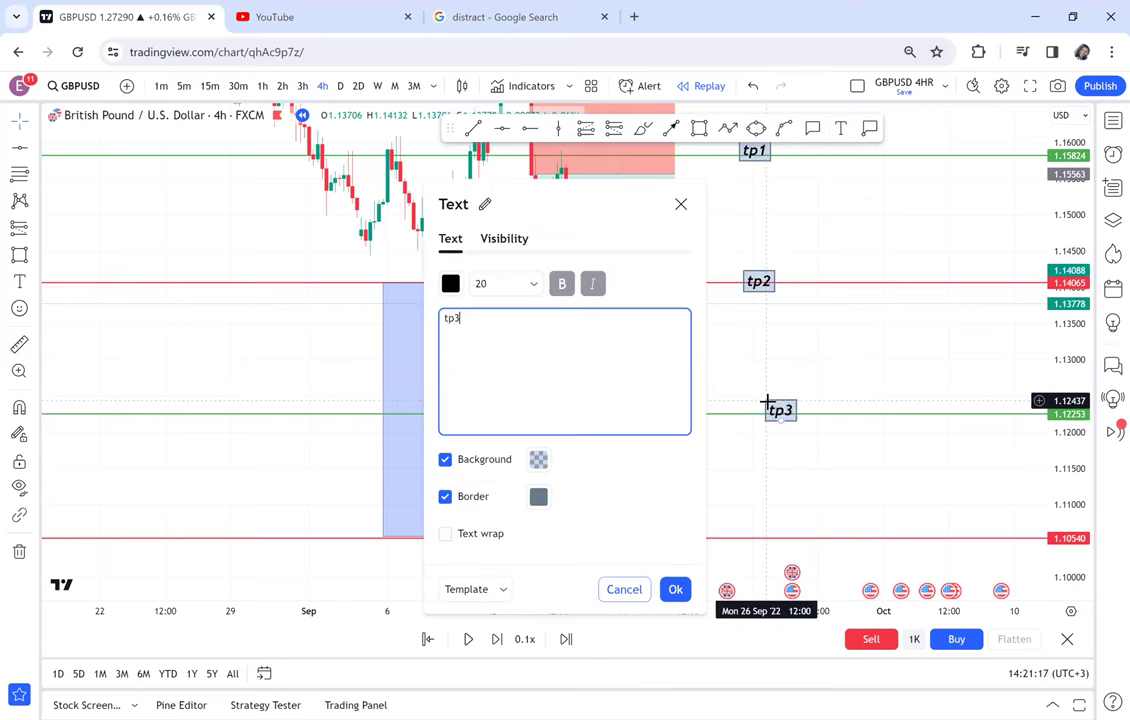
left_click(780, 405)
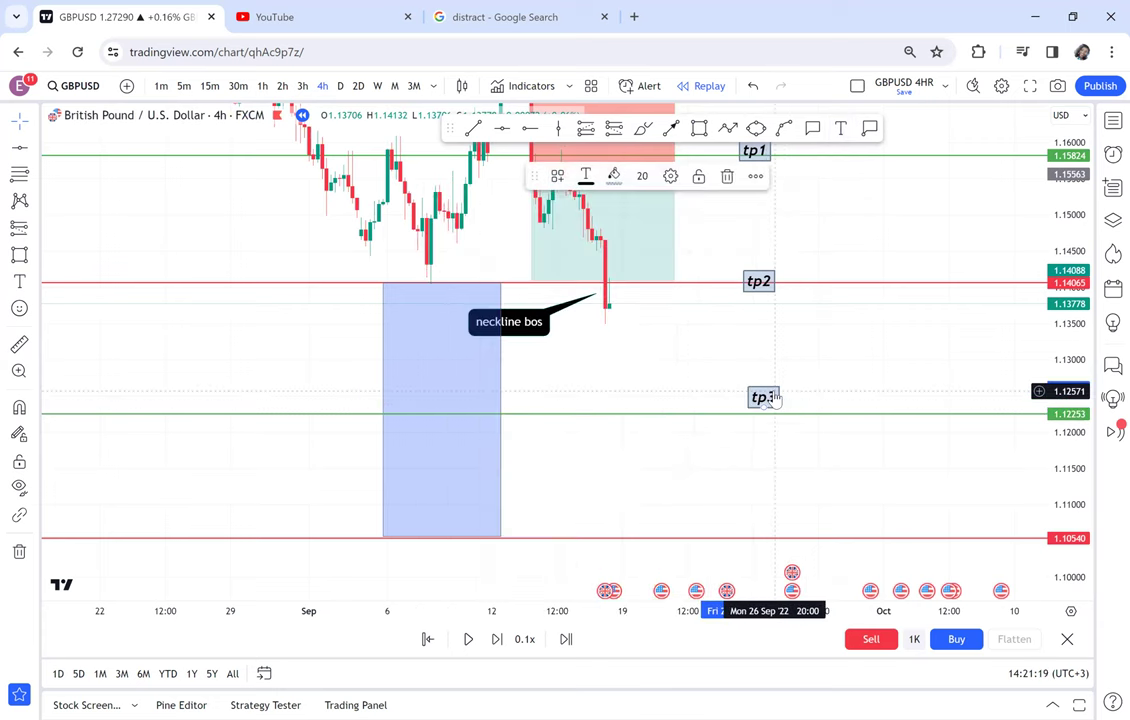
- Add a "tp4" text label at the 1.10540 line and shift it just above the line
left_click(840, 128)
left_click(754, 522)
type("tp4")
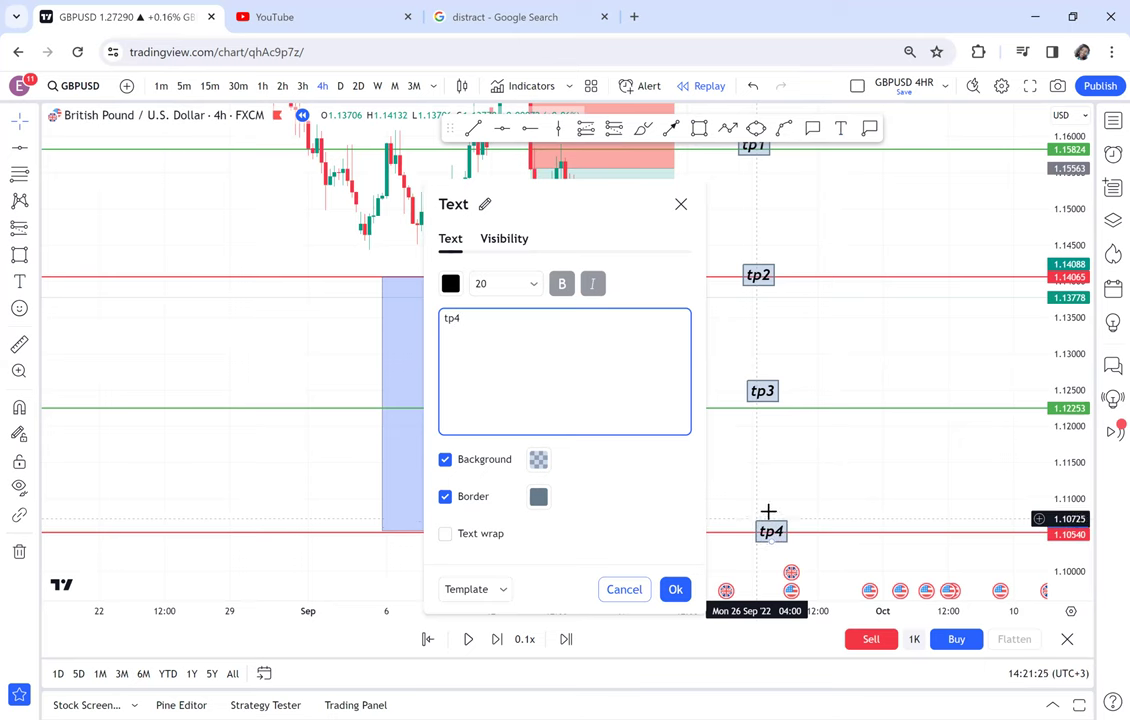
left_click(770, 513)
left_click_drag(772, 530, 793, 460)
left_click(683, 278)
left_click_drag(682, 277, 654, 367)
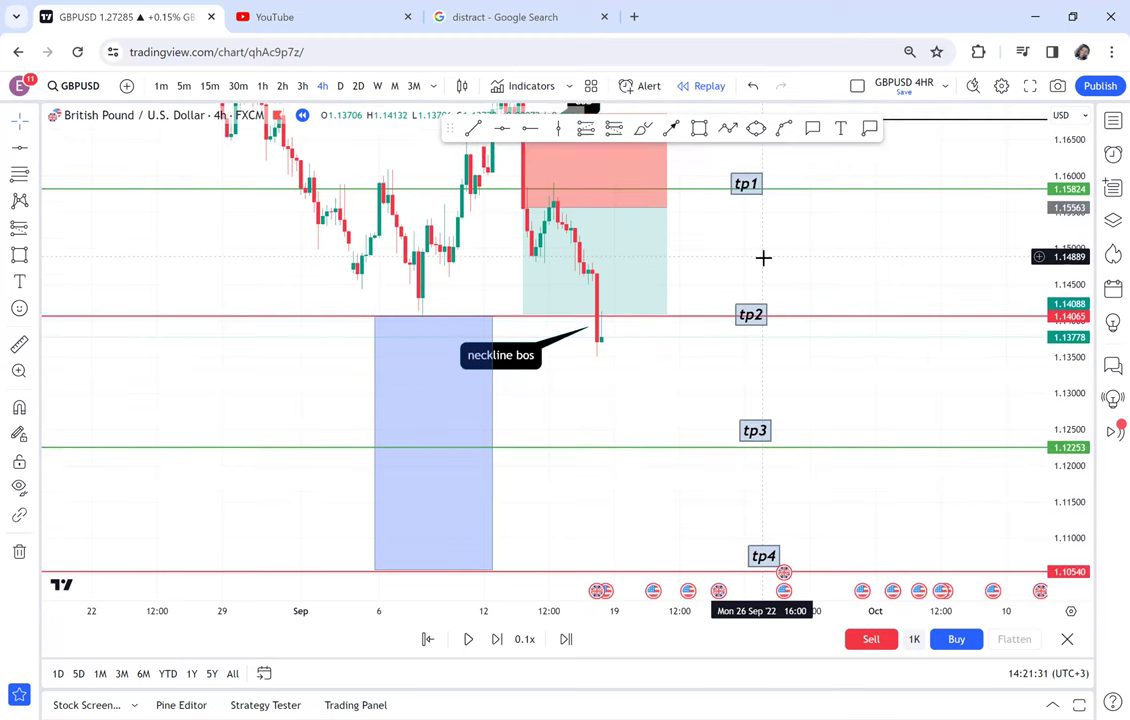
- Place a short position after the neckline break with entry 1.13699, stop 1.15135 and target 1.12240, narrowing it to end on 20 Sep 16:00
mouse_move(664, 163)
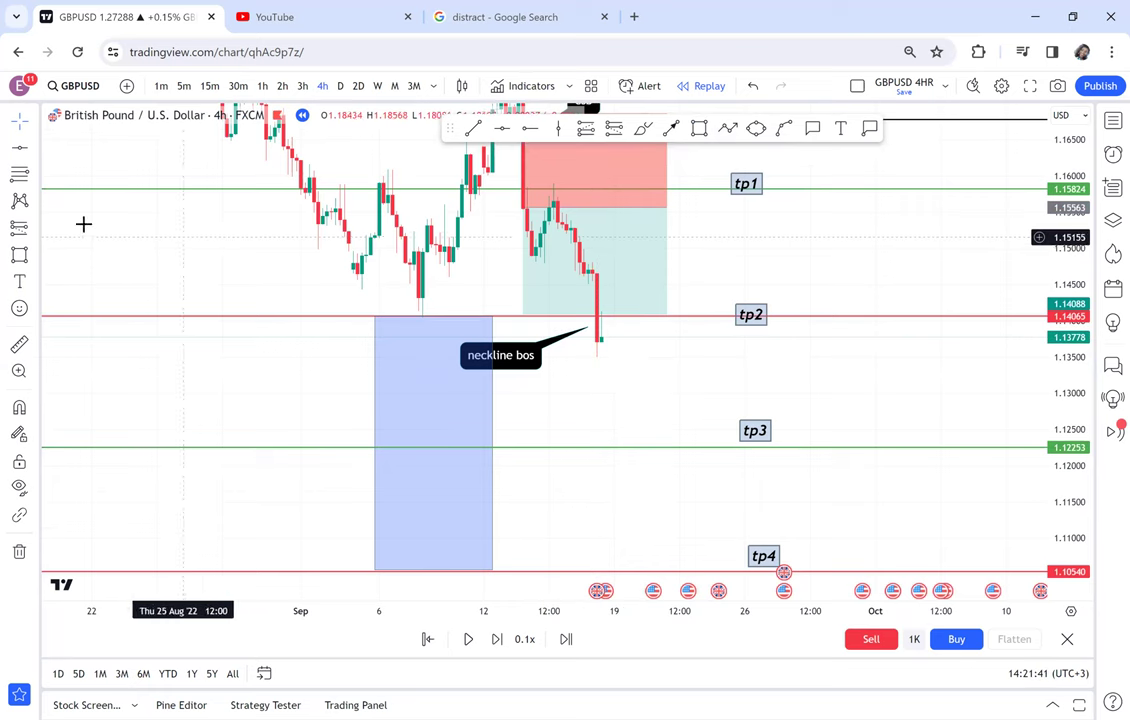
left_click(34, 229)
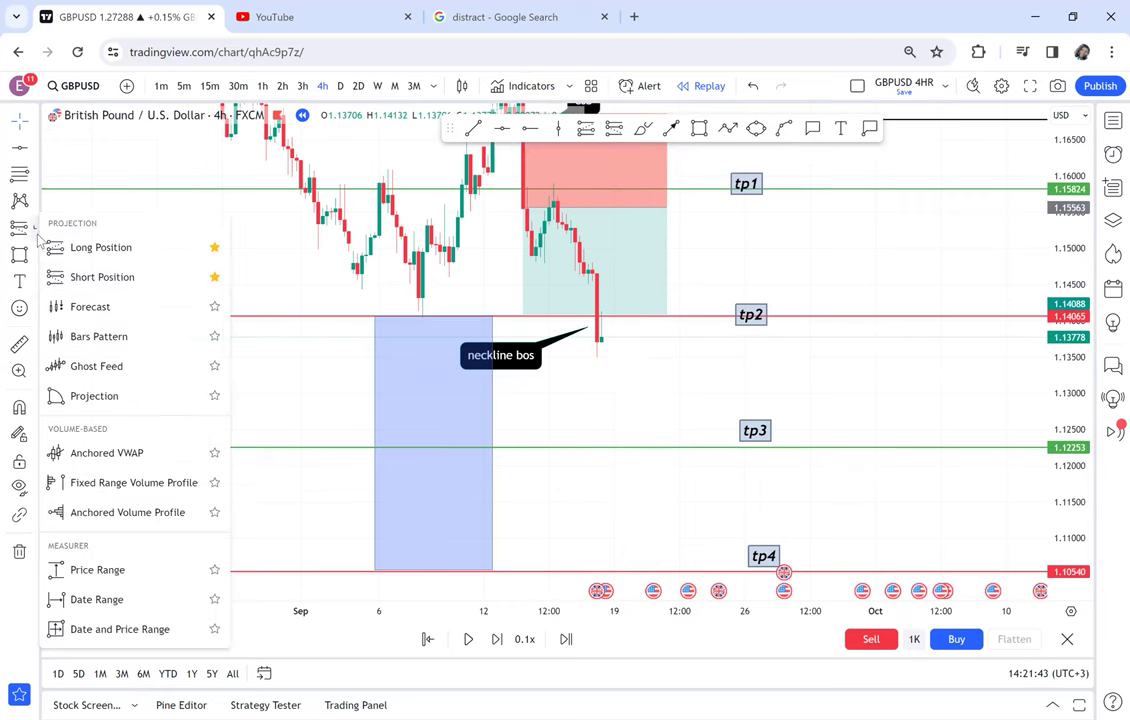
left_click(88, 279)
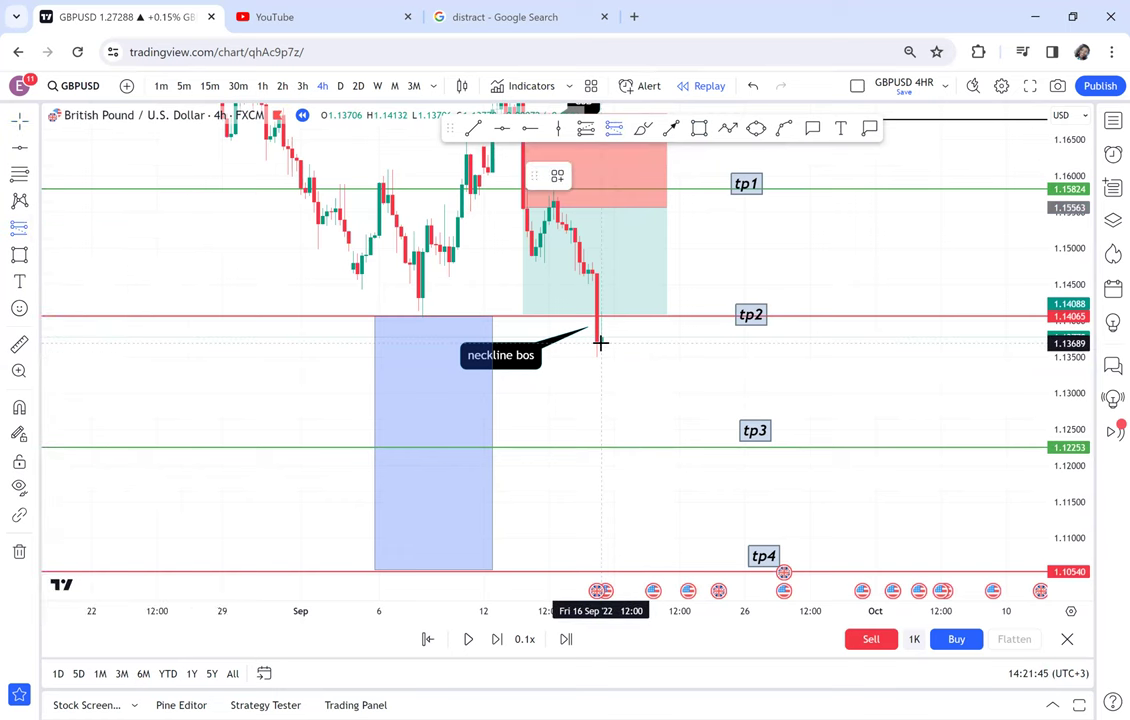
left_click(601, 342)
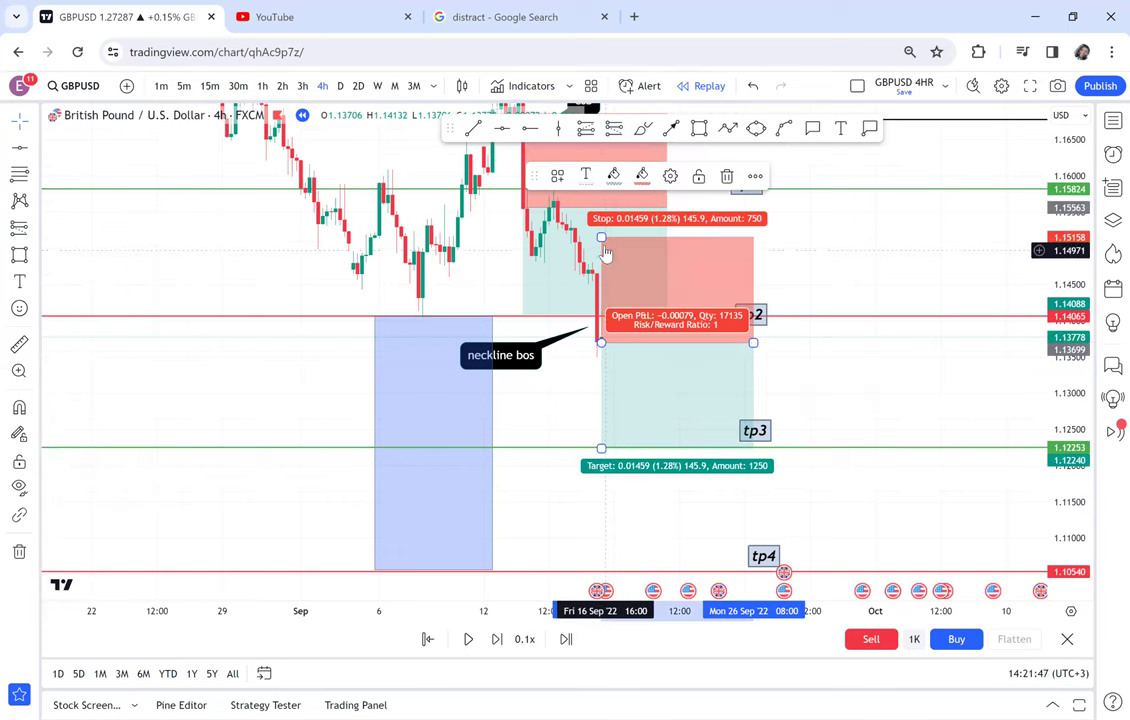
left_click_drag(601, 240, 602, 242)
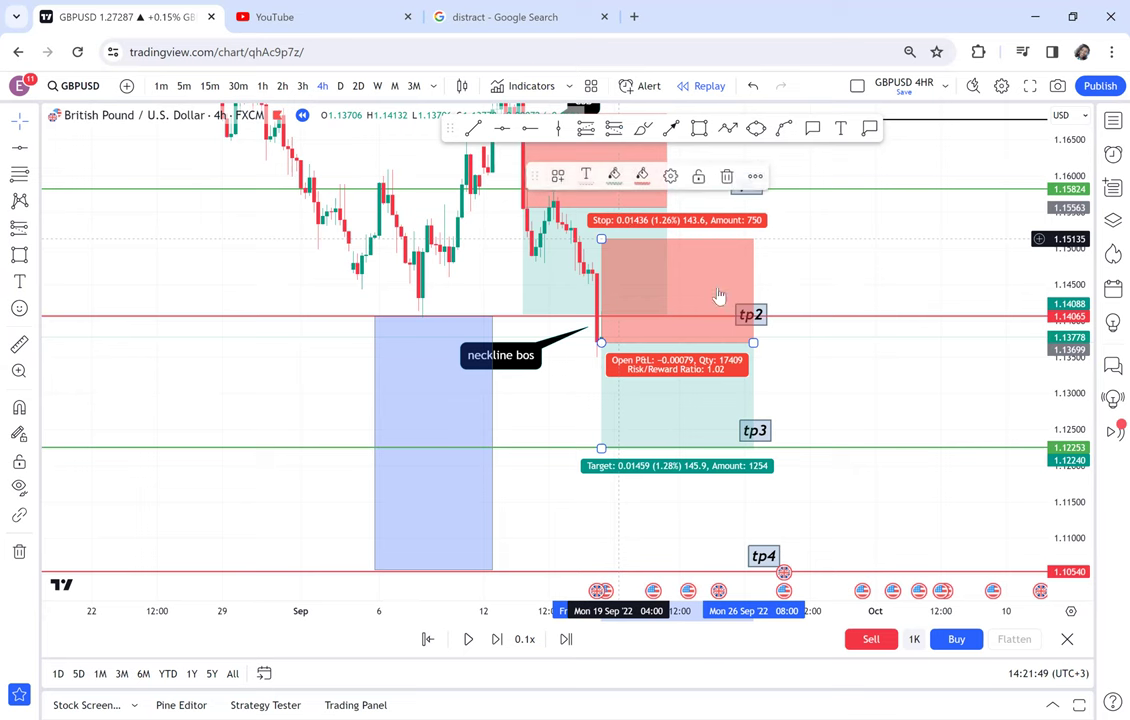
left_click_drag(753, 344, 658, 329)
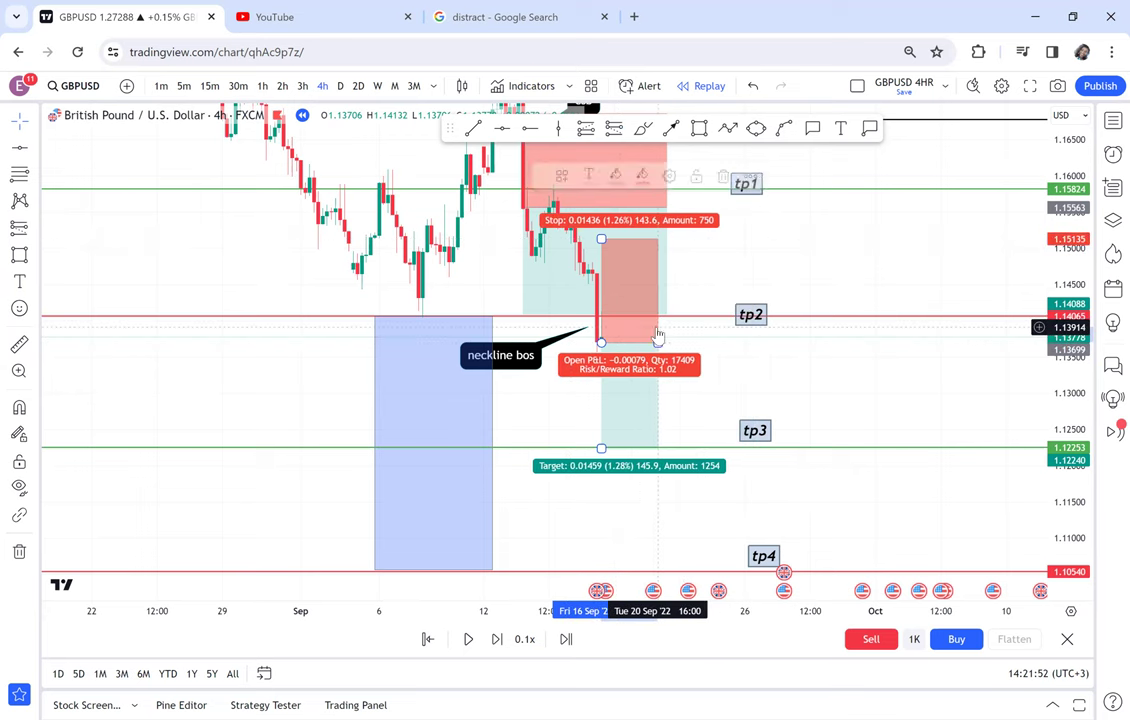
- Advance the replay candle by candle until price reaches the tp3 line, and deselect the short position
left_click(498, 639)
left_click(498, 639)
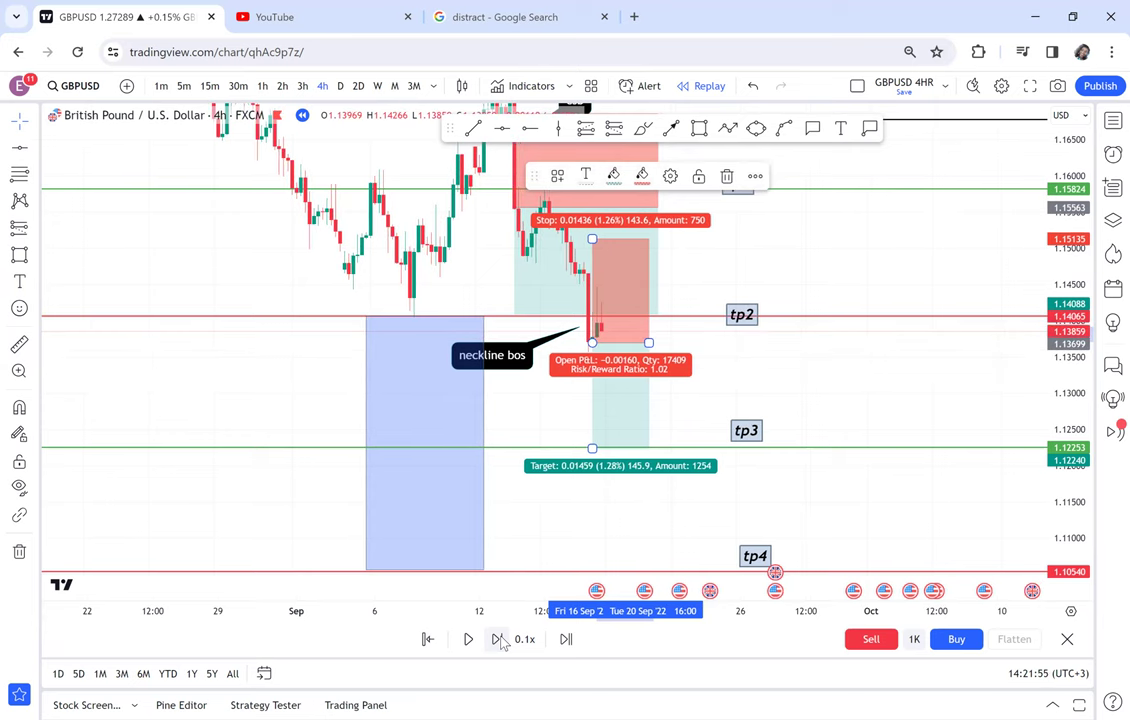
left_click(498, 639)
left_click(498, 639)
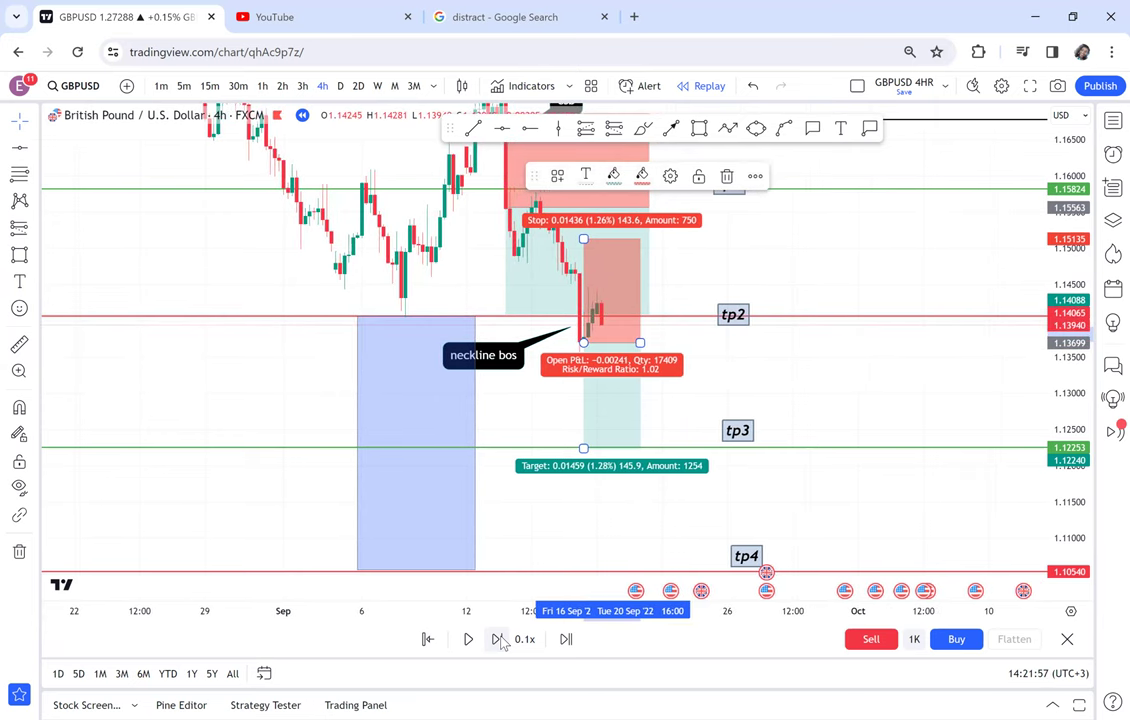
left_click(498, 639)
left_click(500, 640)
left_click(500, 640)
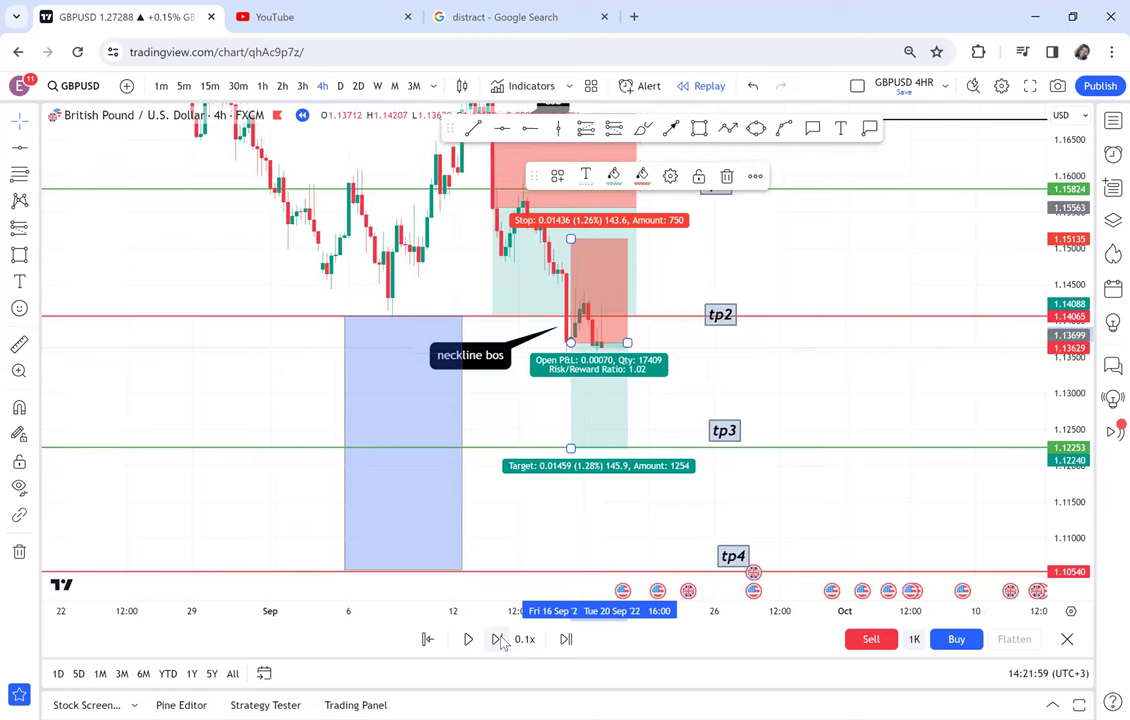
left_click(499, 639)
left_click(499, 639)
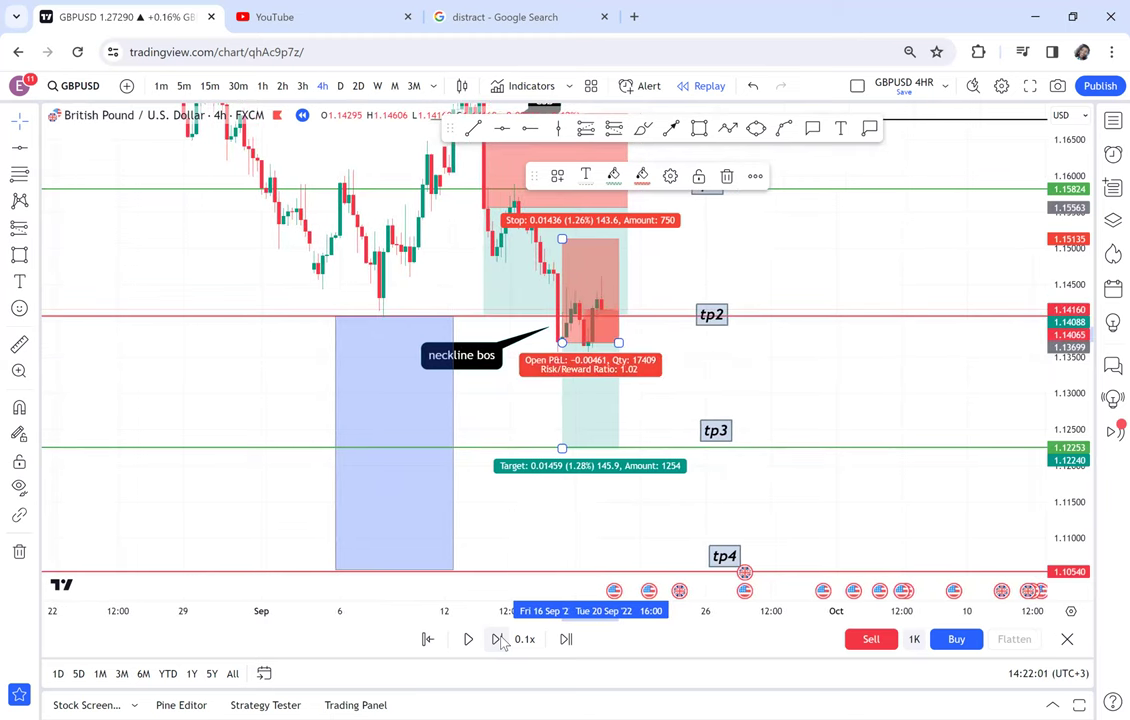
left_click(499, 639)
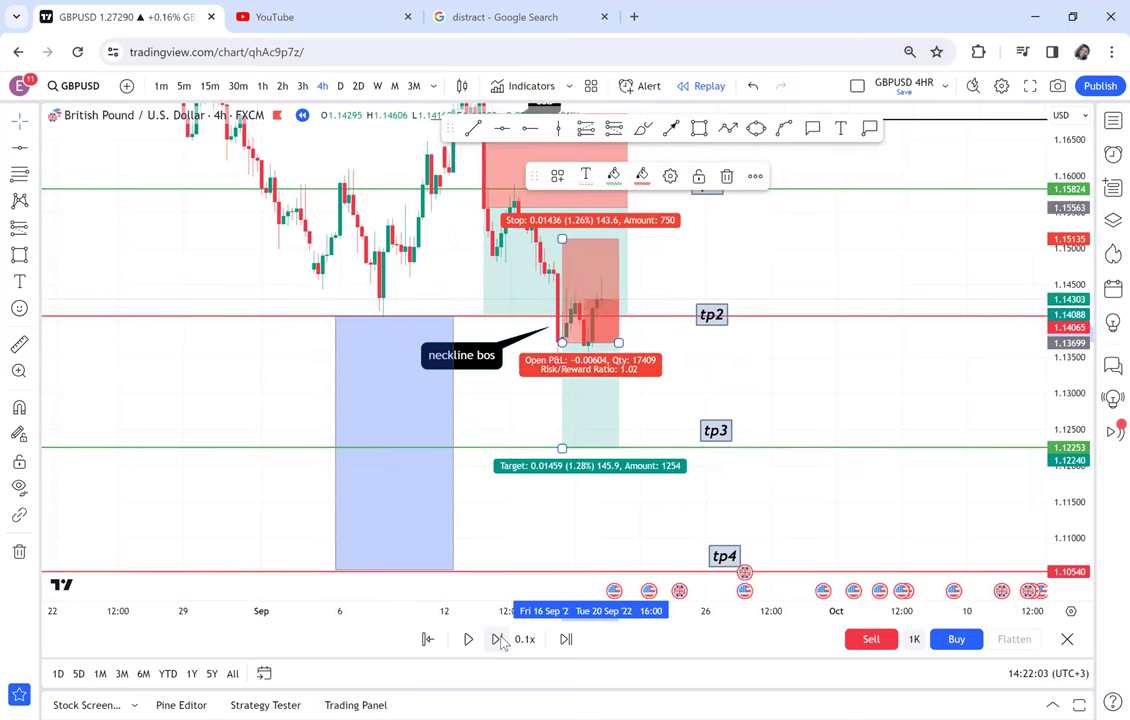
left_click(499, 639)
left_click(499, 639)
left_click(499, 639)
left_click(499, 639)
left_click(499, 639)
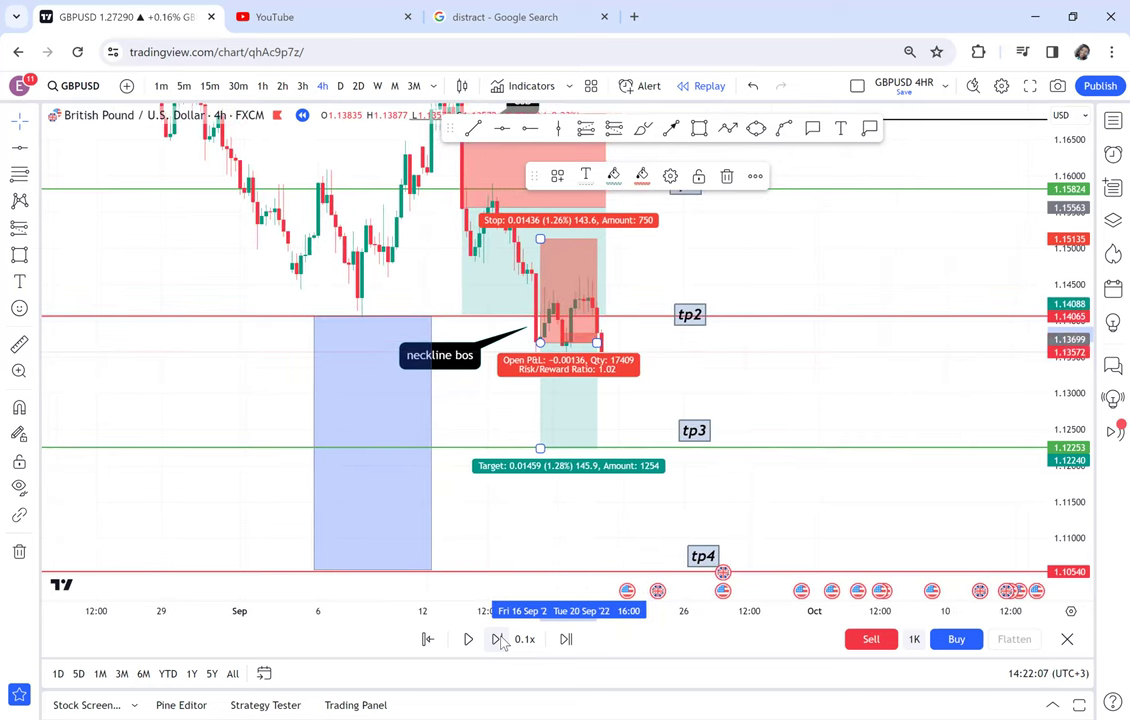
left_click(499, 639)
left_click(499, 639)
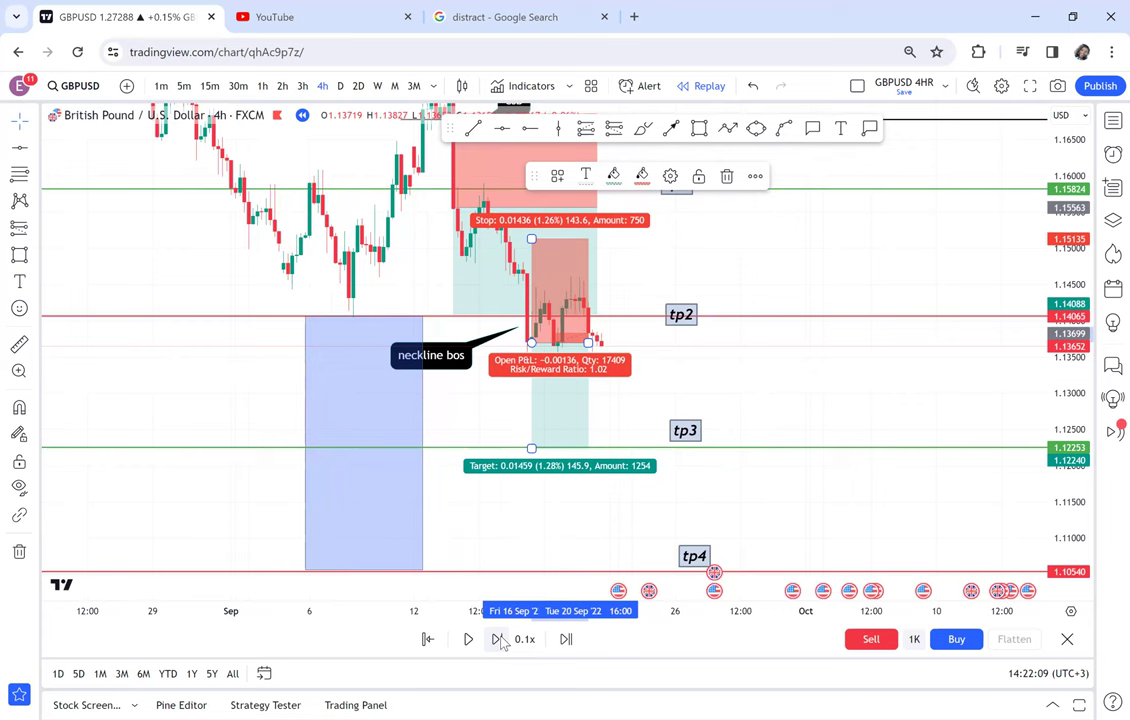
left_click(499, 639)
left_click(499, 639)
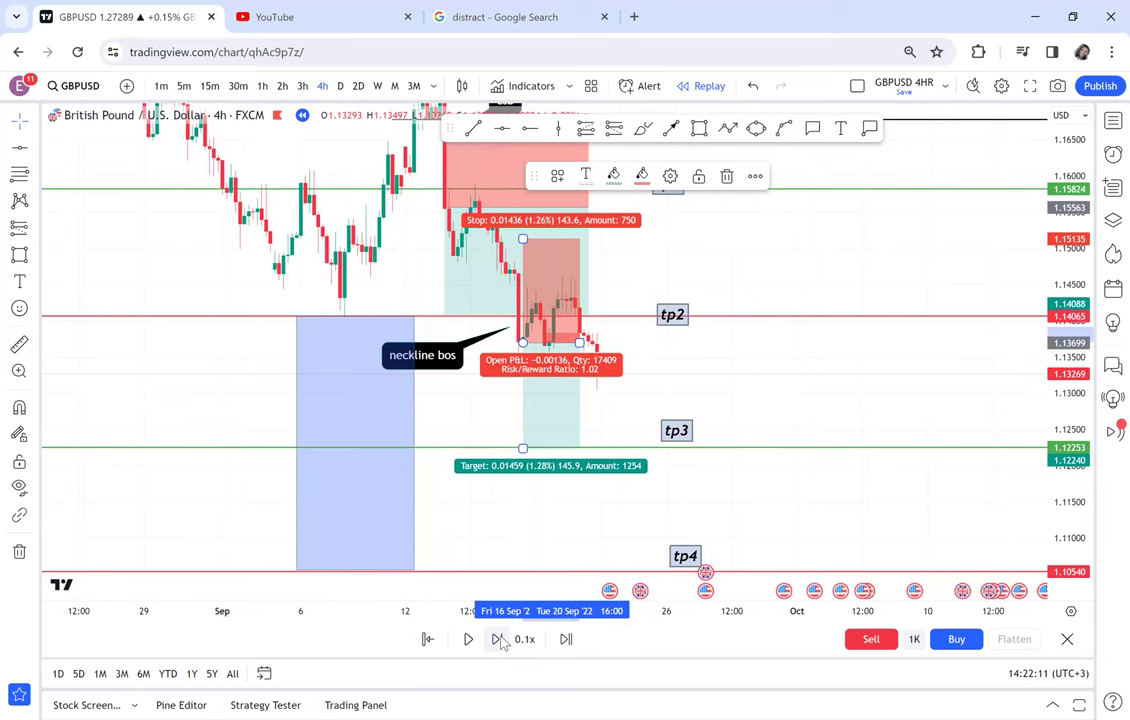
left_click(499, 639)
left_click(499, 639)
left_click(499, 639)
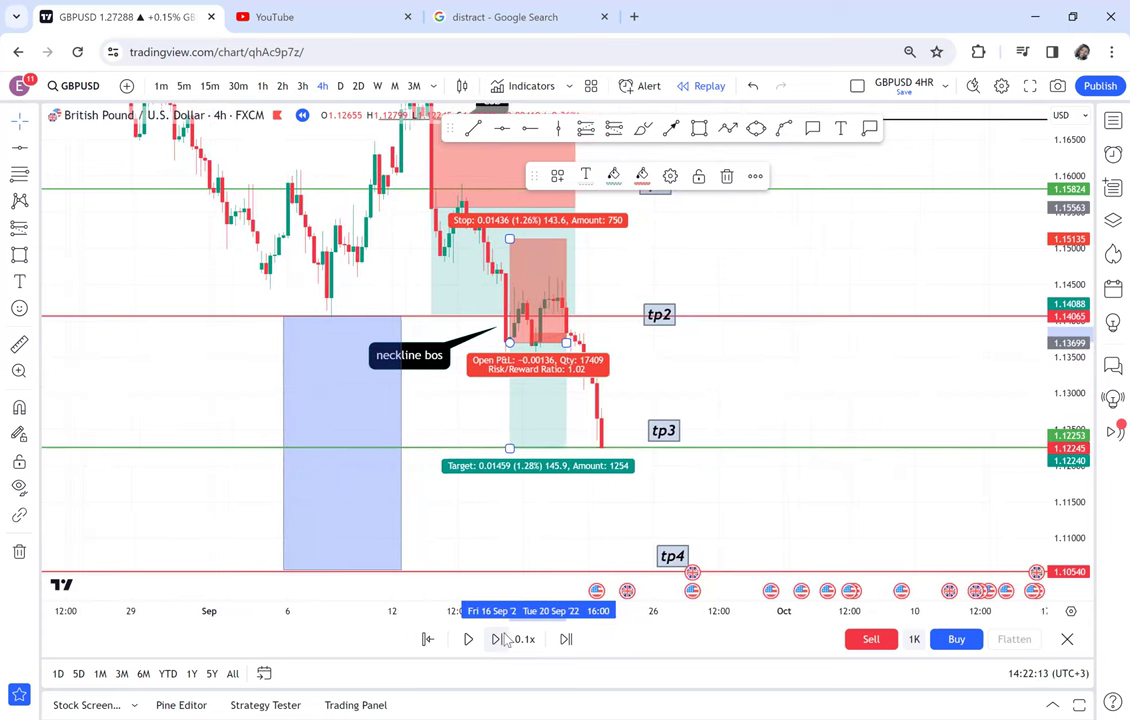
left_click(760, 381)
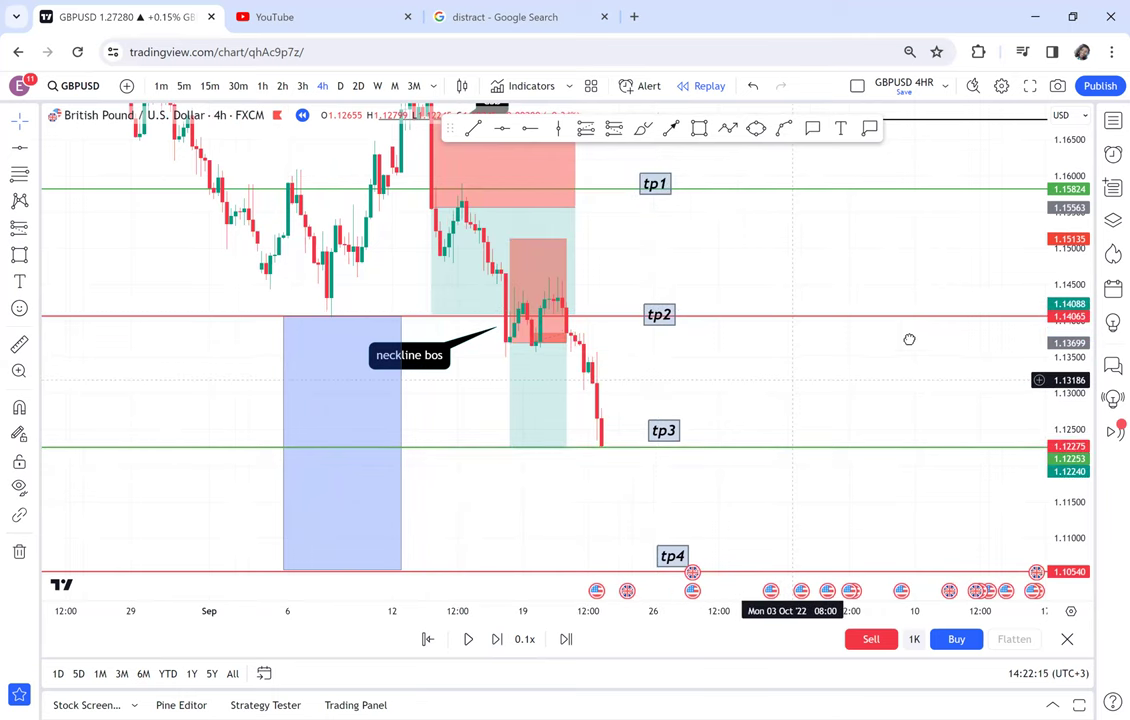
- Review the double top, both short positions and the tp1 to tp4 levels against the replayed candles
scroll(905, 420, "up", 3)
left_click_drag(901, 451, 886, 450)
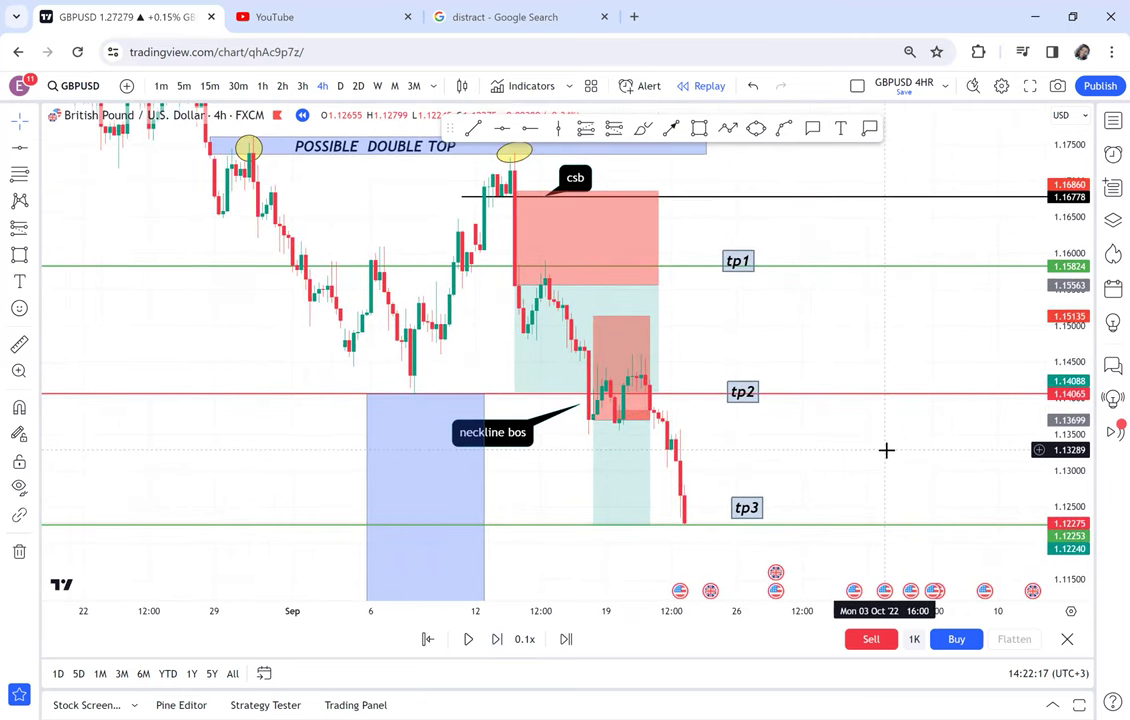
scroll(886, 451, "up", 1)
left_click(637, 328)
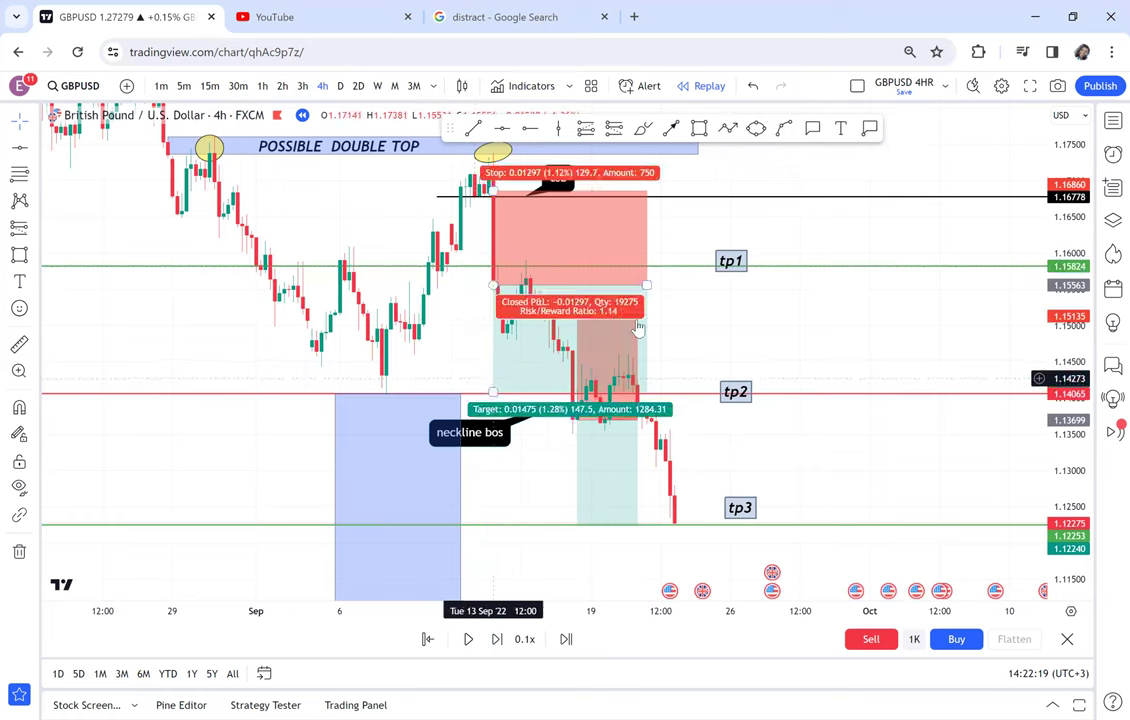
left_click_drag(837, 406, 816, 499)
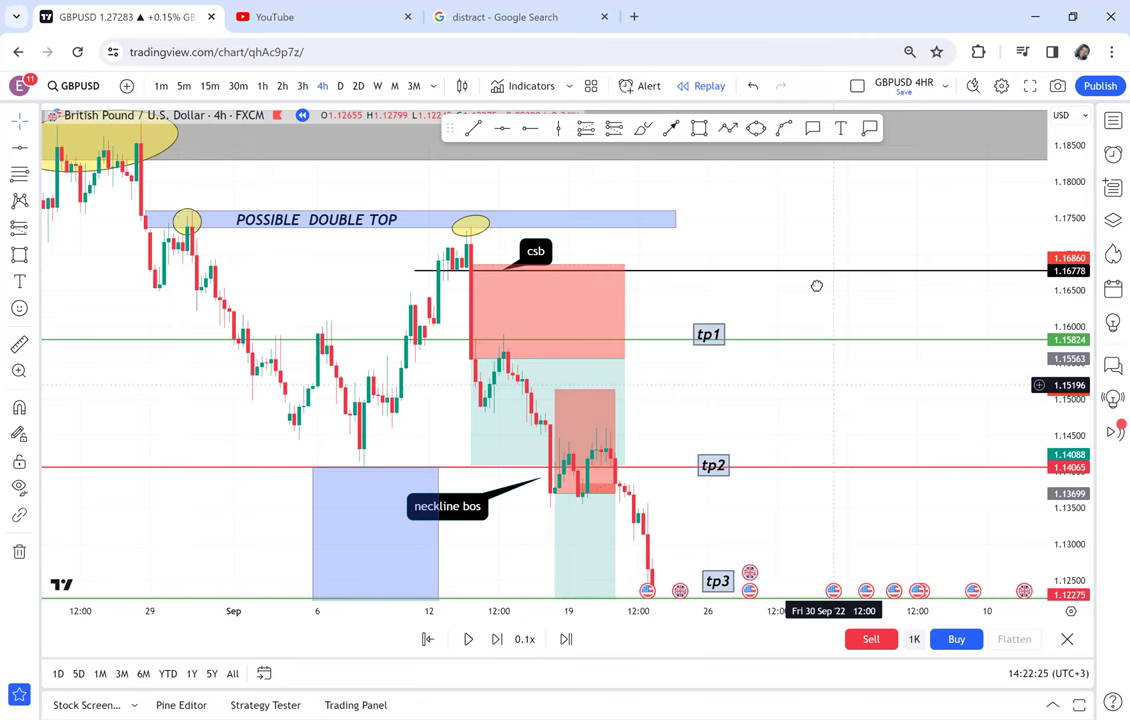
left_click_drag(816, 286, 820, 156)
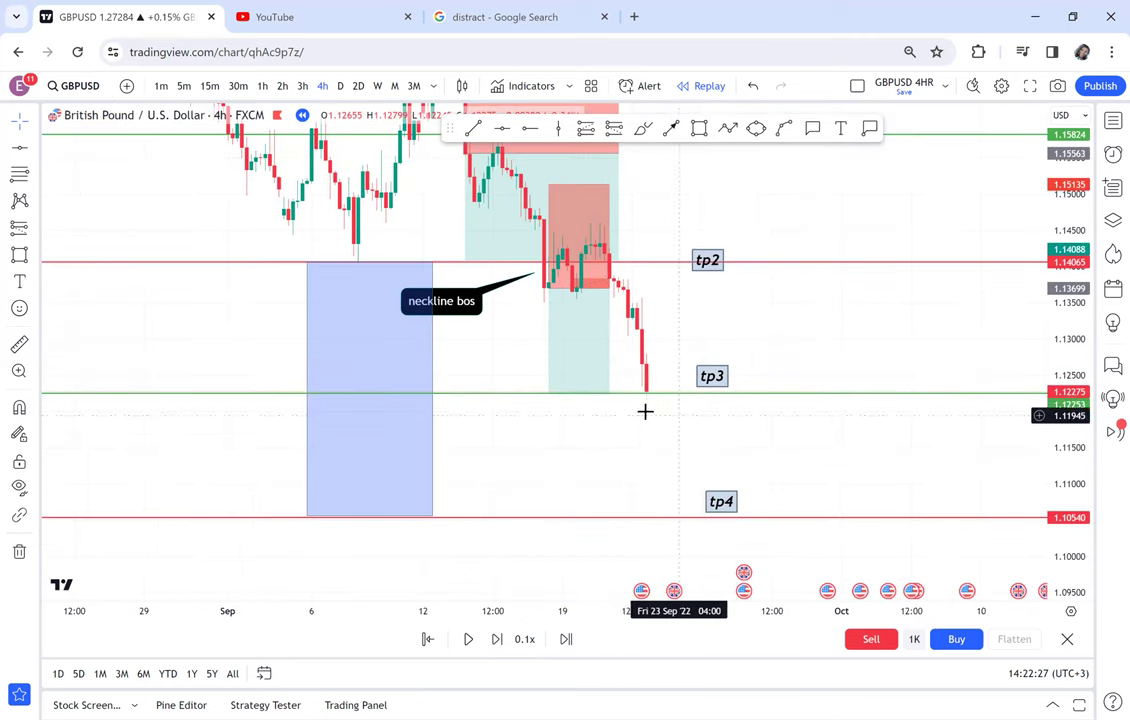
left_click_drag(810, 437, 771, 443)
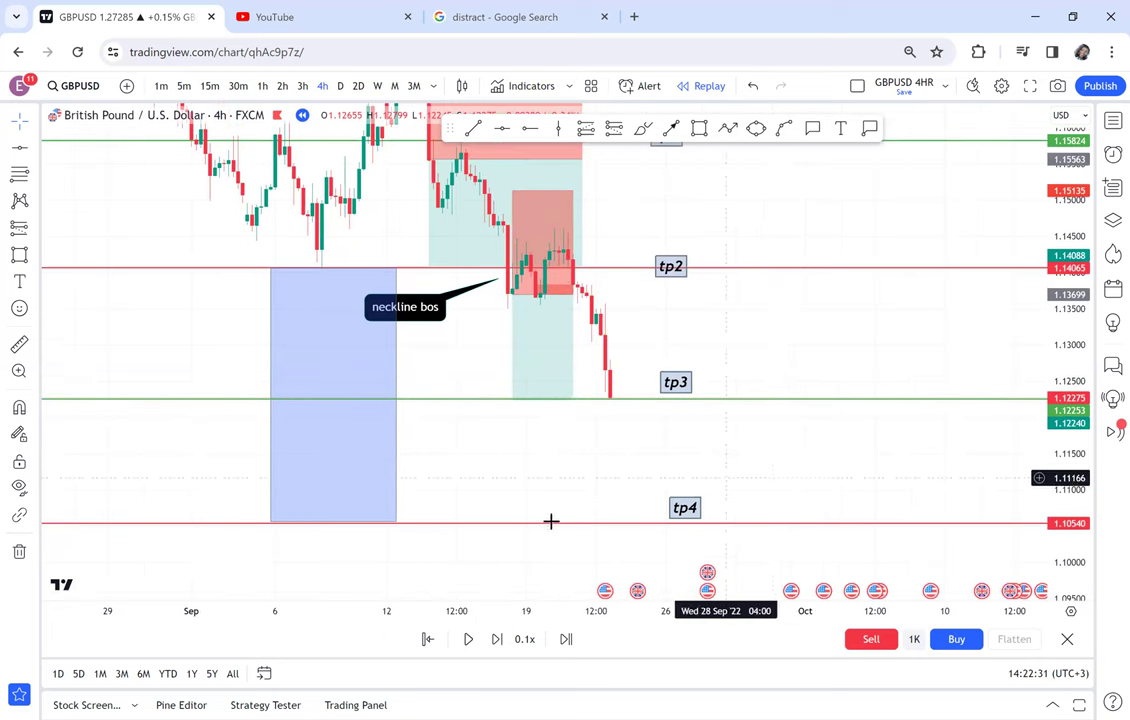
- Advance the replay candle by candle past the first touch of the tp3 line and through the pullback above it
left_click(497, 640)
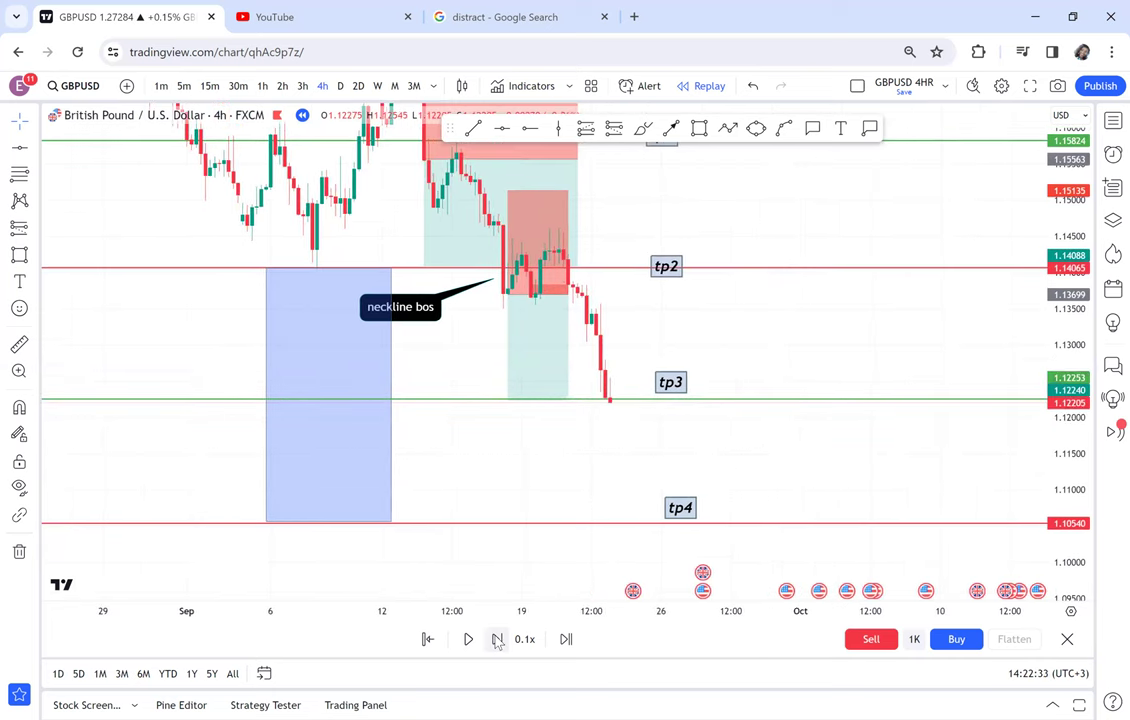
left_click(497, 640)
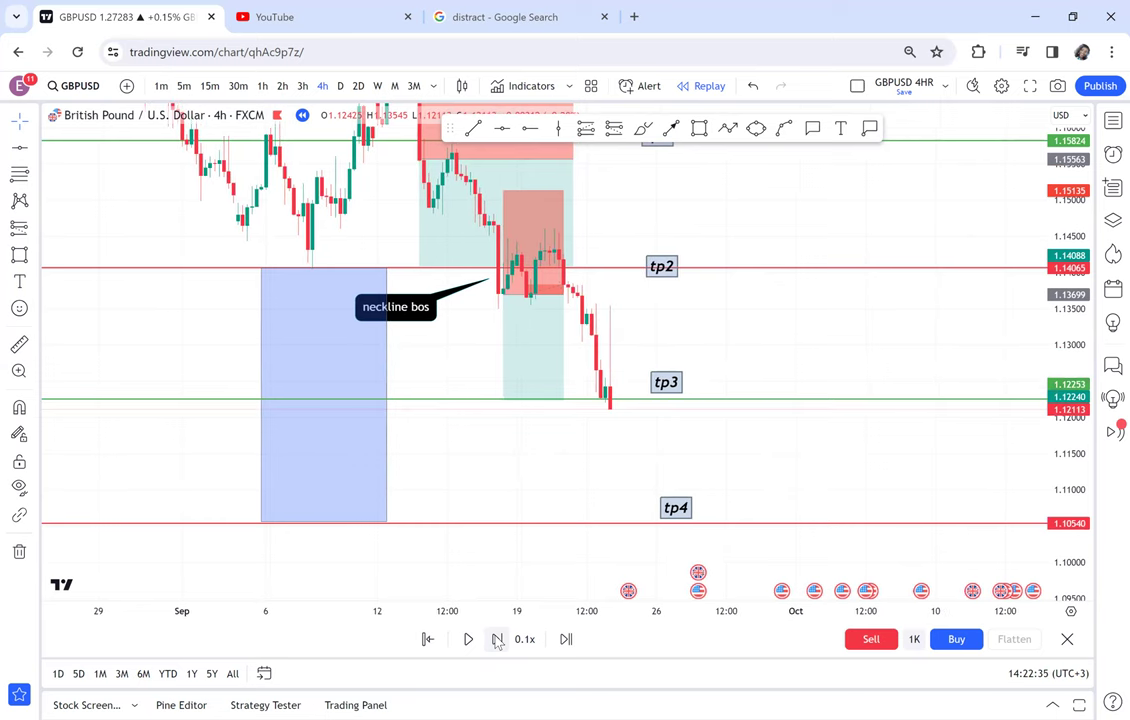
left_click(497, 640)
left_click(497, 640)
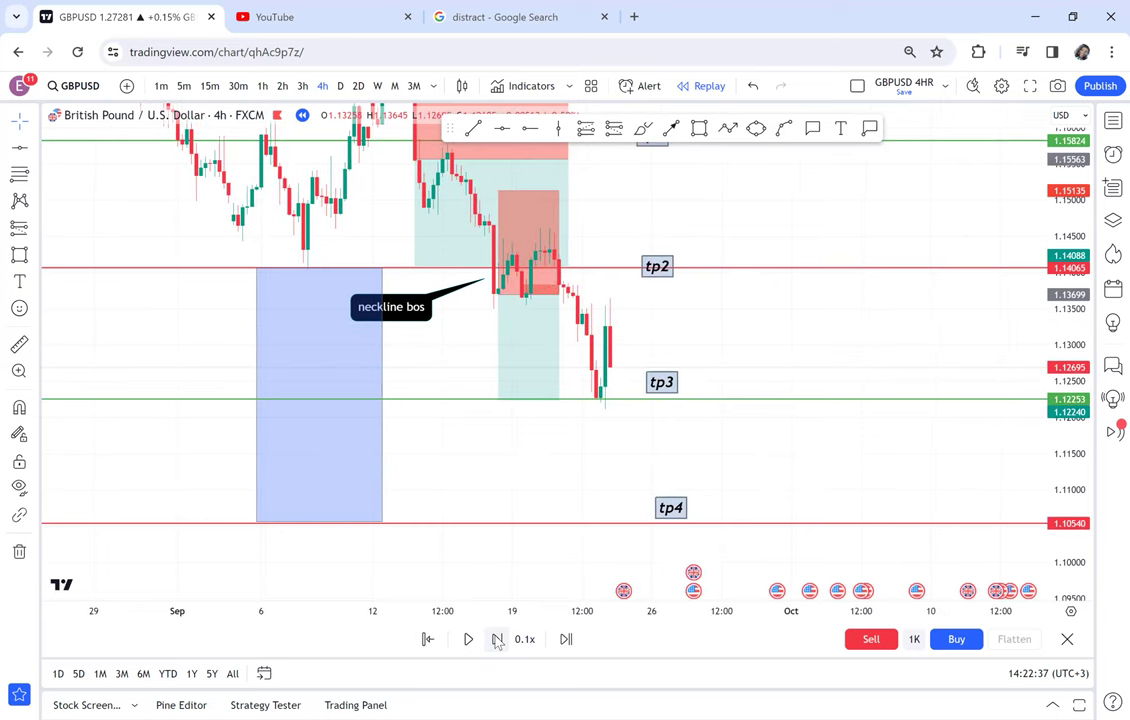
left_click(497, 640)
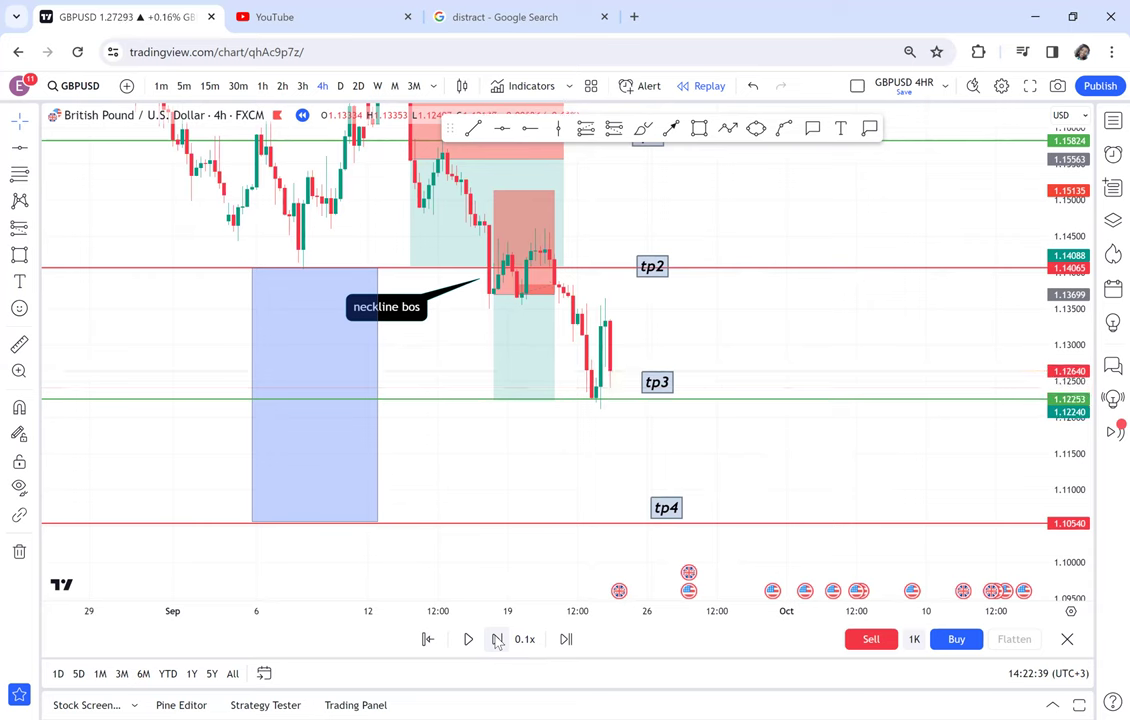
left_click(497, 640)
left_click(497, 640)
left_click(497, 640)
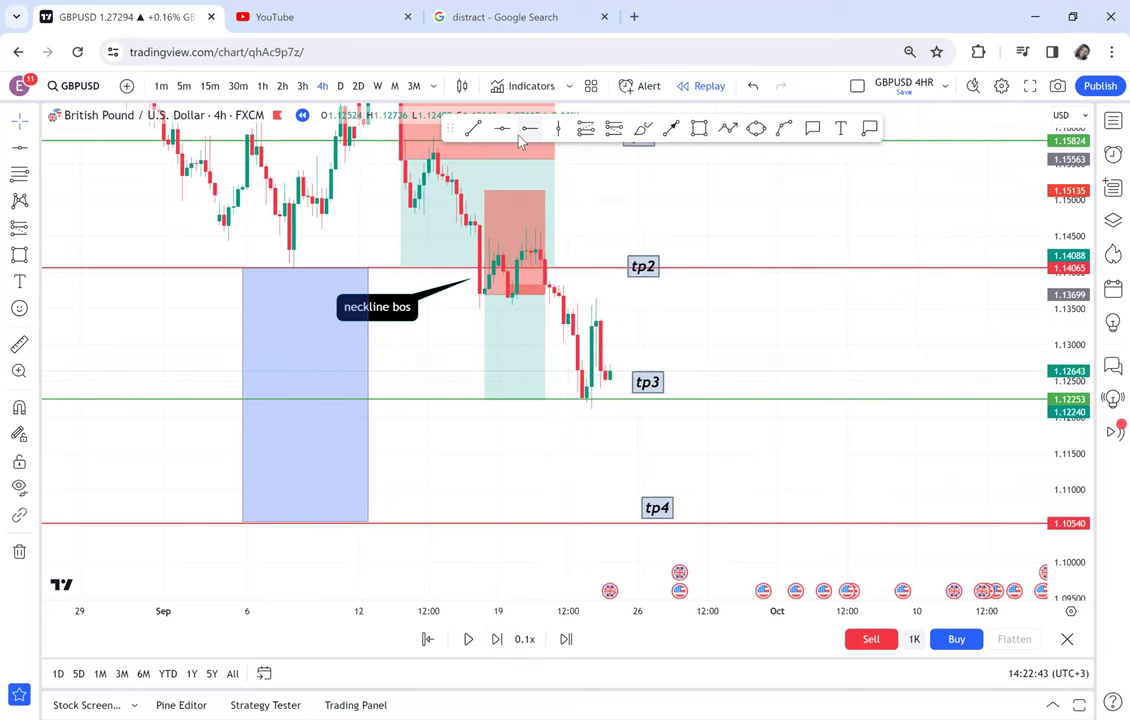
- Draw a horizontal ray at about 1.12396 from the recent lows and move the tp3 label to about 1.12920 on 30 Sep 16:00
left_click(530, 130)
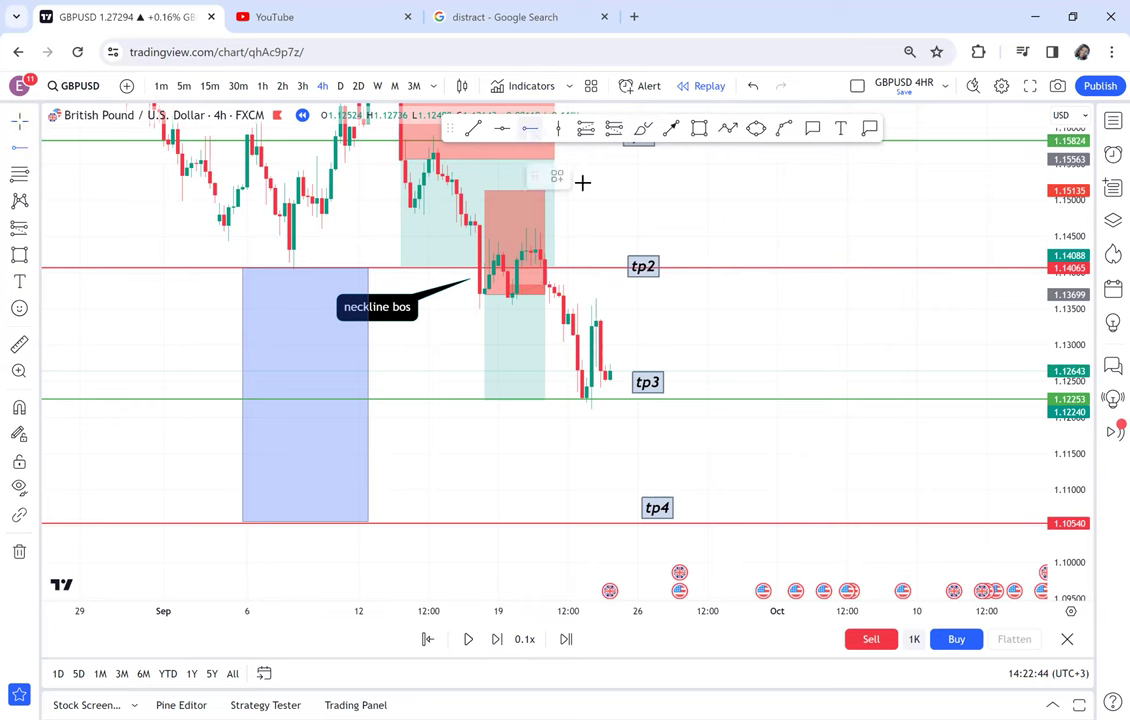
left_click(588, 390)
left_click(650, 381)
left_click_drag(660, 375, 783, 362)
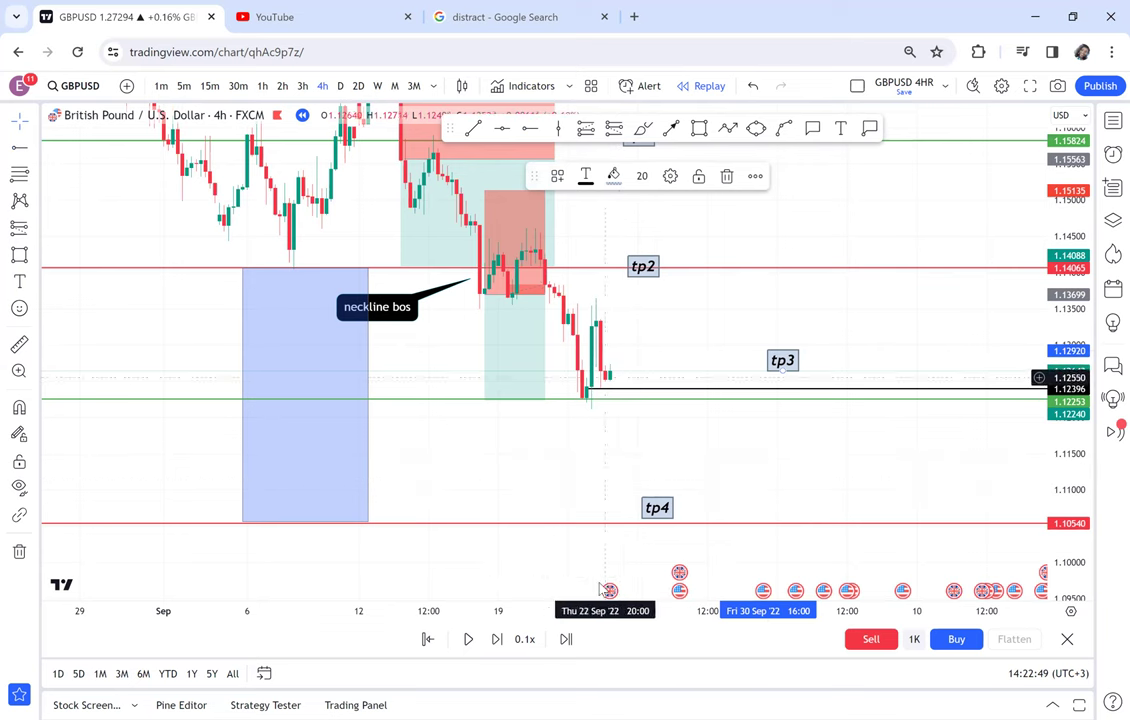
- Advance one candle and place a short position with entry 1.12345, stop 1.13443 and target 1.10550, narrowing it to end on 27 Sep 08:00
left_click(498, 640)
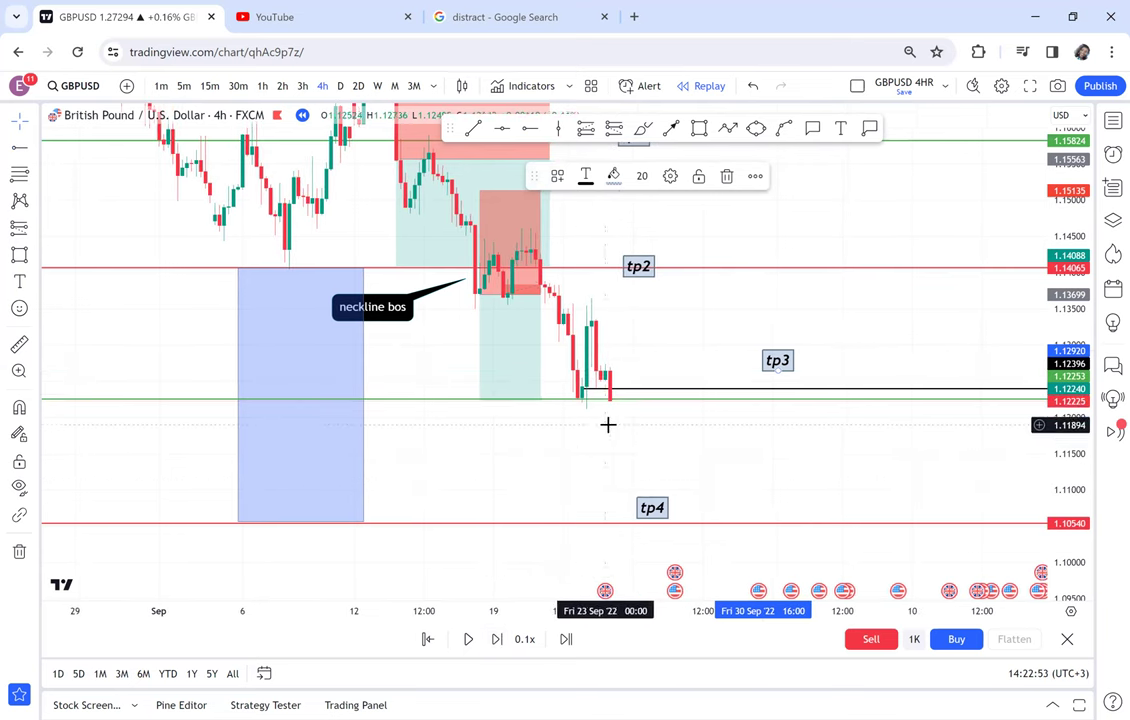
scroll(608, 424, "up", 1)
mouse_move(610, 420)
left_mouse_down()
mouse_move(625, 393)
mouse_move(613, 326)
left_mouse_up()
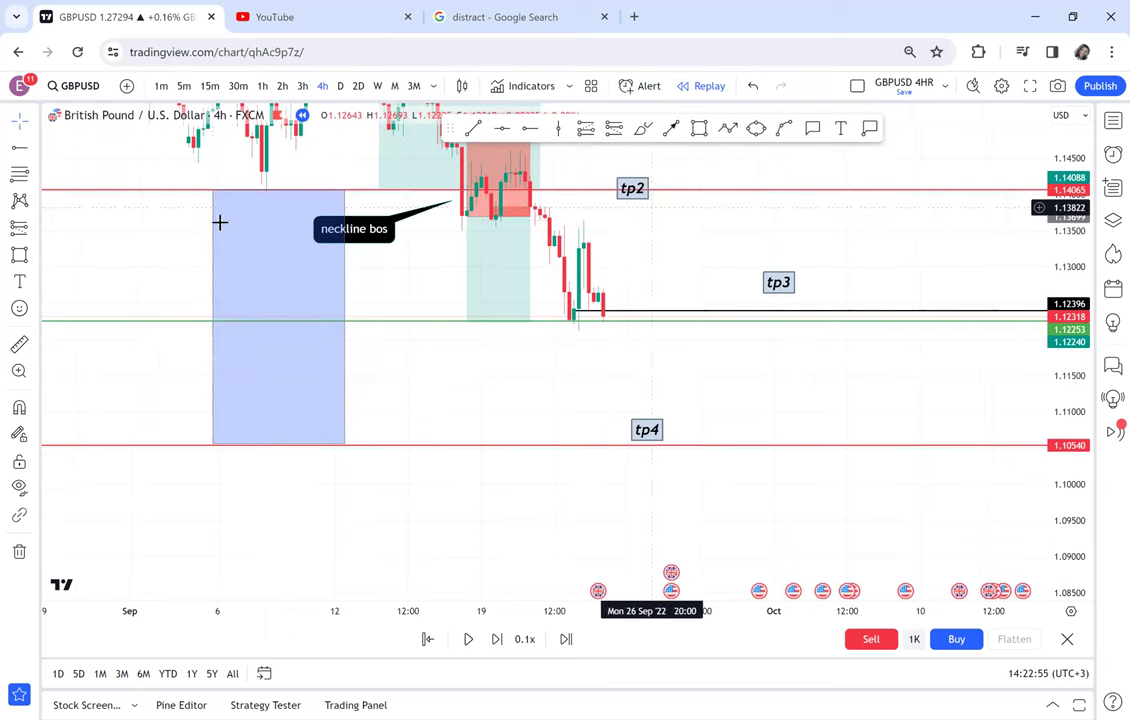
left_click(37, 230)
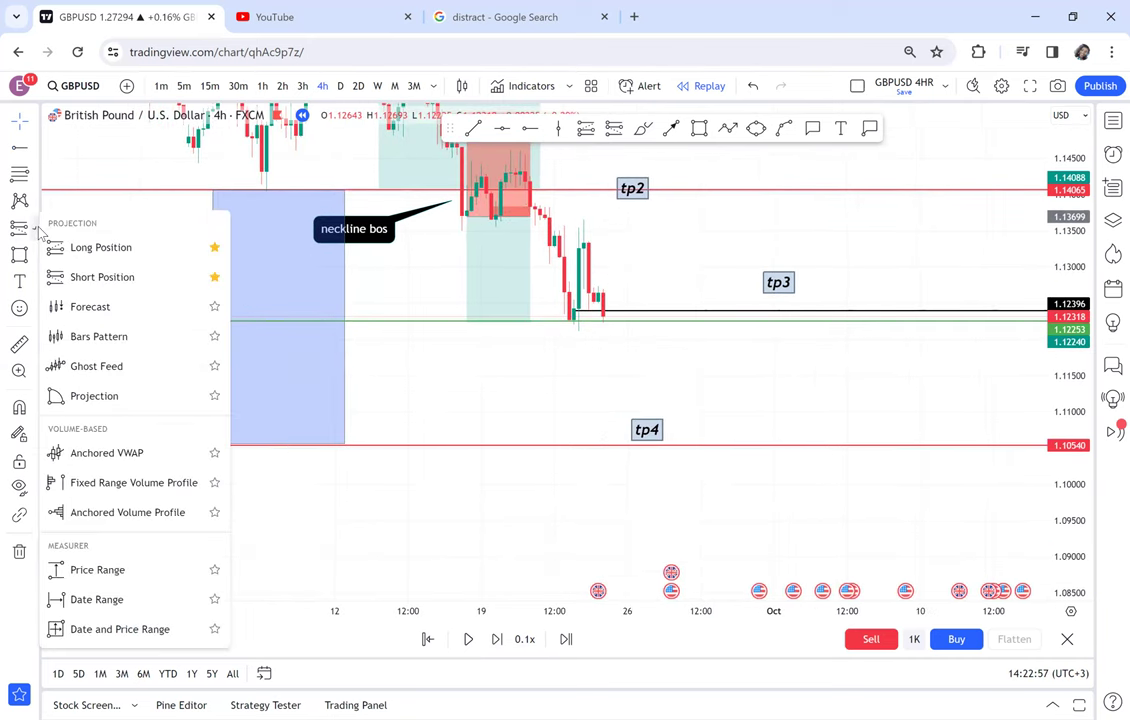
left_click(101, 277)
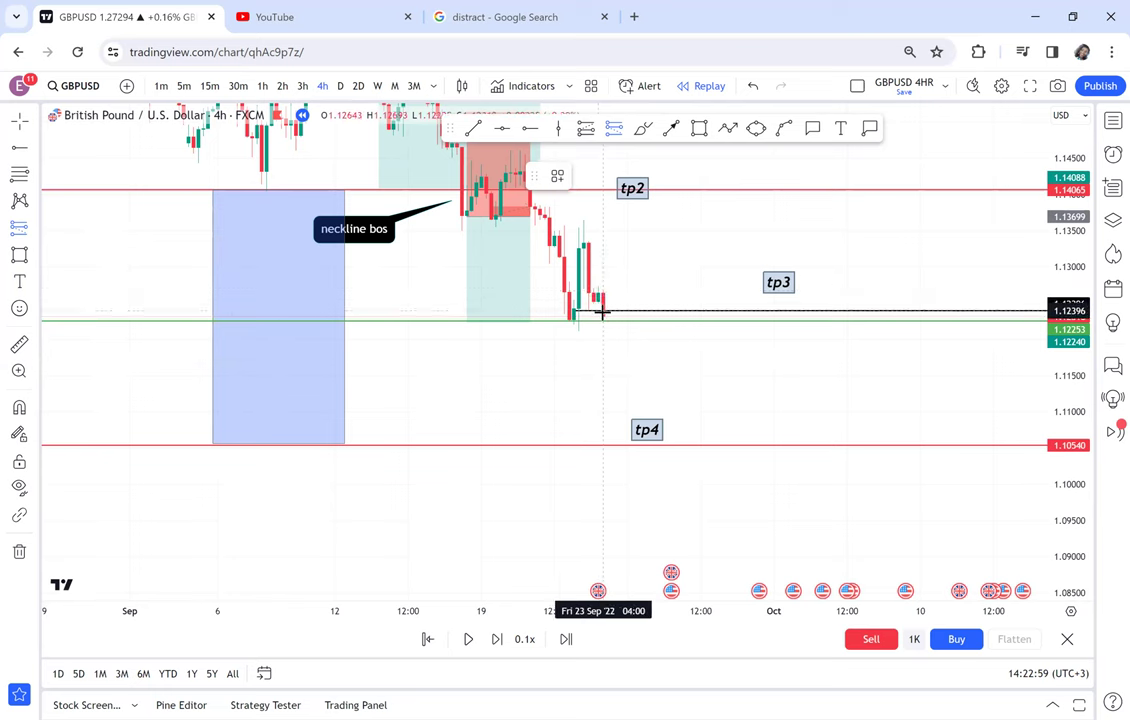
left_click(604, 314)
left_click_drag(603, 396, 604, 445)
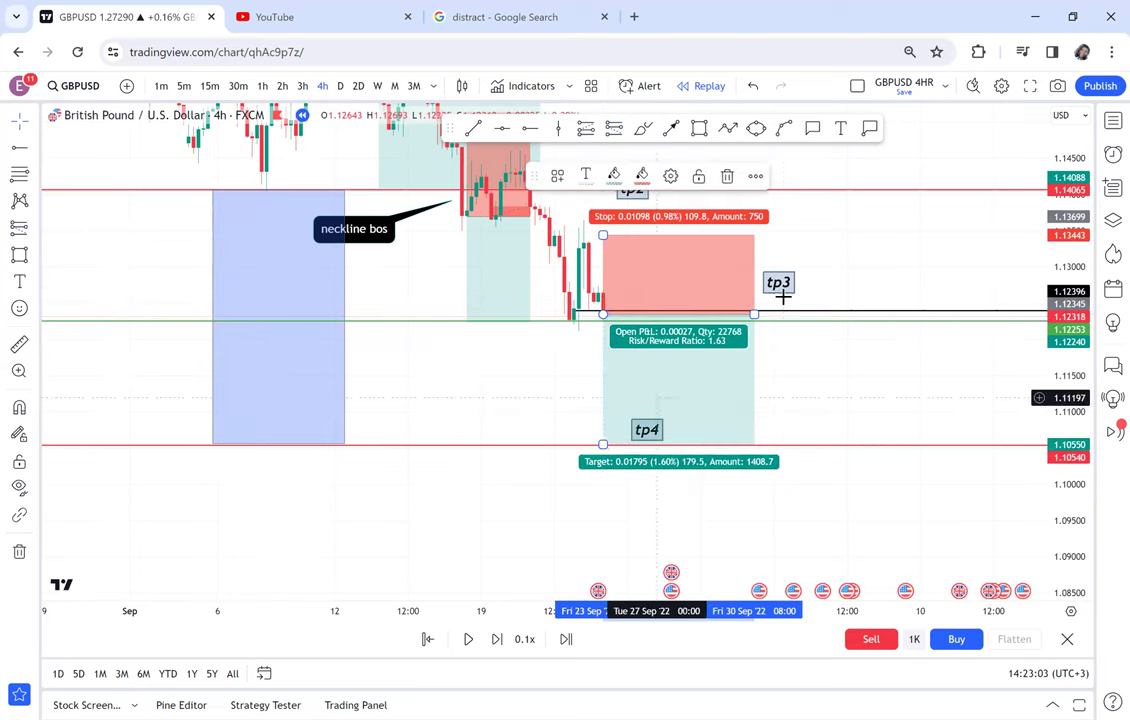
left_click_drag(754, 314, 667, 310)
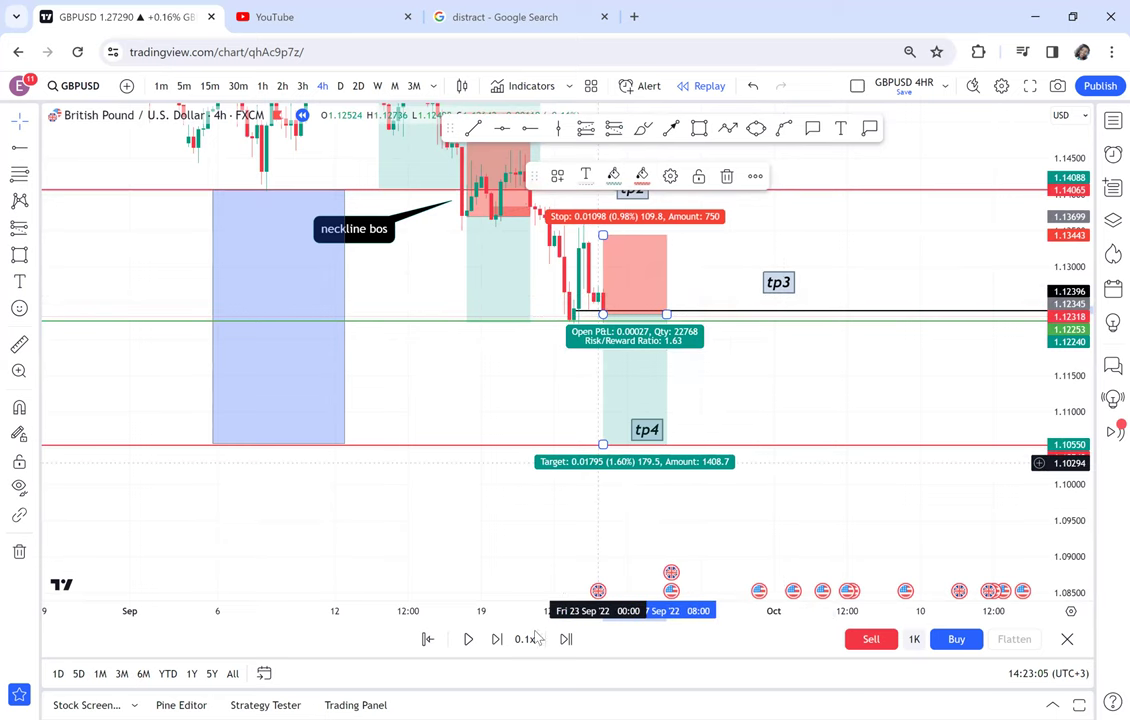
- Advance the replay two candles until price reaches the tp4 line, and deselect the short position
left_click(499, 640)
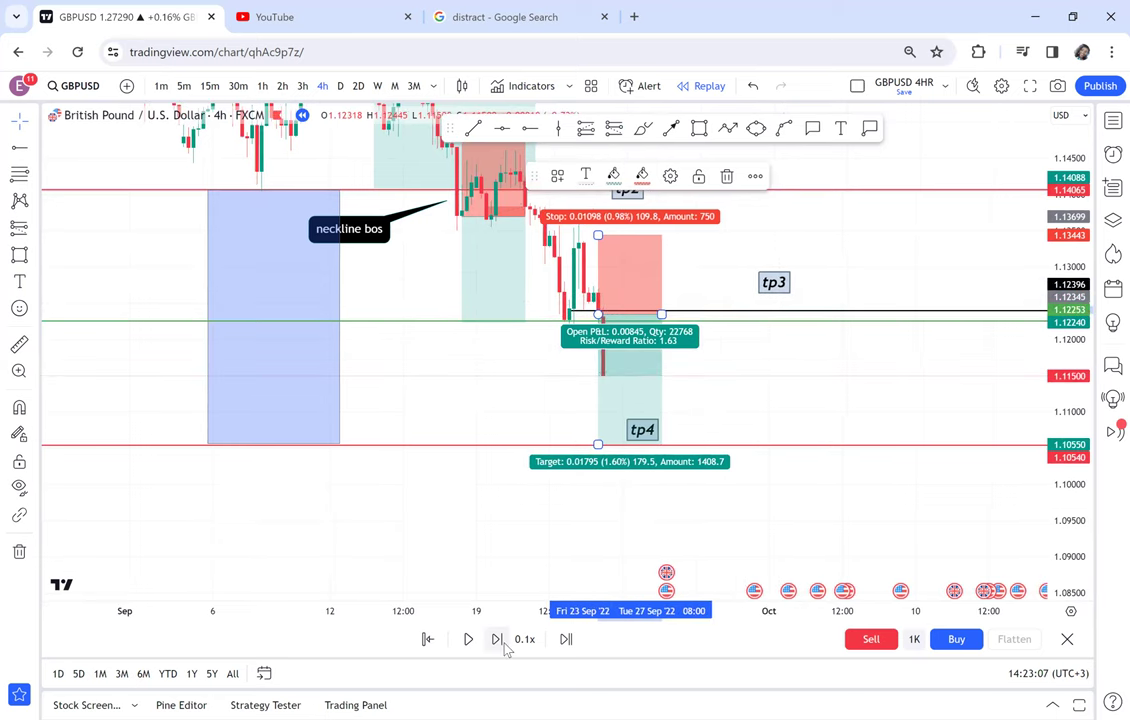
left_click(499, 639)
left_click(782, 416)
- Review the whole double top setup, checking each of the three short positions against the price drop to tp4
left_click_drag(867, 479, 911, 503)
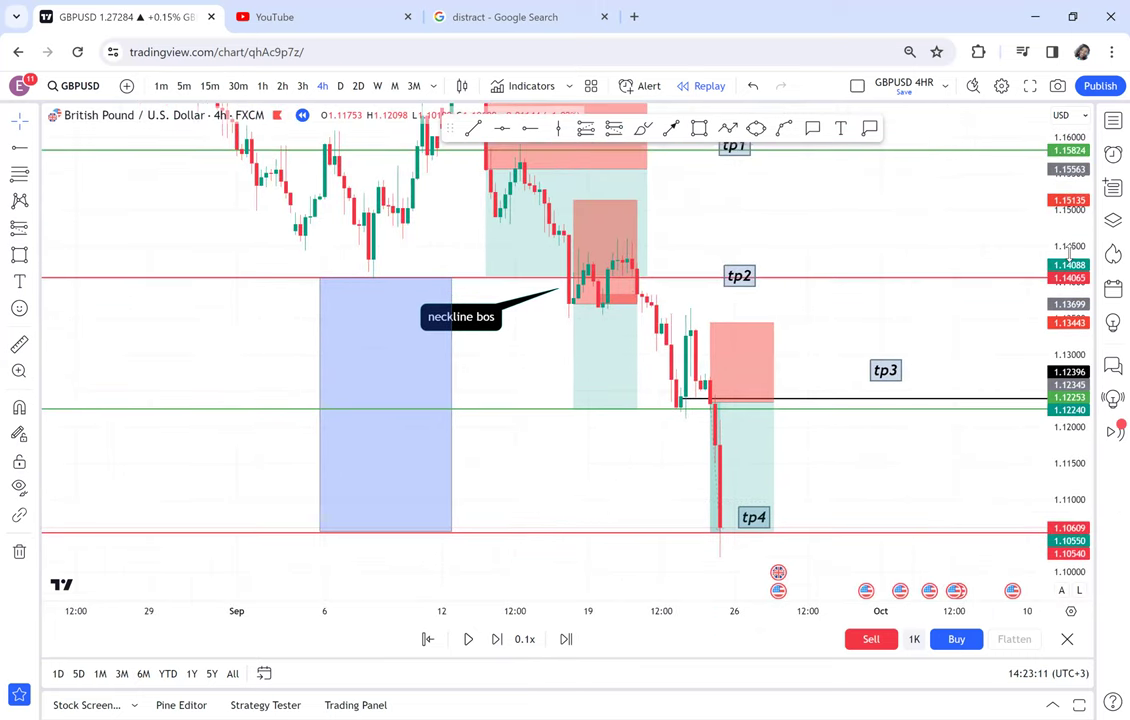
left_click_drag(1069, 253, 1027, 363)
scroll(891, 248, "down", 1)
left_click_drag(891, 248, 836, 216)
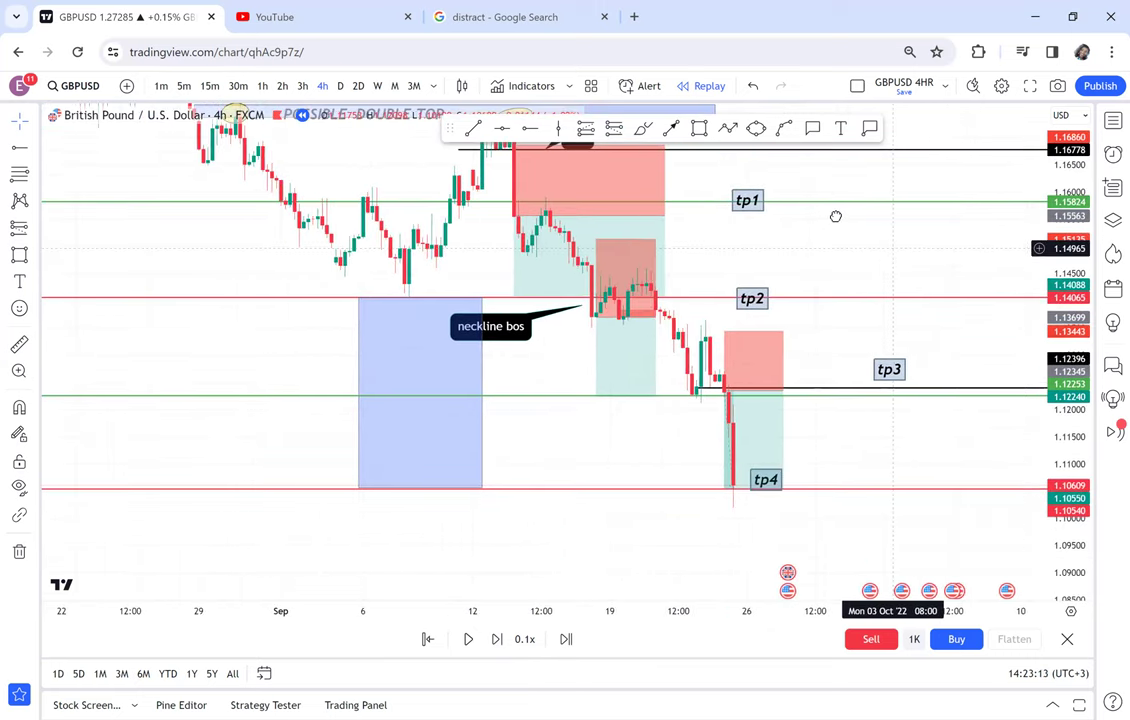
left_click(522, 188)
left_click(479, 177)
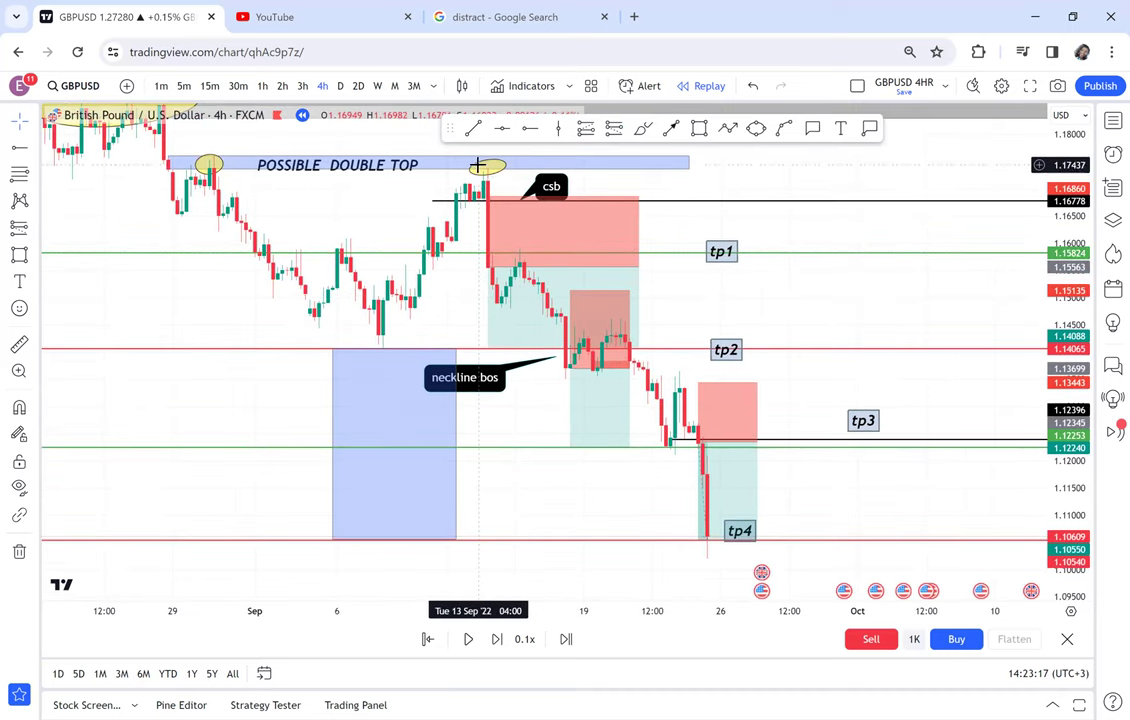
left_click(500, 250)
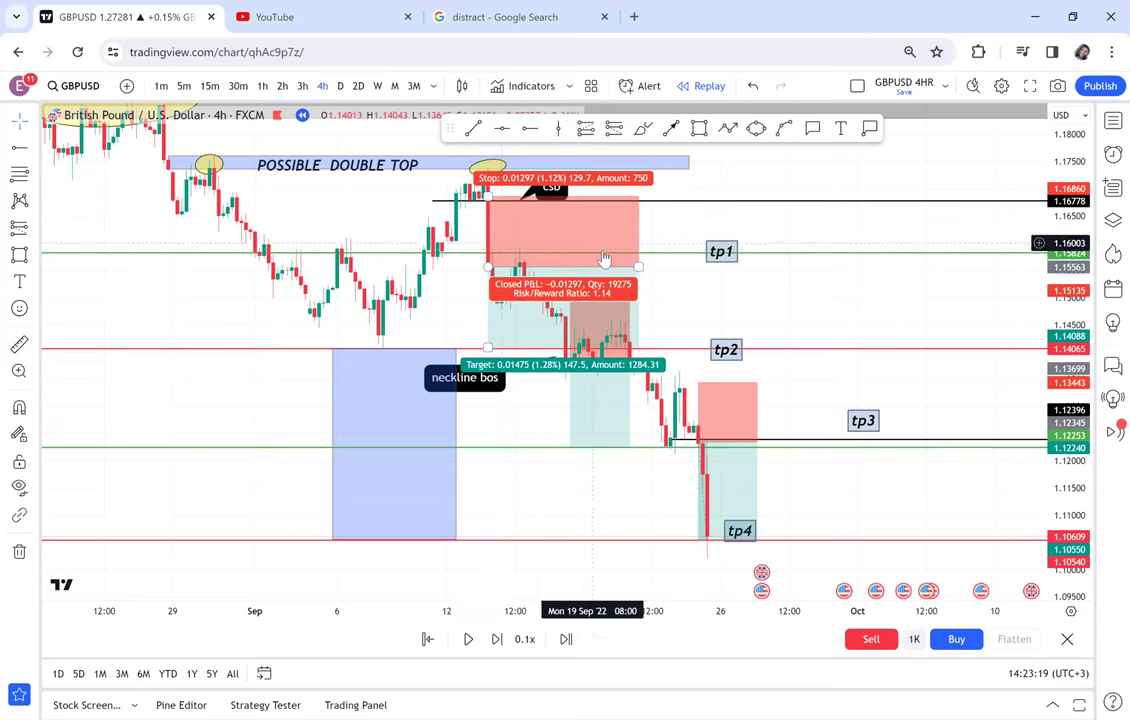
left_click(595, 330)
left_click(745, 455)
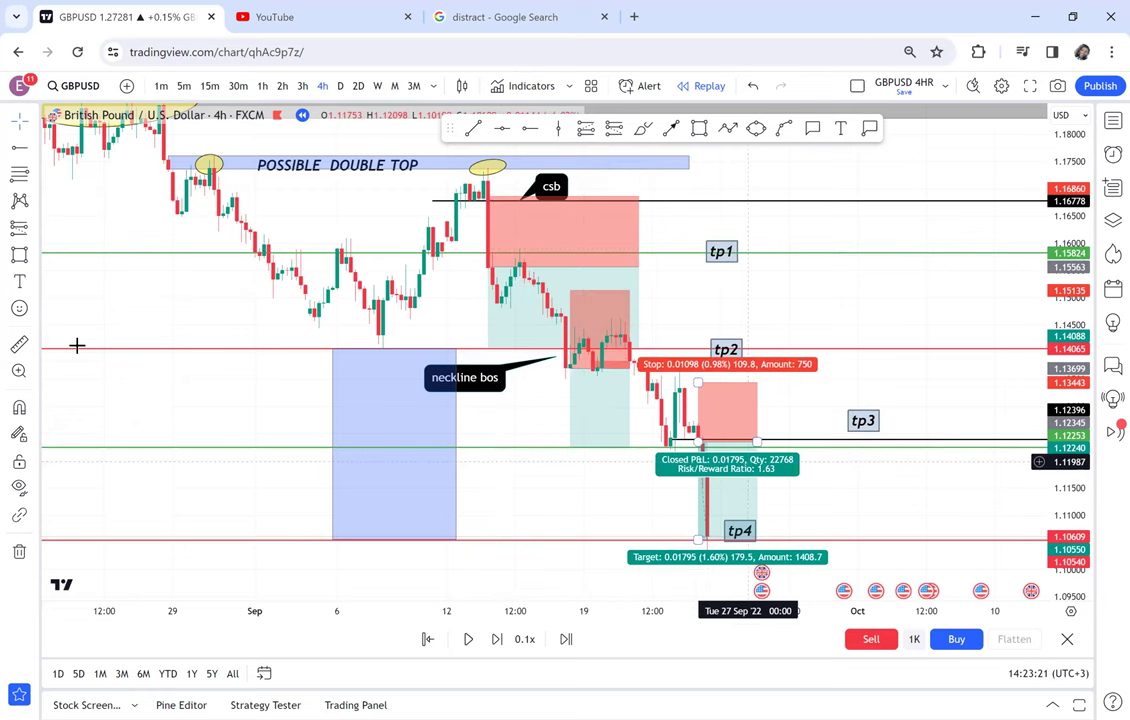
- Measure the price drop from the first short position's entry to the neckline break, and clear the measurement
left_click(472, 270)
left_click(471, 268, "shift")
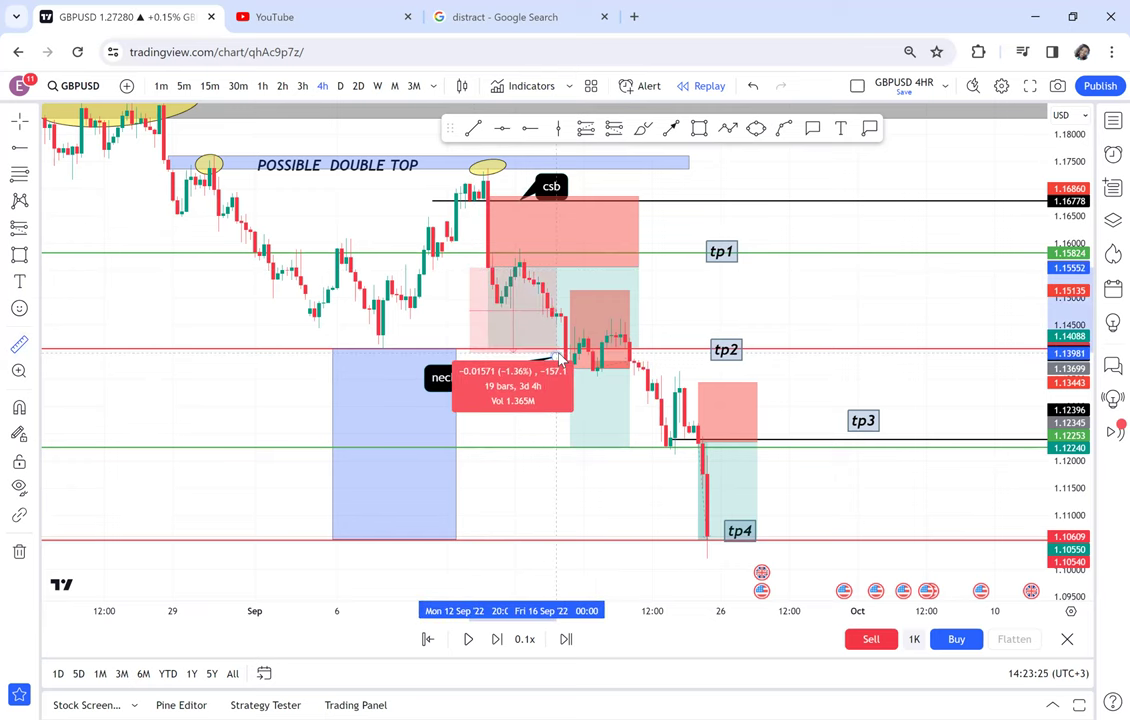
left_click(460, 378)
left_click(242, 326)
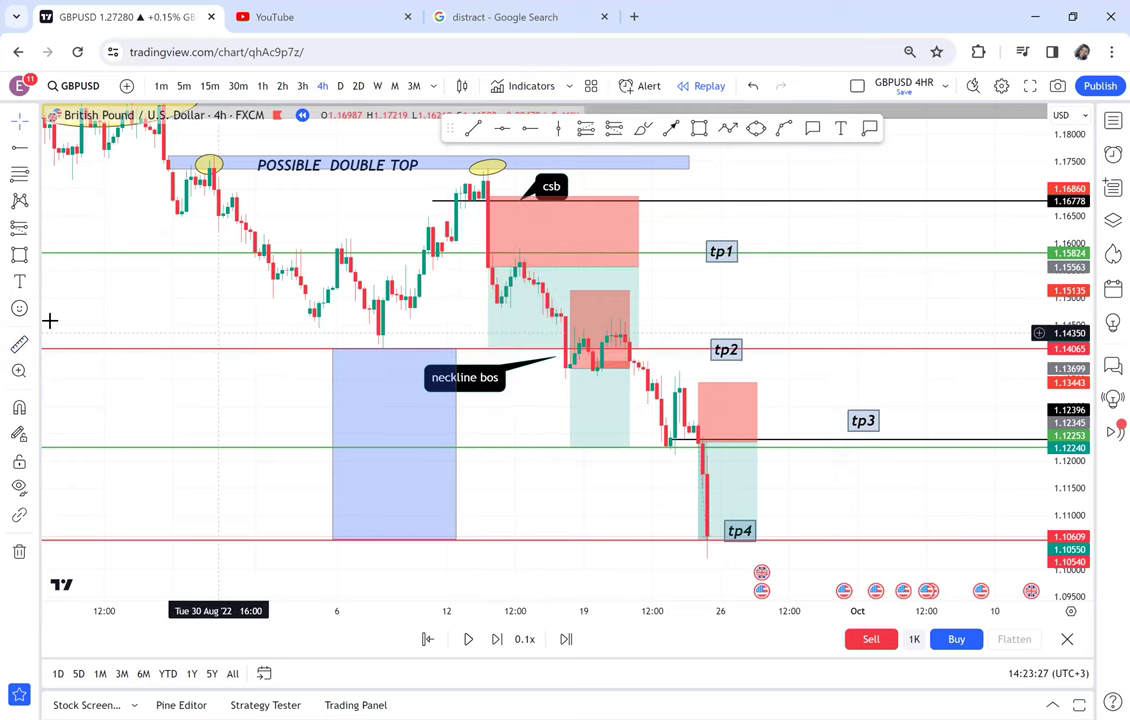
left_click(531, 368, "shift")
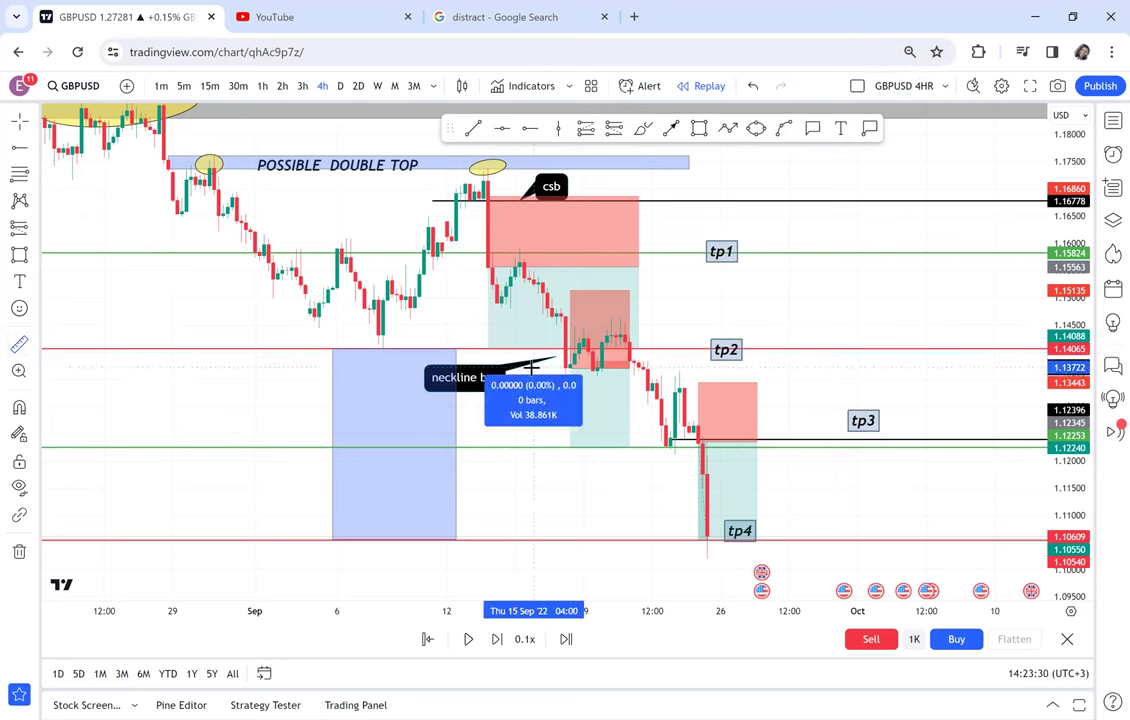
left_click(740, 450)
left_click(795, 409)
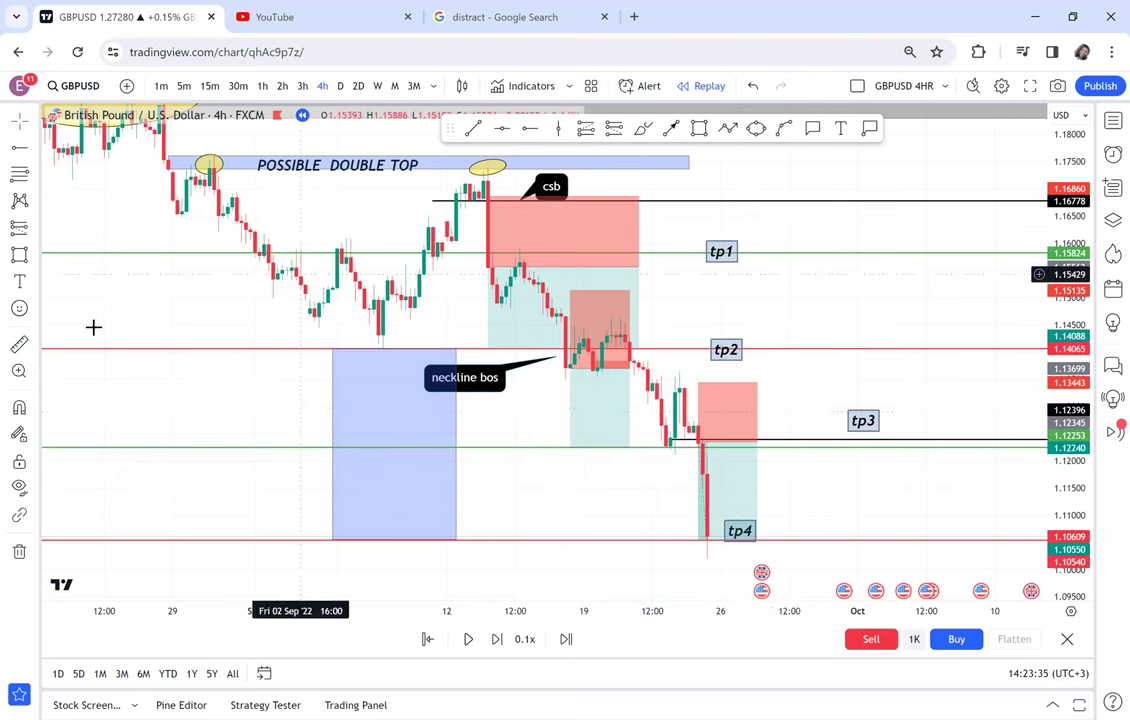
- Measure the price distance from the tp3 ray down to the tp4 line, clear it and review the full setup
left_click(649, 437)
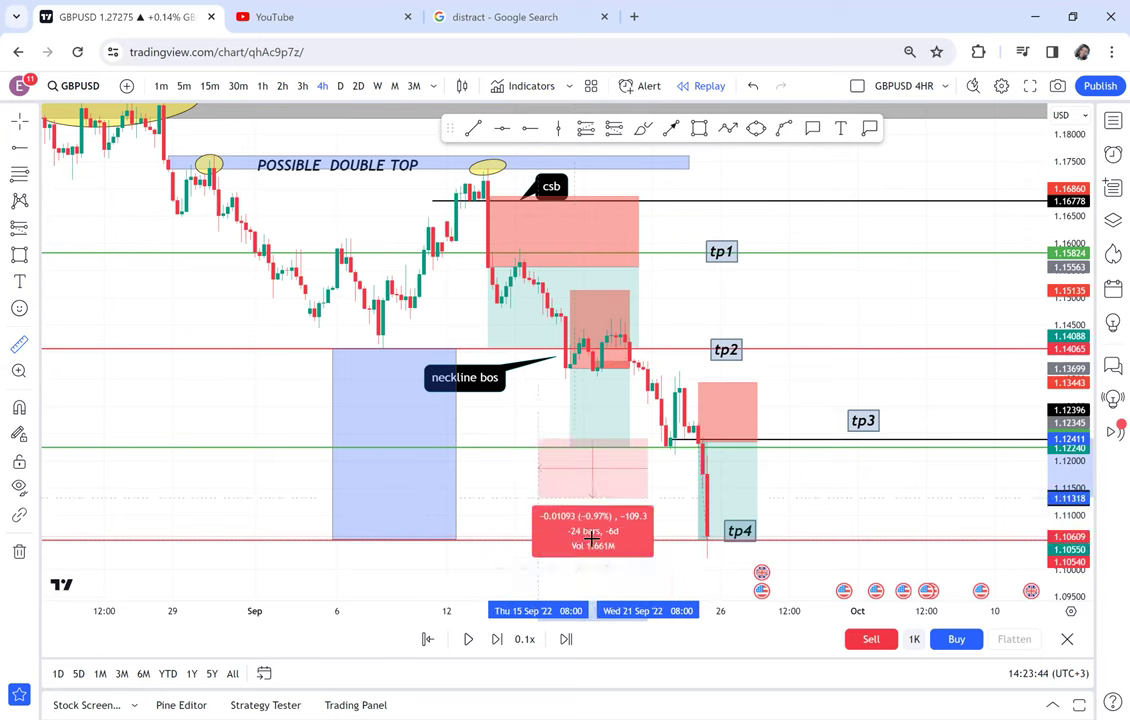
left_click(591, 538)
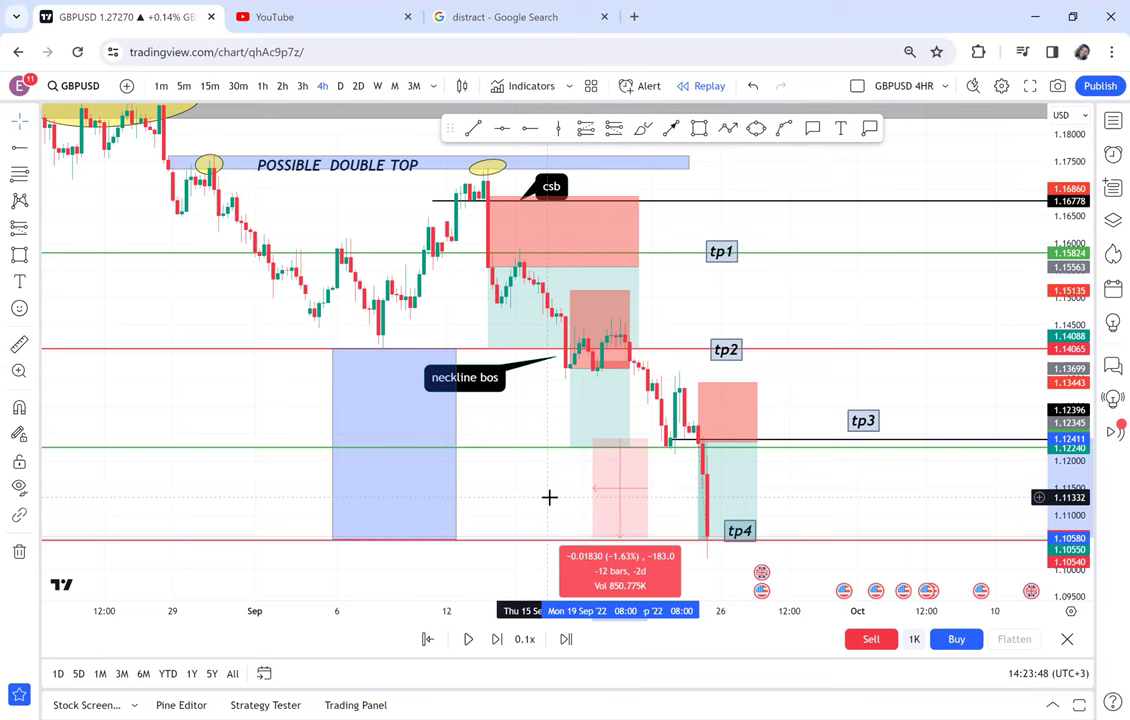
left_click(549, 497)
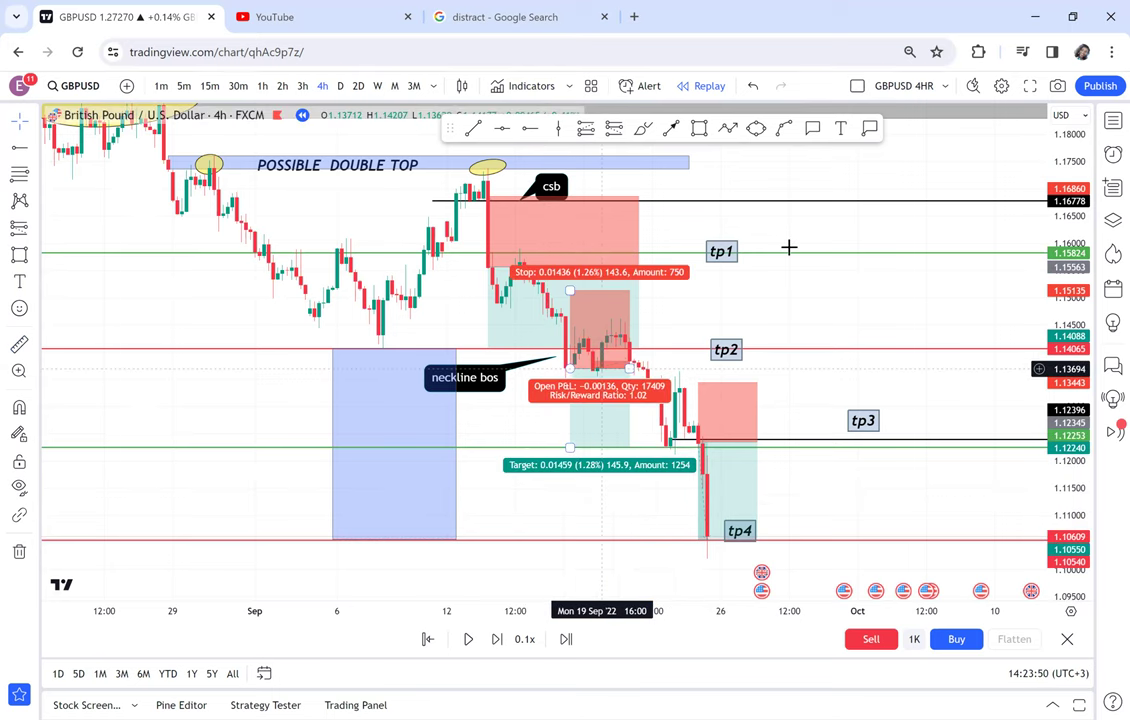
scroll(789, 247, "down", 1)
mouse_move(795, 248)
left_mouse_down()
mouse_move(837, 260)
mouse_move(798, 257)
left_mouse_up()
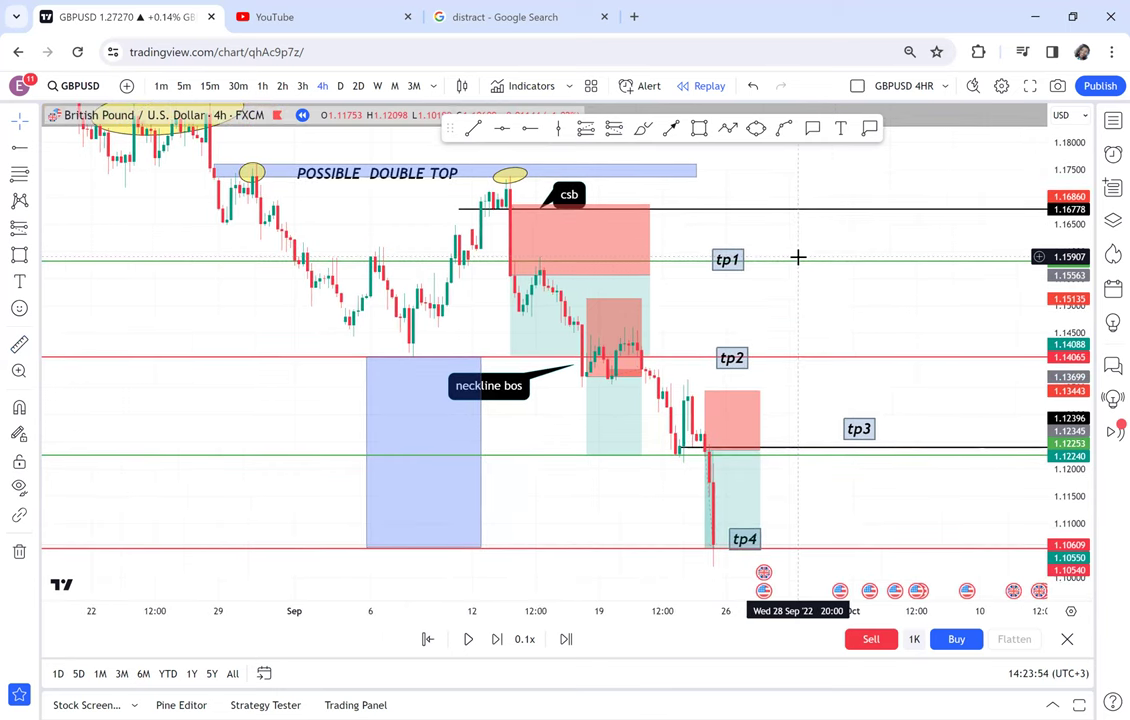